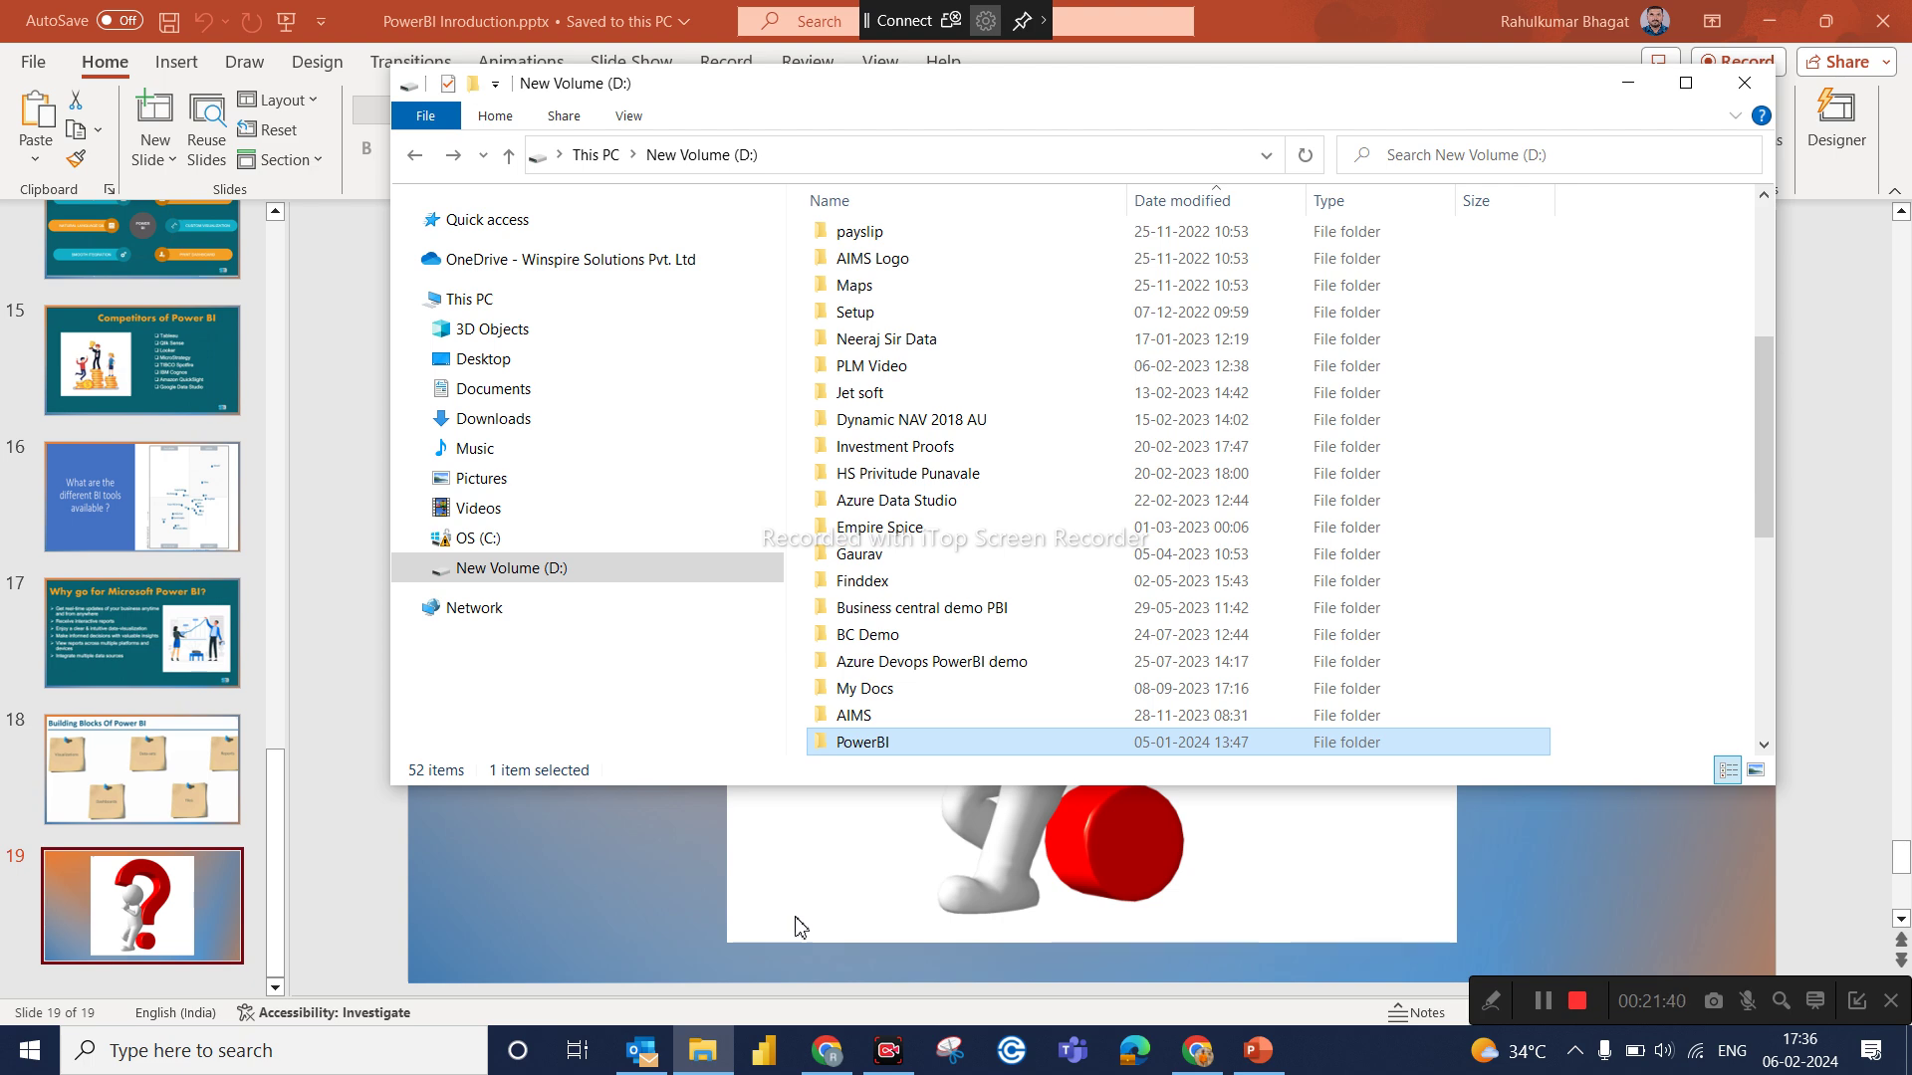
Step: Switch to the Google Meet call, share the entire screen with participants, and lower all raised hands
{"action": "left_click", "coordinate": [1644, 93]}
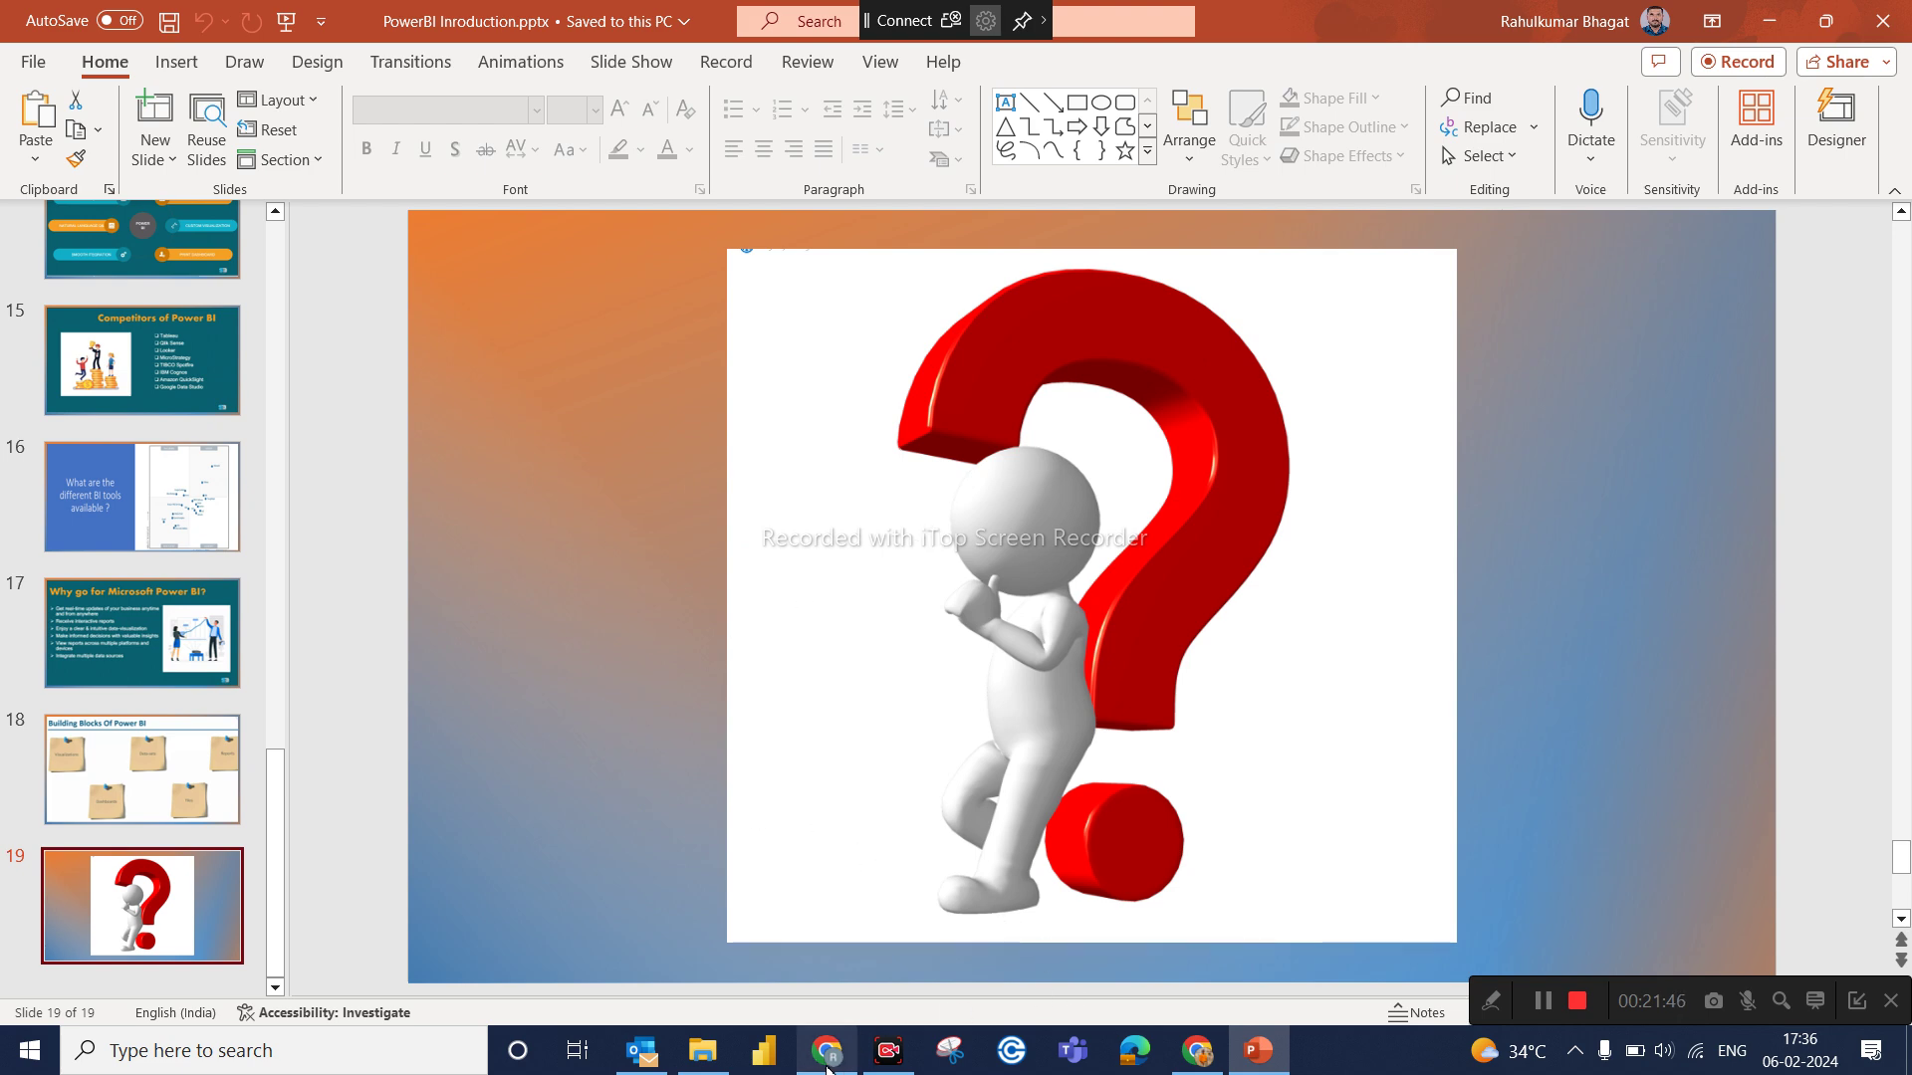
{"action": "mouse_move", "coordinate": [826, 1064]}
{"action": "left_click", "coordinate": [810, 950]}
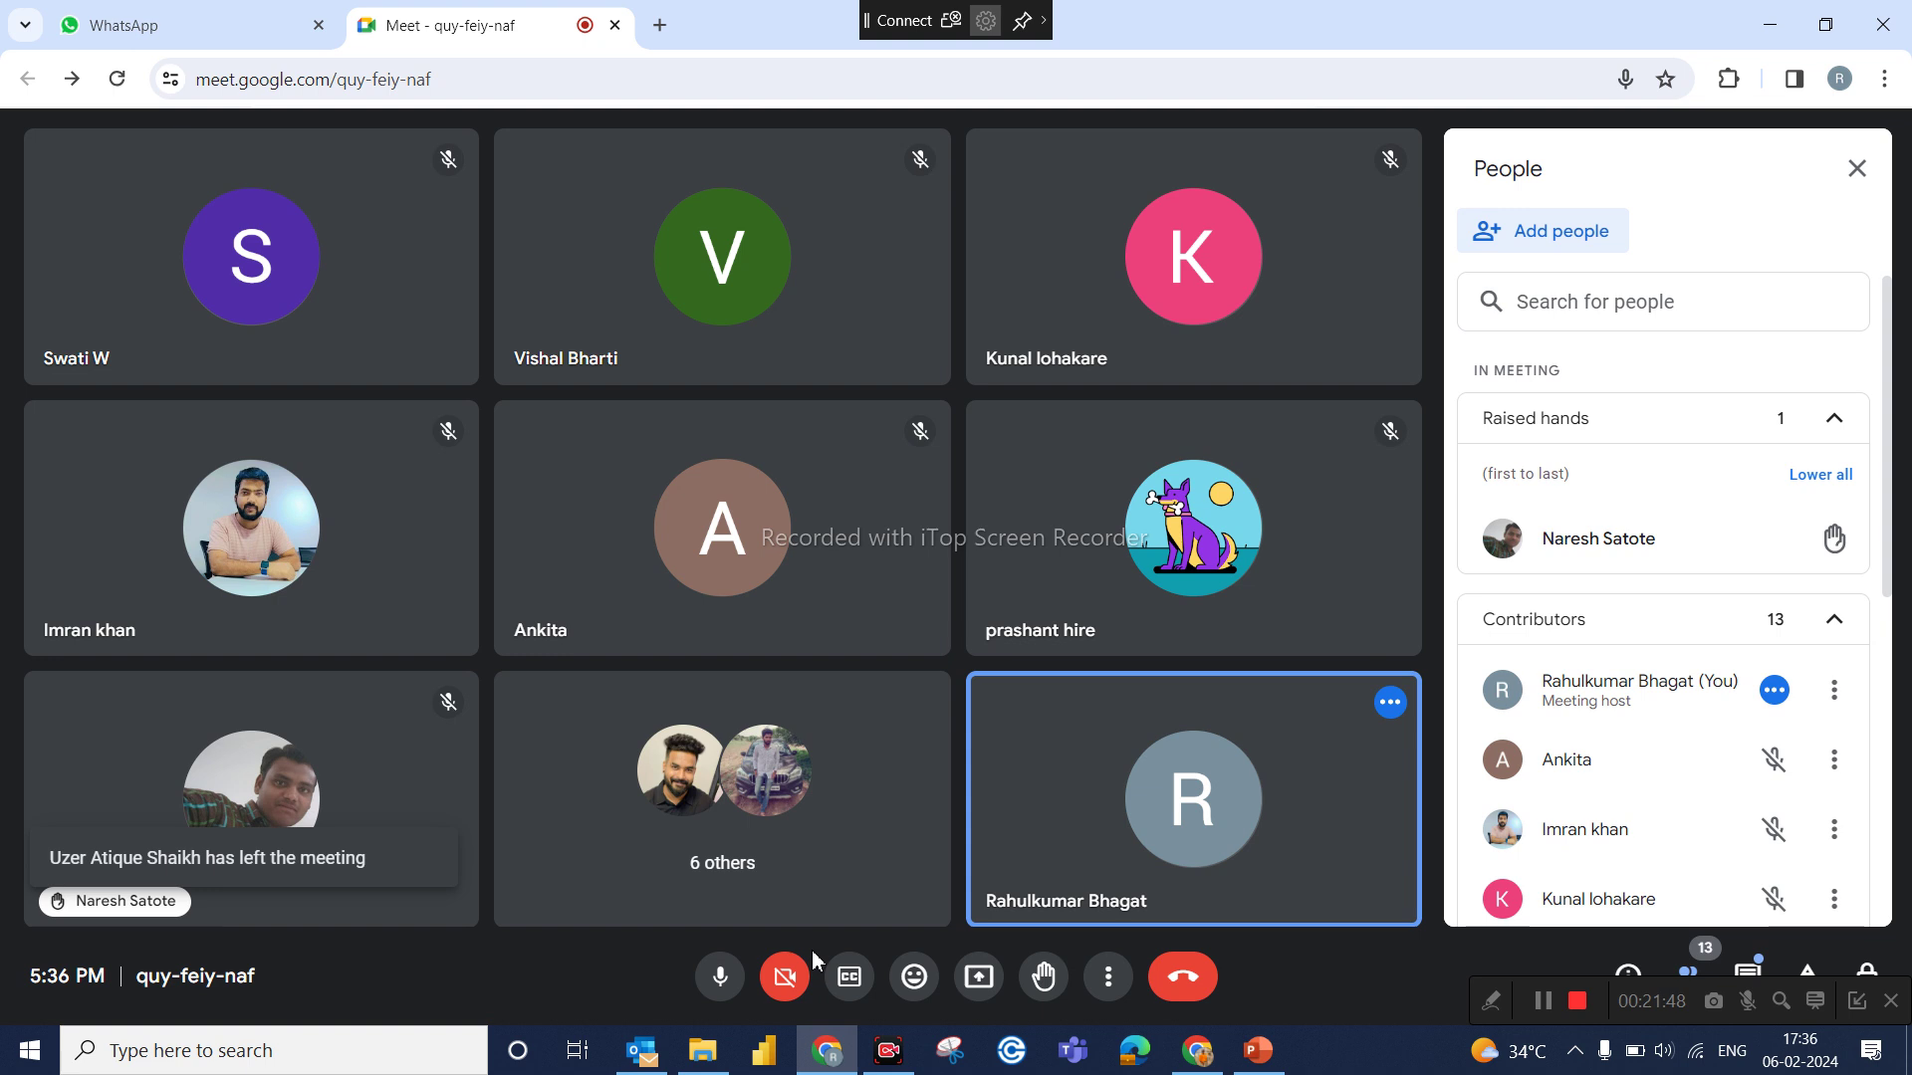
{"action": "left_click", "coordinate": [983, 981]}
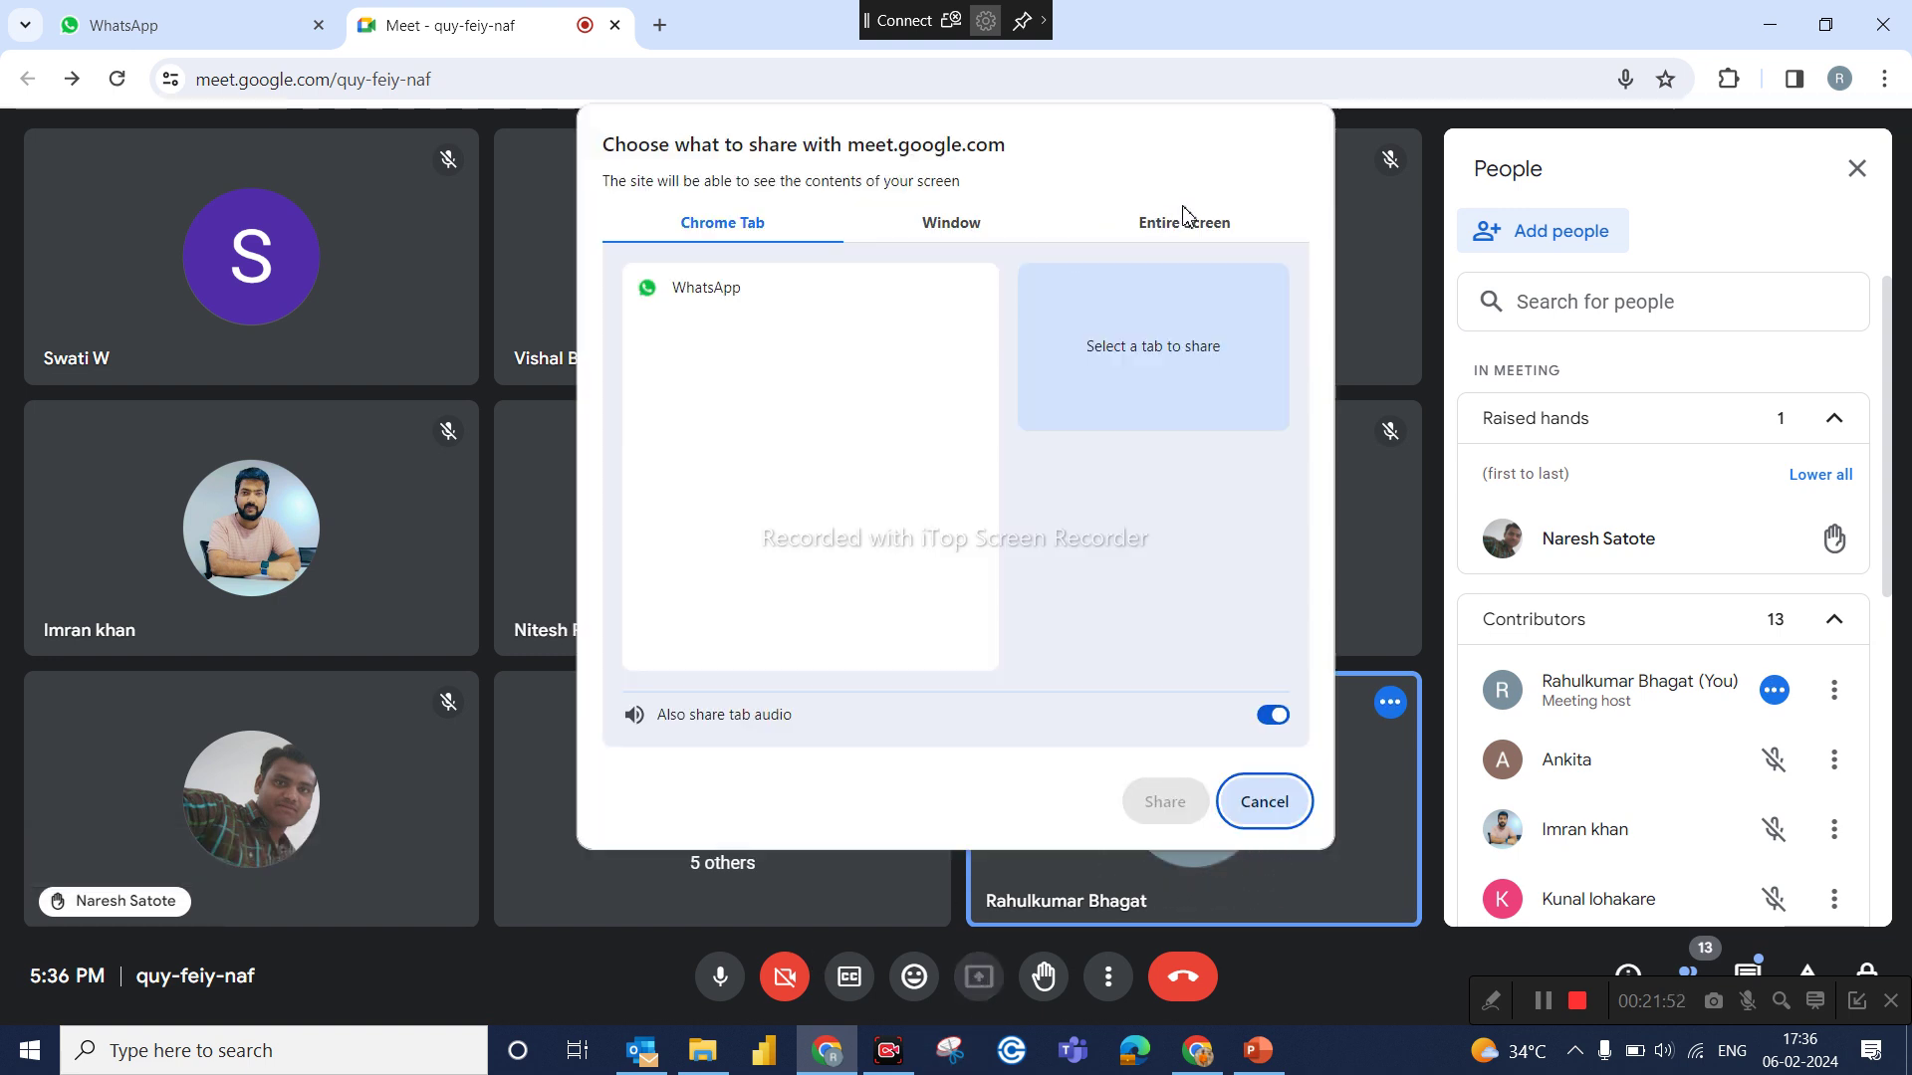
{"action": "left_click", "coordinate": [1185, 221]}
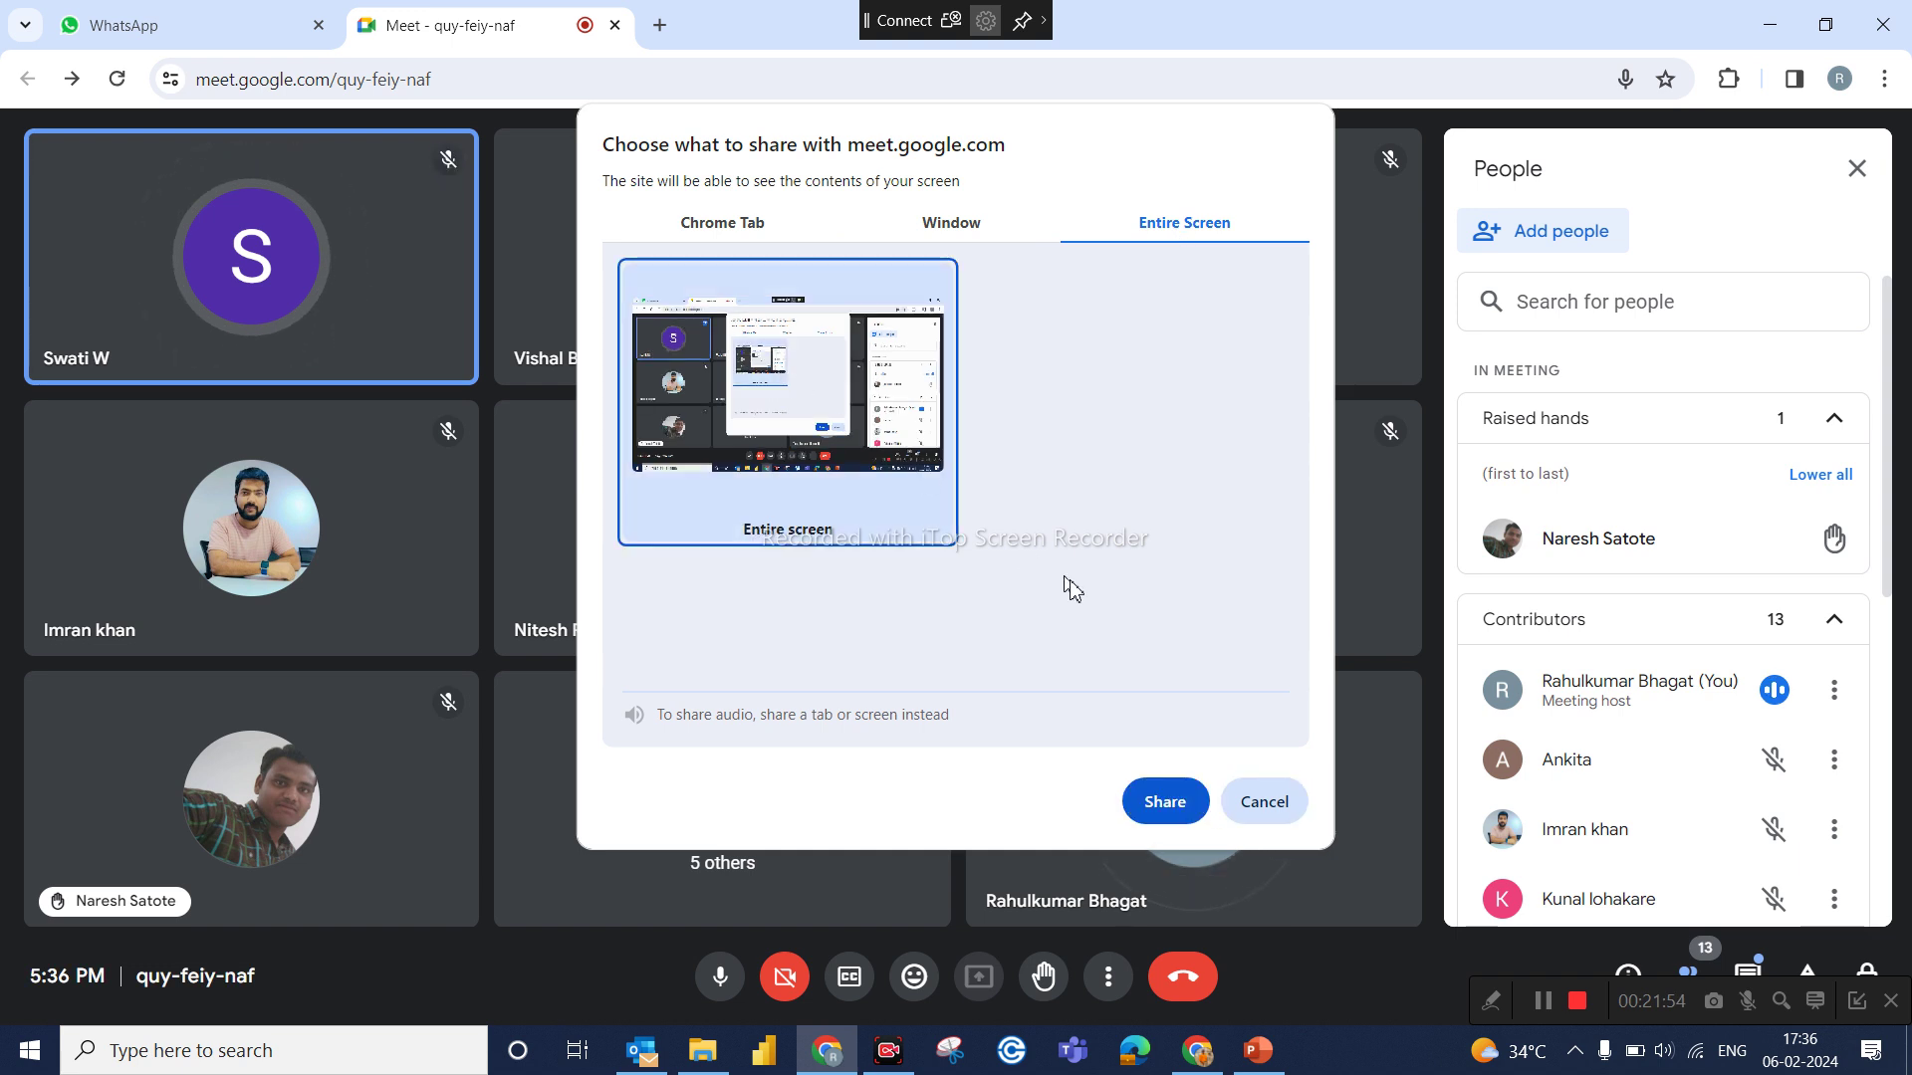
{"action": "left_click", "coordinate": [1161, 807]}
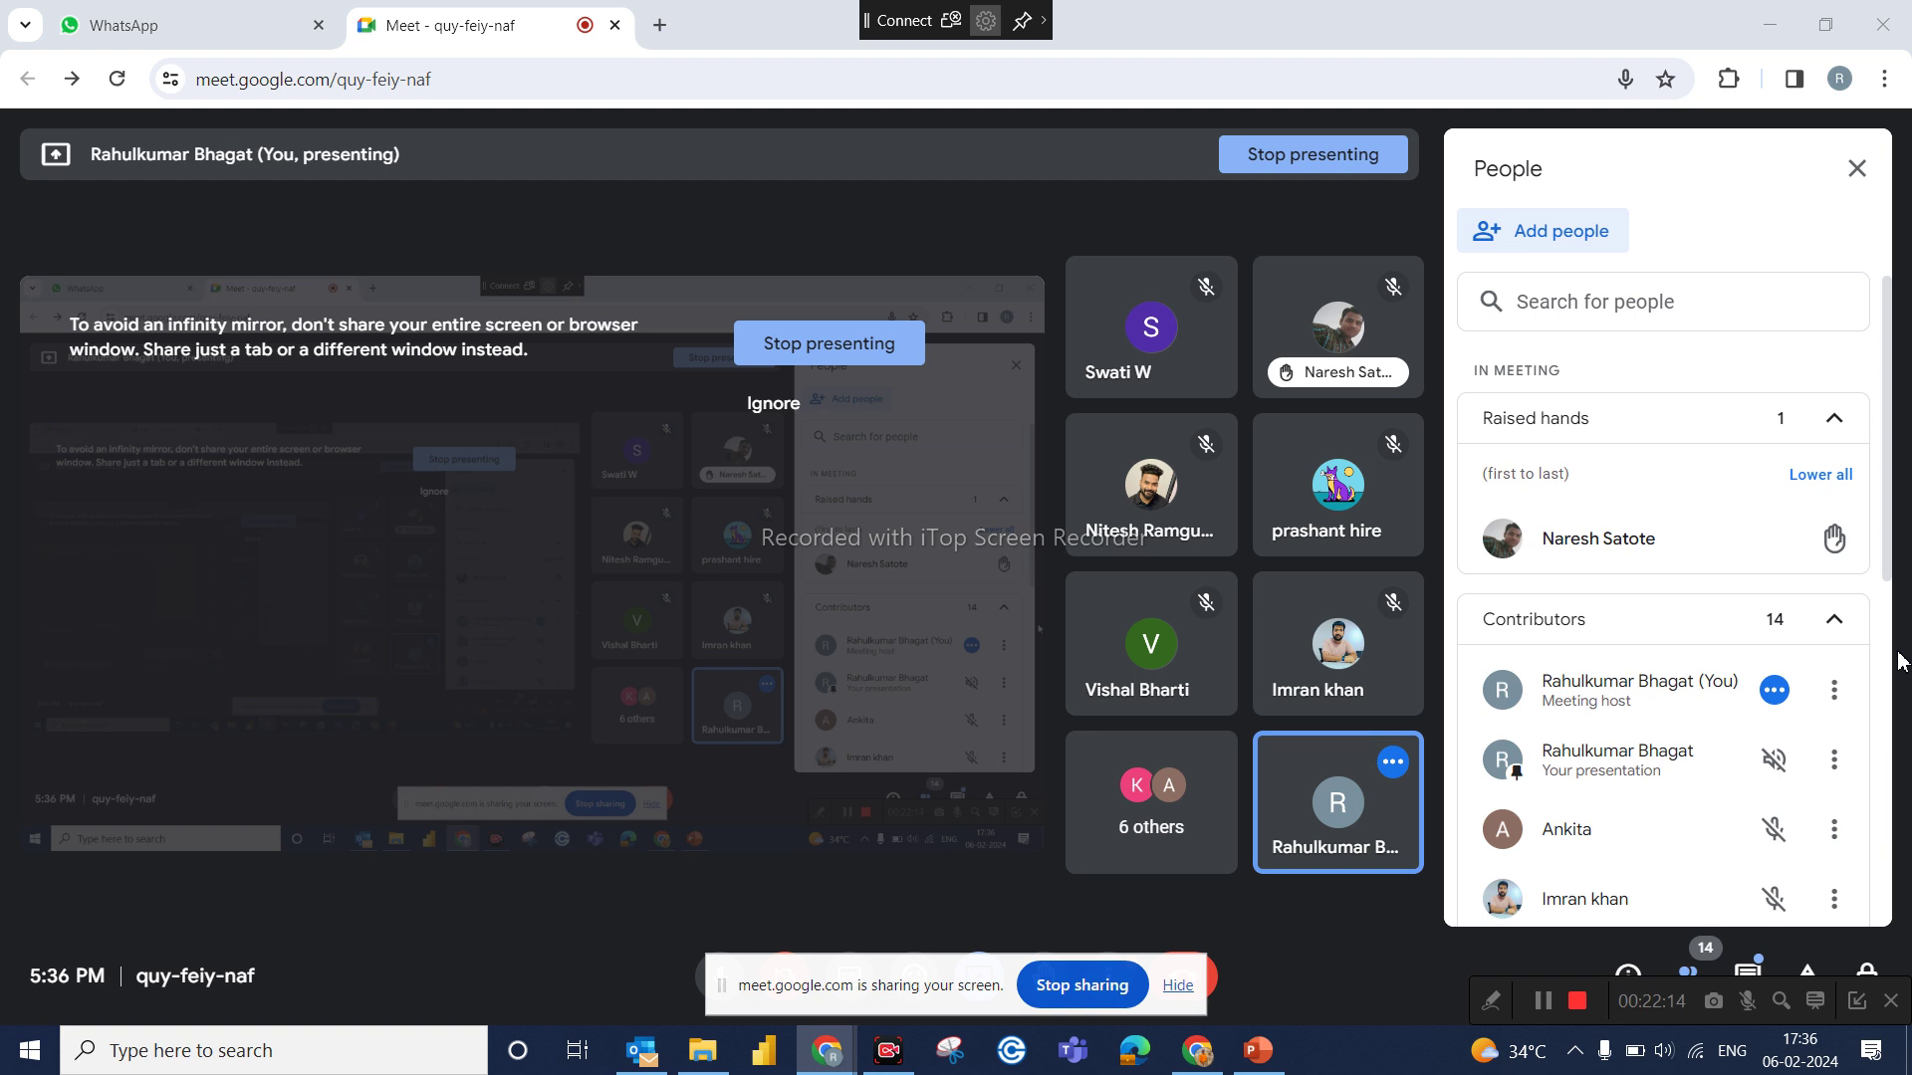
{"action": "left_click", "coordinate": [1178, 986]}
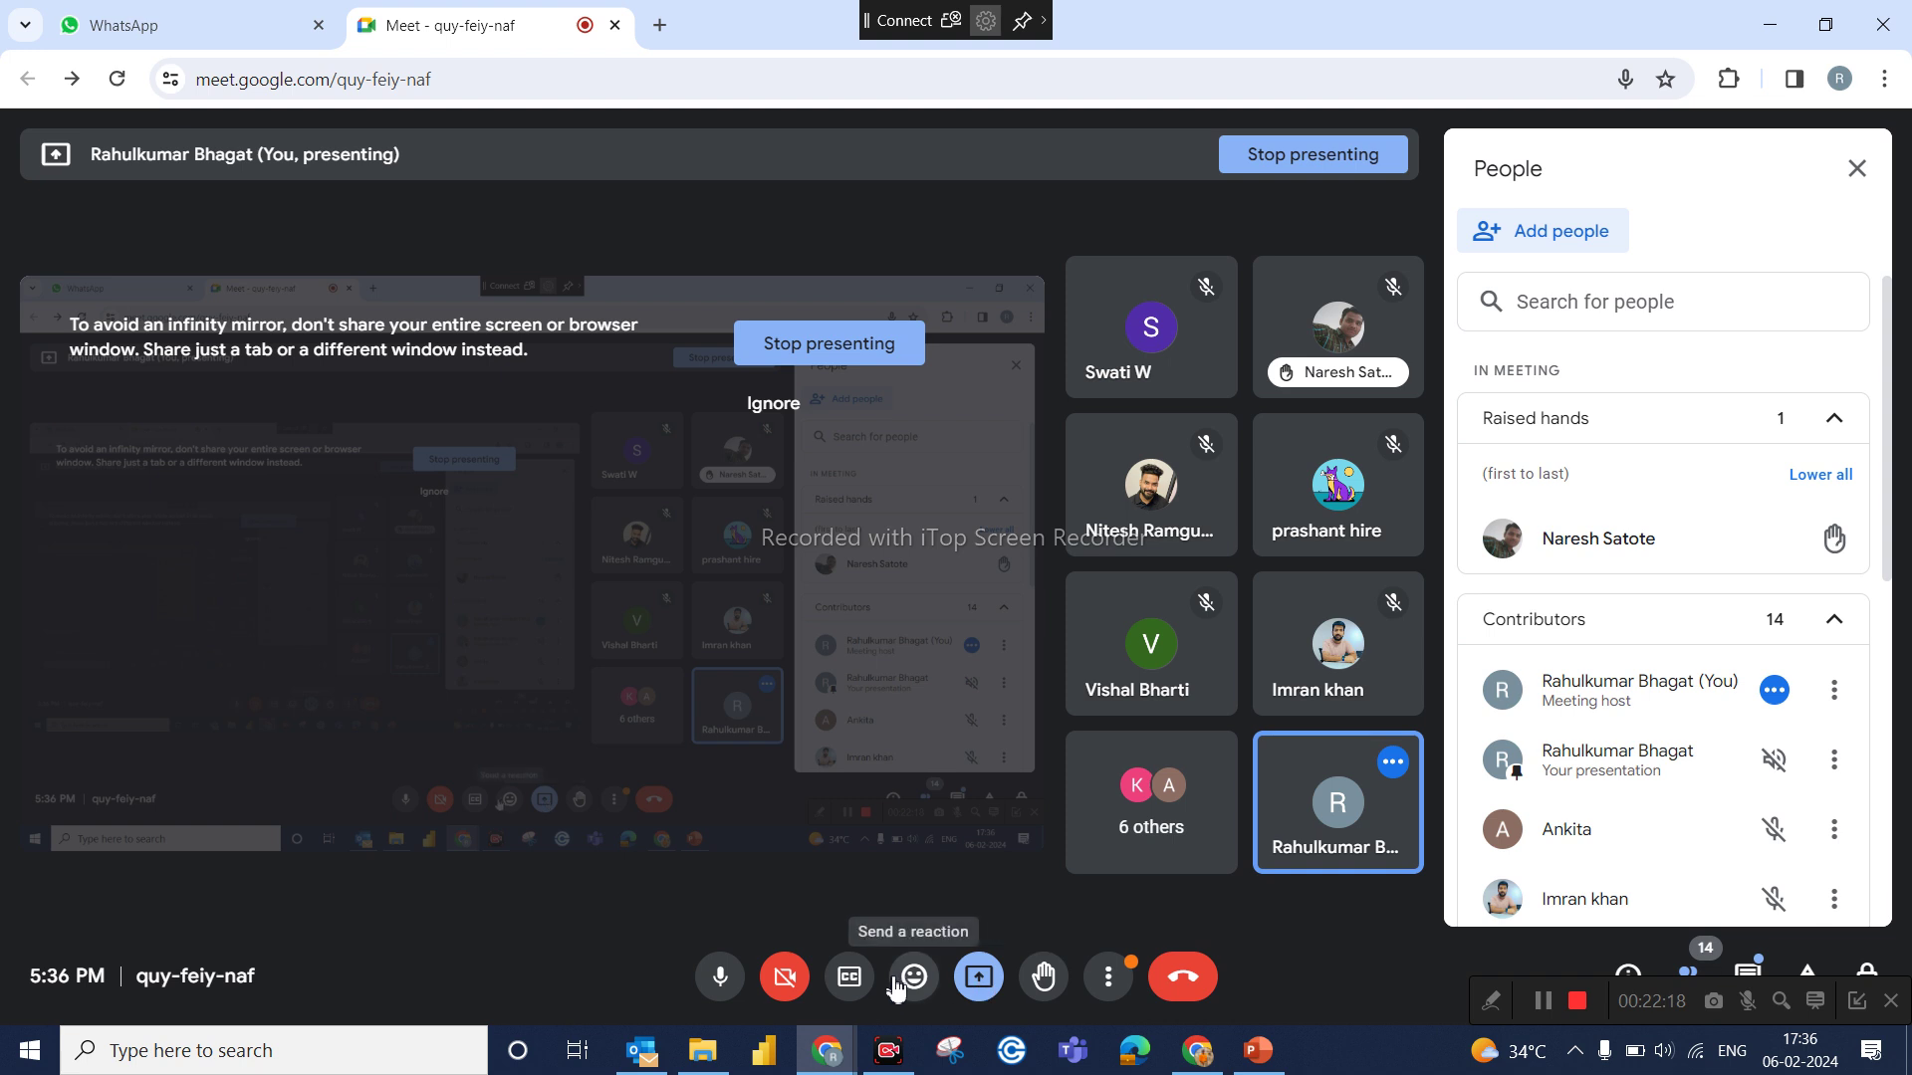
{"action": "left_click", "coordinate": [1820, 476]}
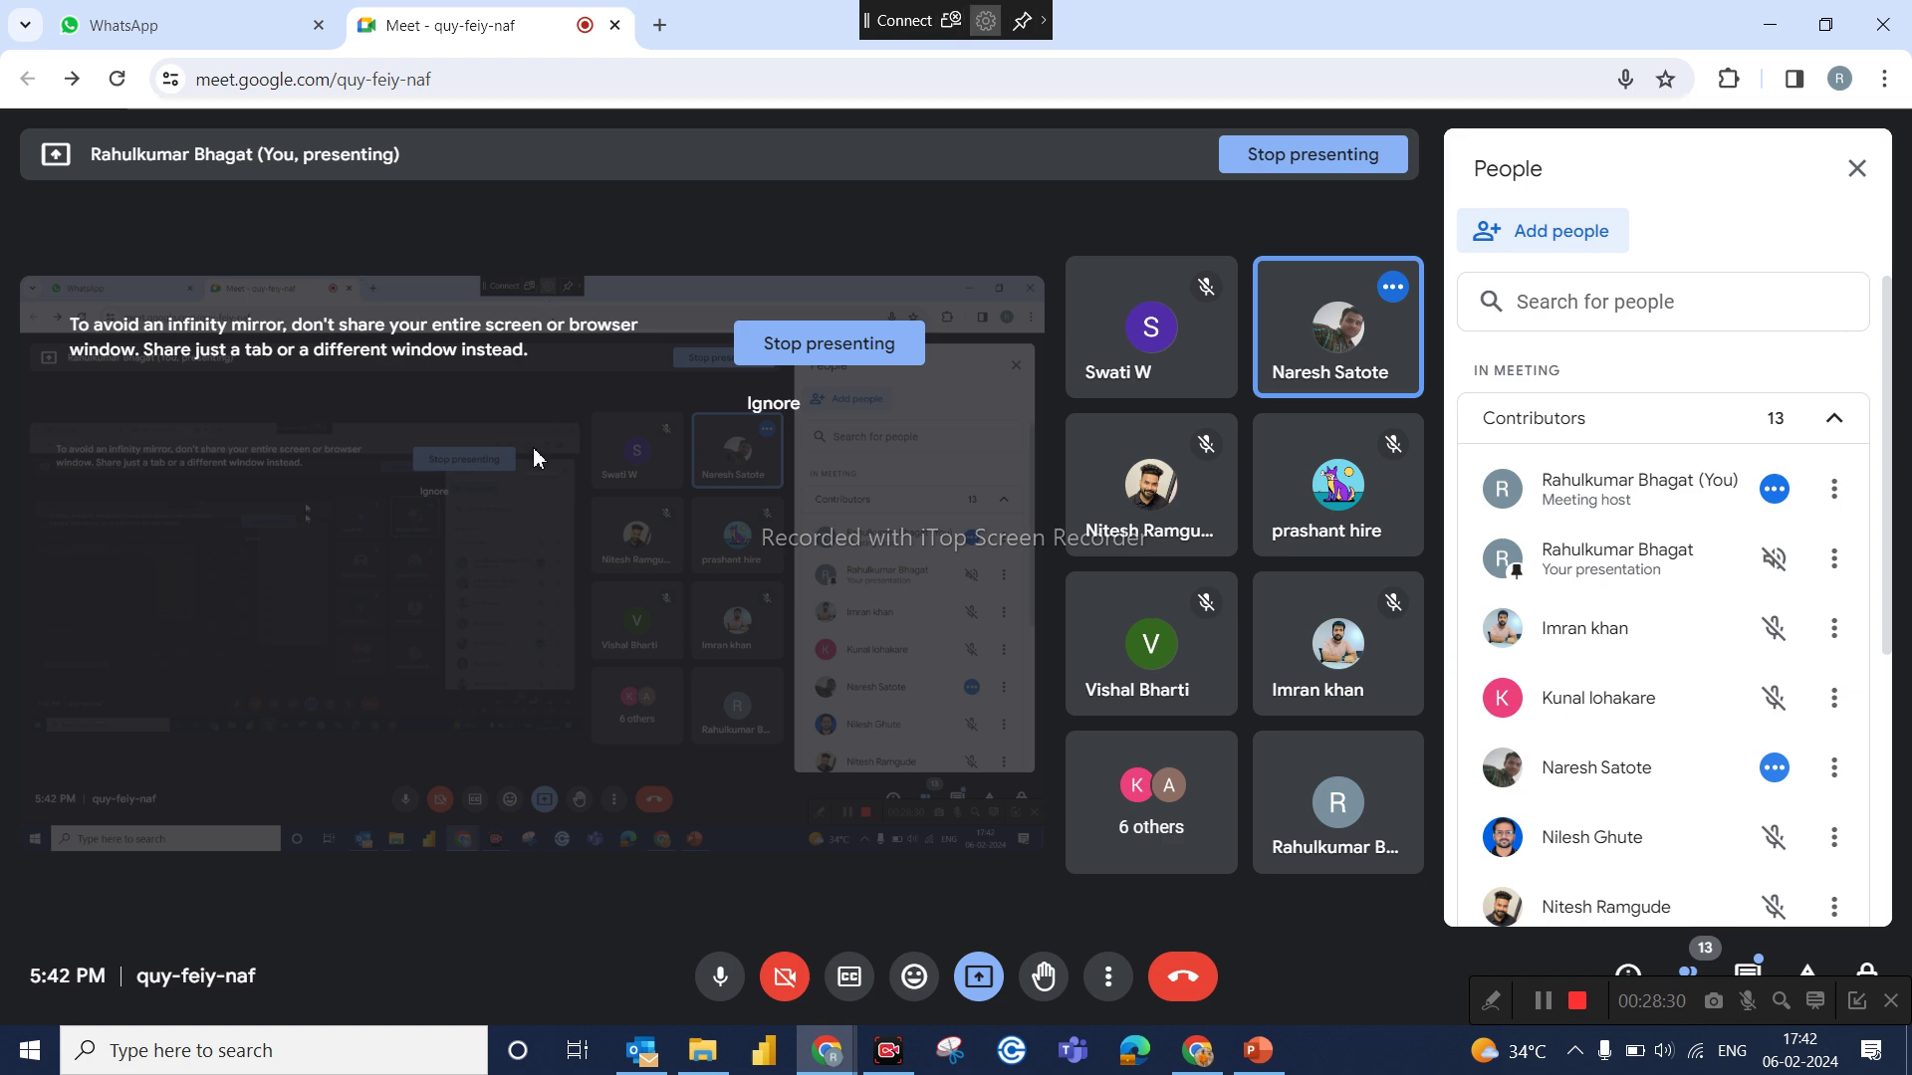
Step: Switch to File Explorer and open the AdventureWorks folder on New Volume (D:)
{"action": "mouse_move", "coordinate": [707, 1071]}
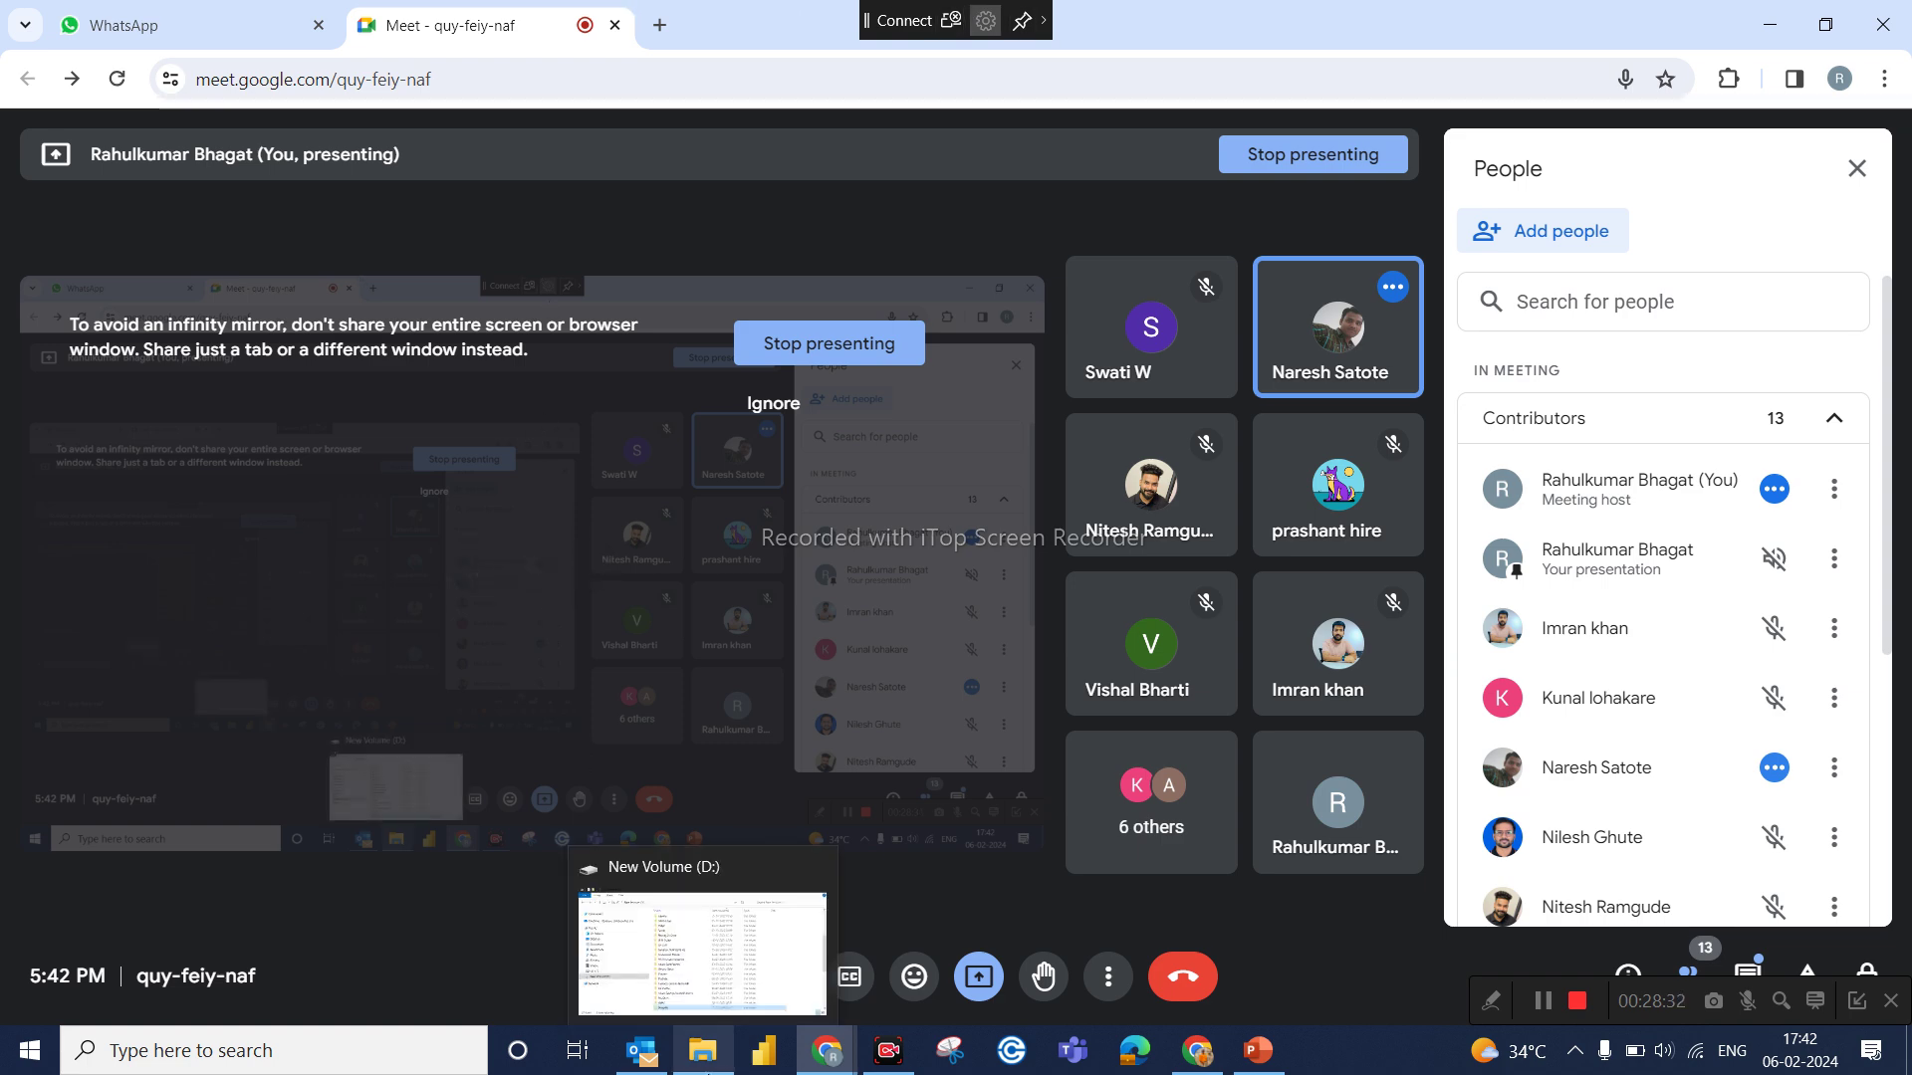
{"action": "left_click", "coordinate": [709, 978]}
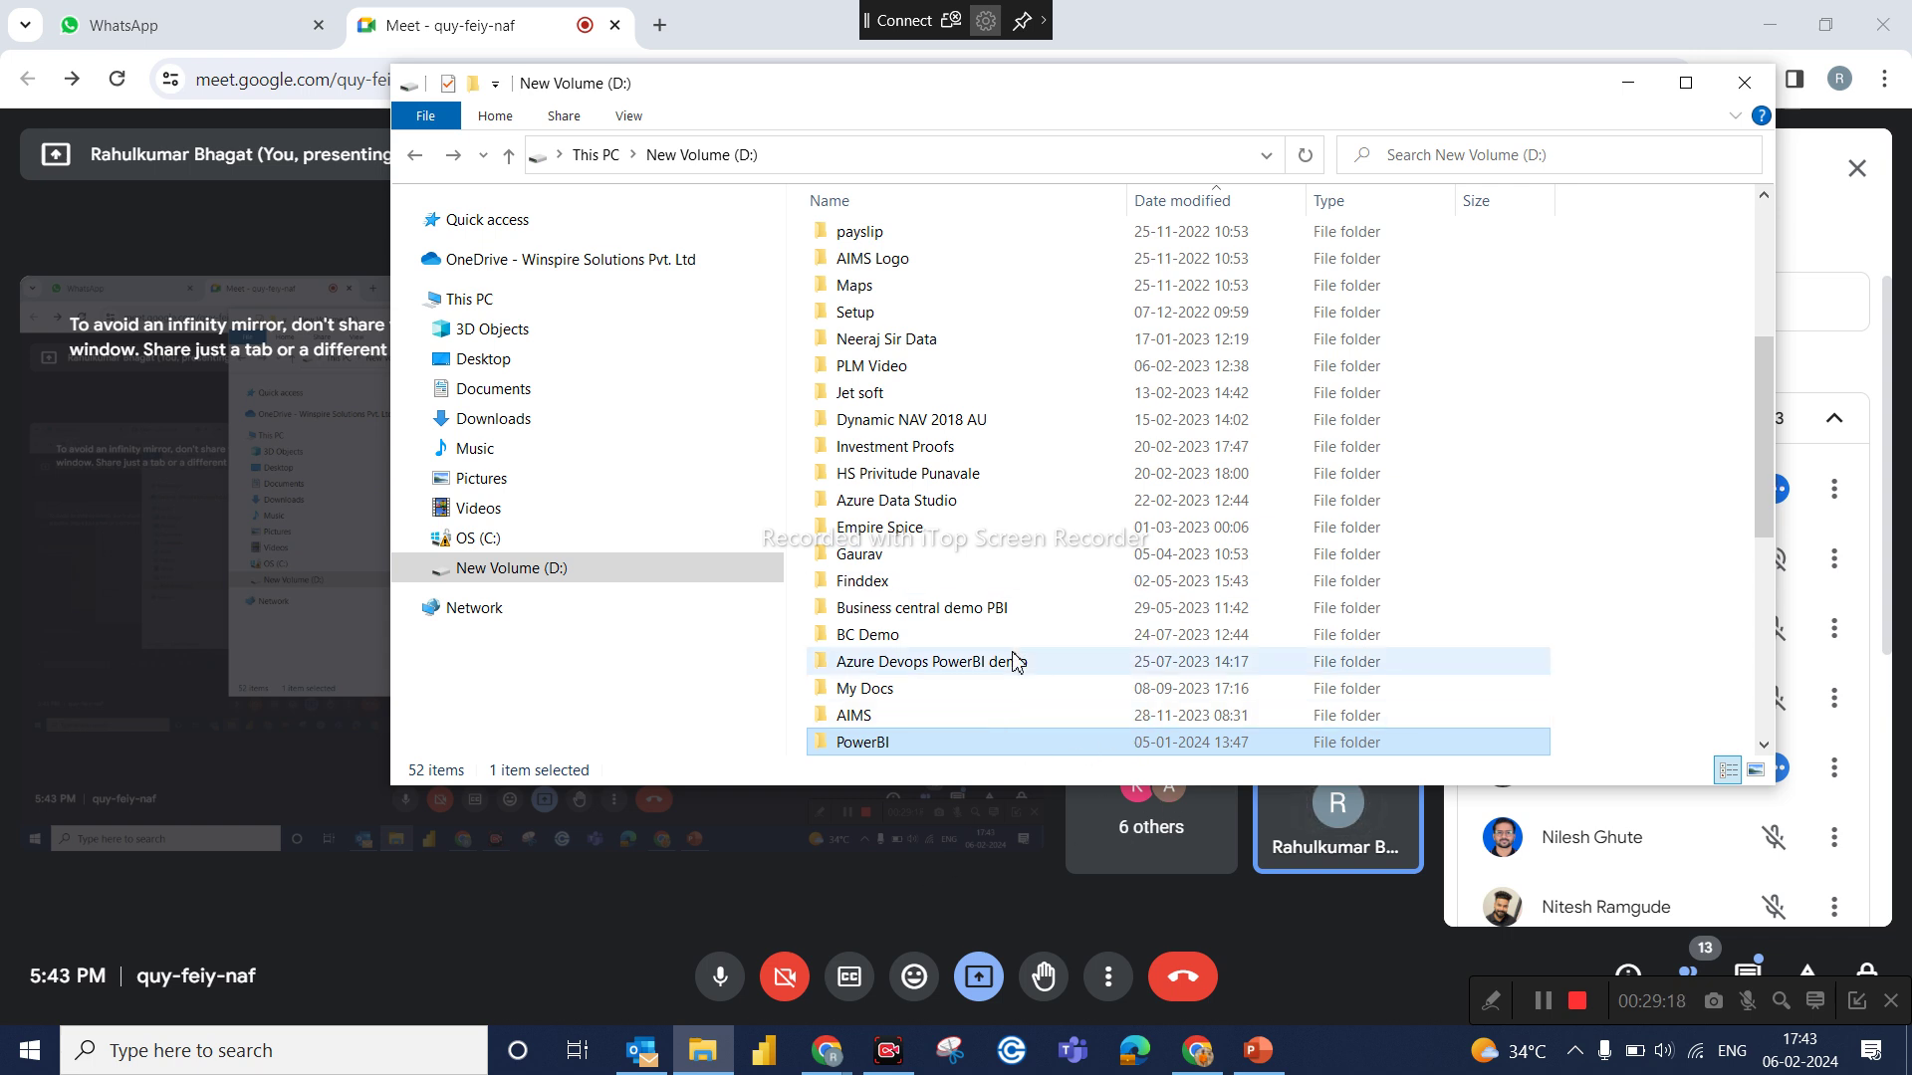
{"action": "left_click", "coordinate": [415, 156]}
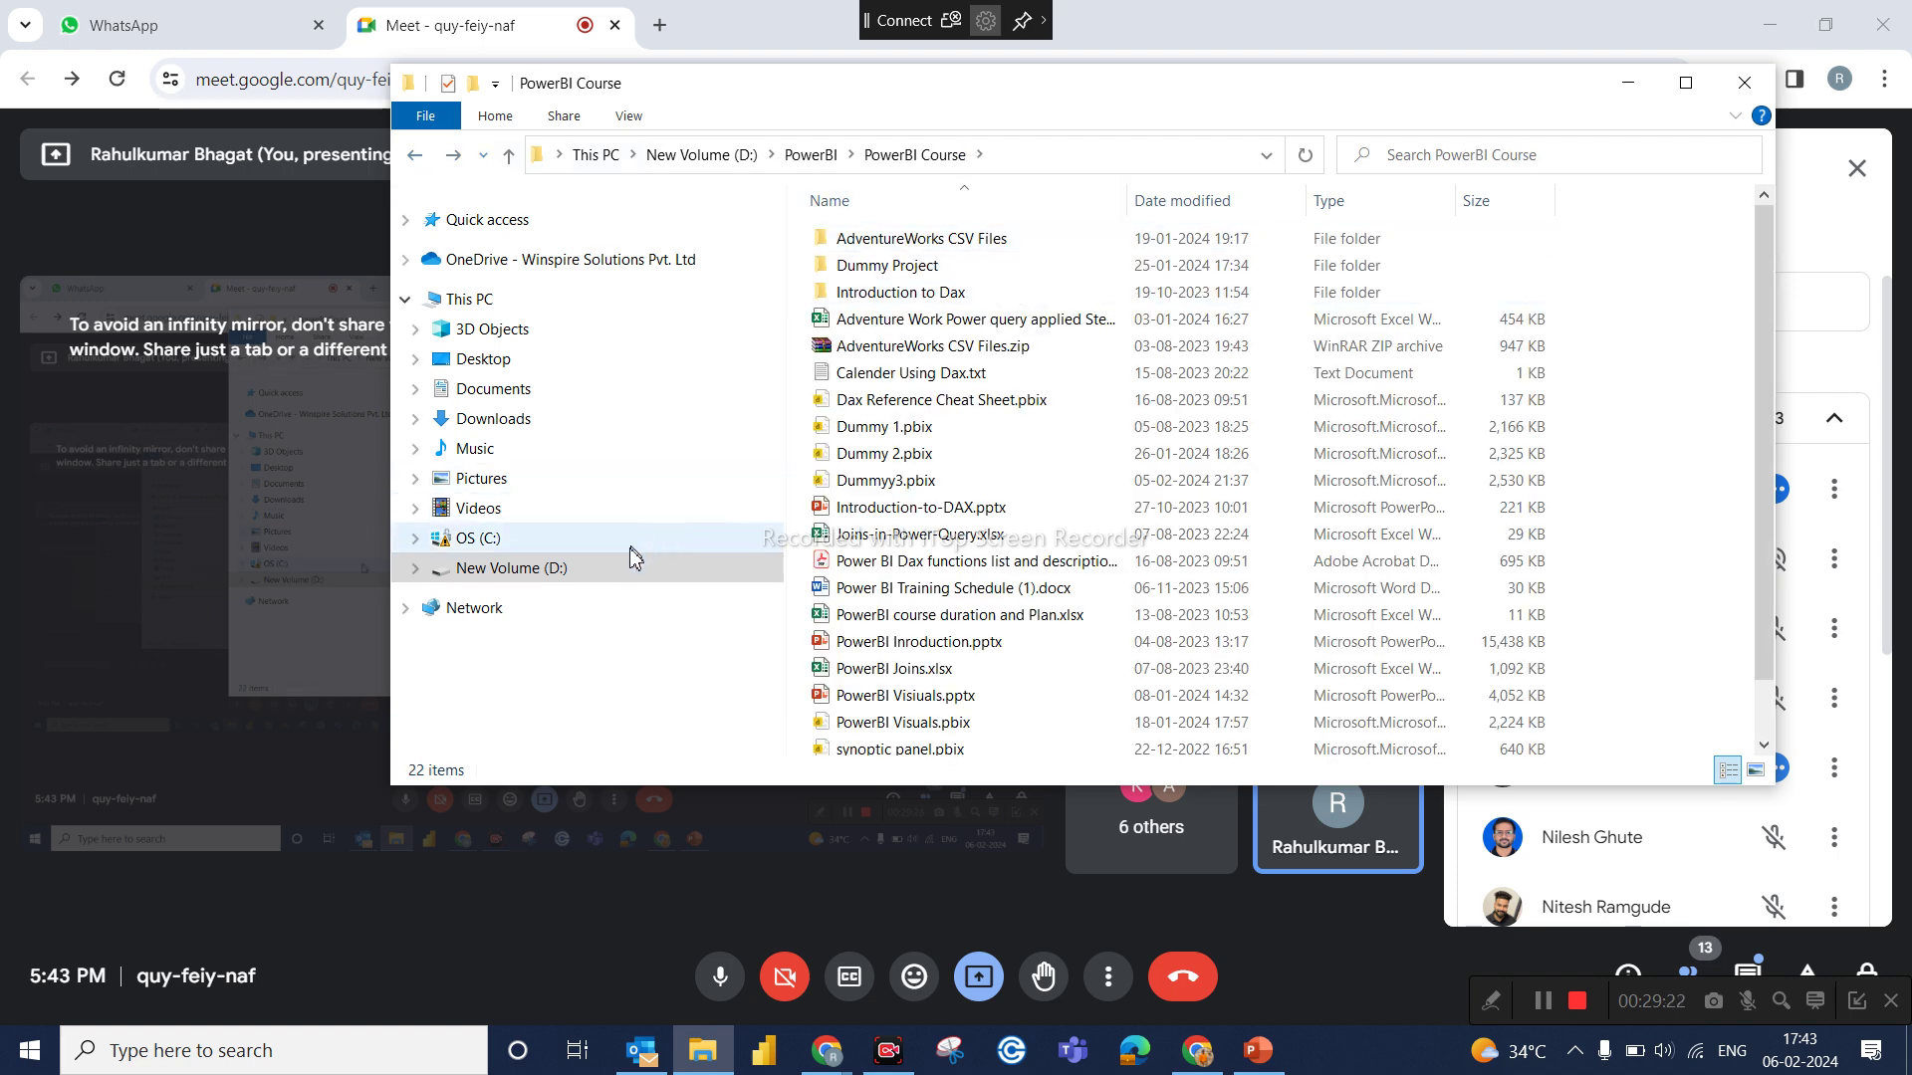
{"action": "left_click", "coordinate": [618, 573]}
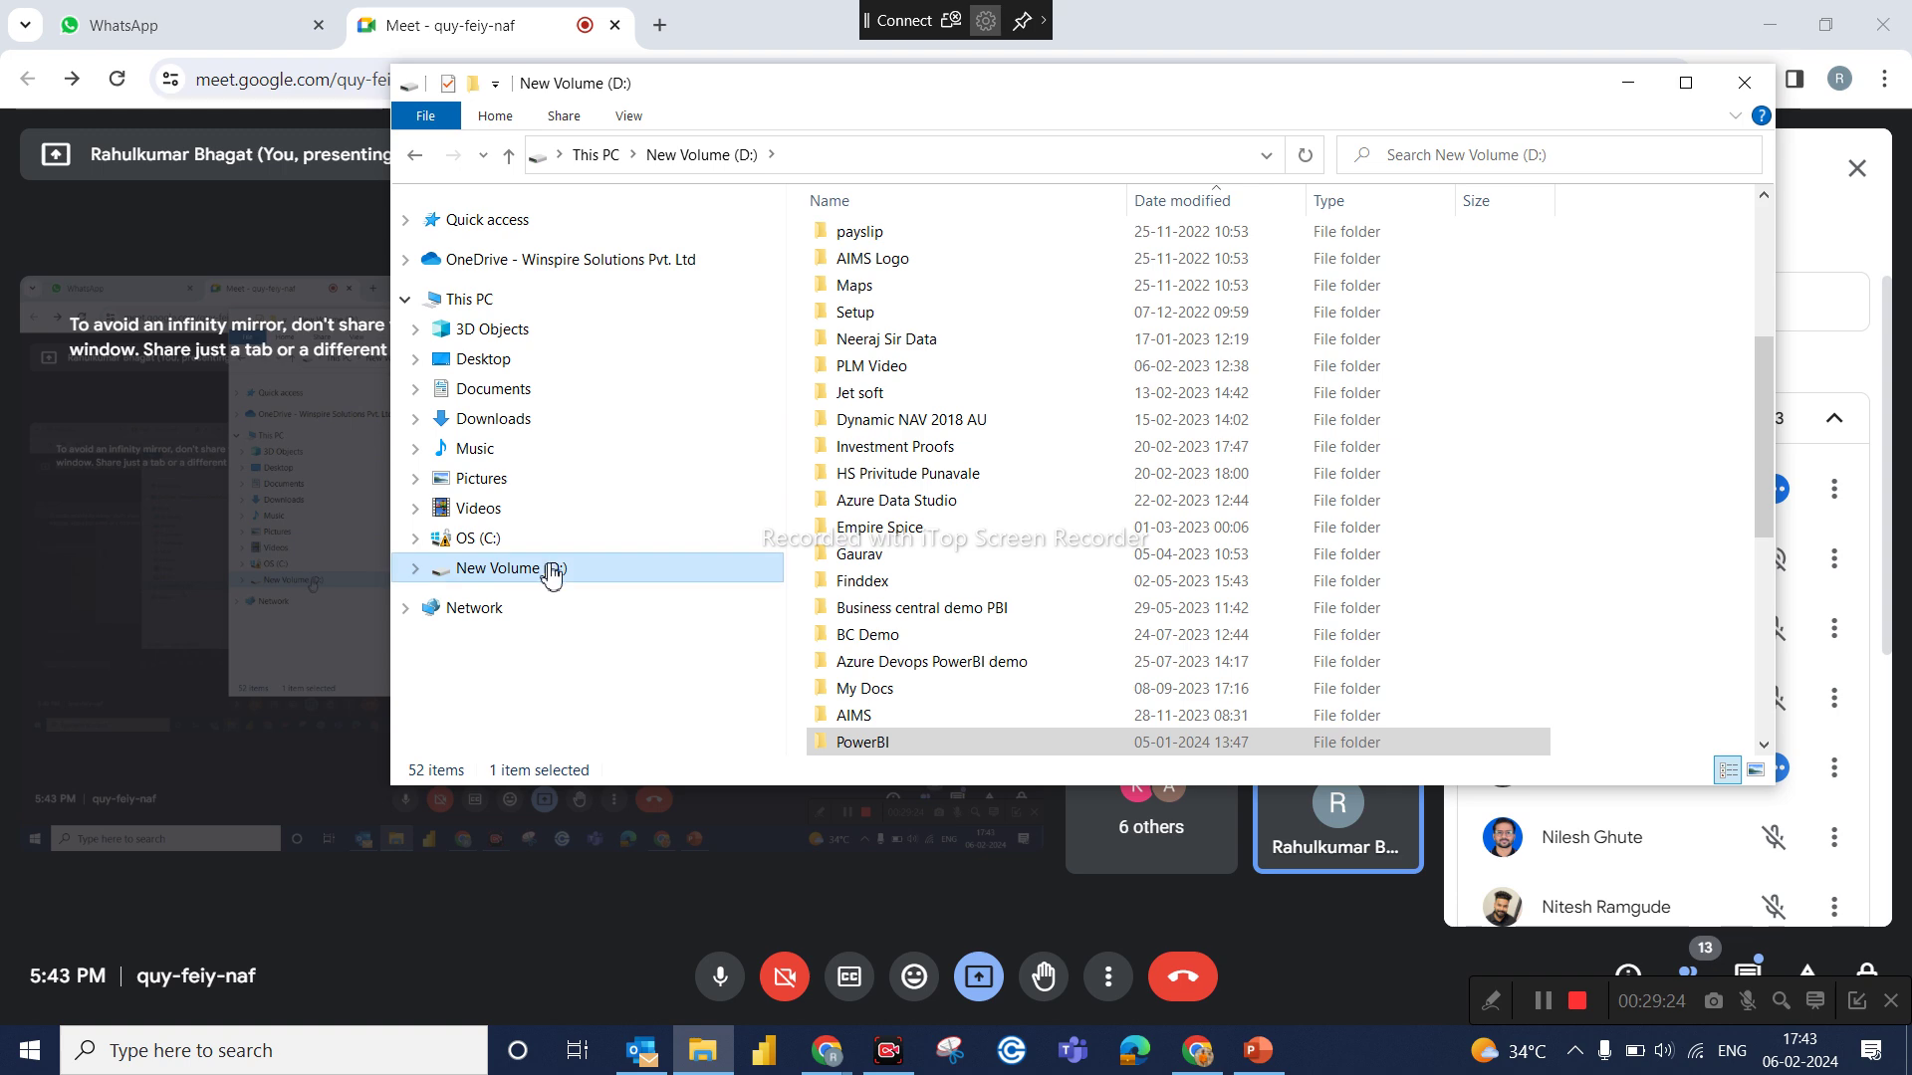
{"action": "left_click", "coordinate": [547, 569]}
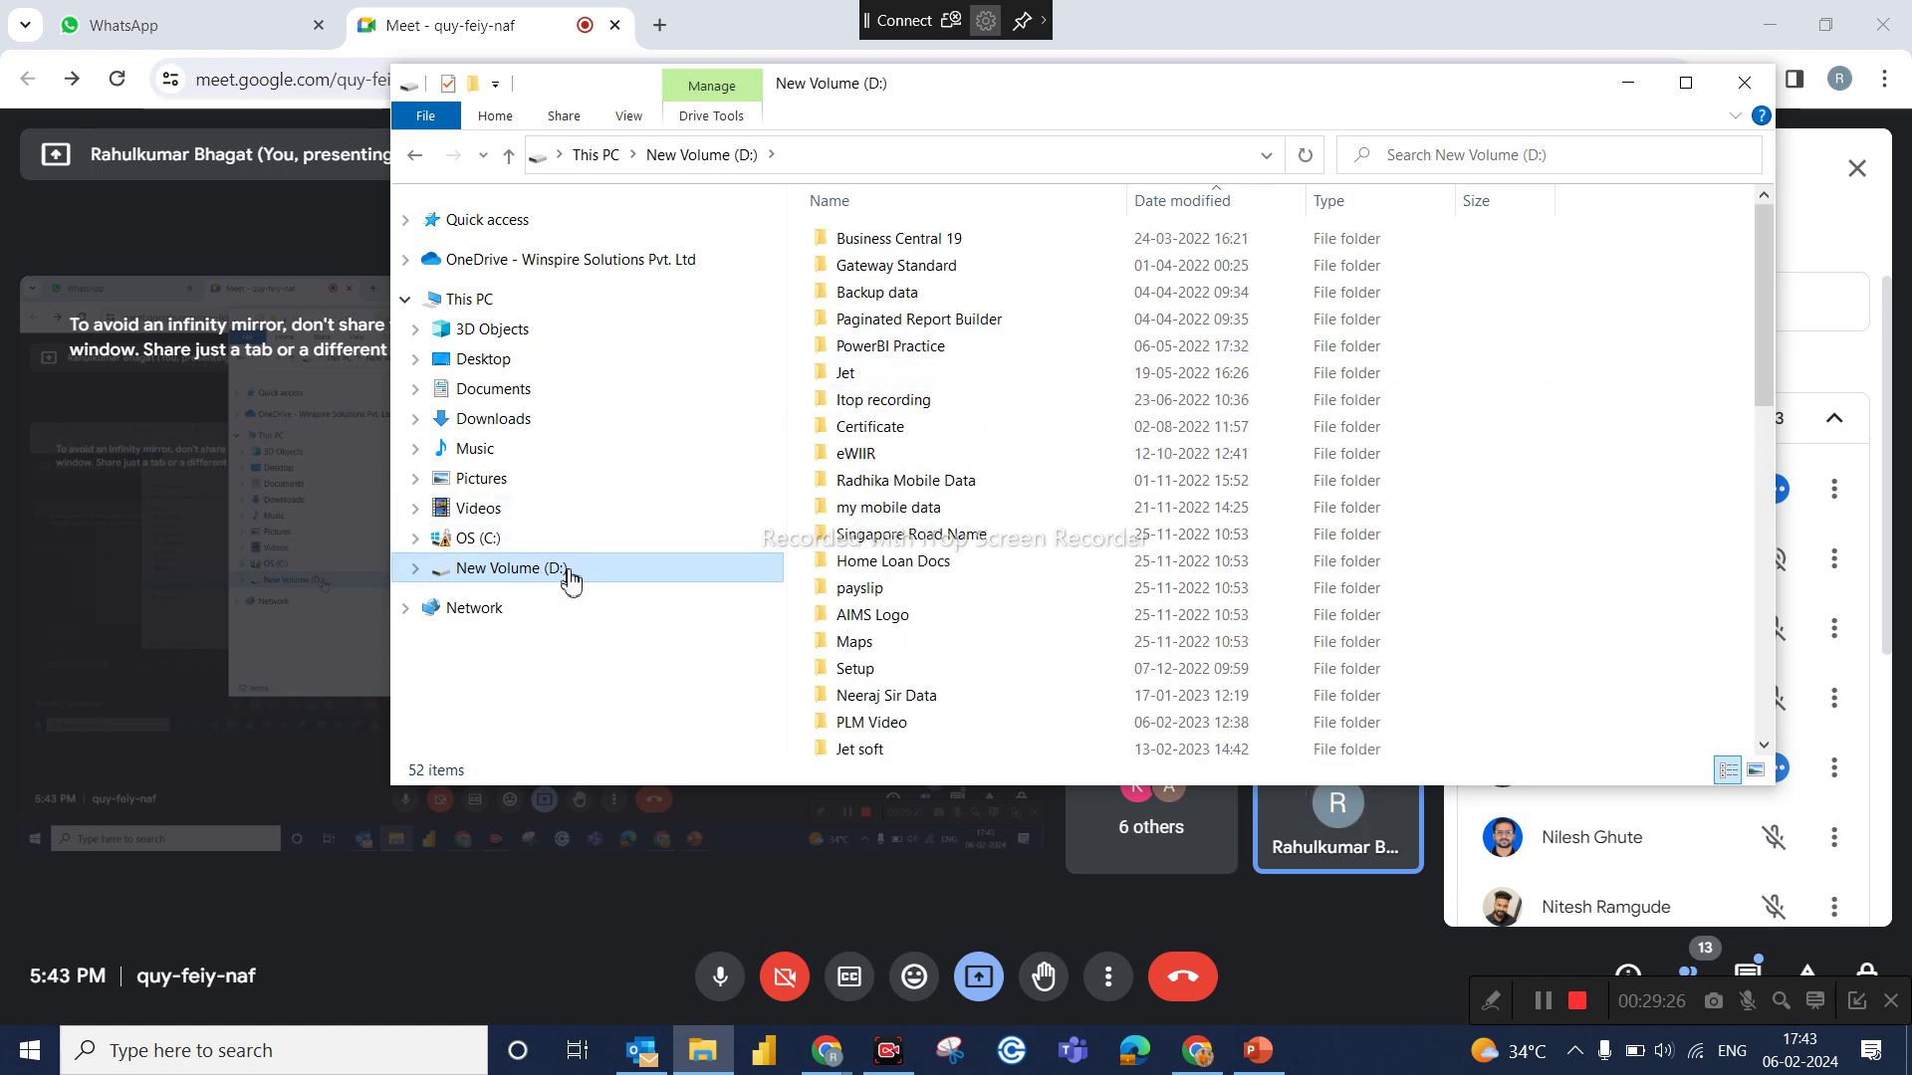
{"action": "scroll", "coordinate": [959, 513], "scroll_direction": "down", "scroll_amount": 7}
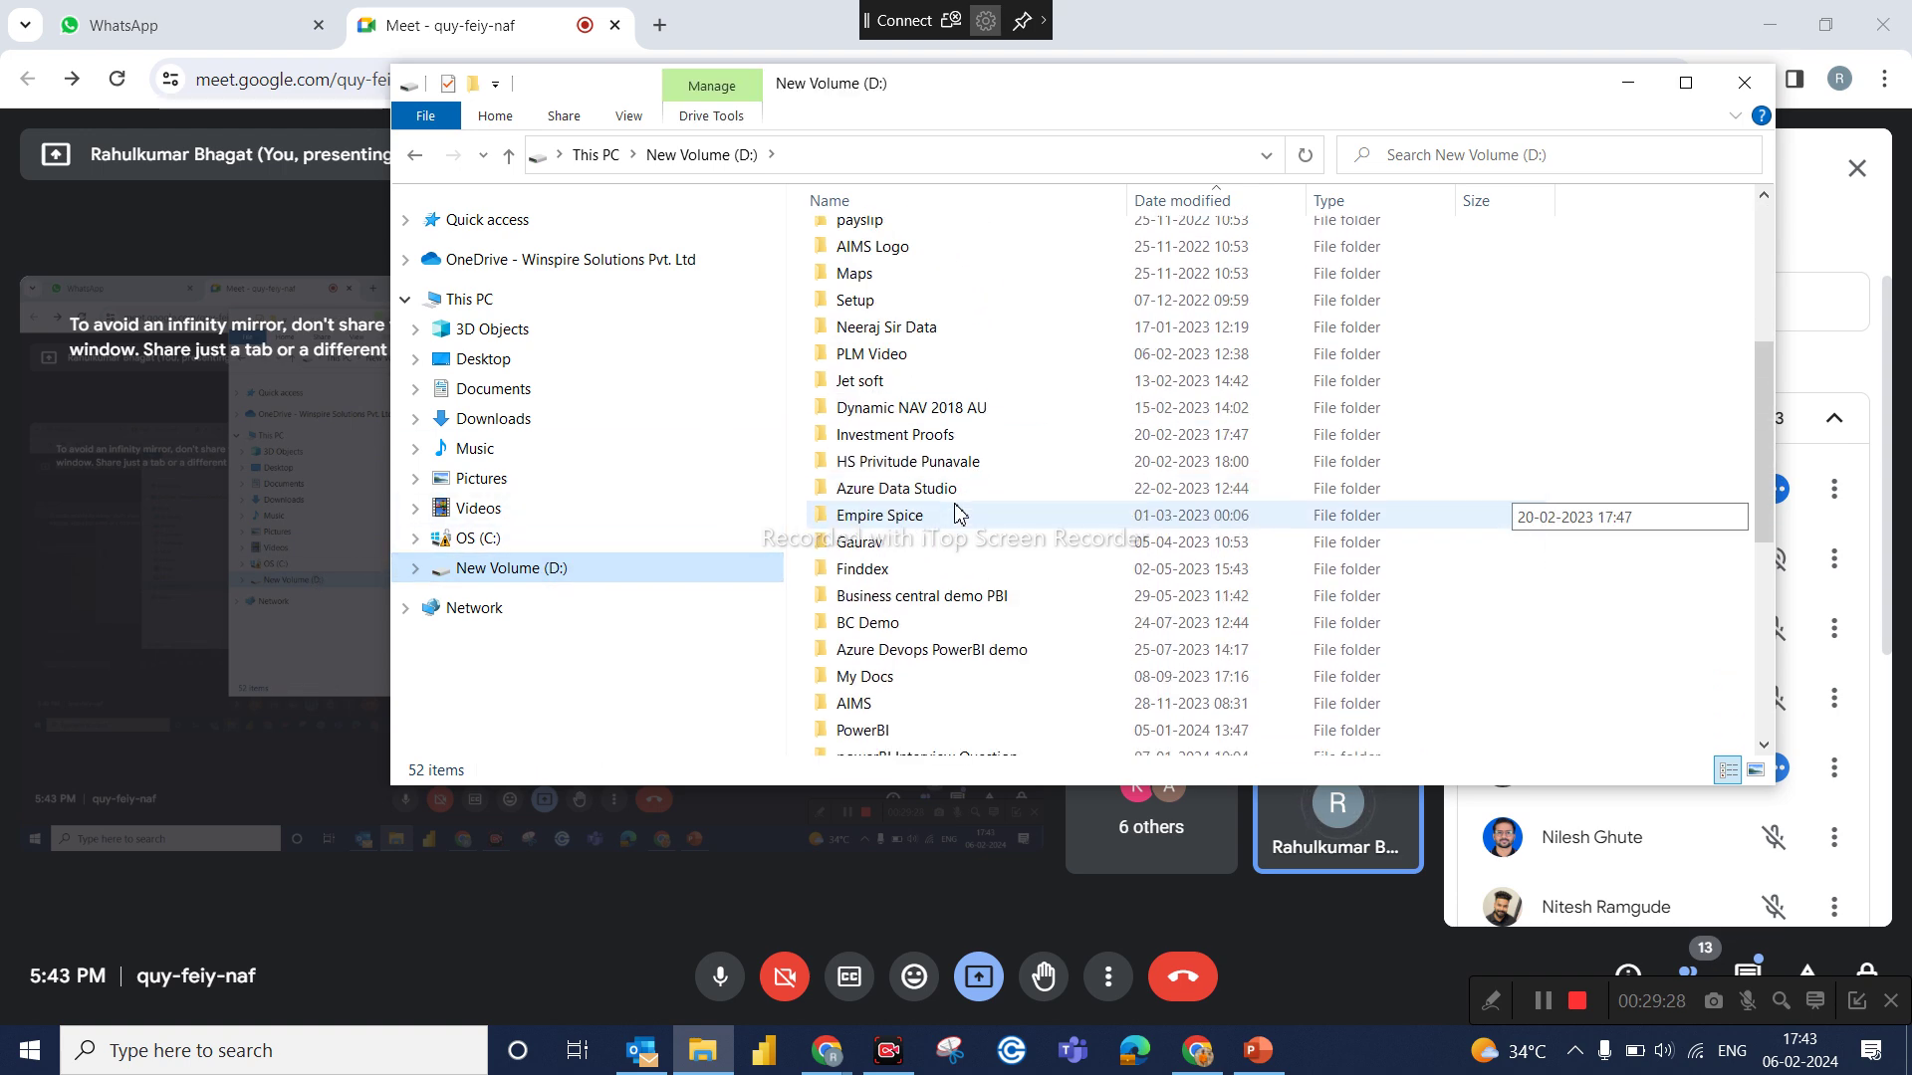
{"action": "scroll", "coordinate": [959, 512], "scroll_direction": "down", "scroll_amount": 1}
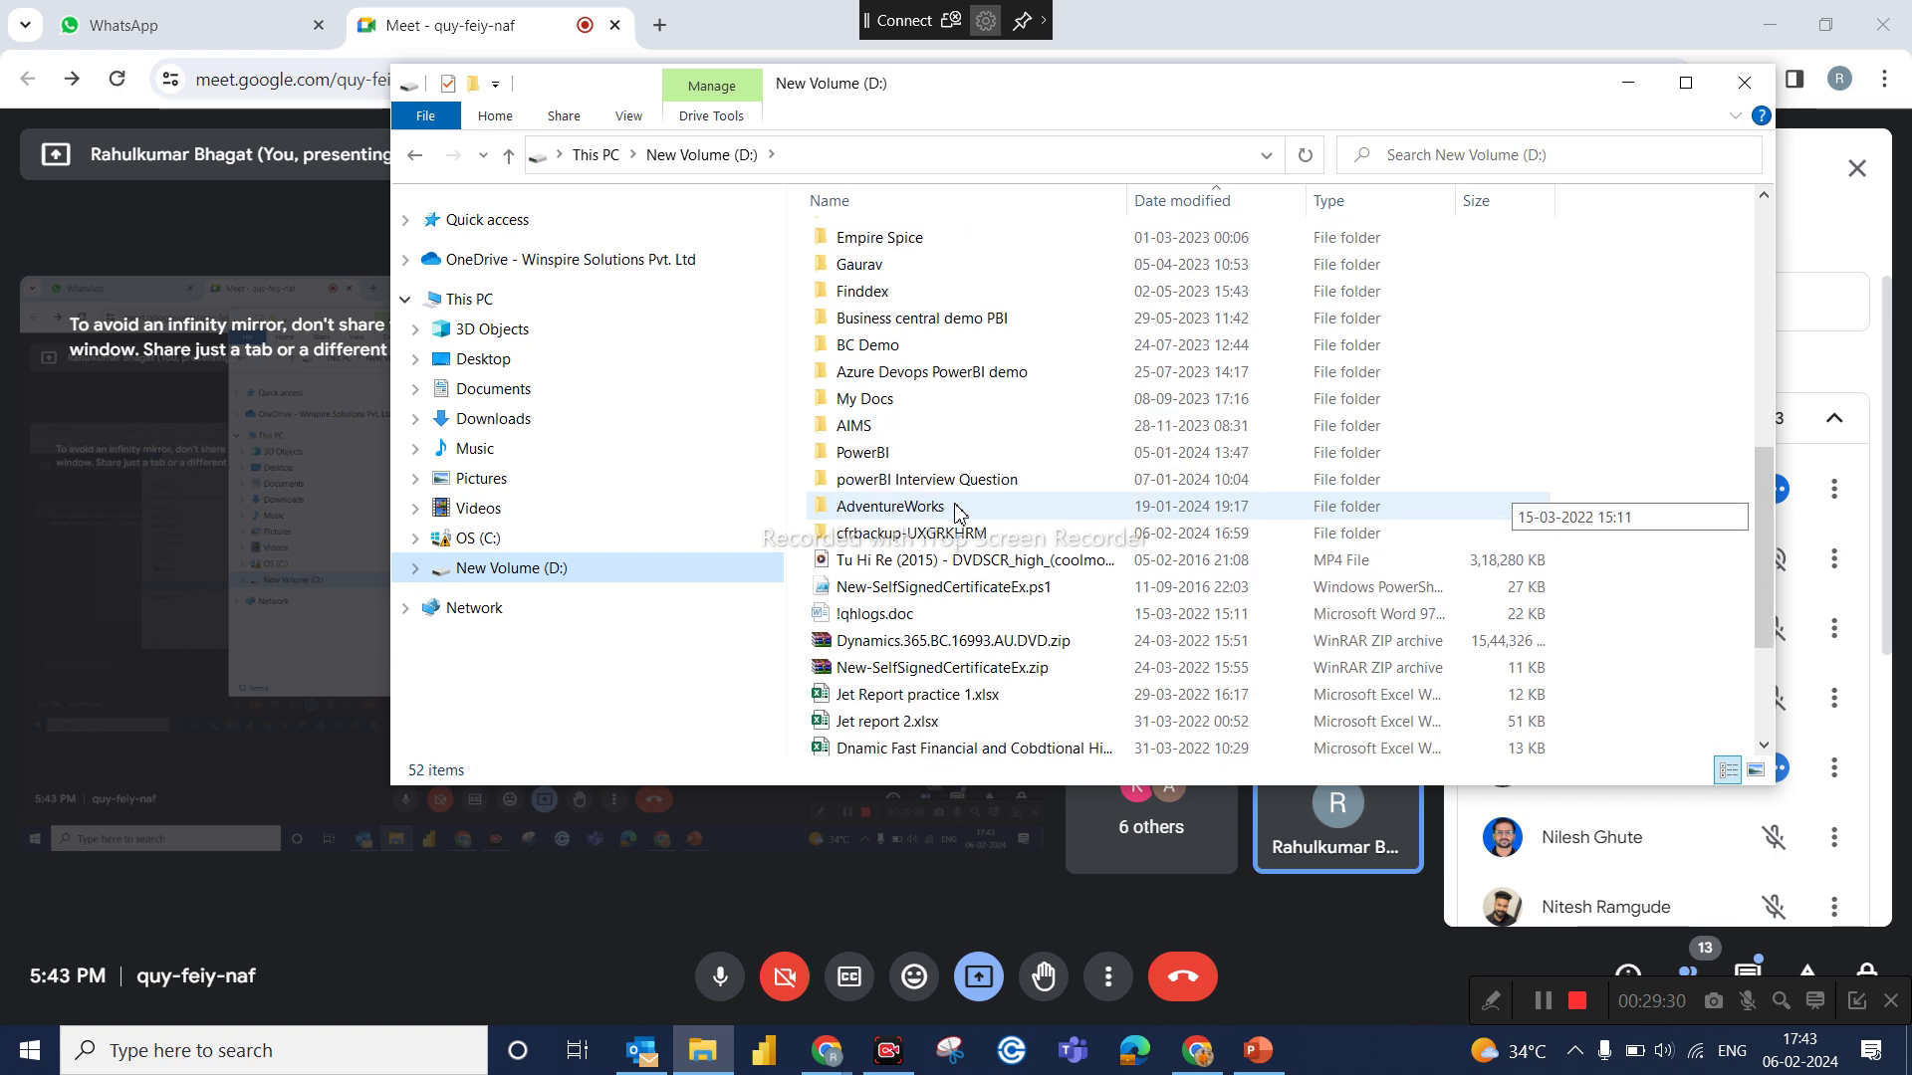
{"action": "double_click", "coordinate": [938, 508]}
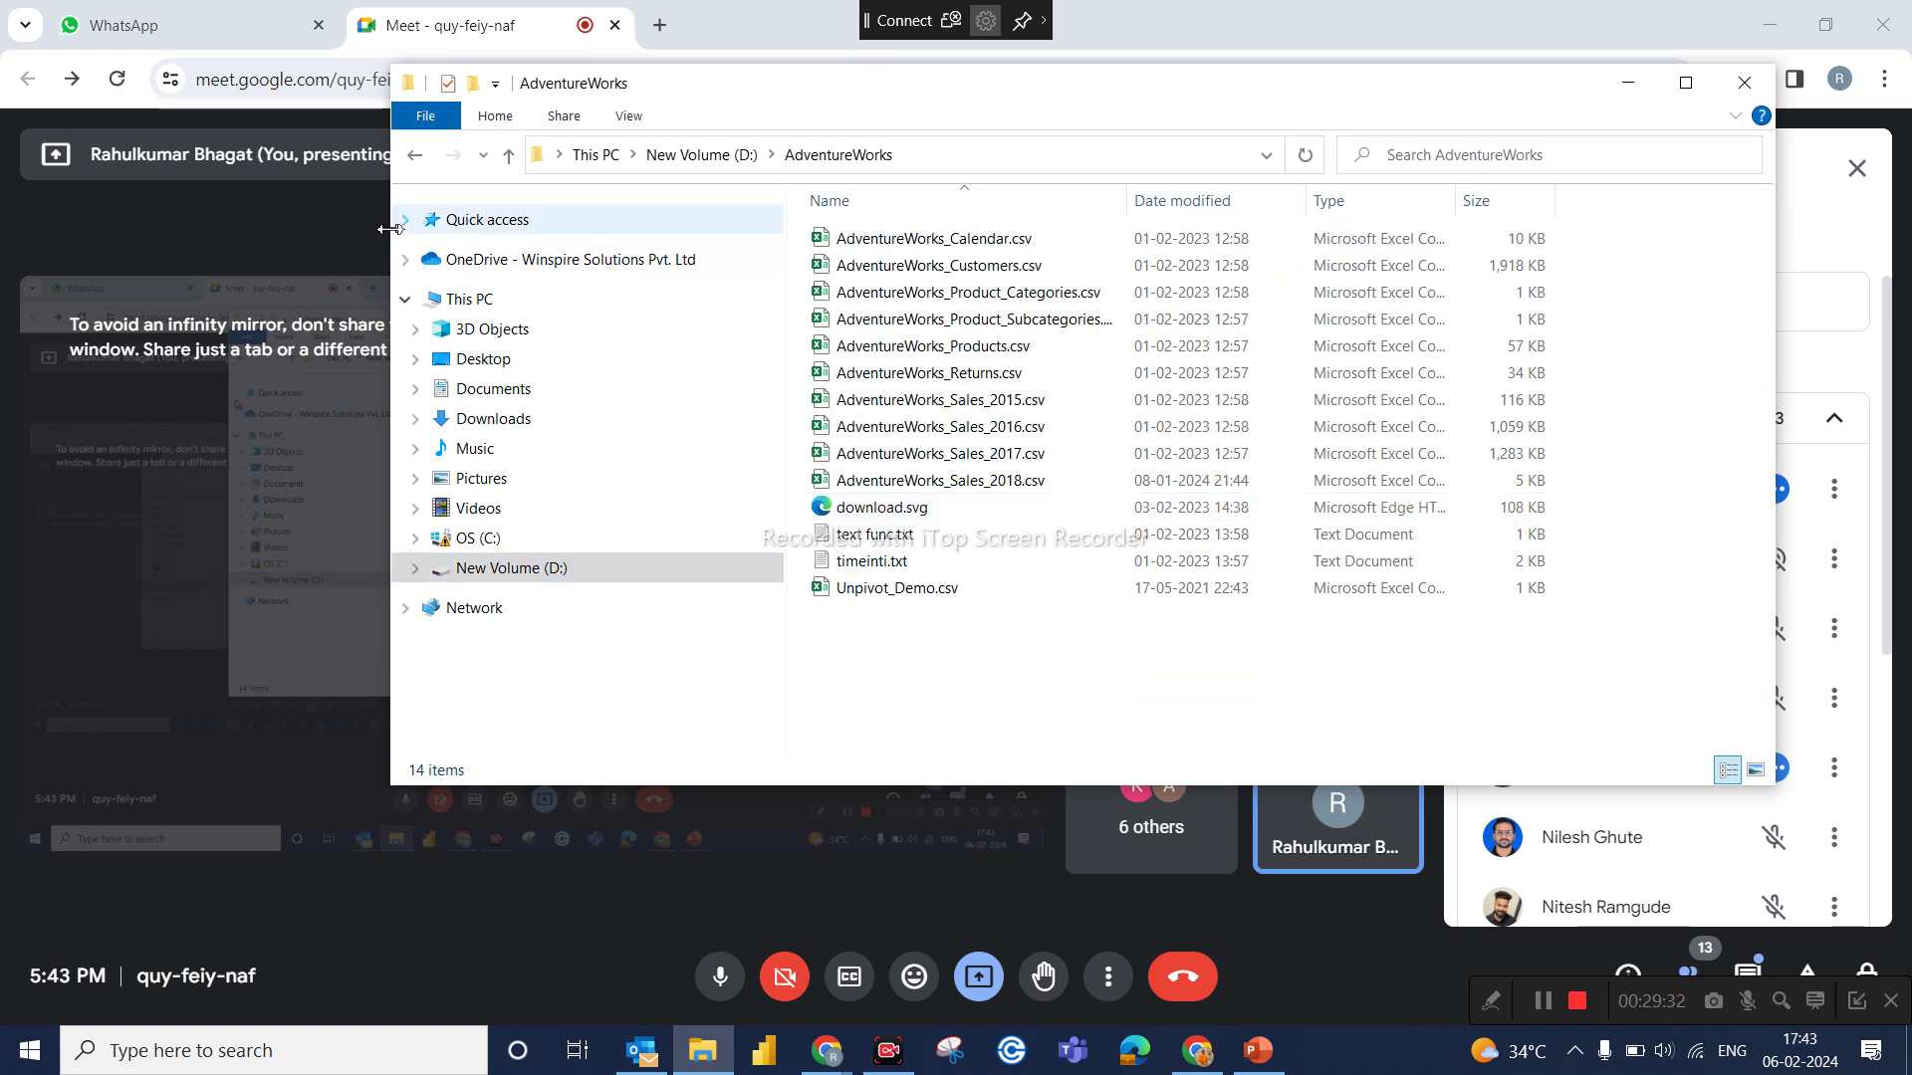
{"action": "left_click", "coordinate": [415, 164]}
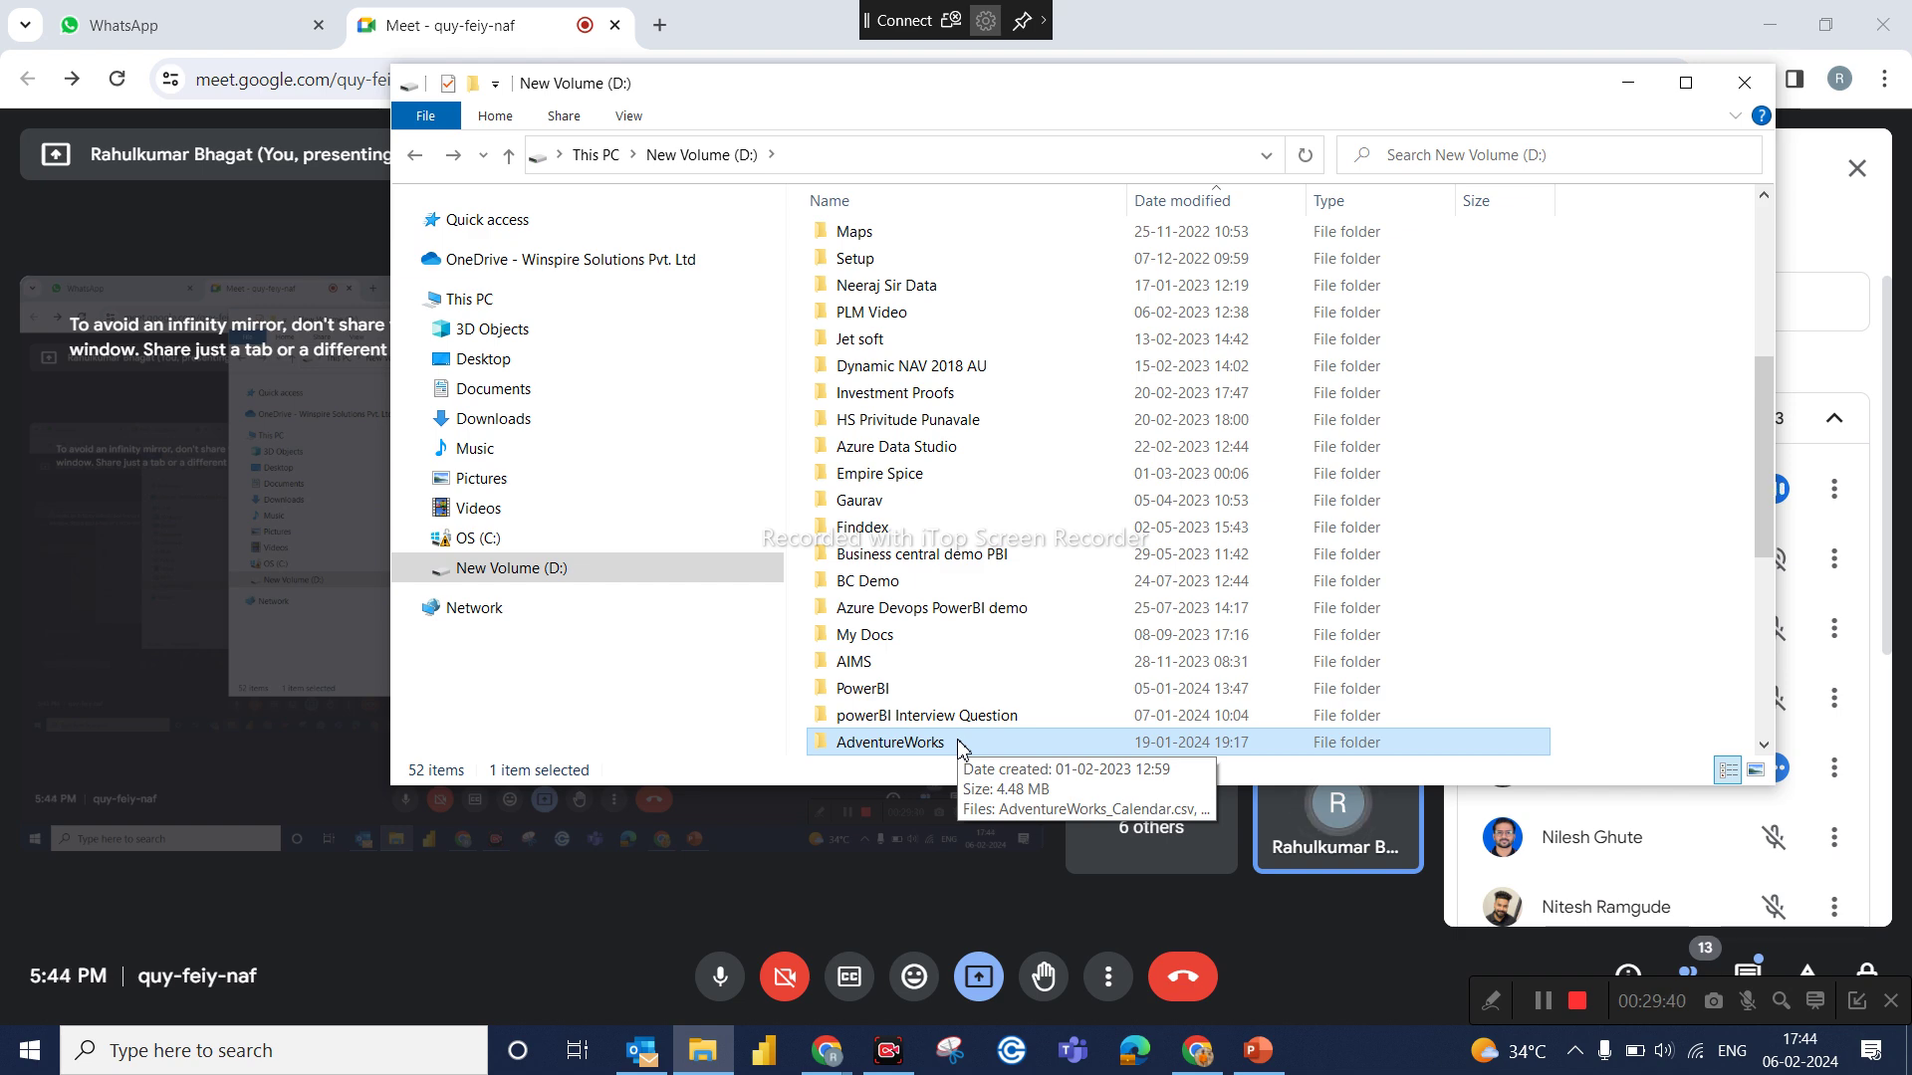
{"action": "double_click", "coordinate": [916, 743]}
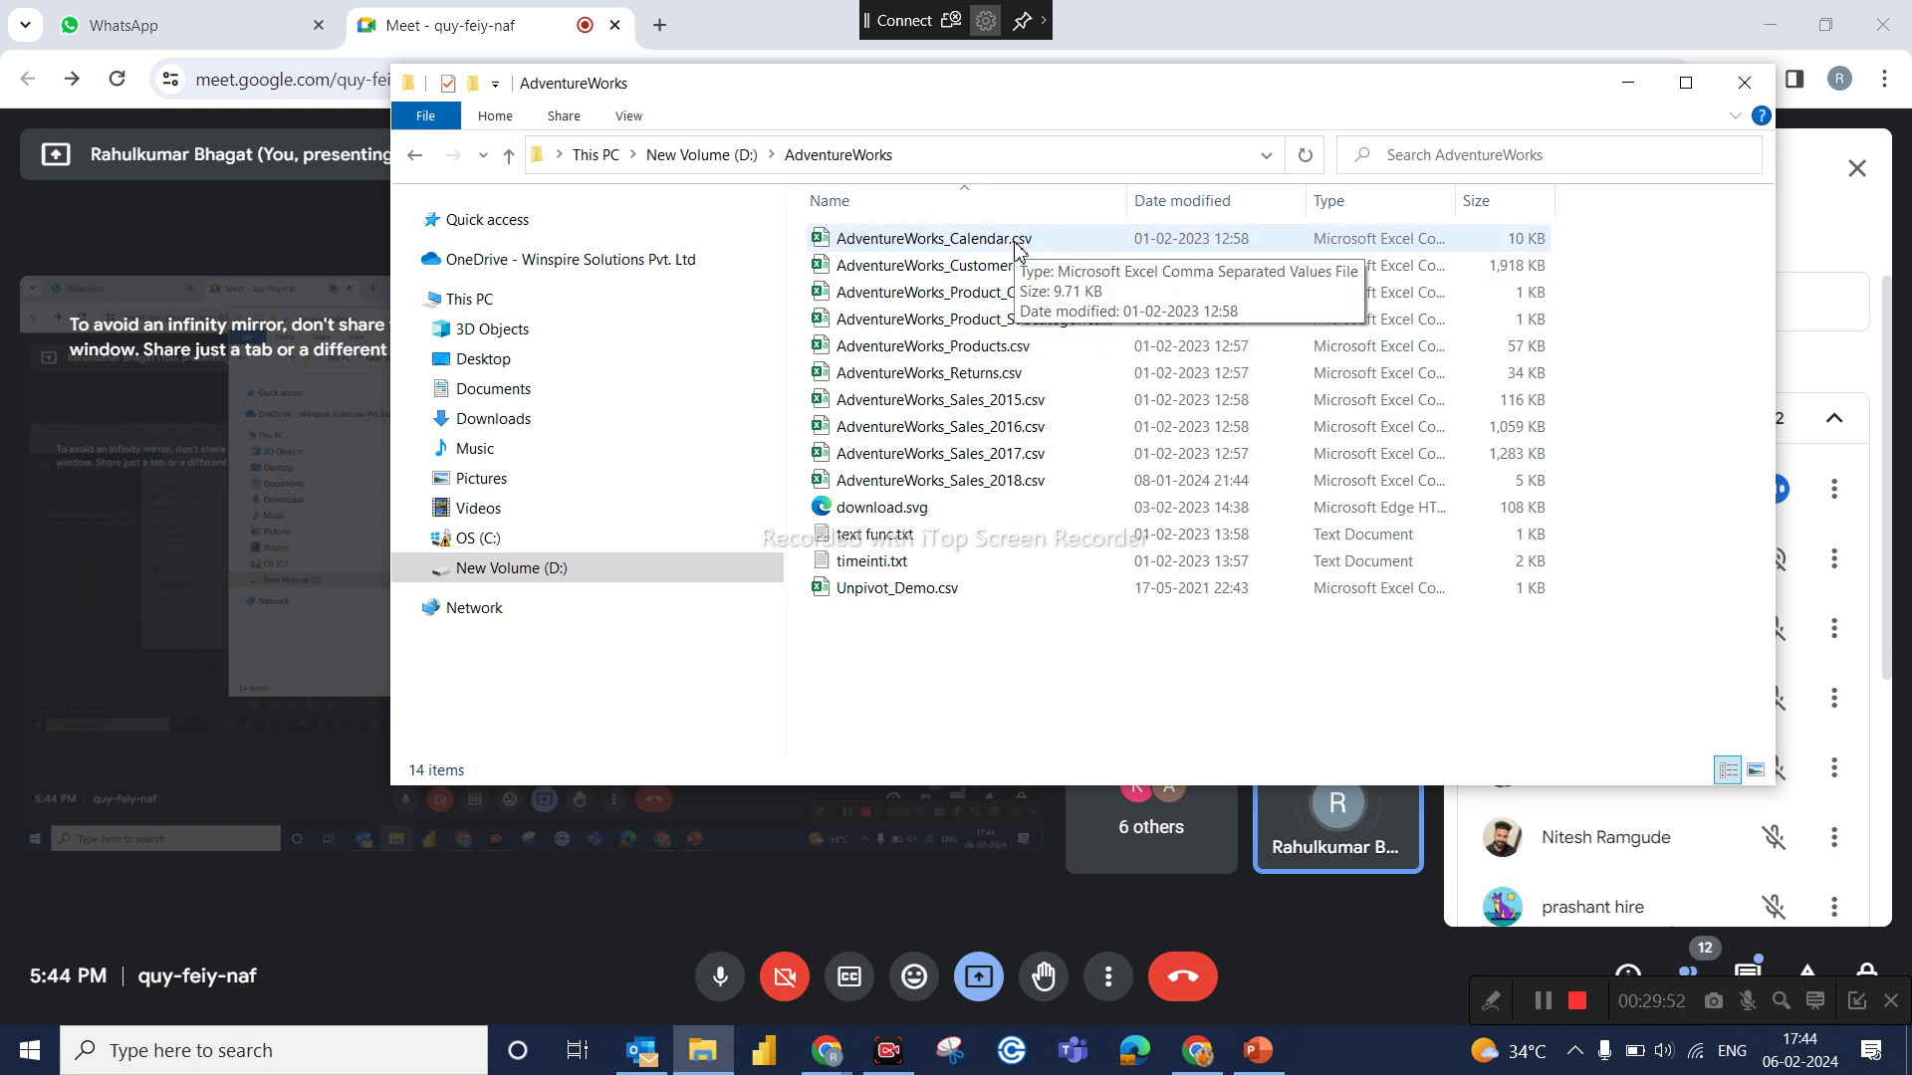
Step: Inspect the file properties of AdventureWorks_Calendar.csv, including its file type, and close them
{"action": "left_click", "coordinate": [963, 248]}
{"action": "right_click", "coordinate": [963, 248]}
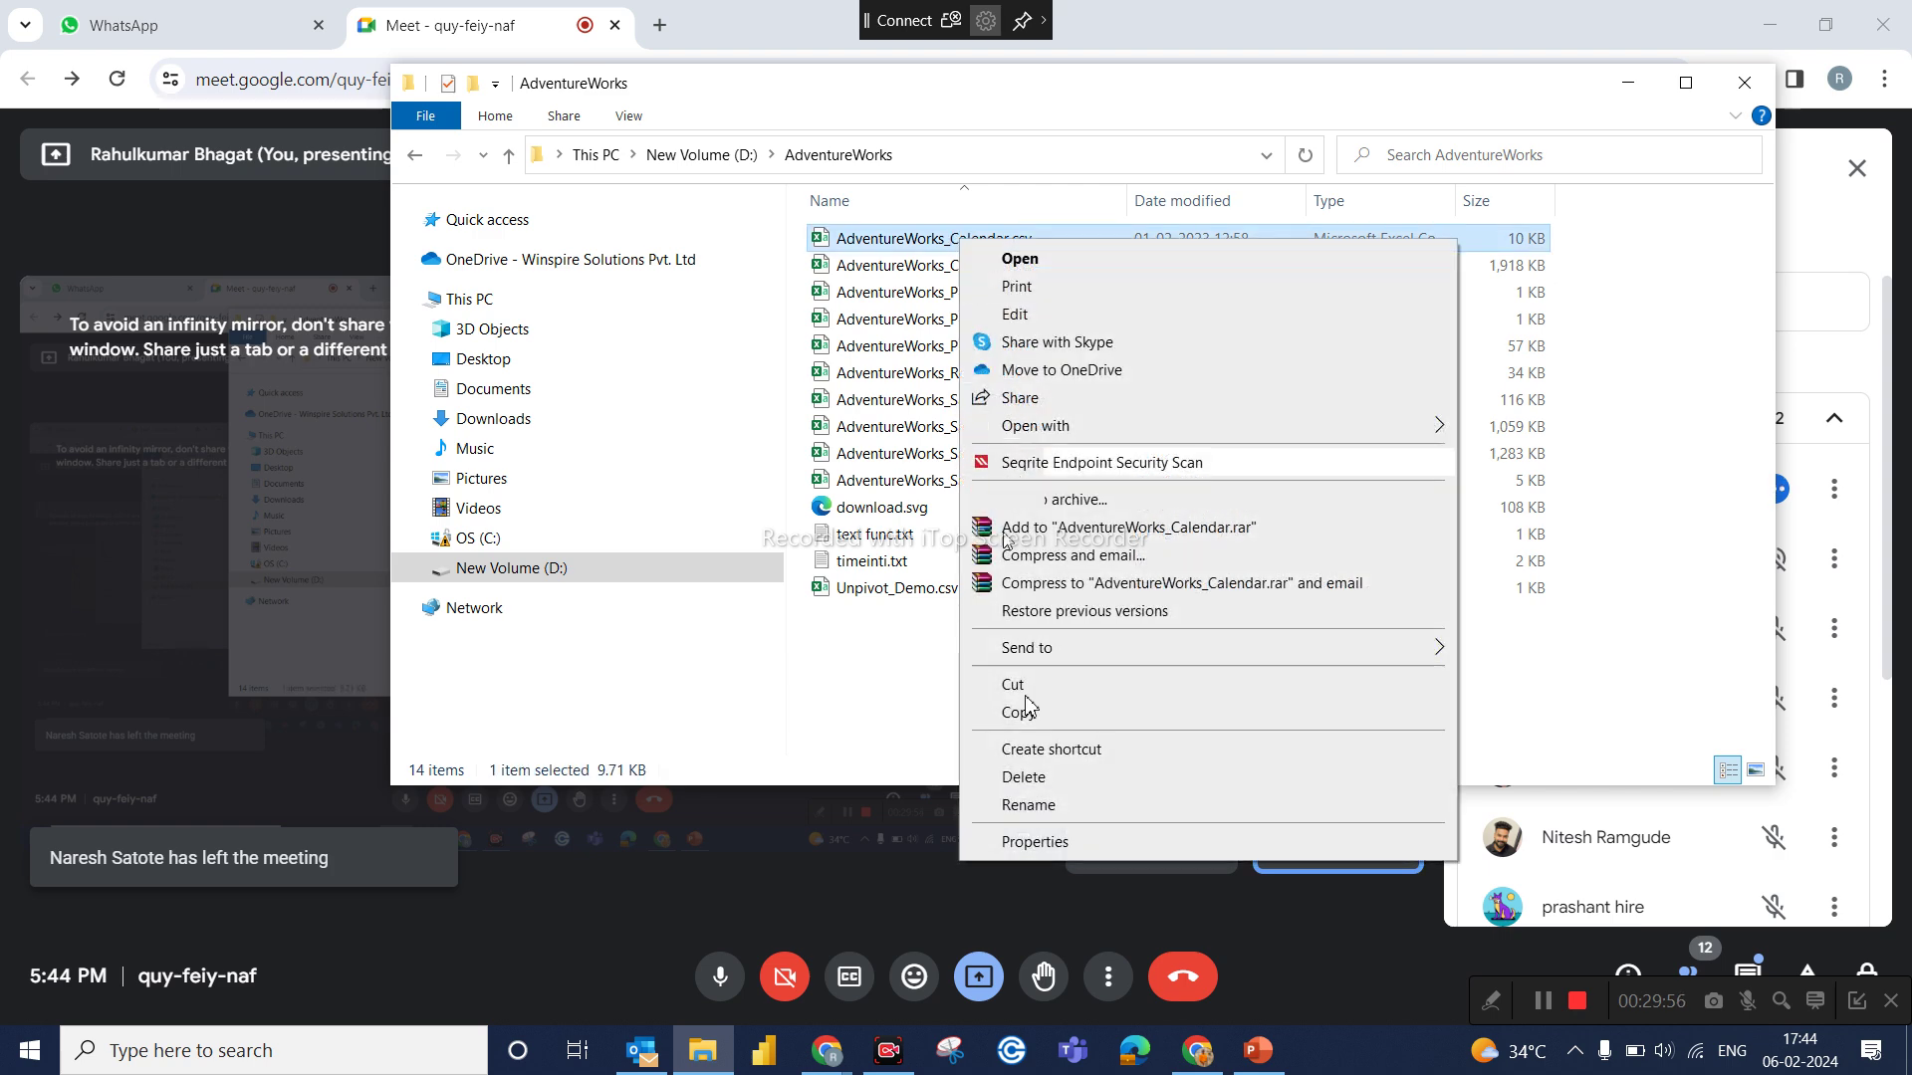
{"action": "left_click", "coordinate": [1033, 841]}
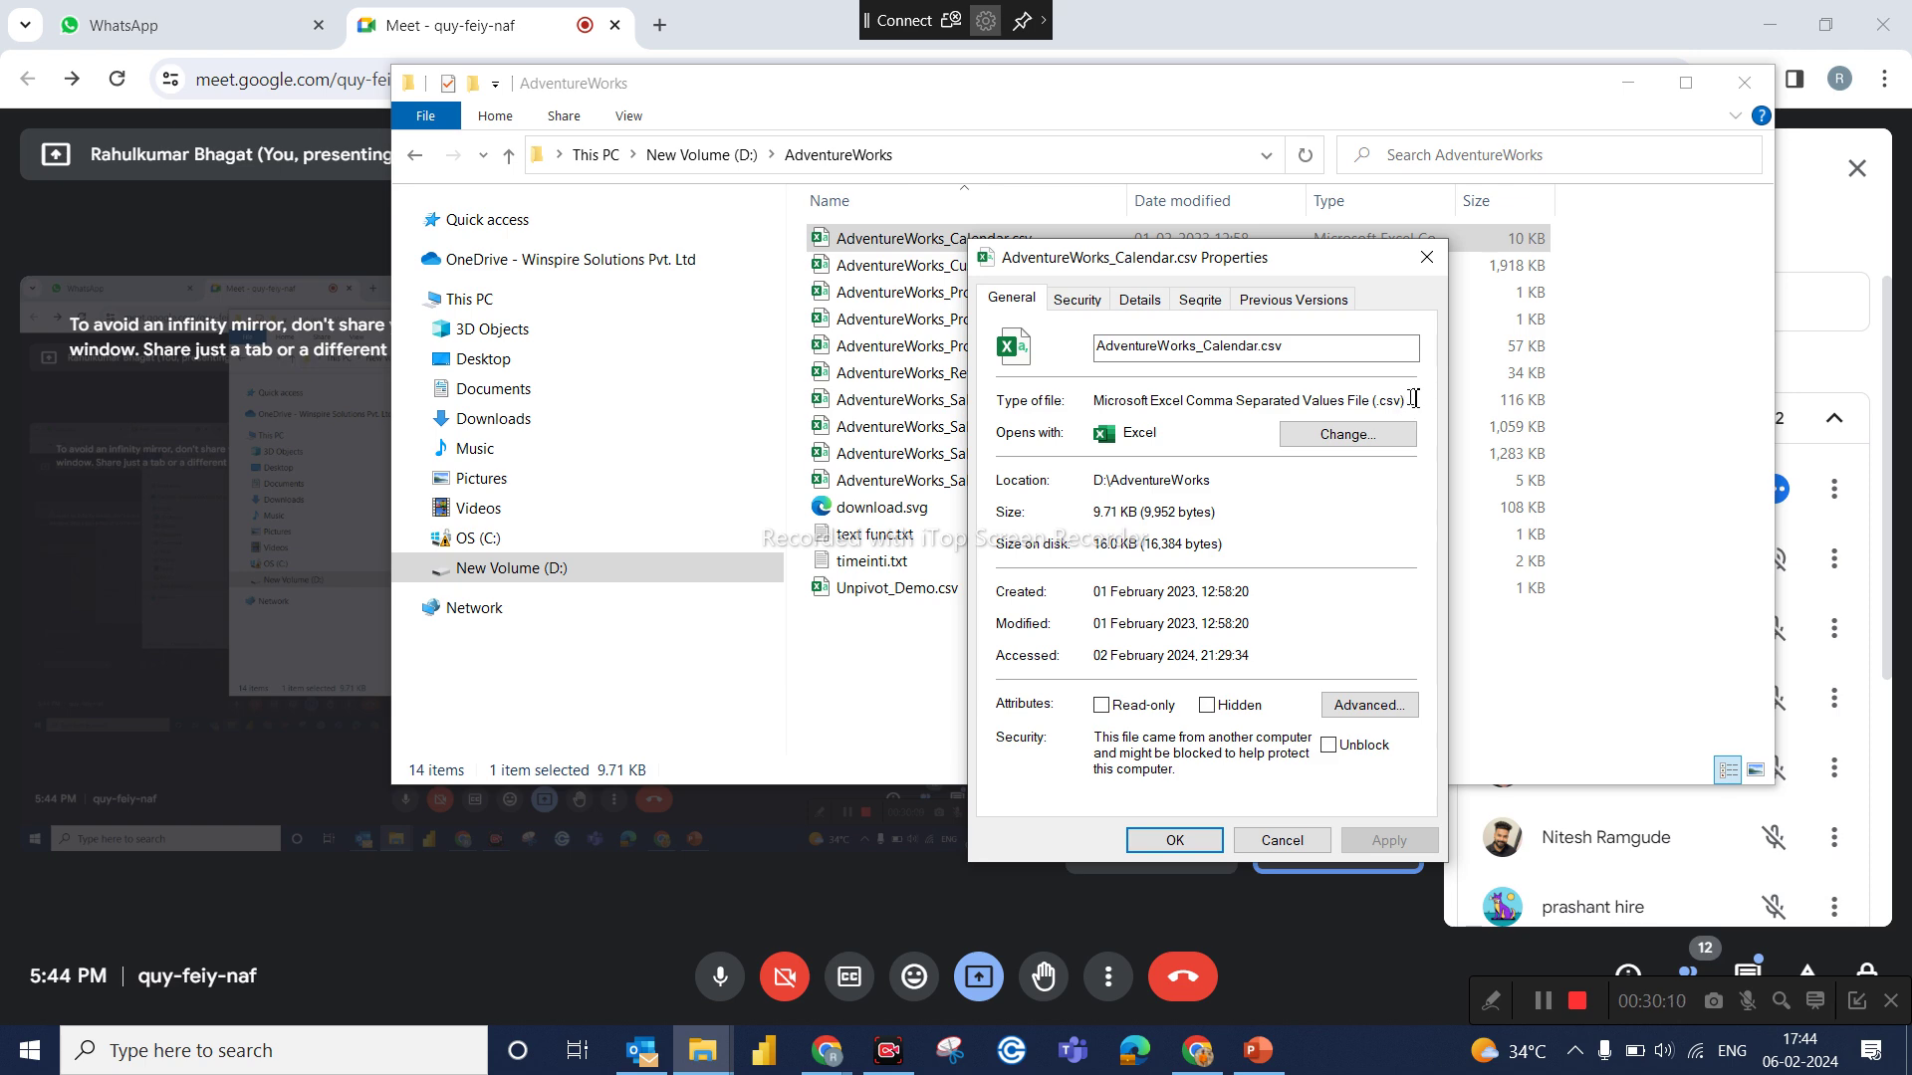
{"action": "left_click", "coordinate": [1426, 257]}
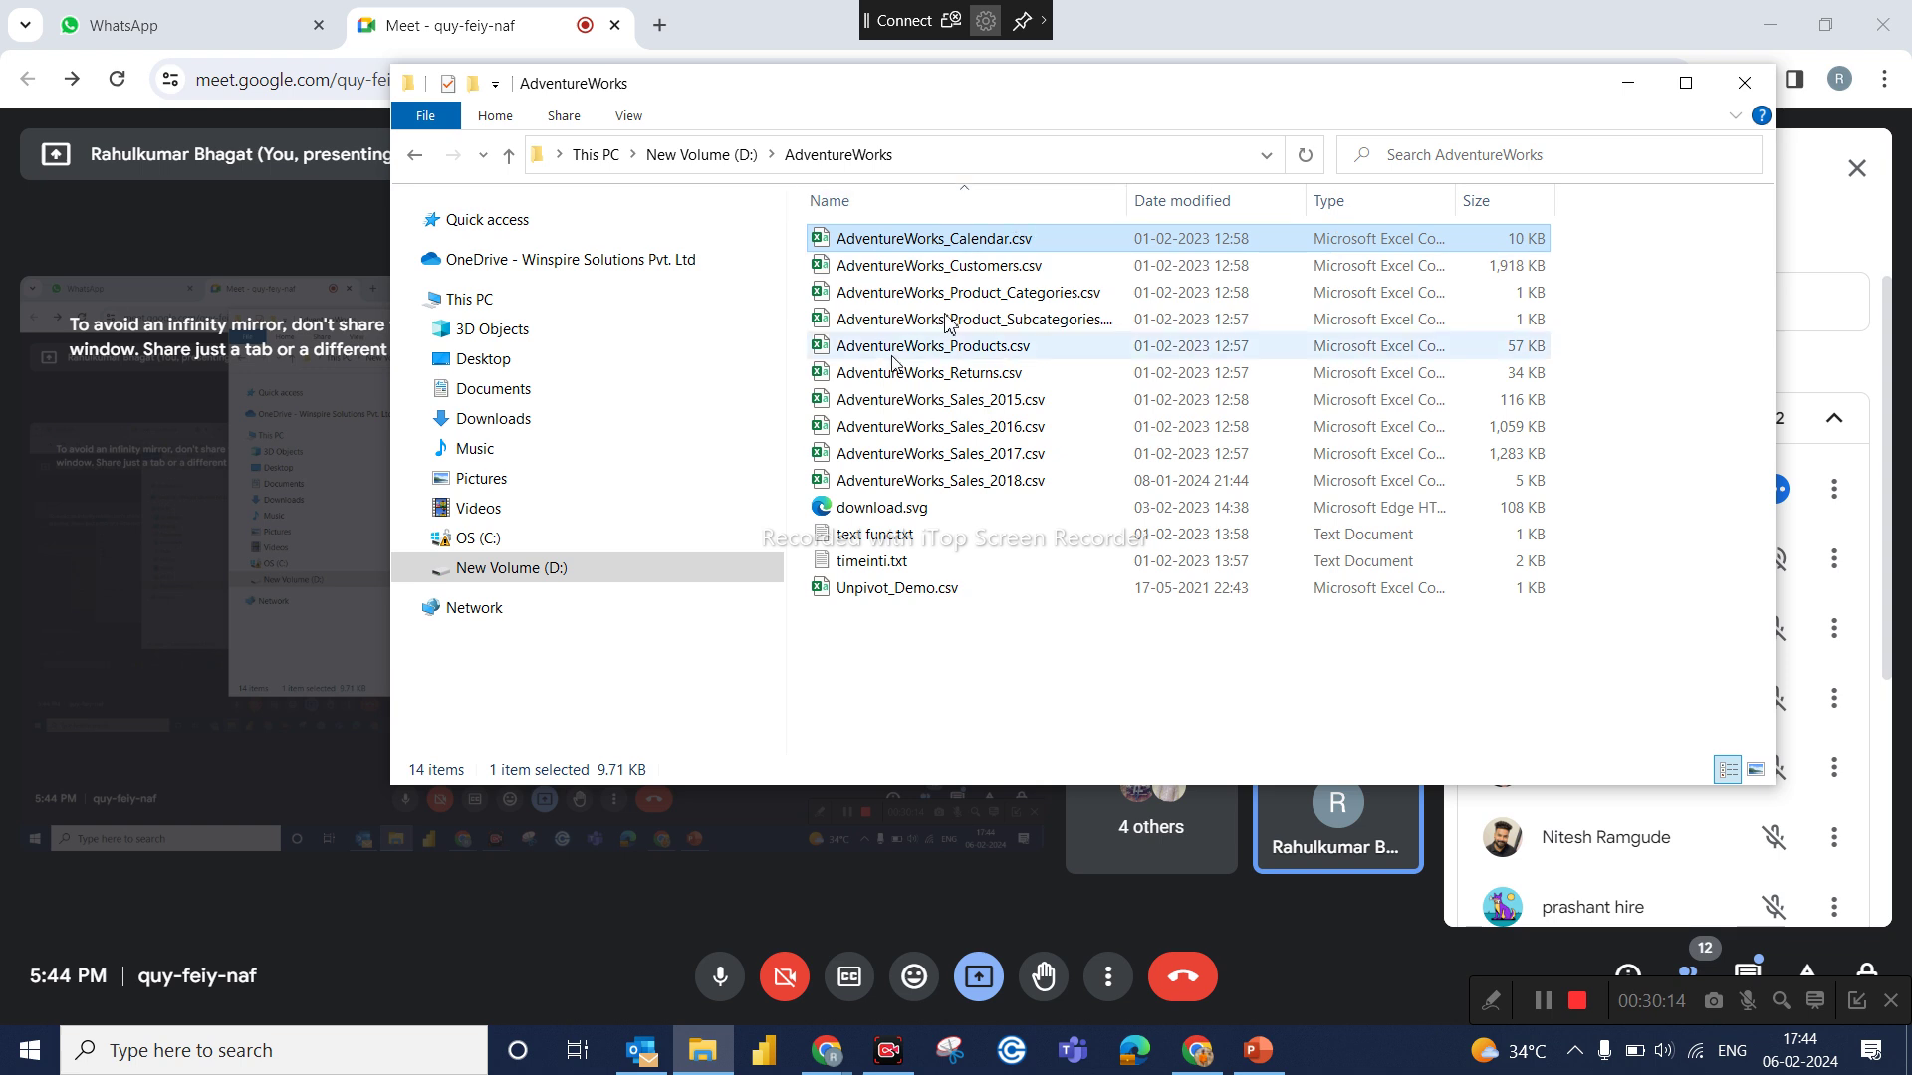
Step: Switch to Power BI Desktop, dismiss the start screen, and sign out of the current account
{"action": "left_click", "coordinate": [753, 1067]}
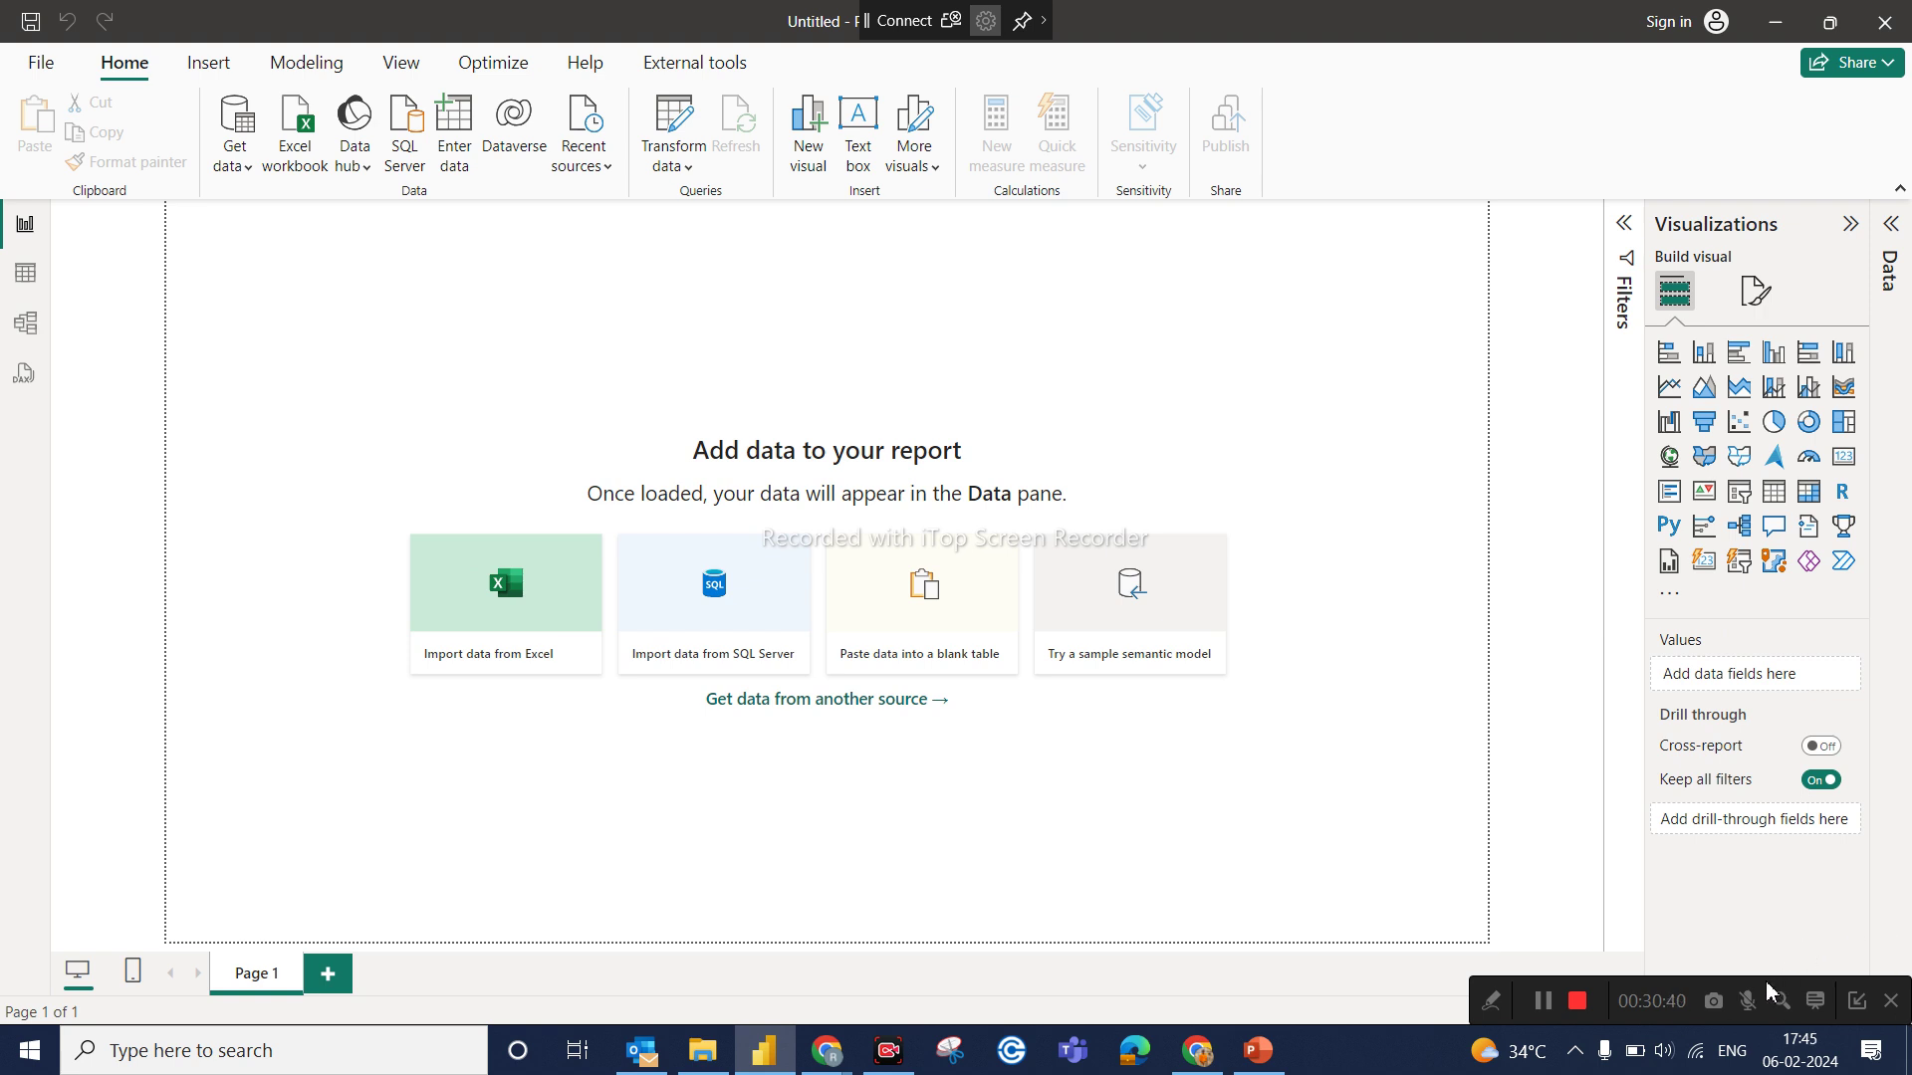
{"action": "left_click_drag", "start_coordinate": [1768, 991], "coordinate": [1764, 1016]}
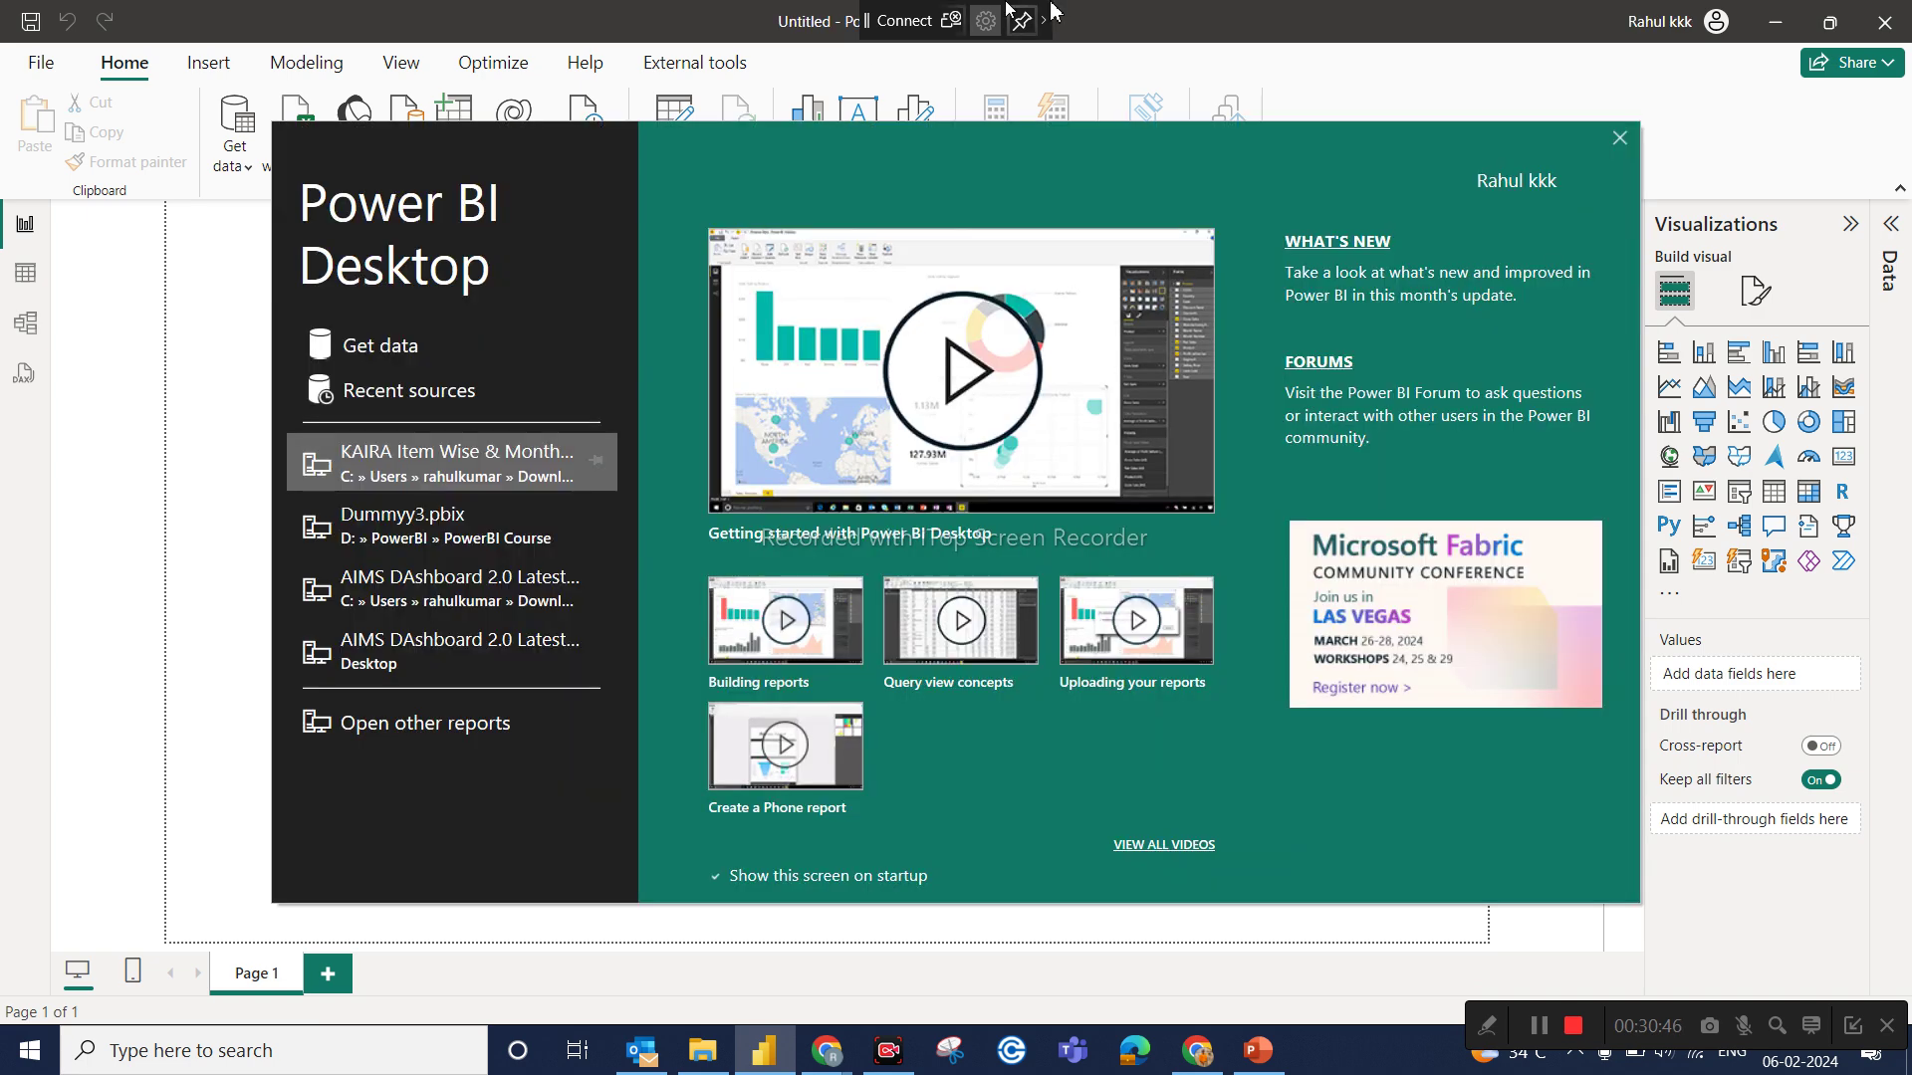
{"action": "left_click", "coordinate": [1620, 140]}
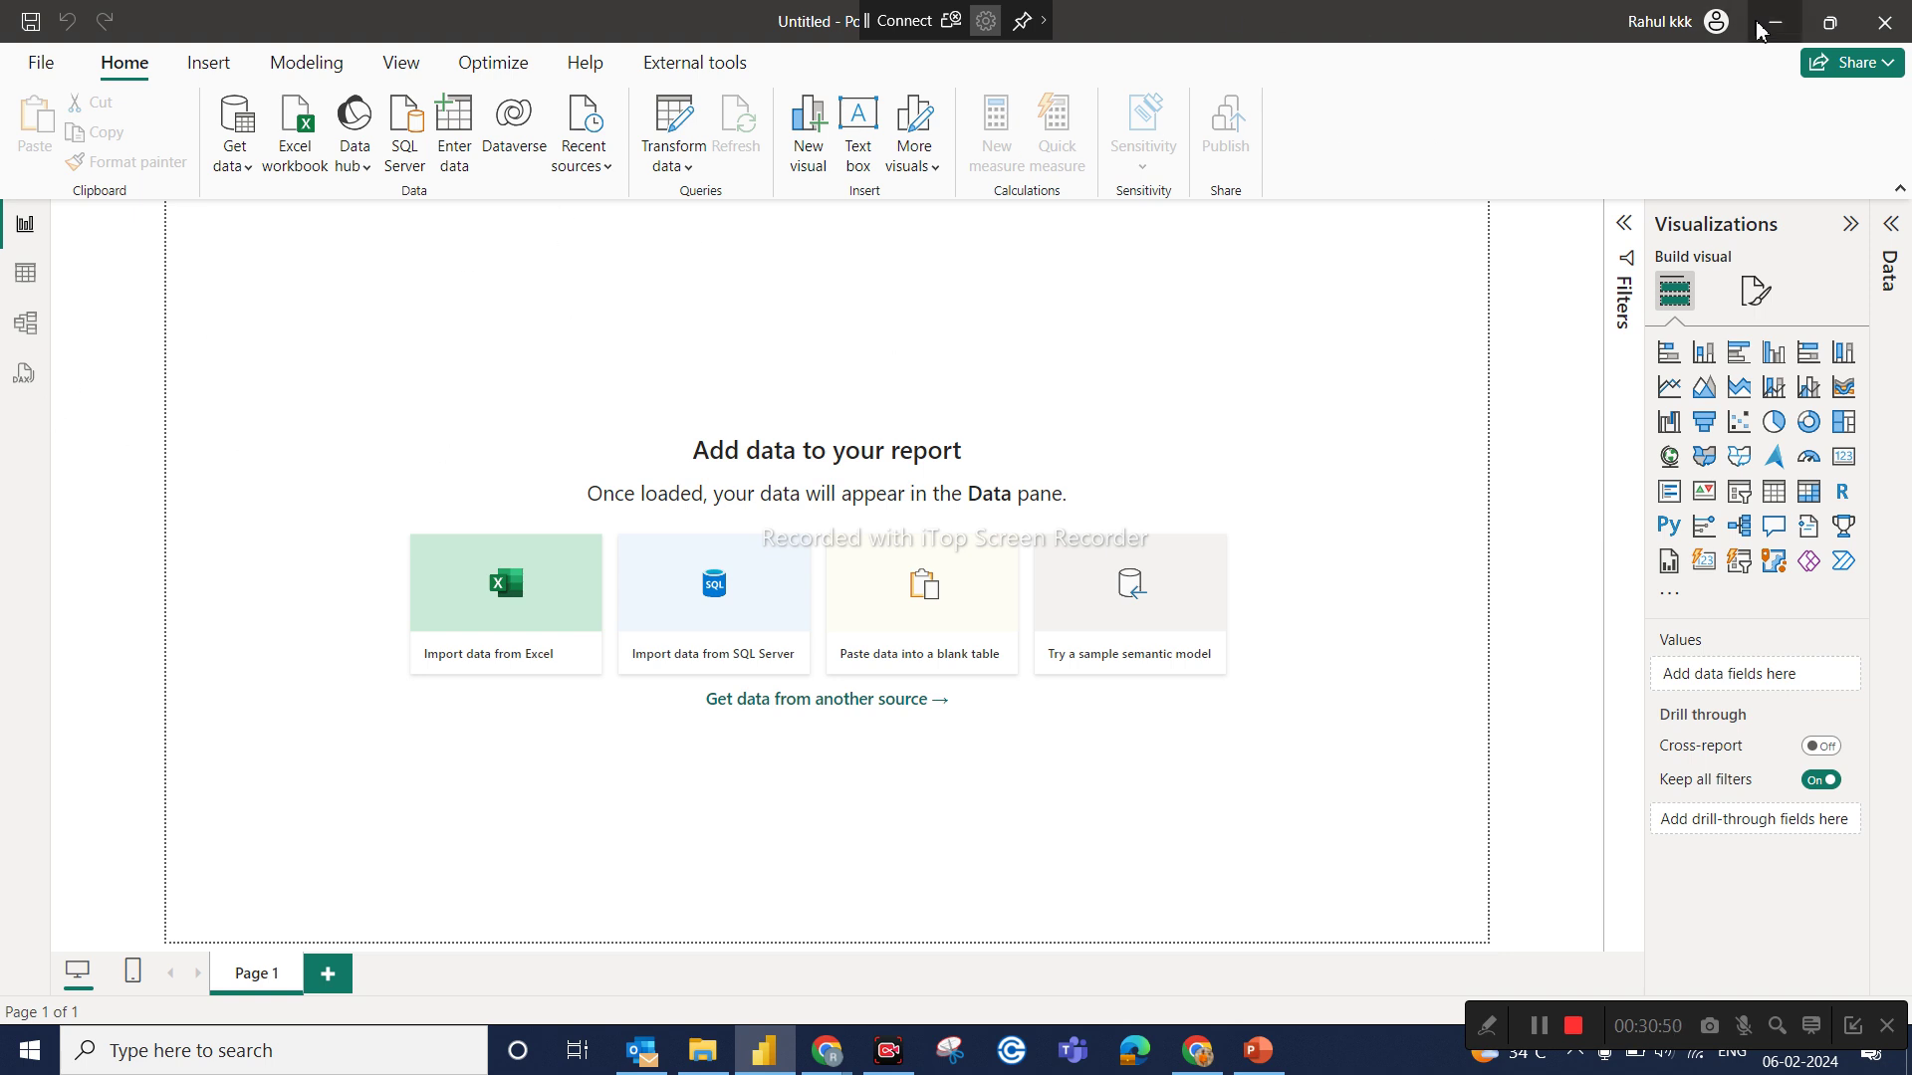
{"action": "left_click", "coordinate": [1713, 21]}
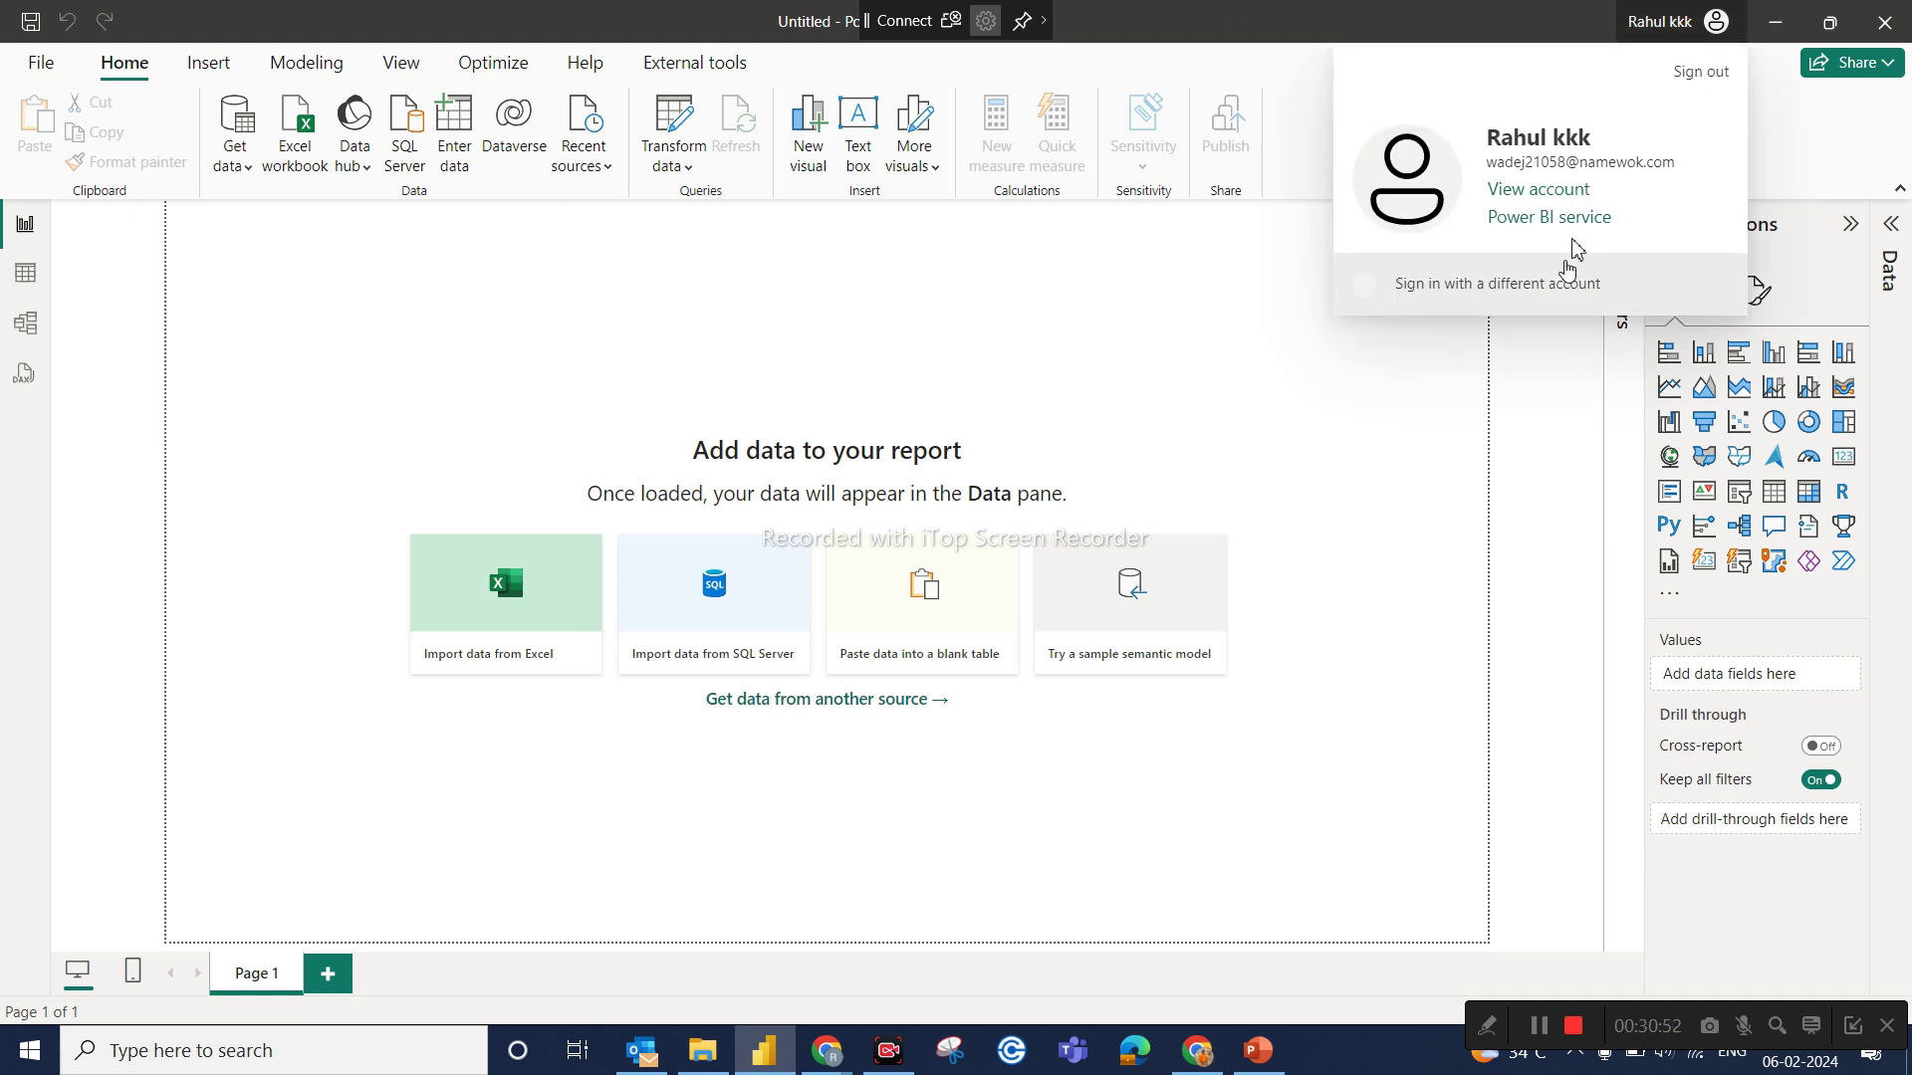
{"action": "left_click", "coordinate": [1700, 70]}
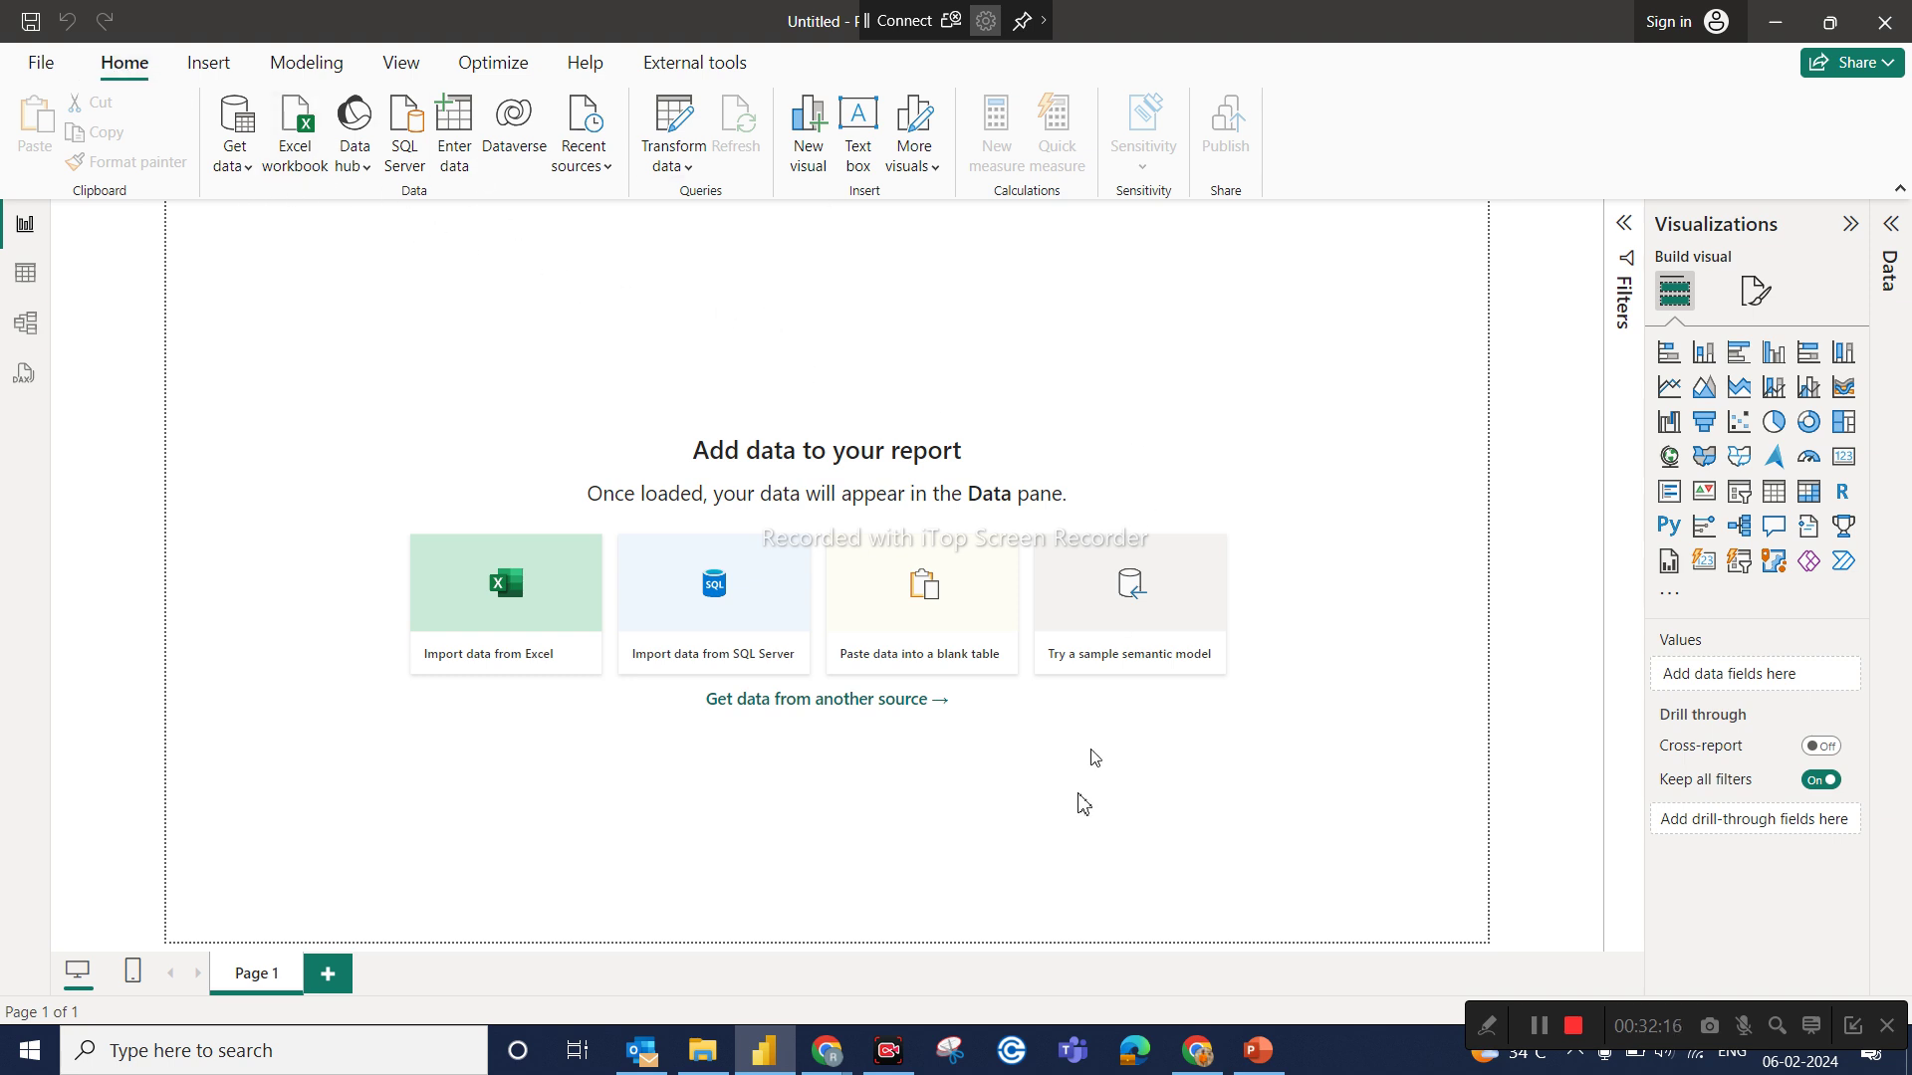
Step: Switch to the Google Meet call and check its participant list
{"action": "mouse_move", "coordinate": [827, 1047]}
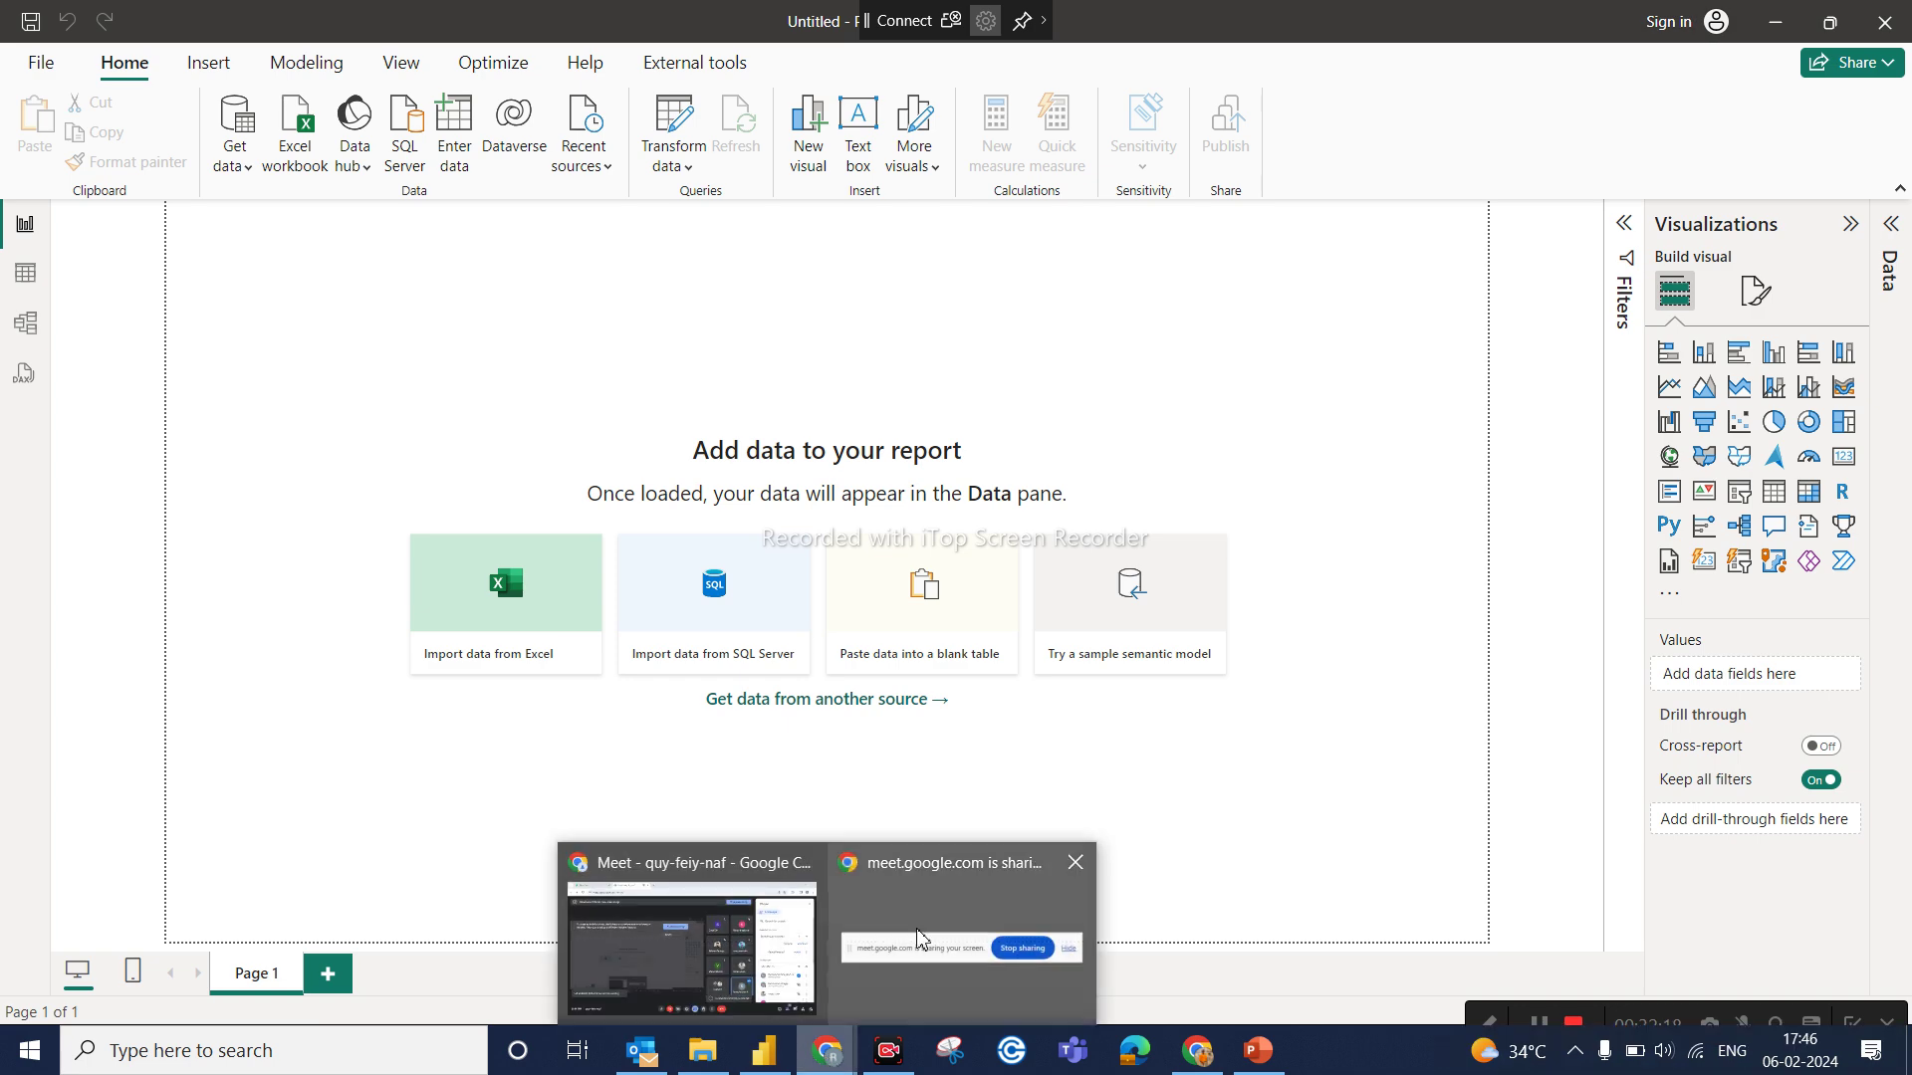
{"action": "left_click", "coordinate": [733, 958]}
{"action": "left_click", "coordinate": [1764, 542]}
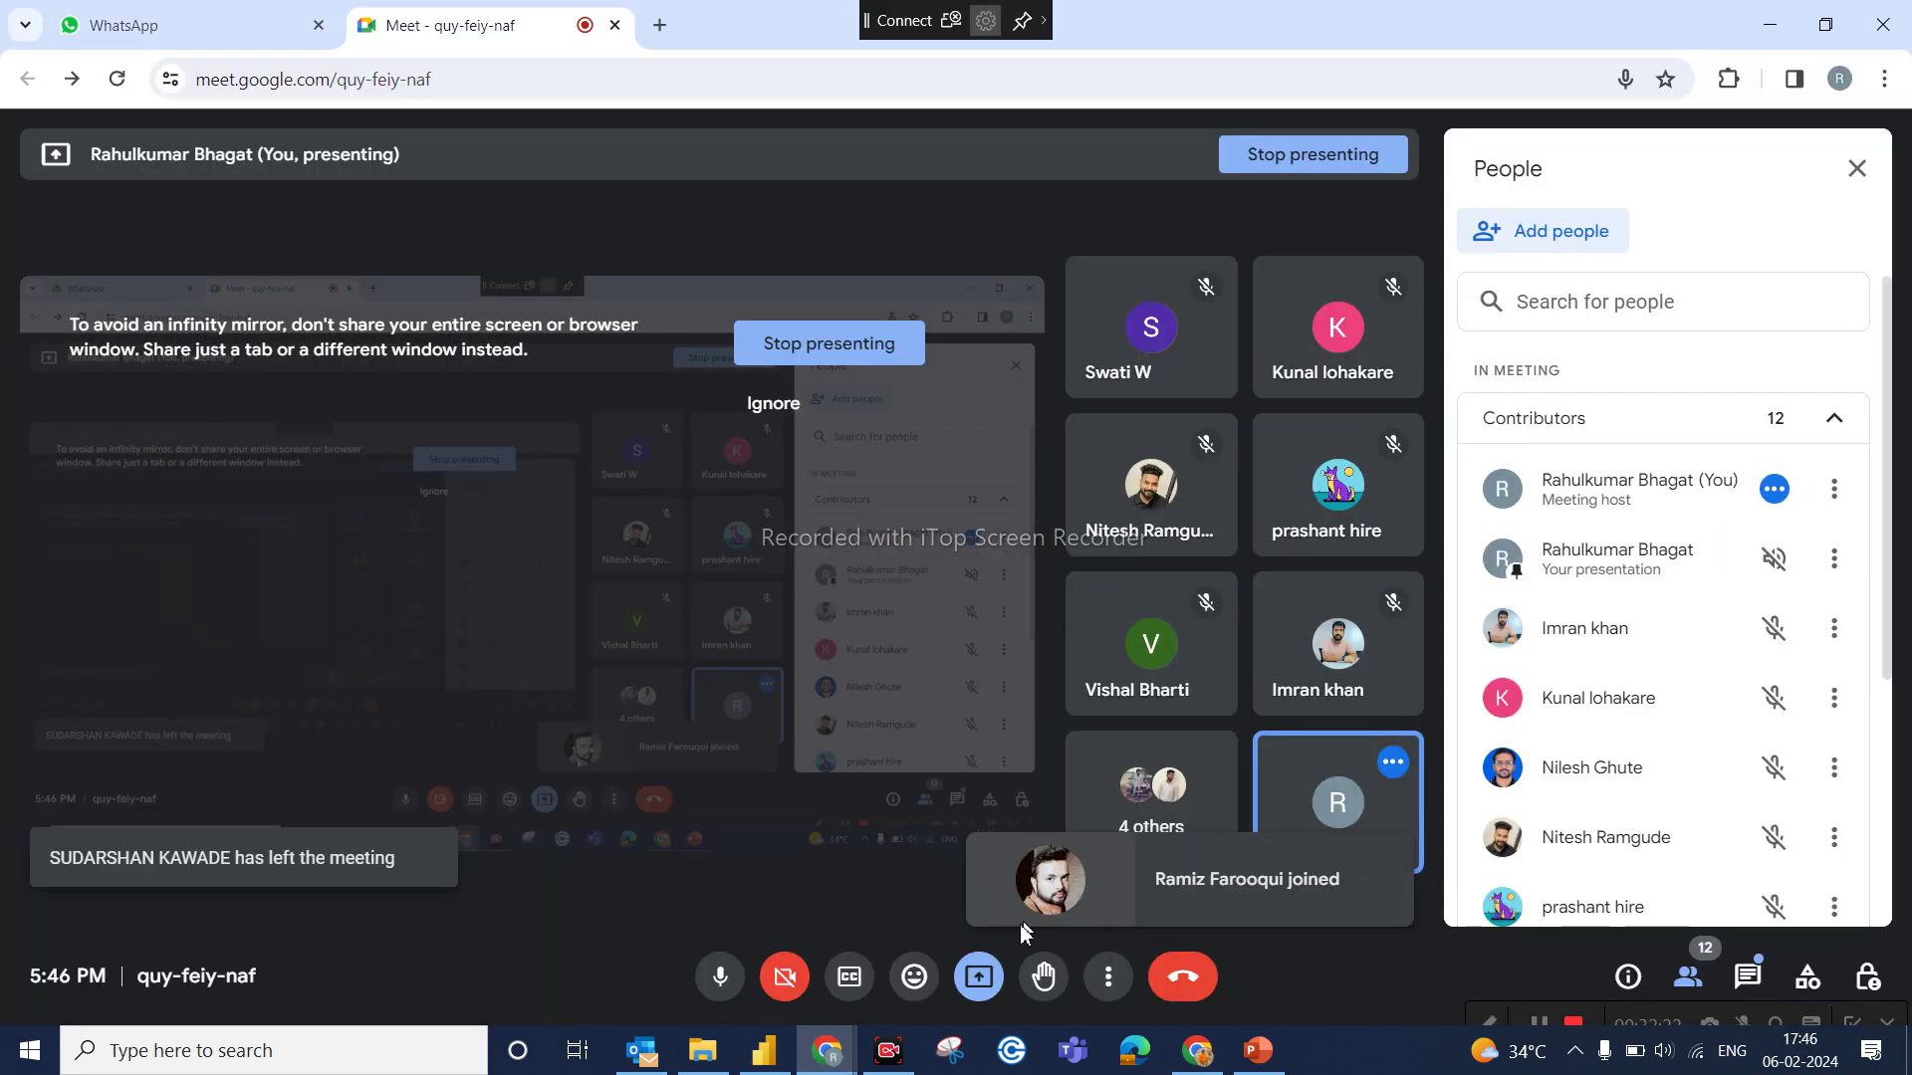
Step: Return to Power BI Desktop and review the Insert, Modeling, View, Optimize, External tools and Home commands, plus the empty Table view
{"action": "left_click", "coordinate": [763, 1050]}
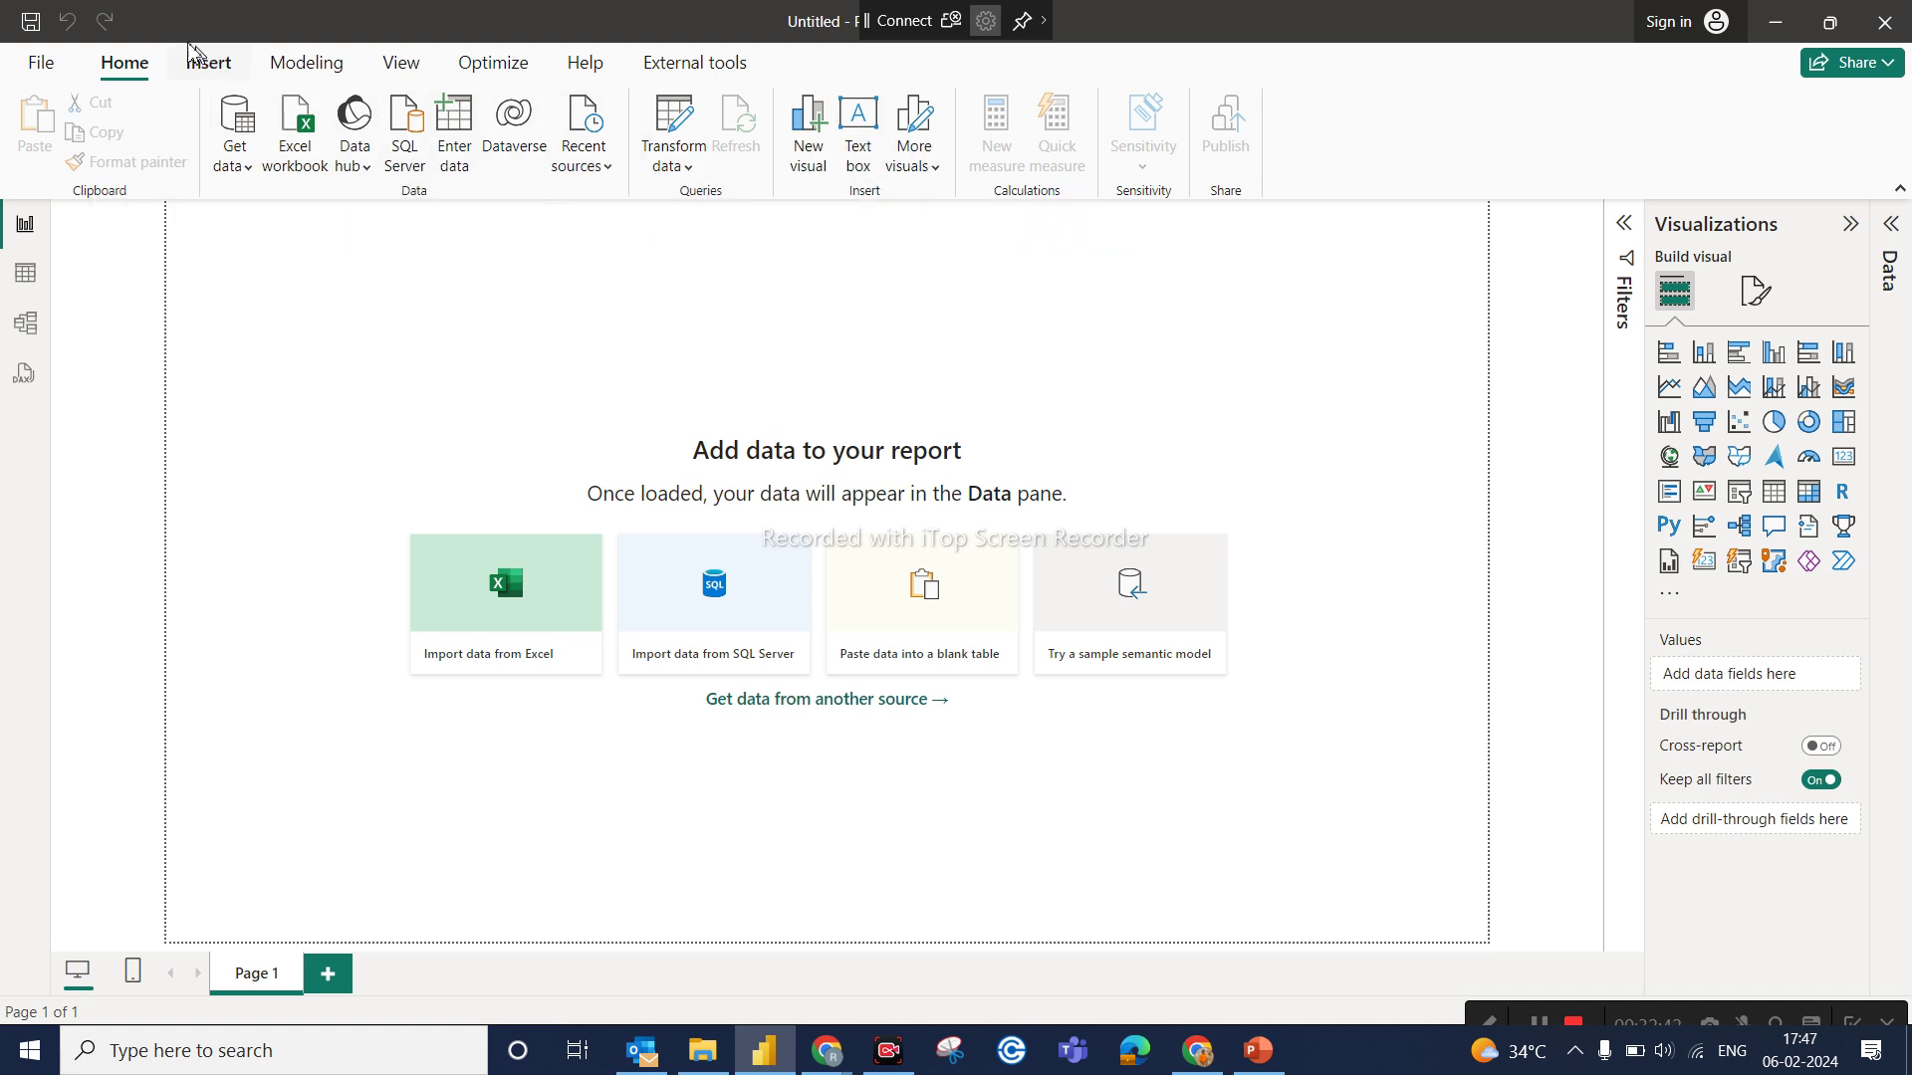
{"action": "left_click", "coordinate": [212, 66]}
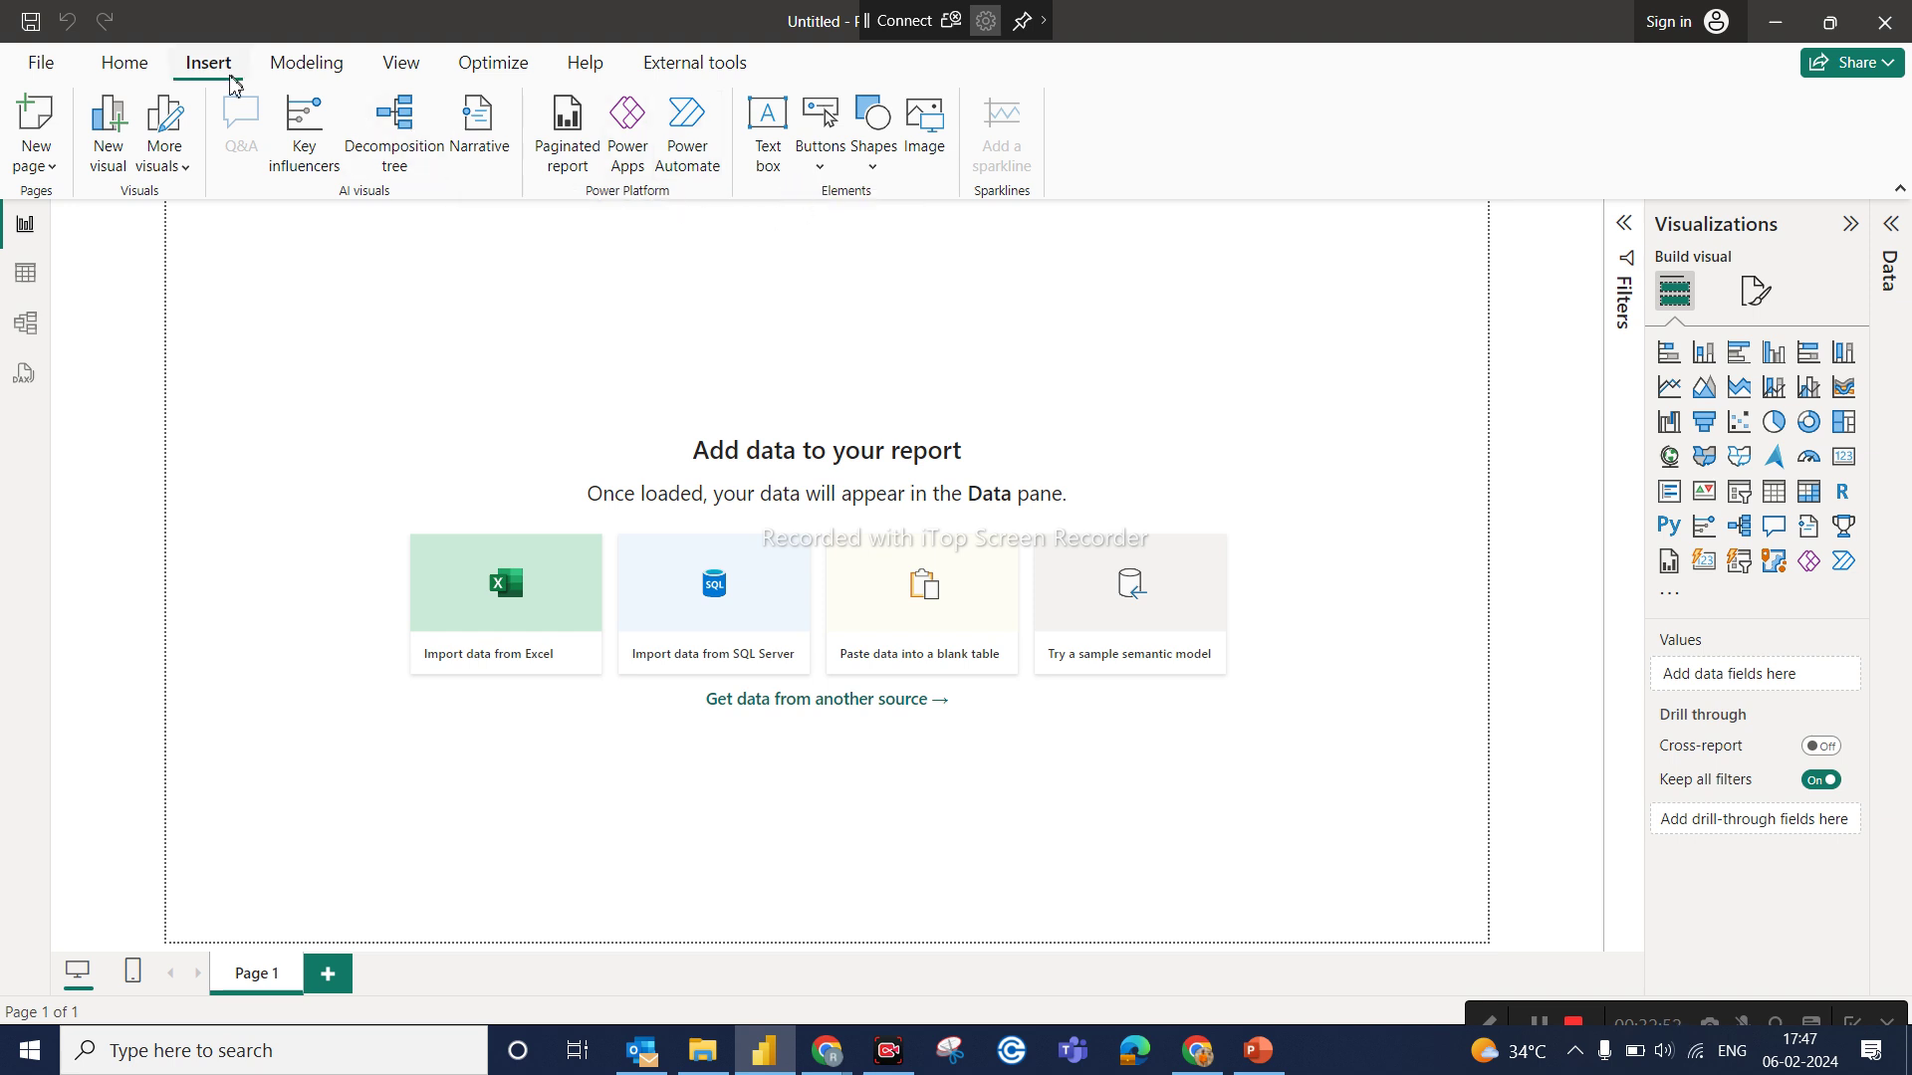
{"action": "left_click", "coordinate": [304, 66]}
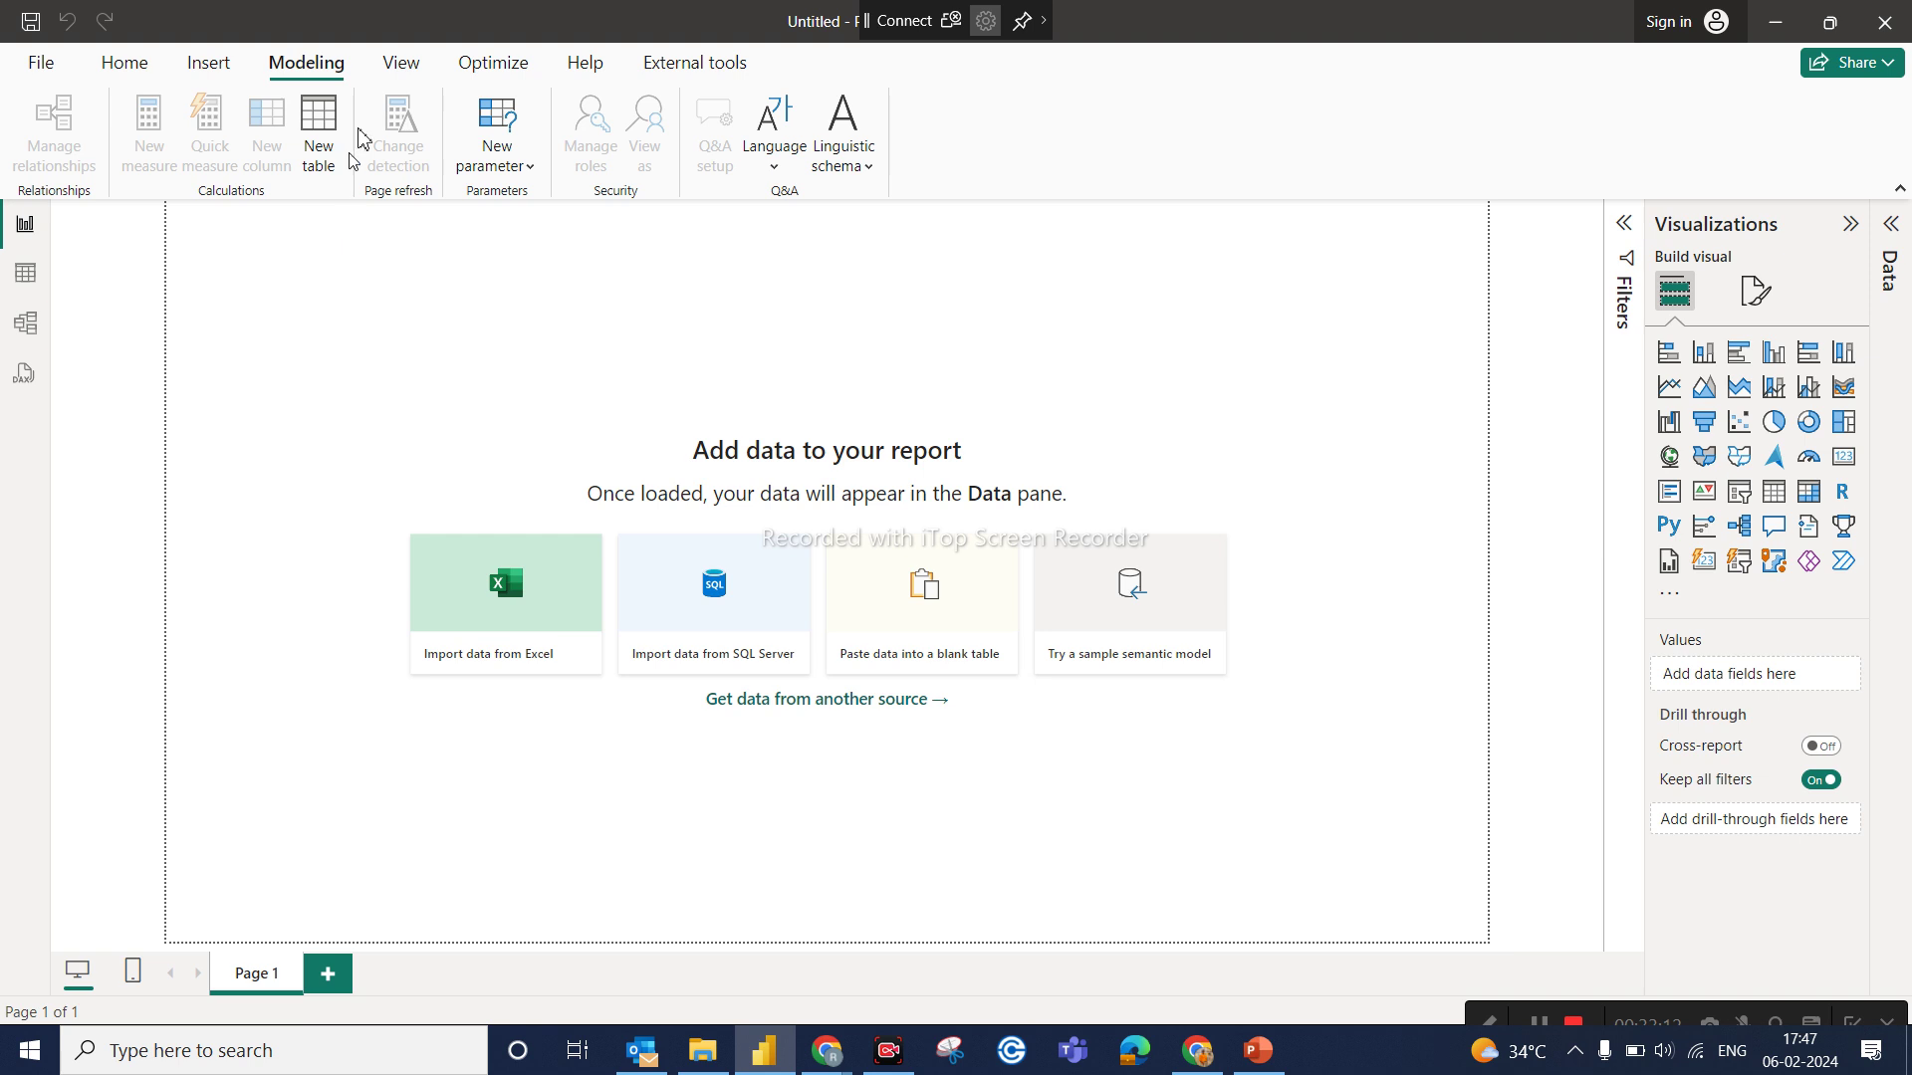
{"action": "left_click", "coordinate": [414, 52]}
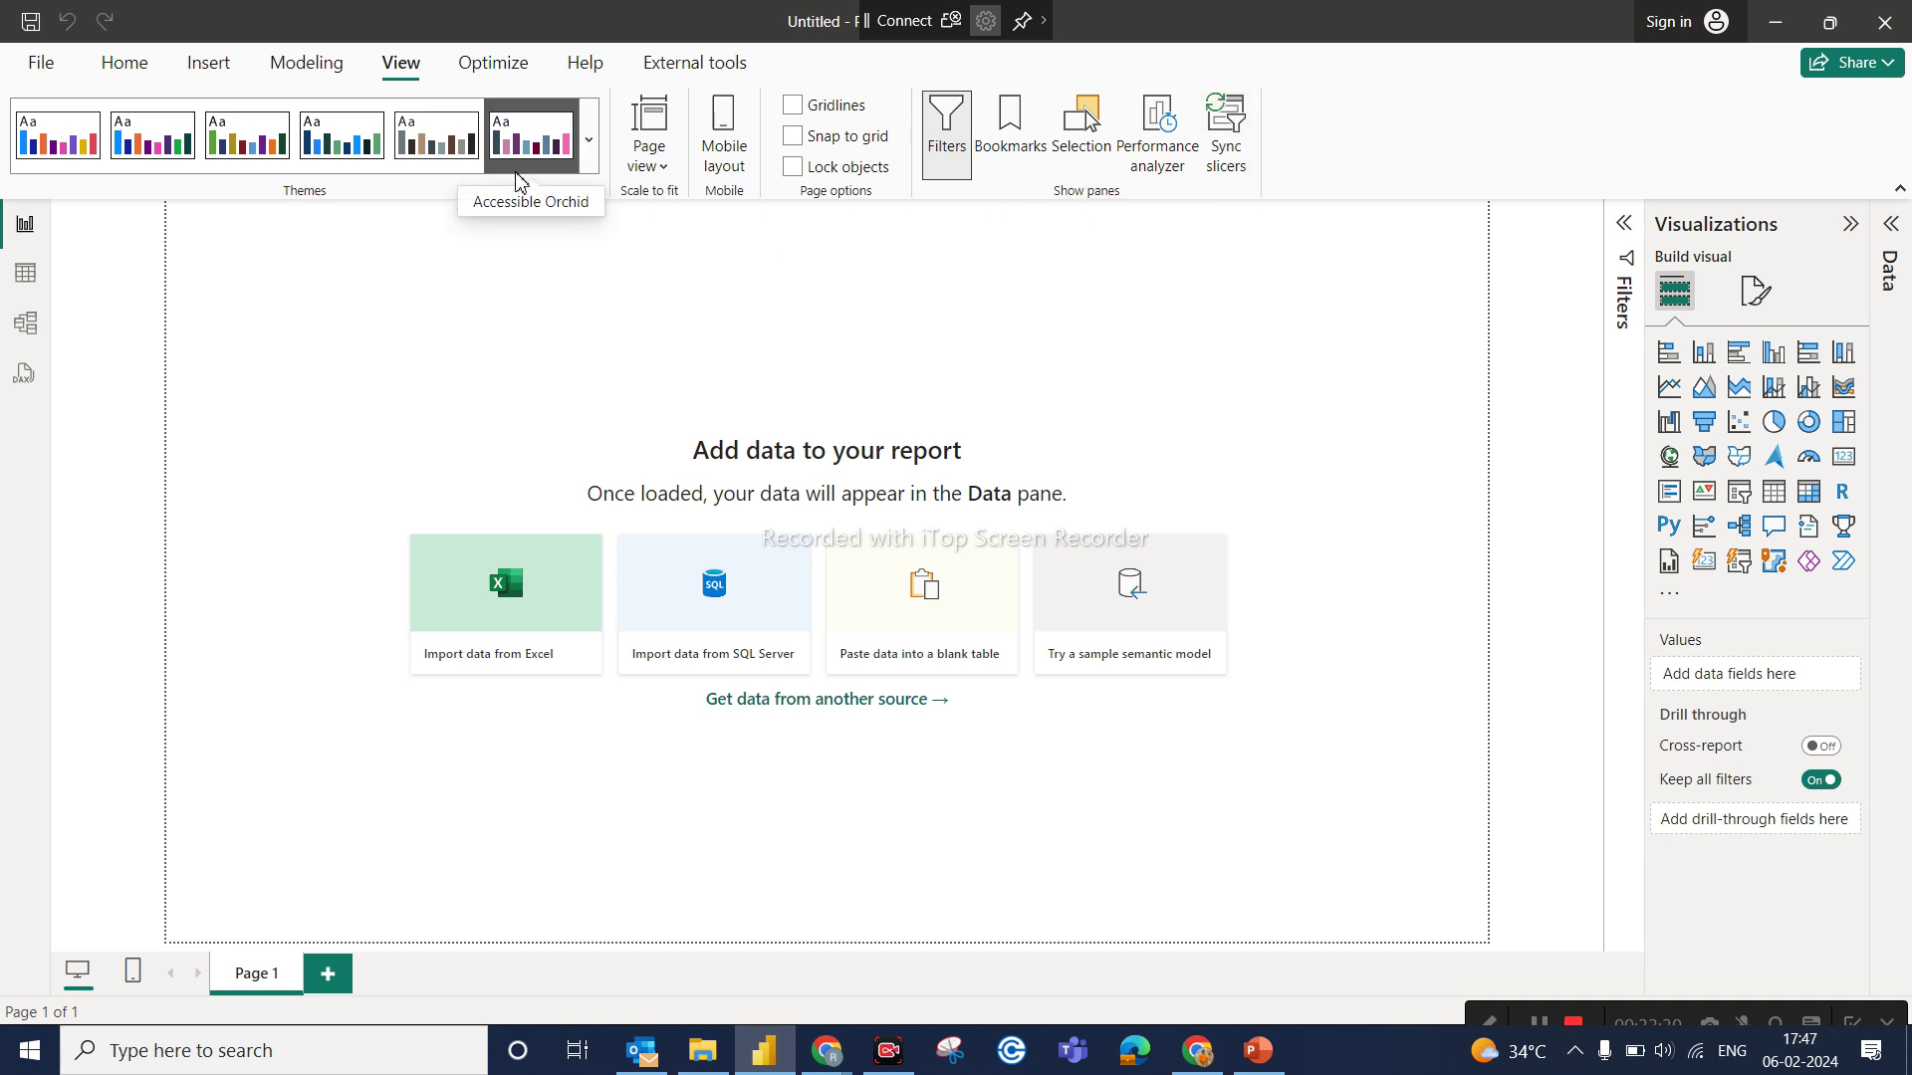
{"action": "left_click", "coordinate": [508, 66]}
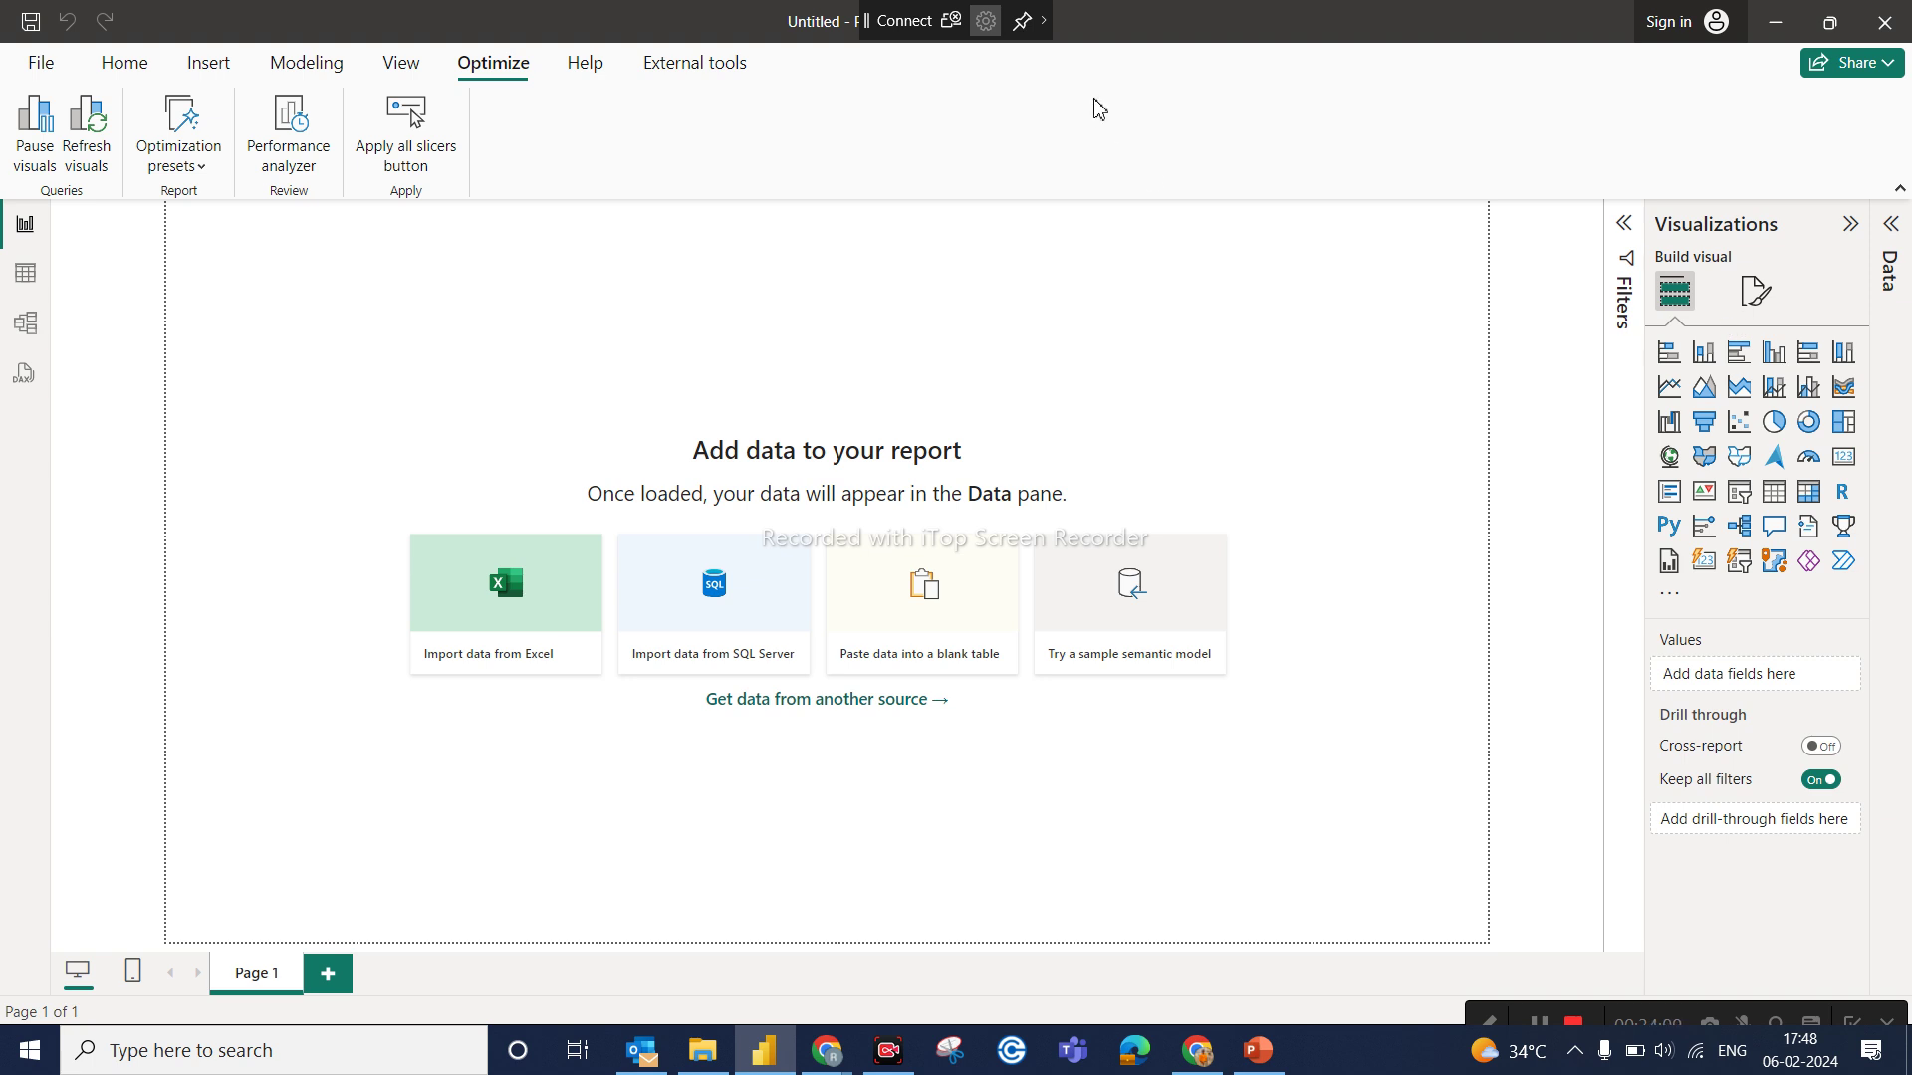
{"action": "left_click", "coordinate": [696, 65]}
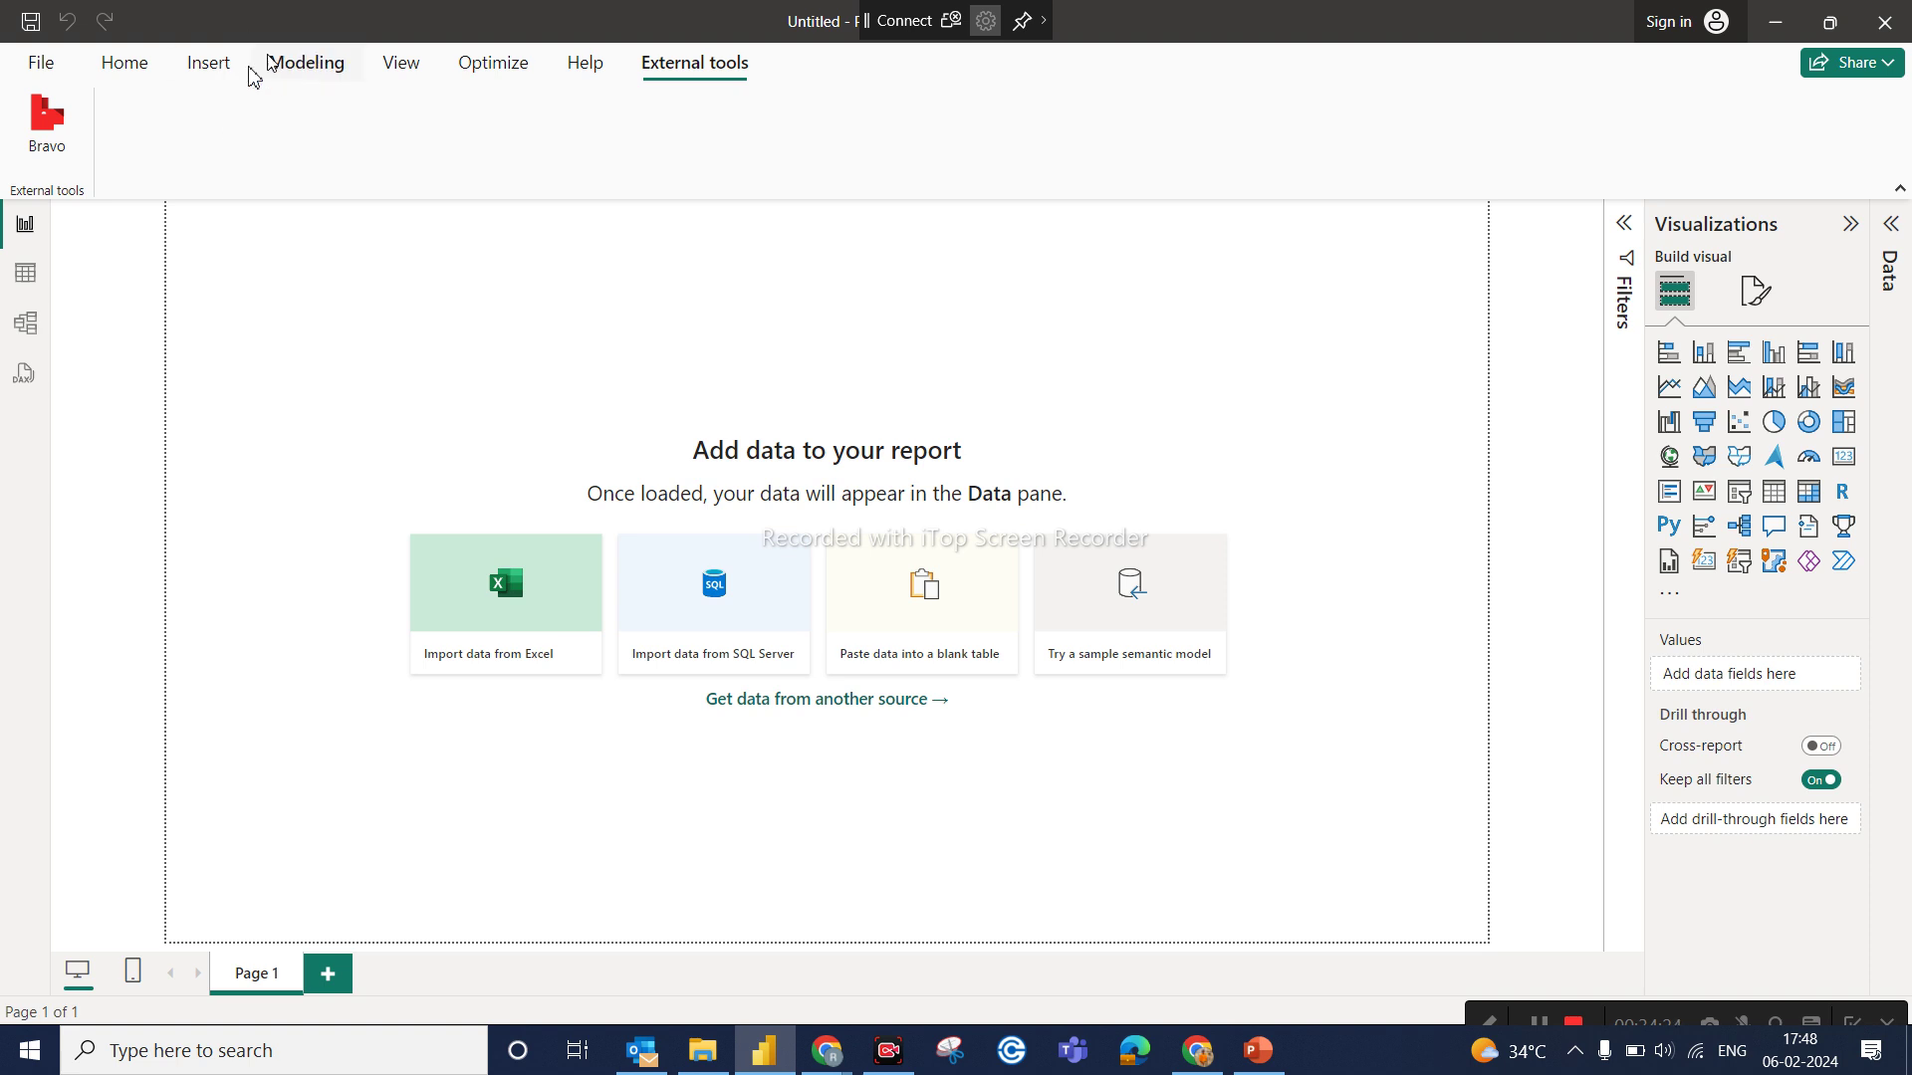
{"action": "left_click", "coordinate": [127, 69]}
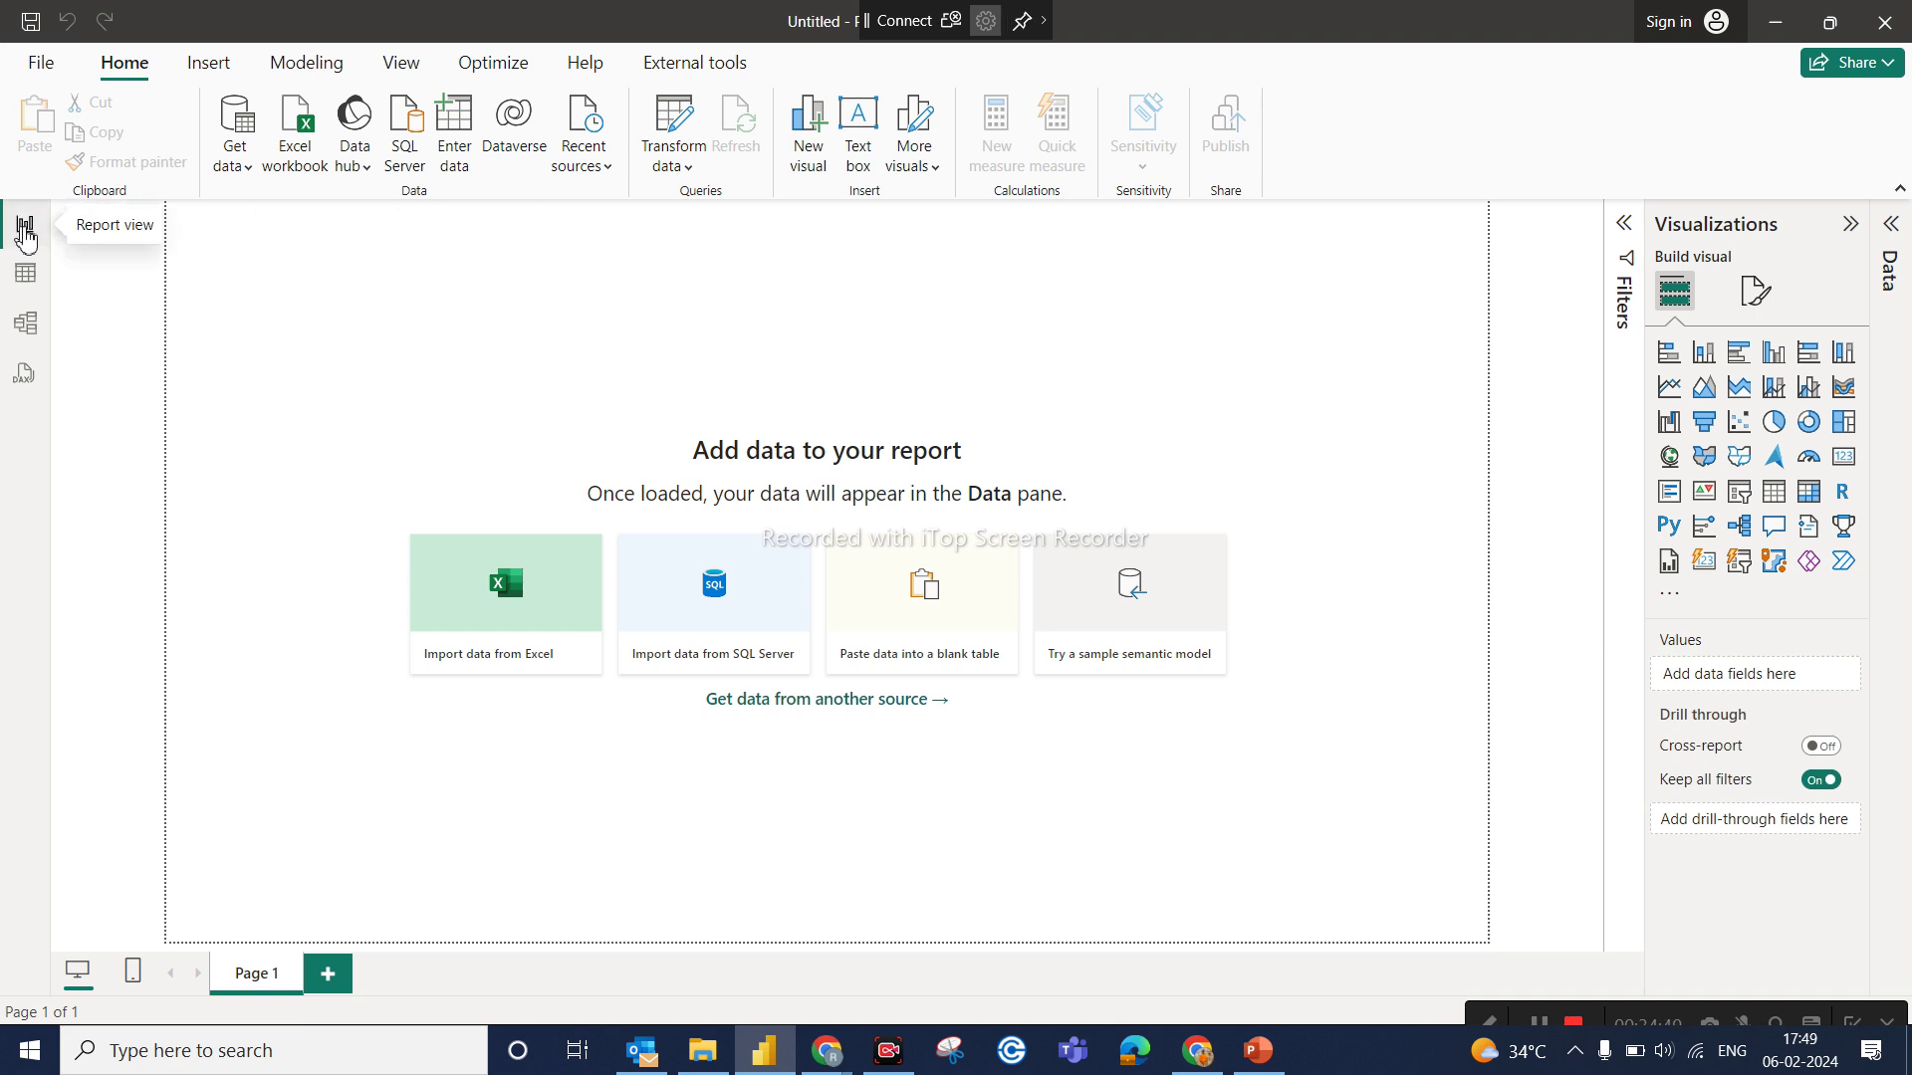
{"action": "left_click", "coordinate": [28, 276]}
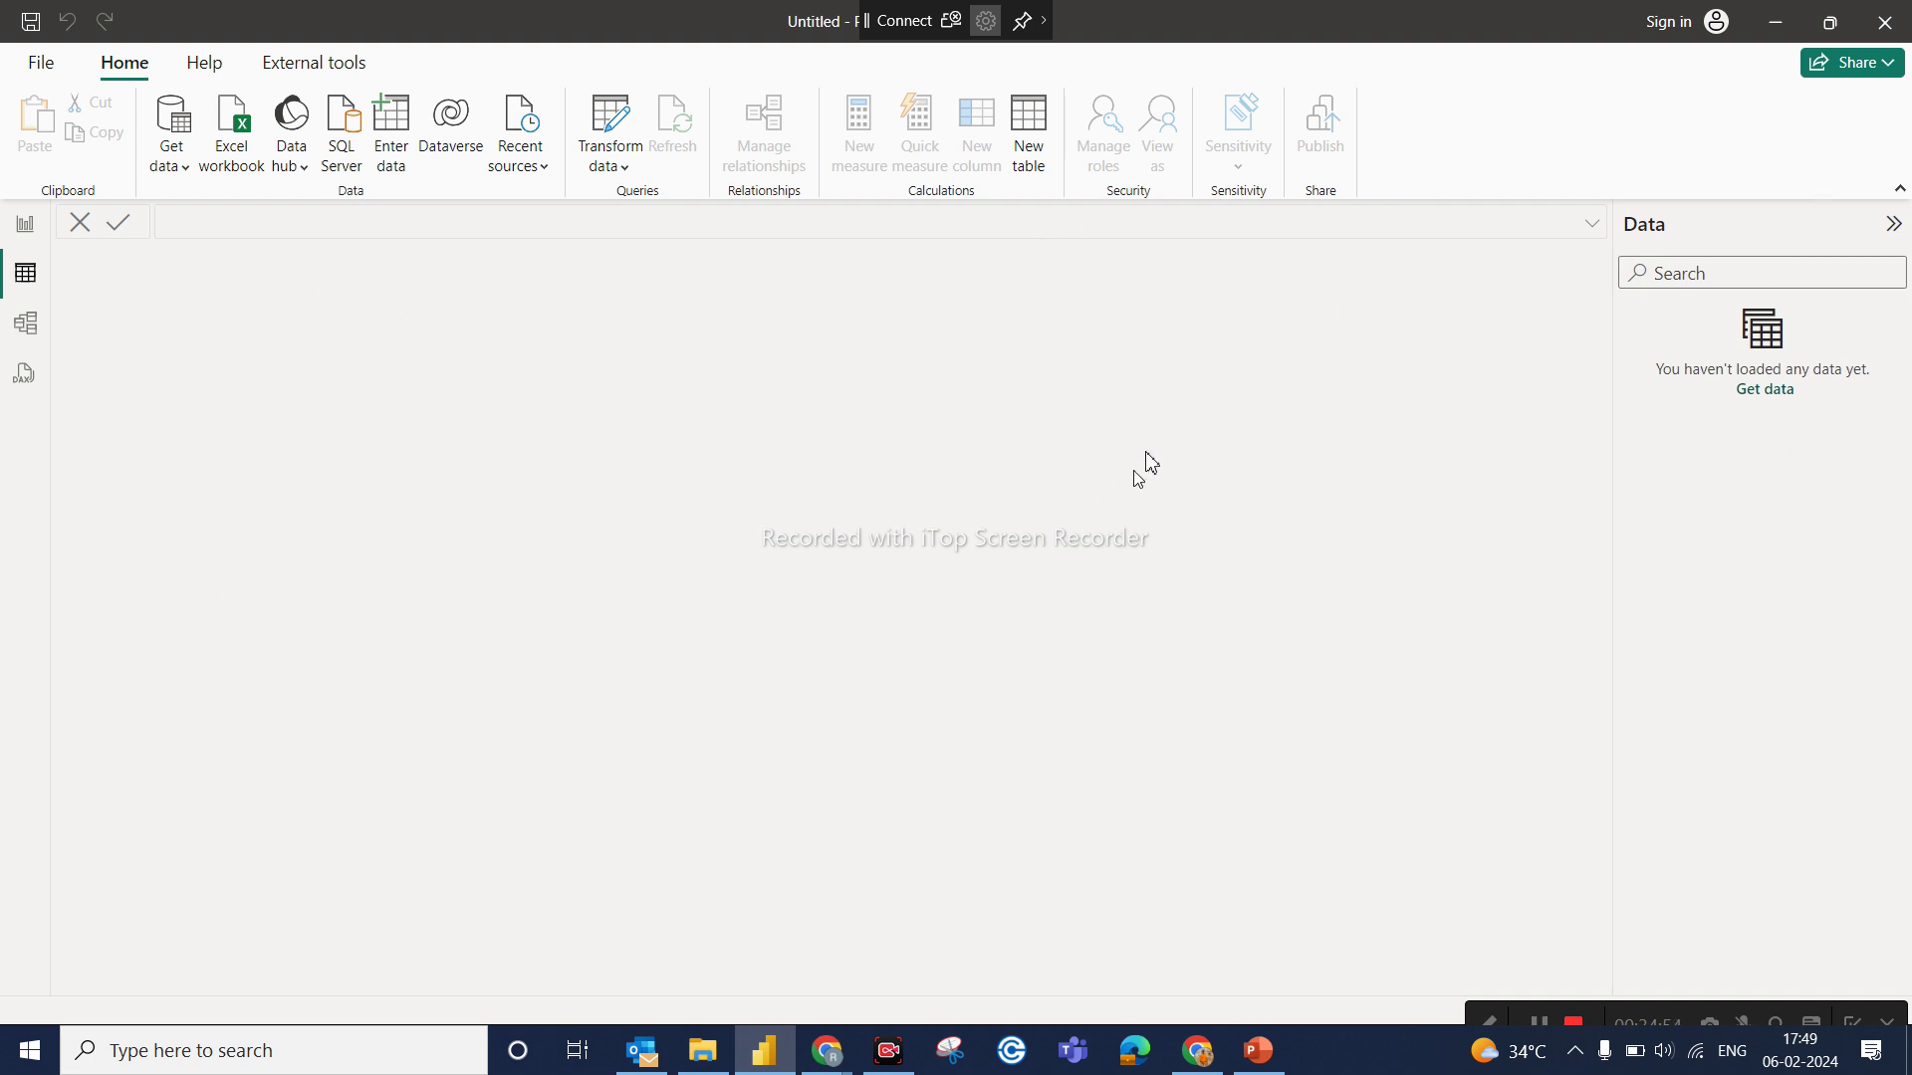
Step: Look through the empty Model view, DAX query view and Table view of the untitled report
{"action": "left_click", "coordinate": [27, 323]}
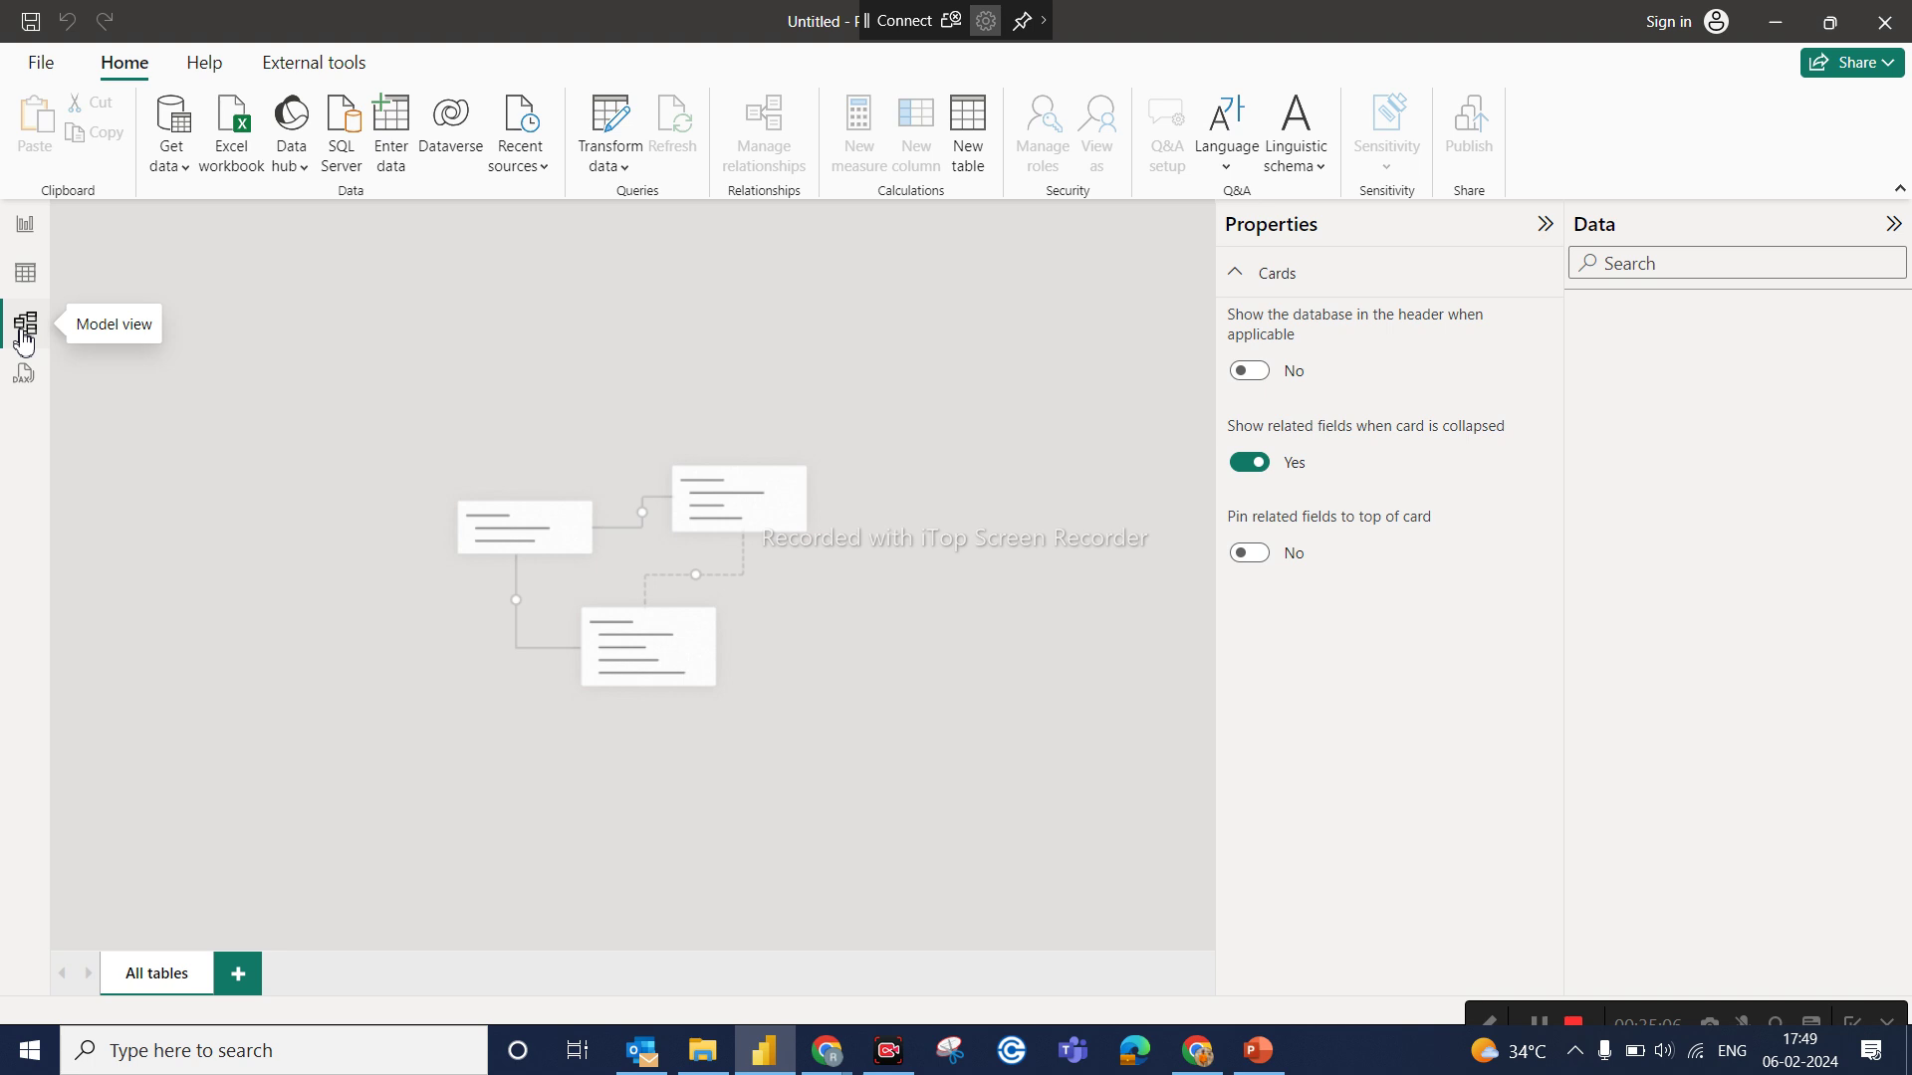
{"action": "left_click", "coordinate": [24, 393]}
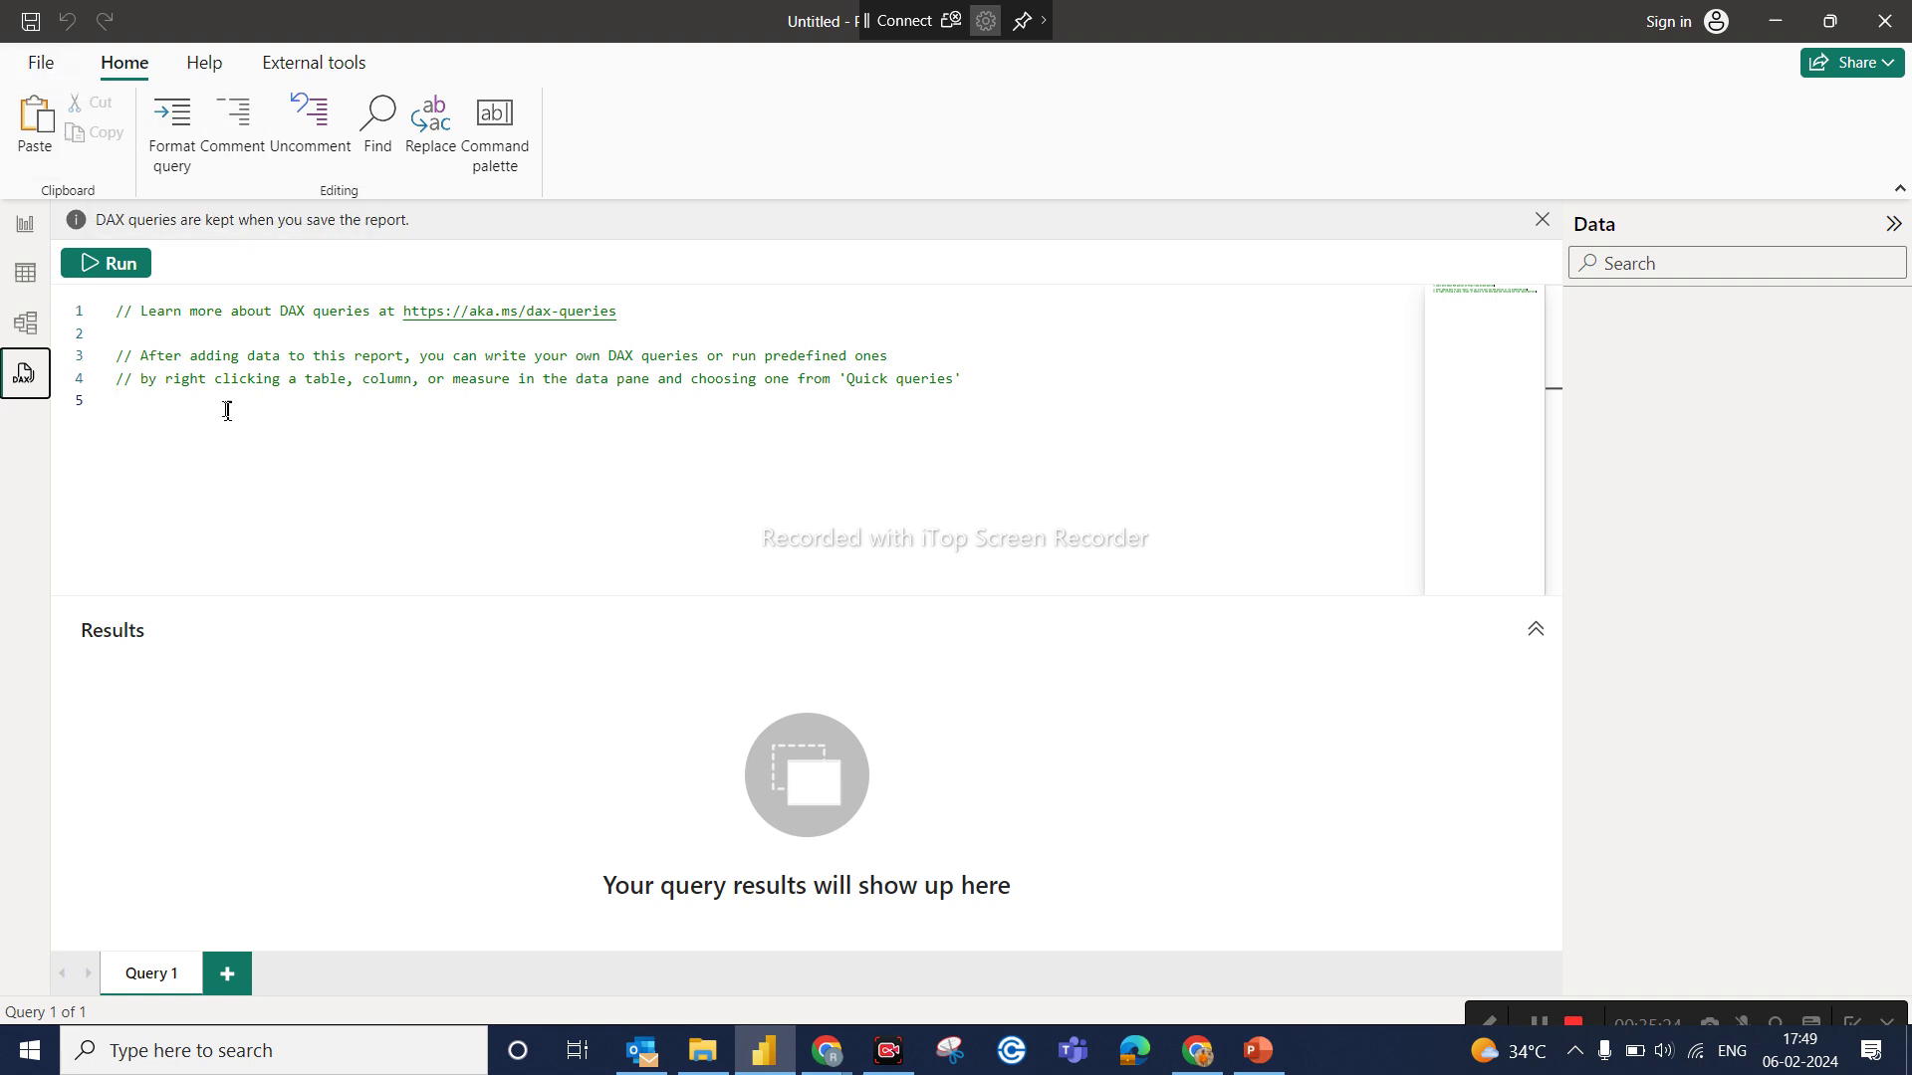
{"action": "left_click", "coordinate": [24, 269]}
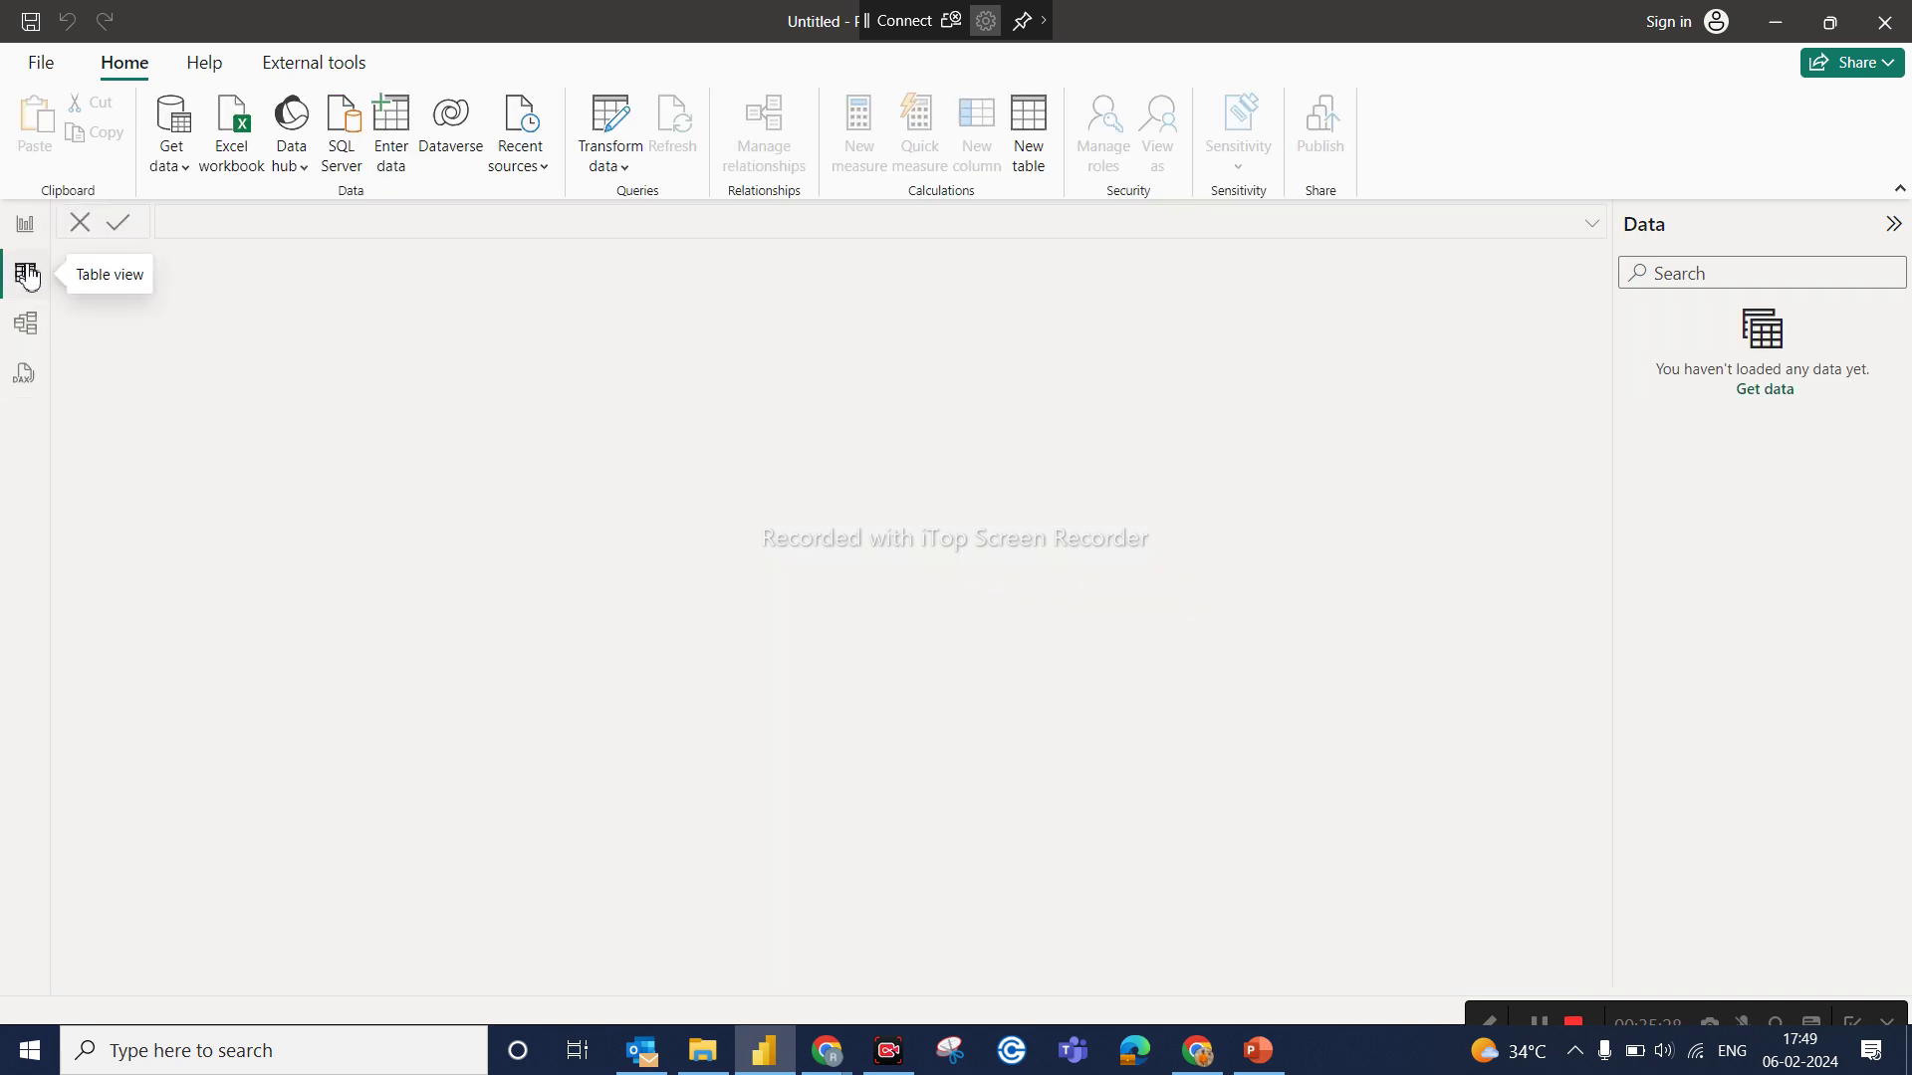
{"action": "left_click", "coordinate": [28, 390]}
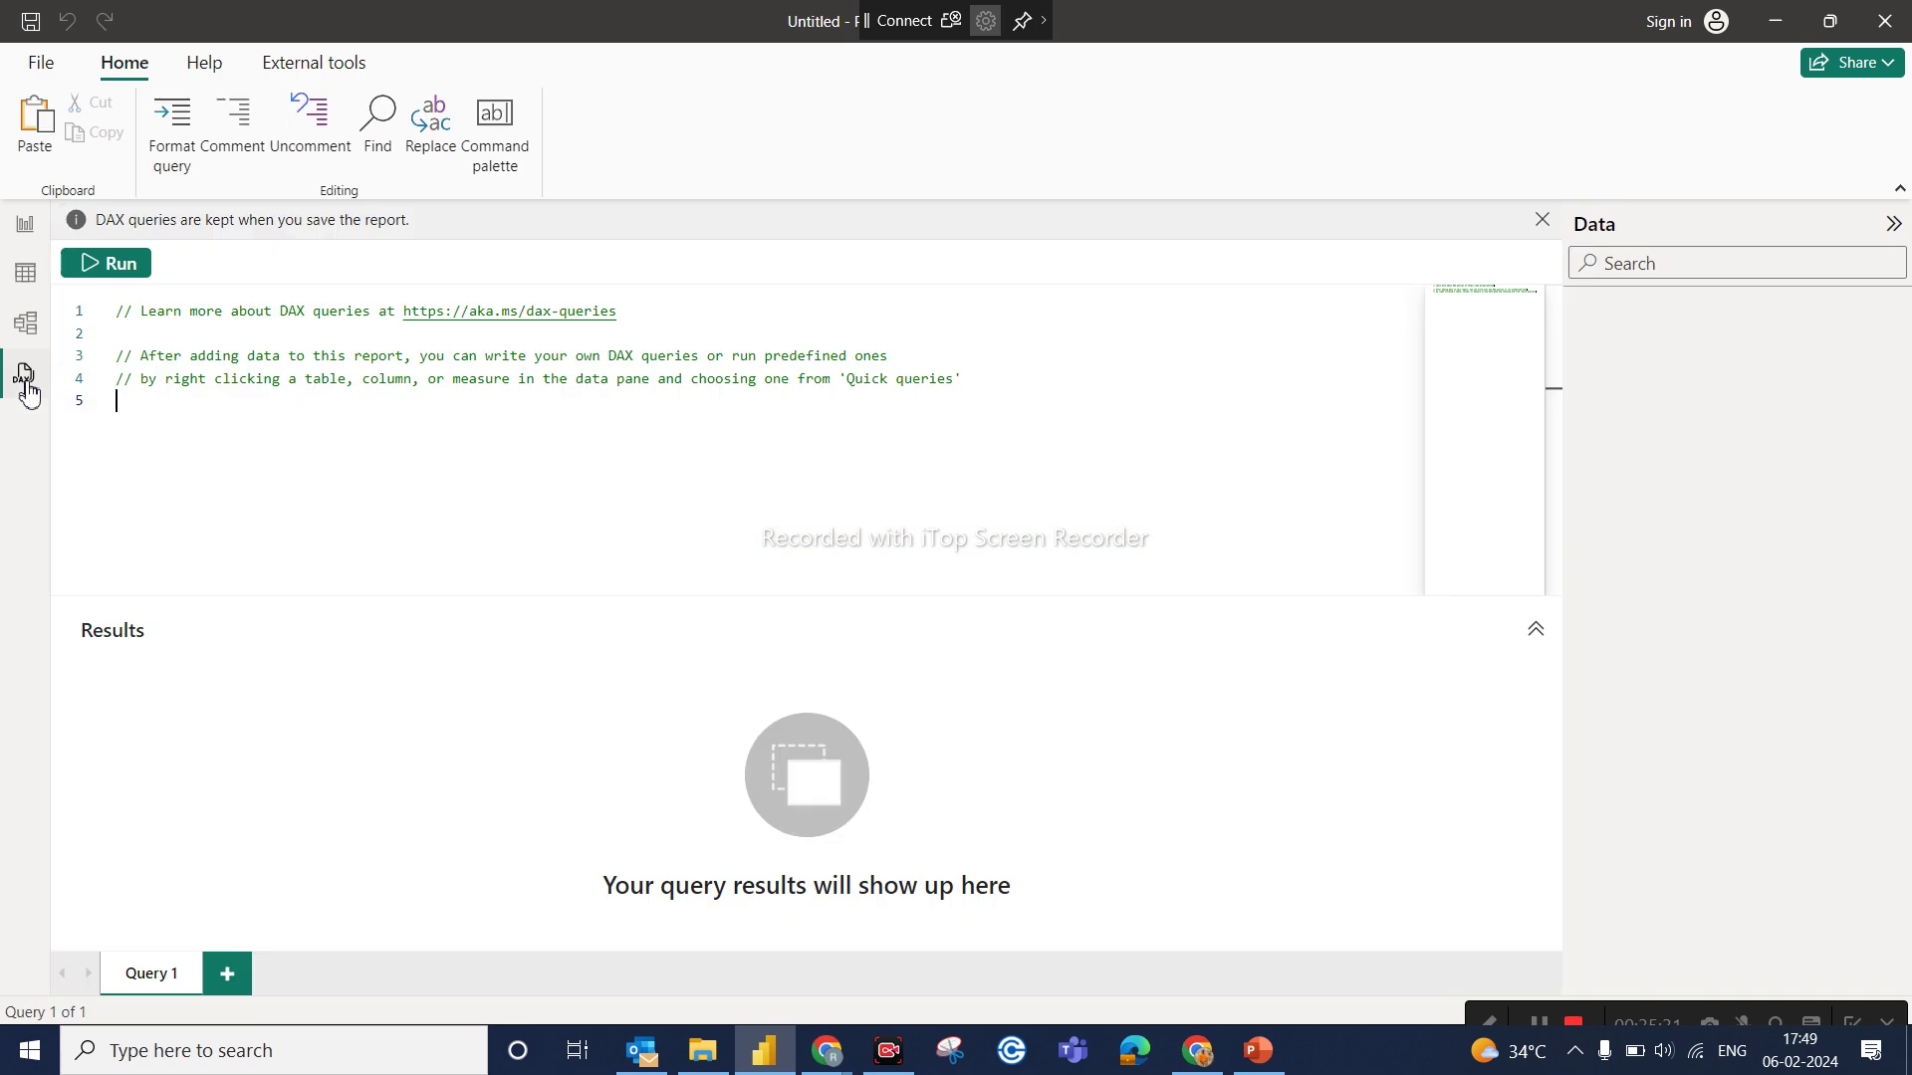
Step: Return to Report view and add two blank pages, Page 2 and Page 3
{"action": "left_click", "coordinate": [35, 237]}
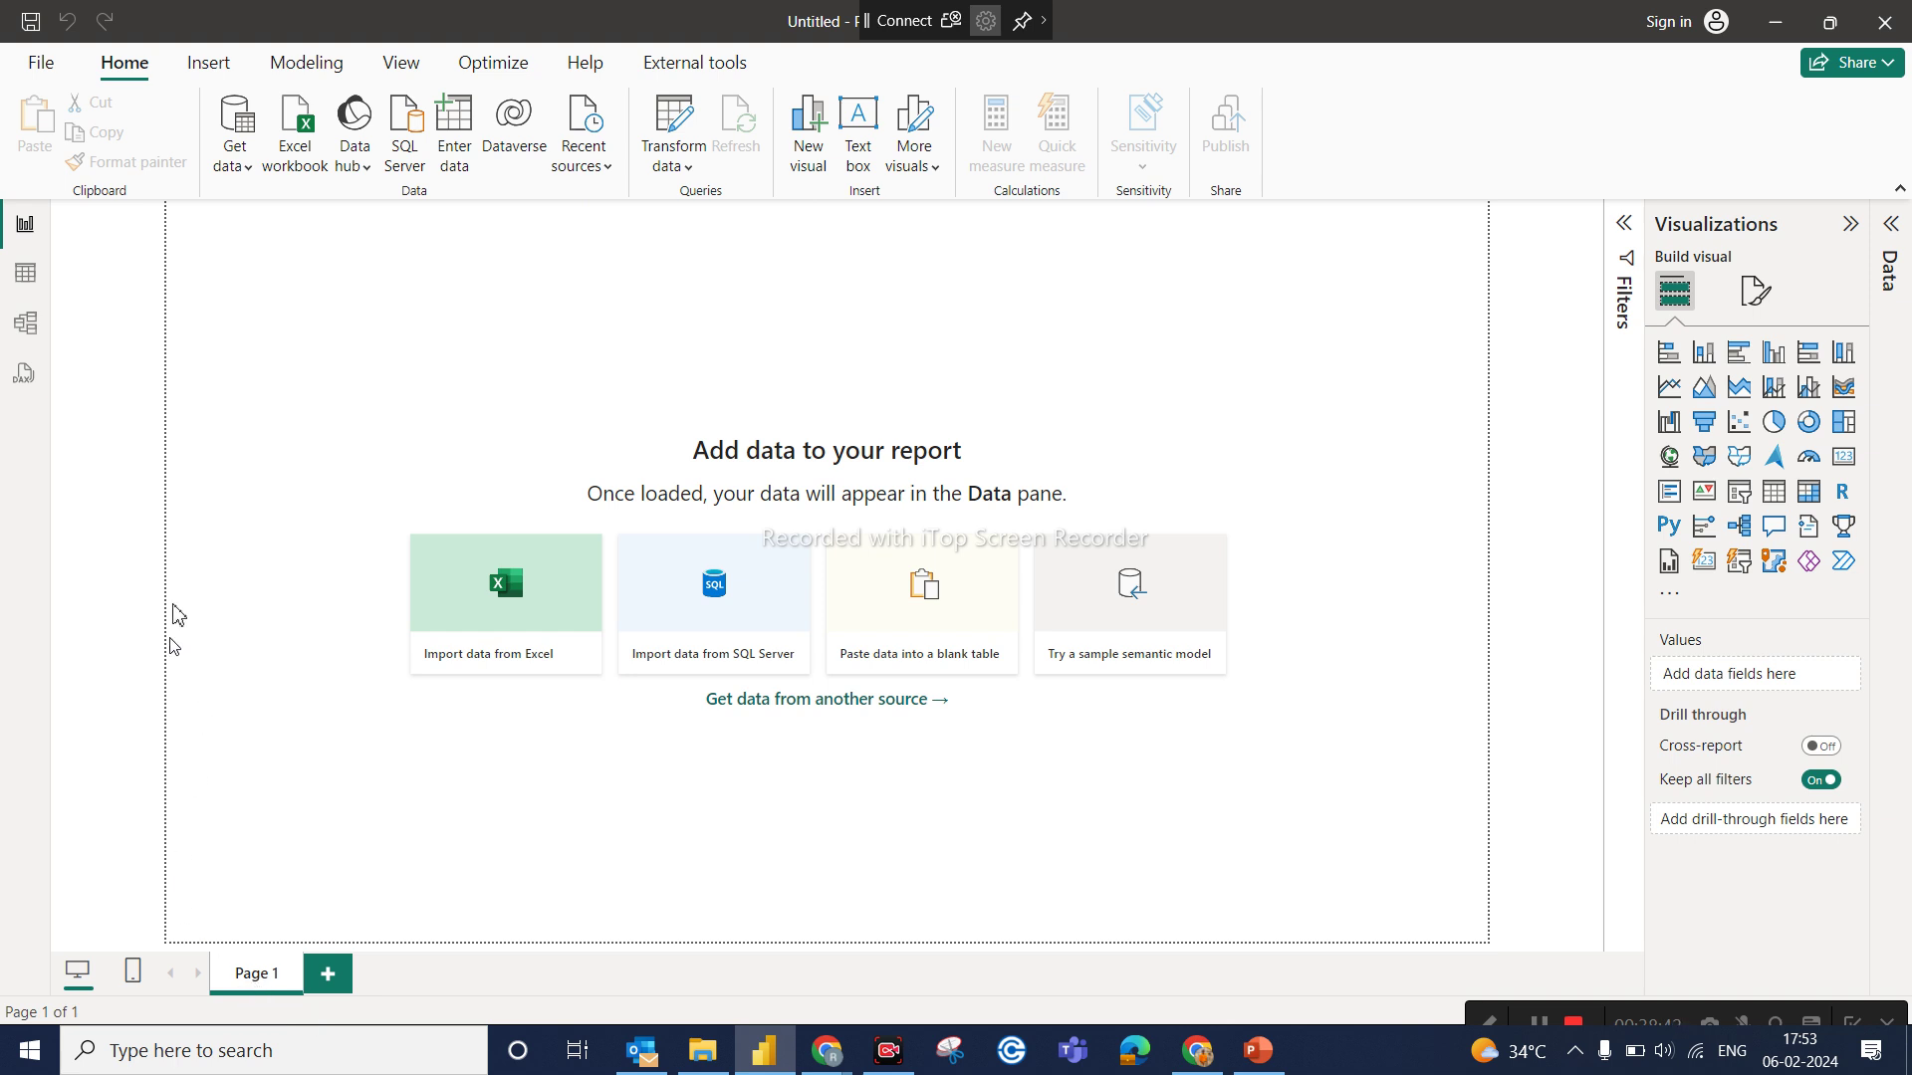
{"action": "left_click", "coordinate": [329, 974]}
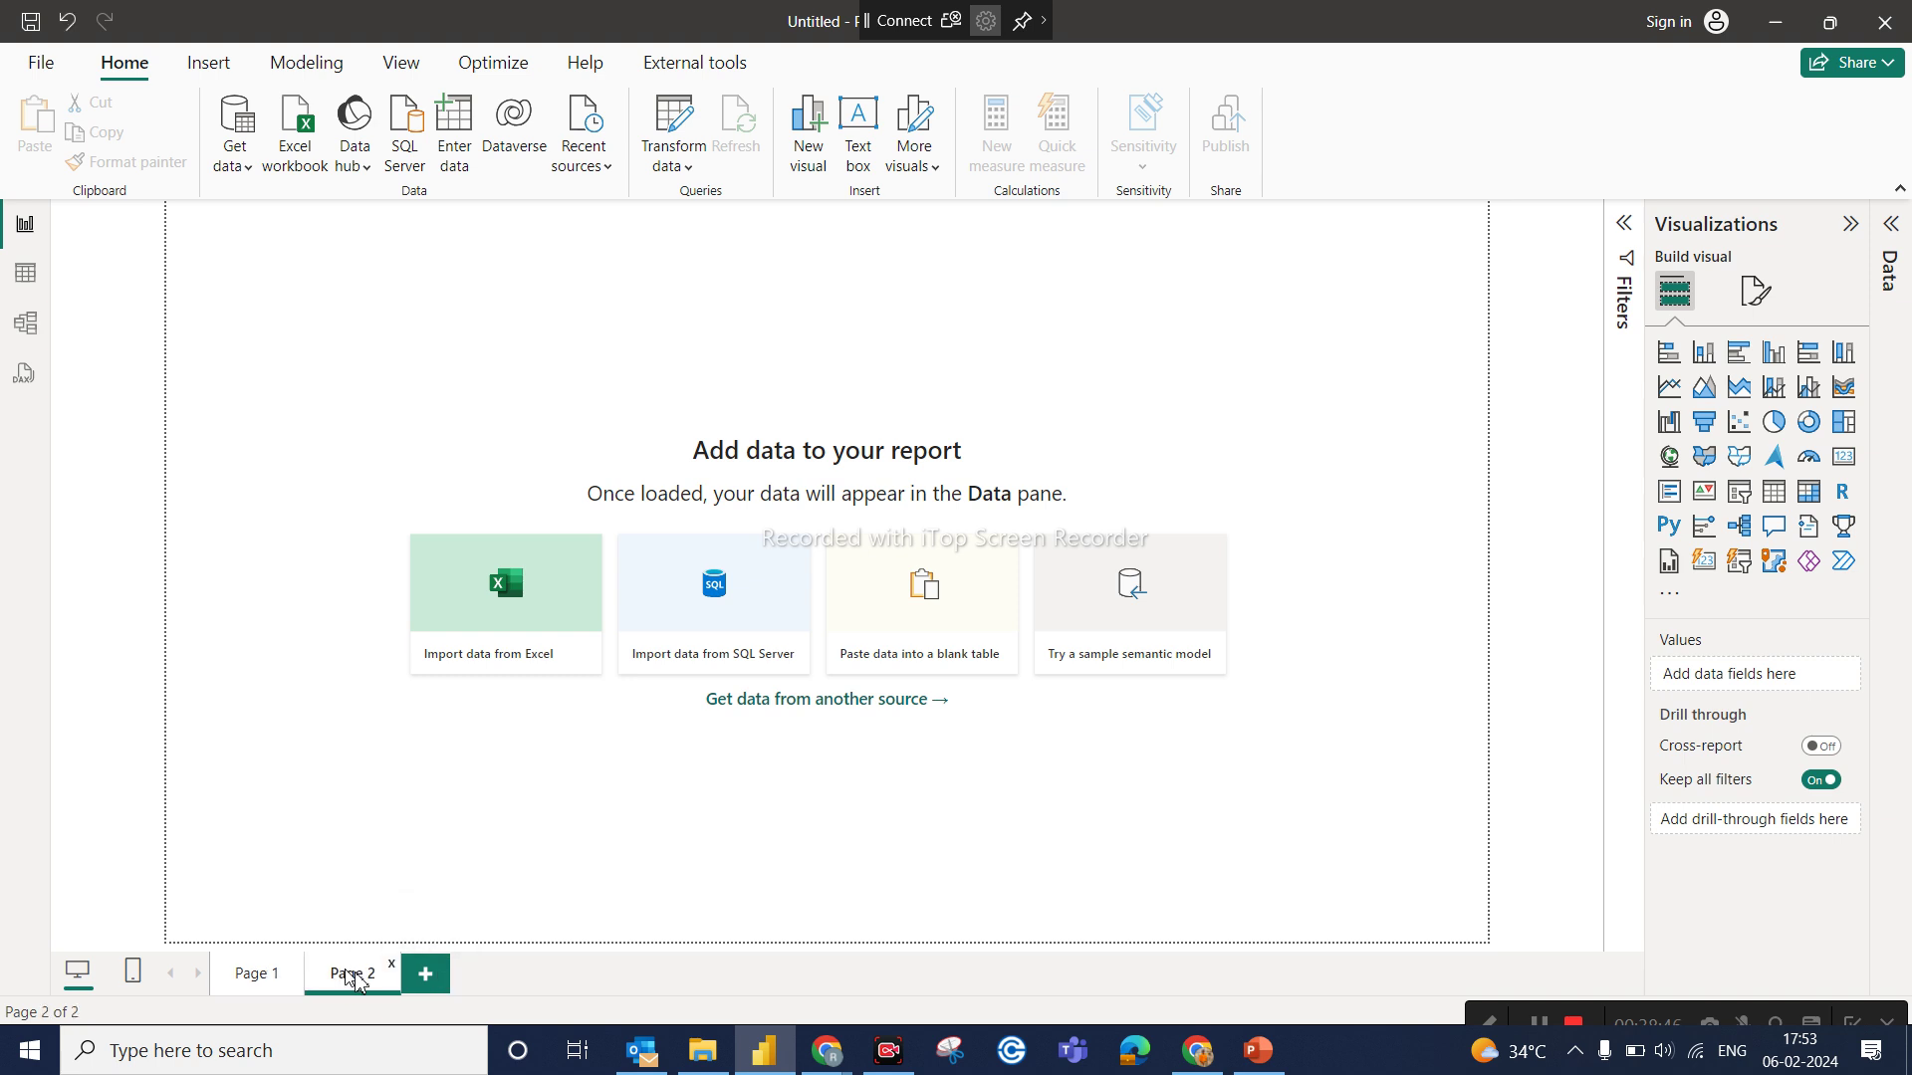
{"action": "left_click", "coordinate": [422, 974]}
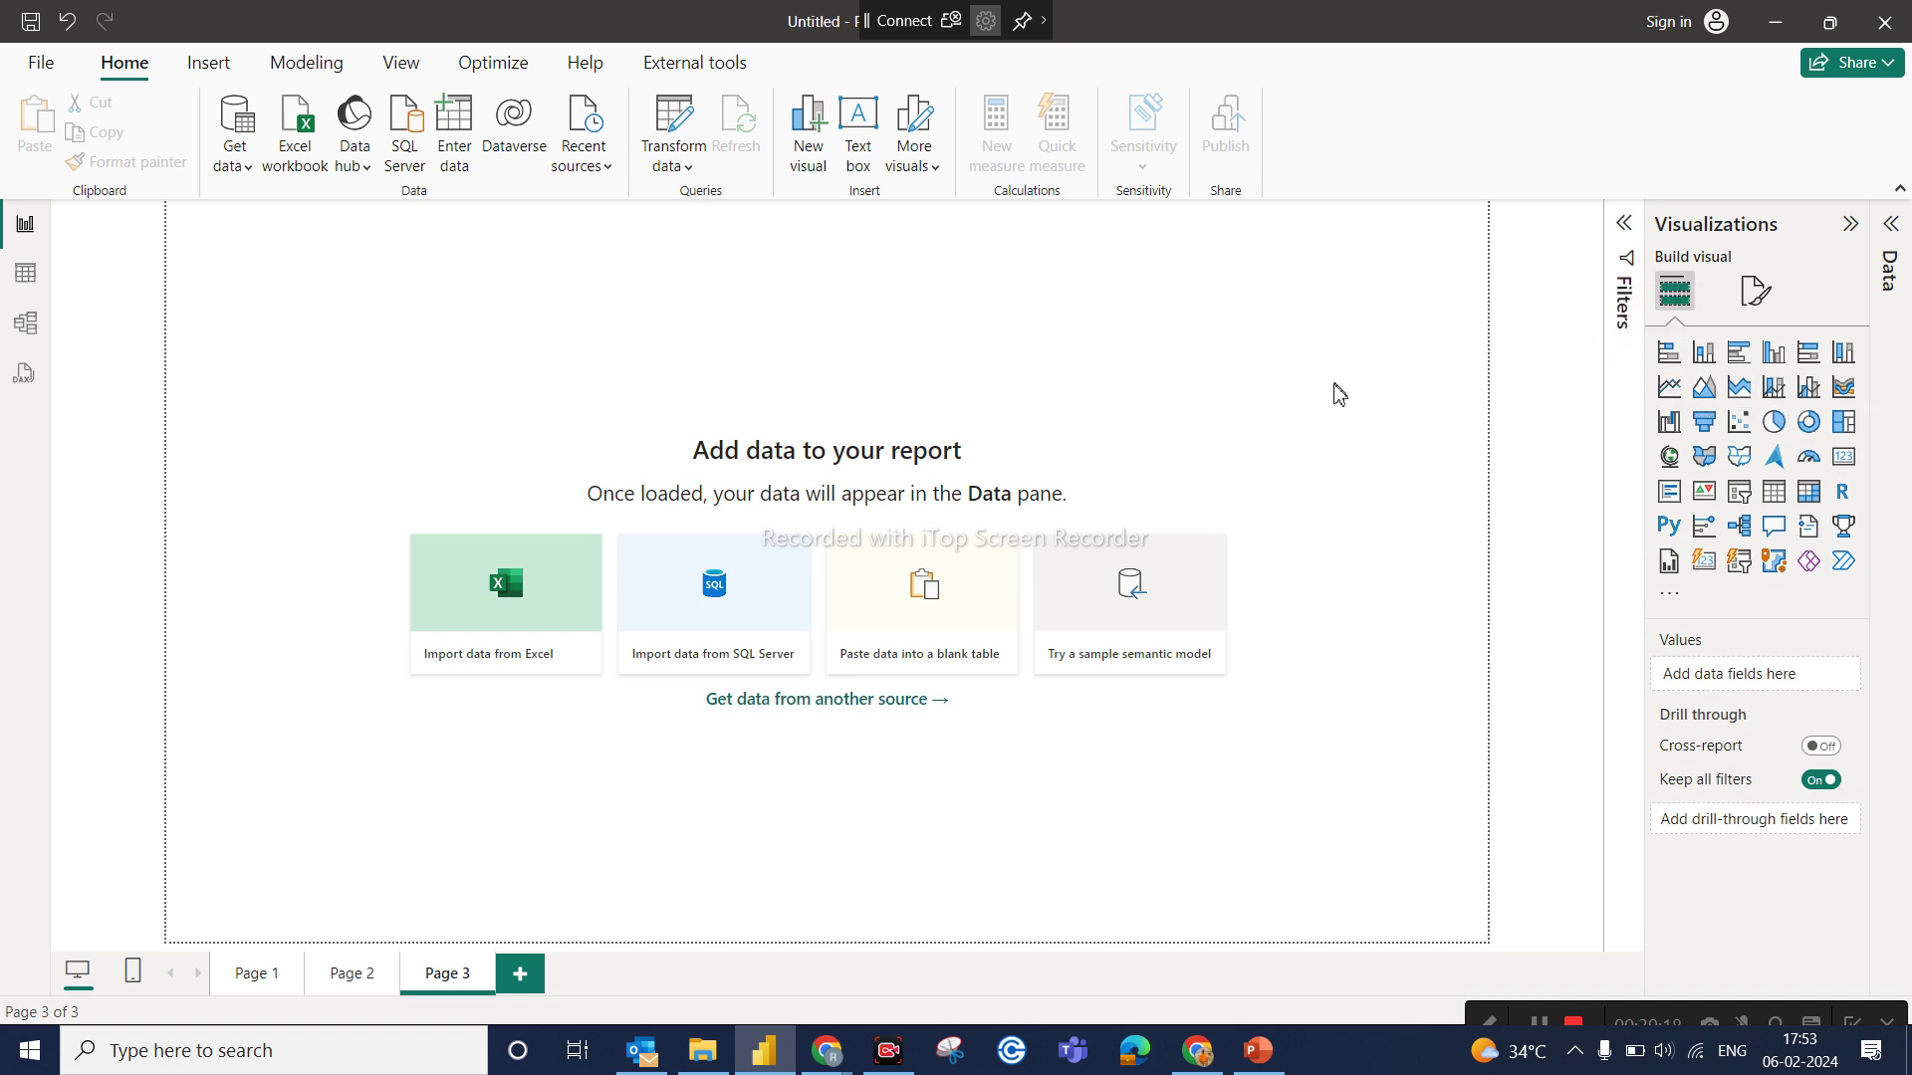
Step: Place a reduced stacked bar chart and a funnel chart side by side on Page 3
{"action": "left_click", "coordinate": [1668, 355]}
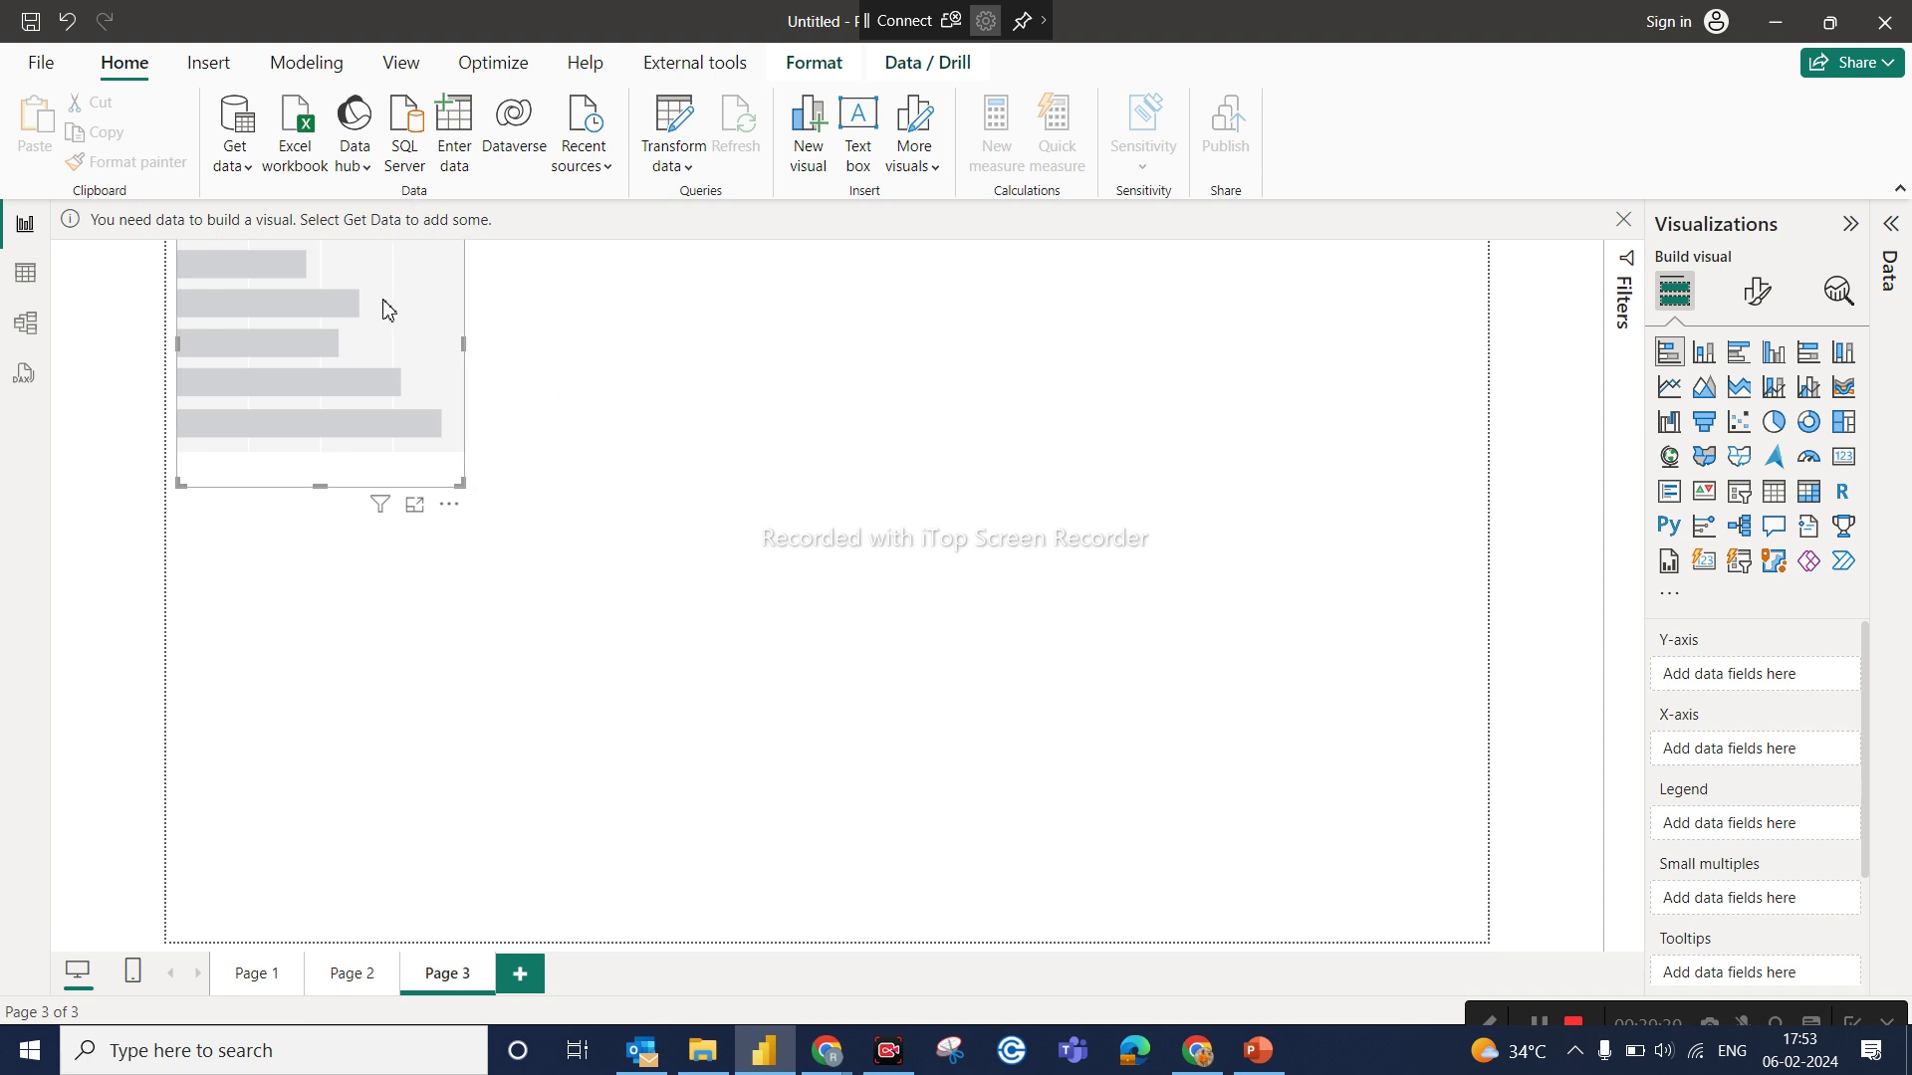
{"action": "left_click_drag", "start_coordinate": [386, 310], "coordinate": [465, 551]}
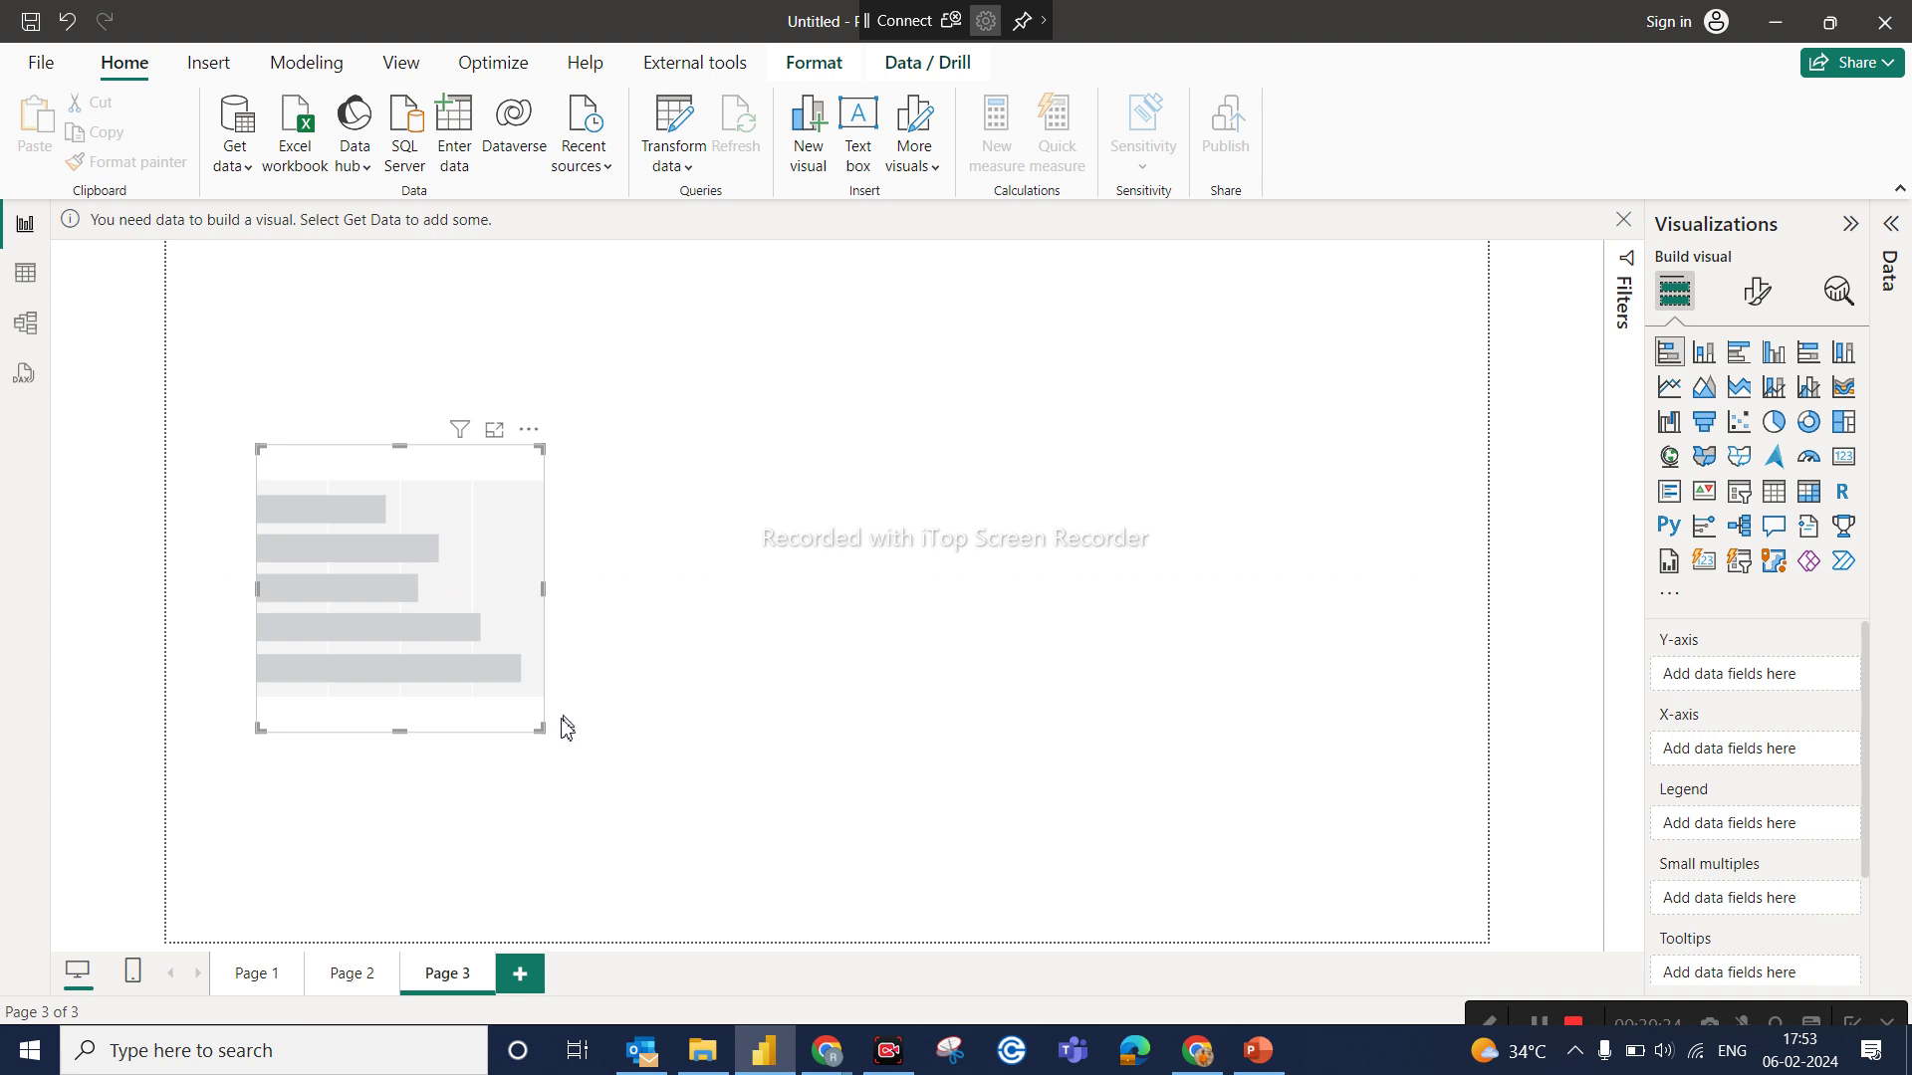
{"action": "left_click_drag", "start_coordinate": [538, 732], "coordinate": [454, 636]}
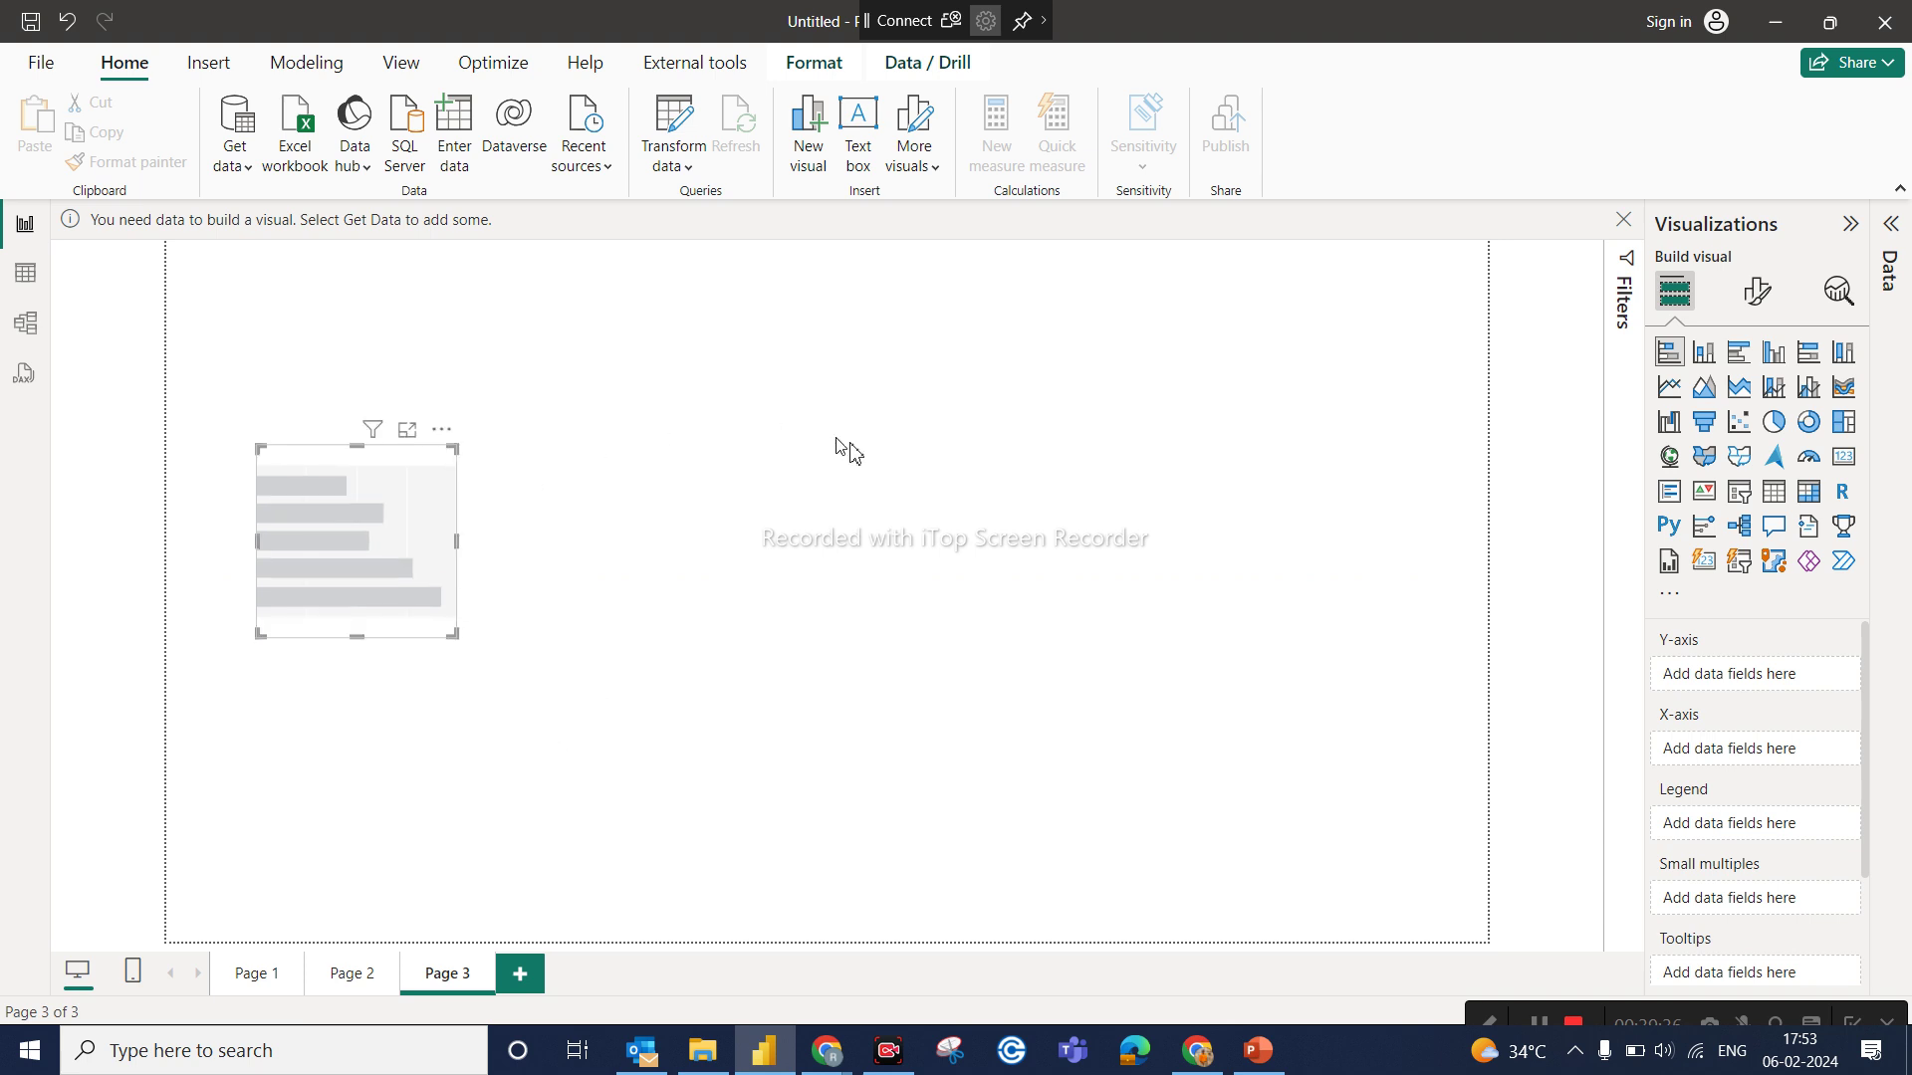
{"action": "left_click", "coordinate": [1029, 538]}
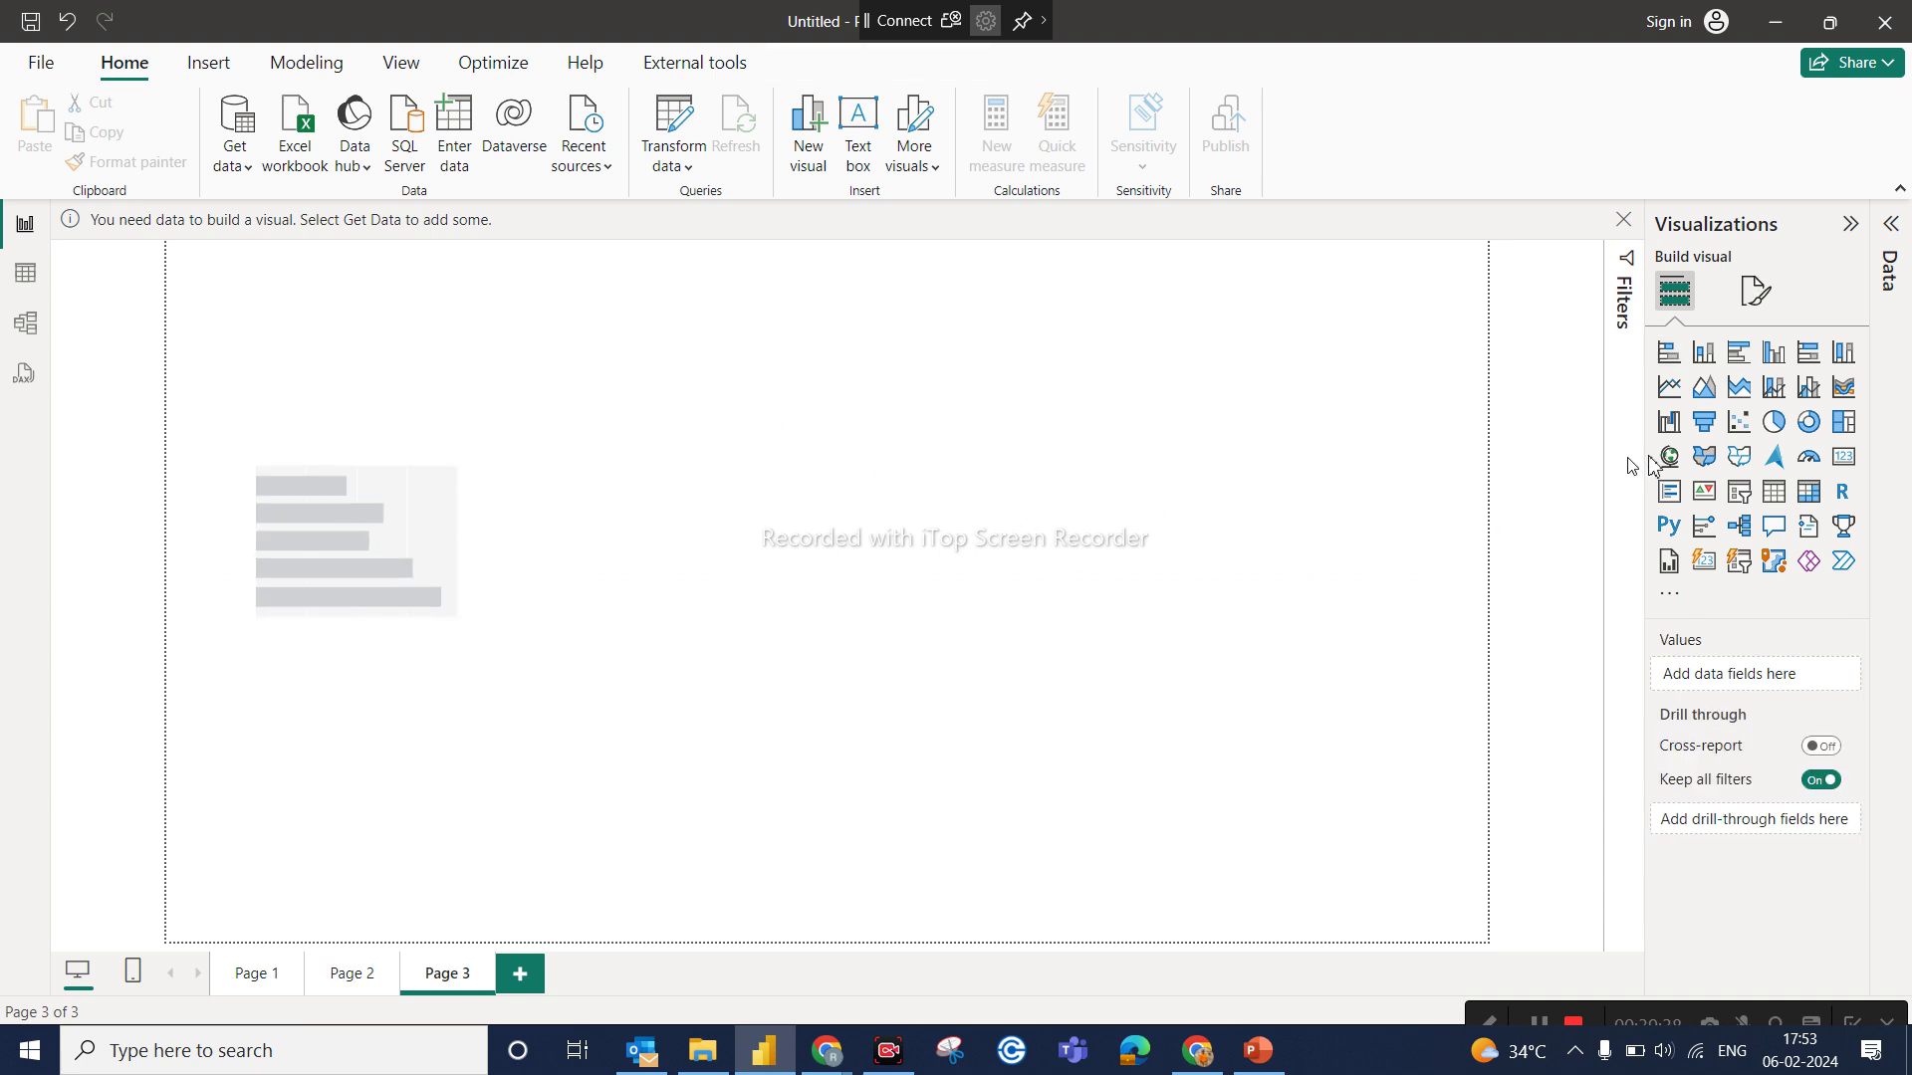
{"action": "left_click", "coordinate": [1705, 423]}
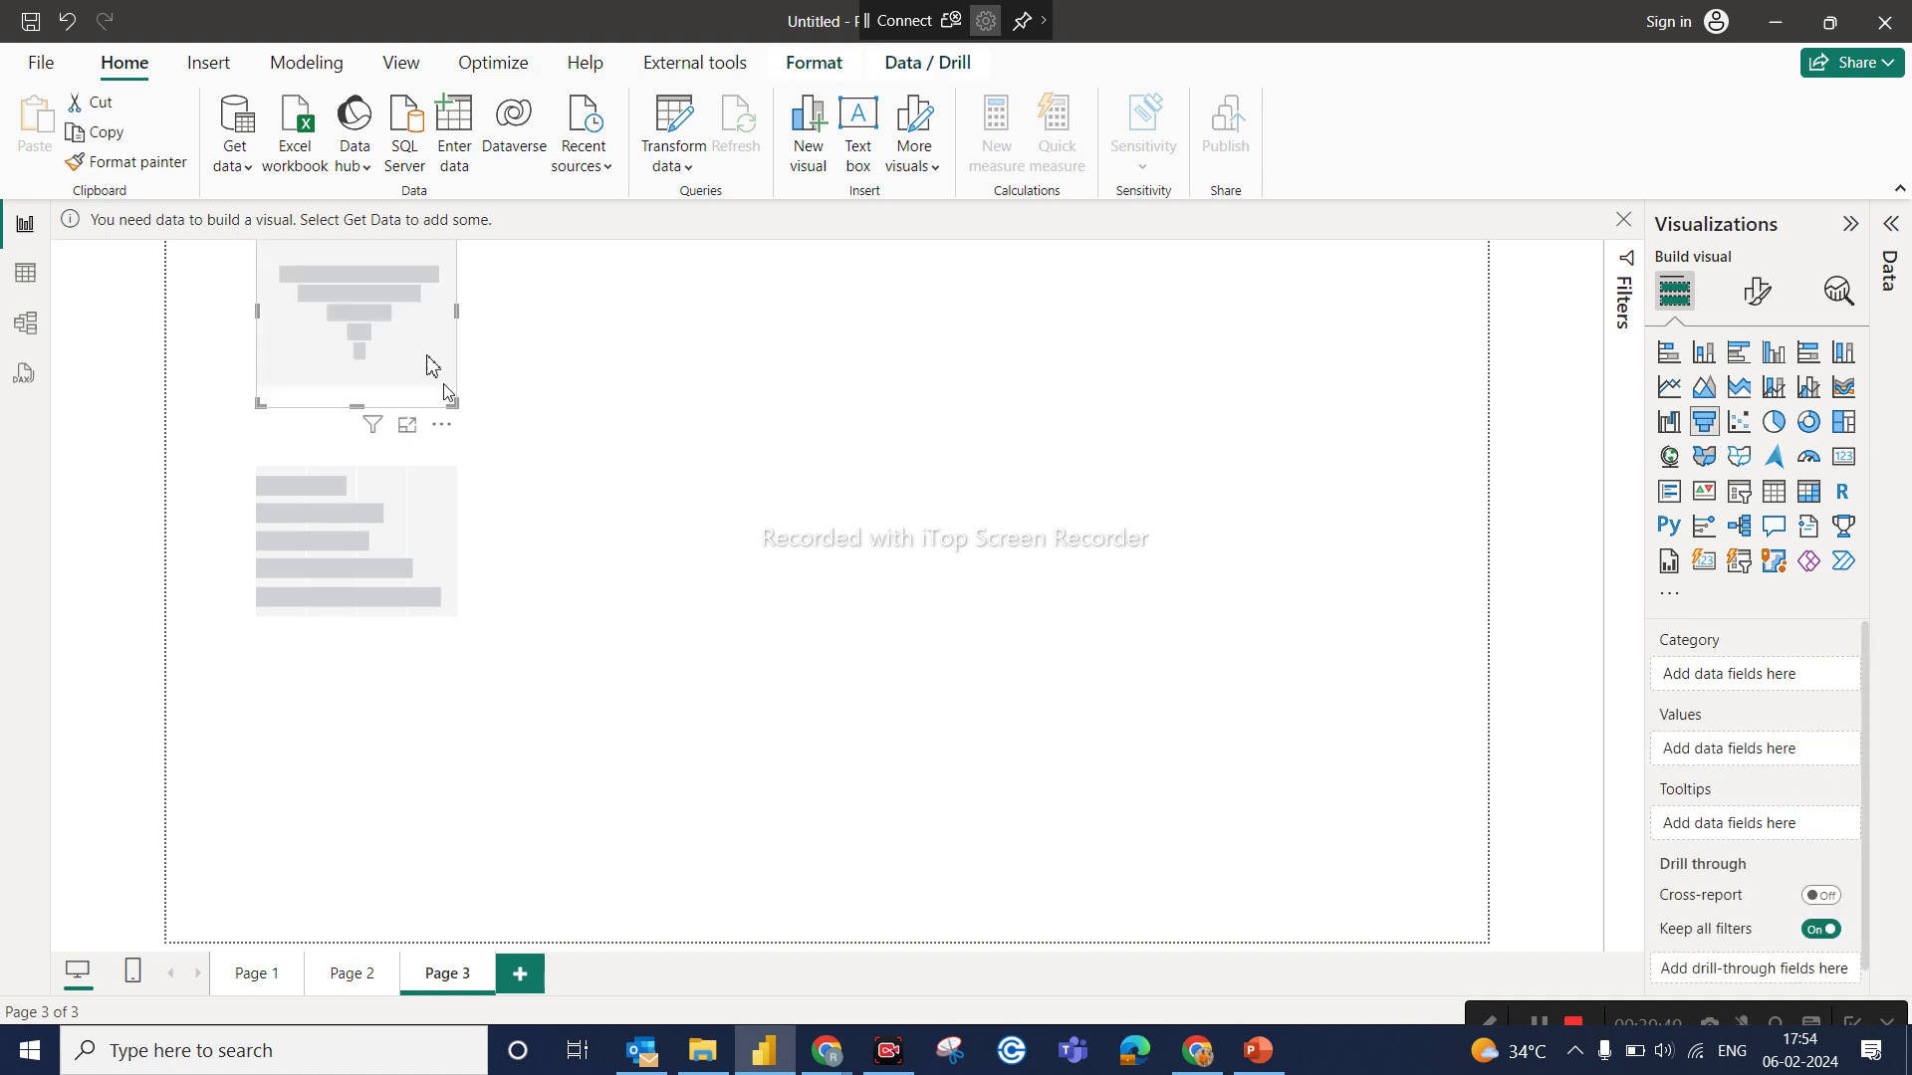
{"action": "left_click_drag", "start_coordinate": [381, 281], "coordinate": [823, 467]}
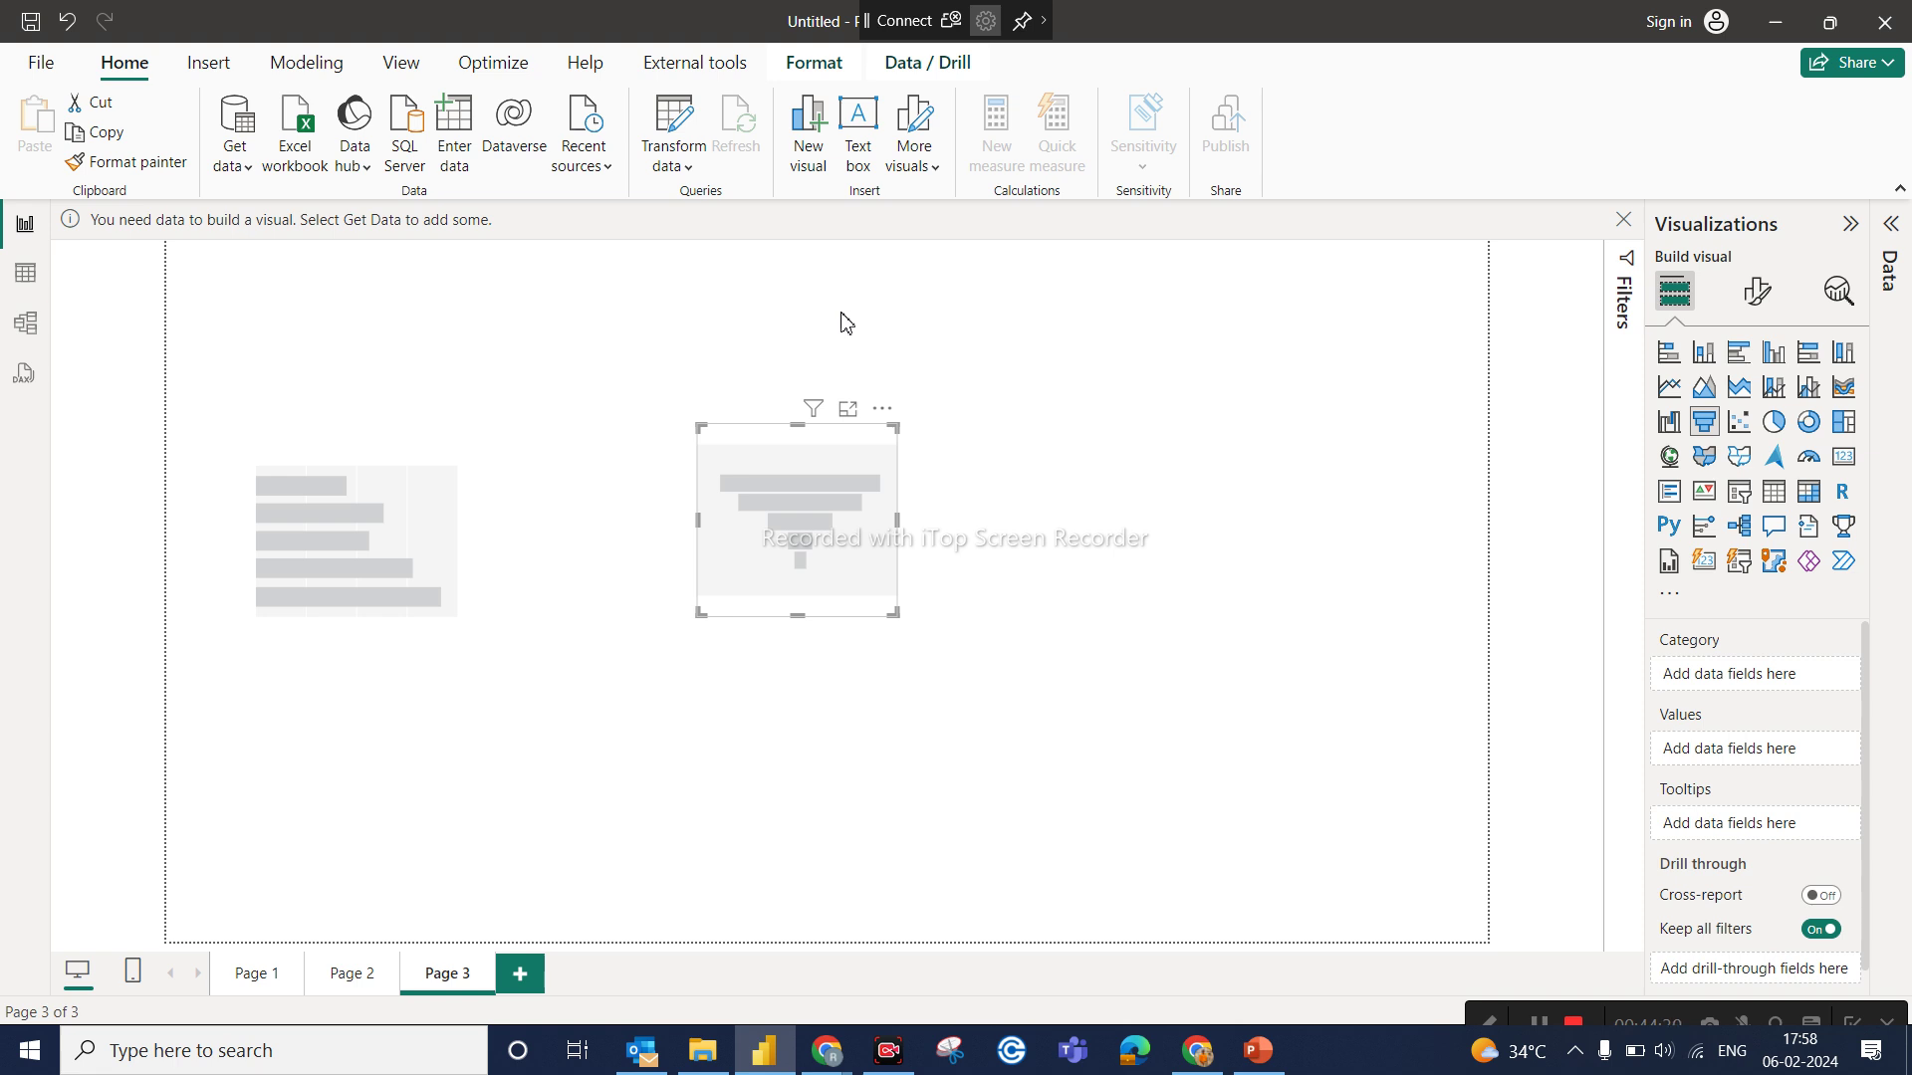
Step: Bring up the save dialog, switch to File Explorer, and open the 11:21 KAIRA Item Wise & Month Wise Sales report from Downloads, dismissing the sign-in prompt
{"action": "key", "text": "ctrl+s"}
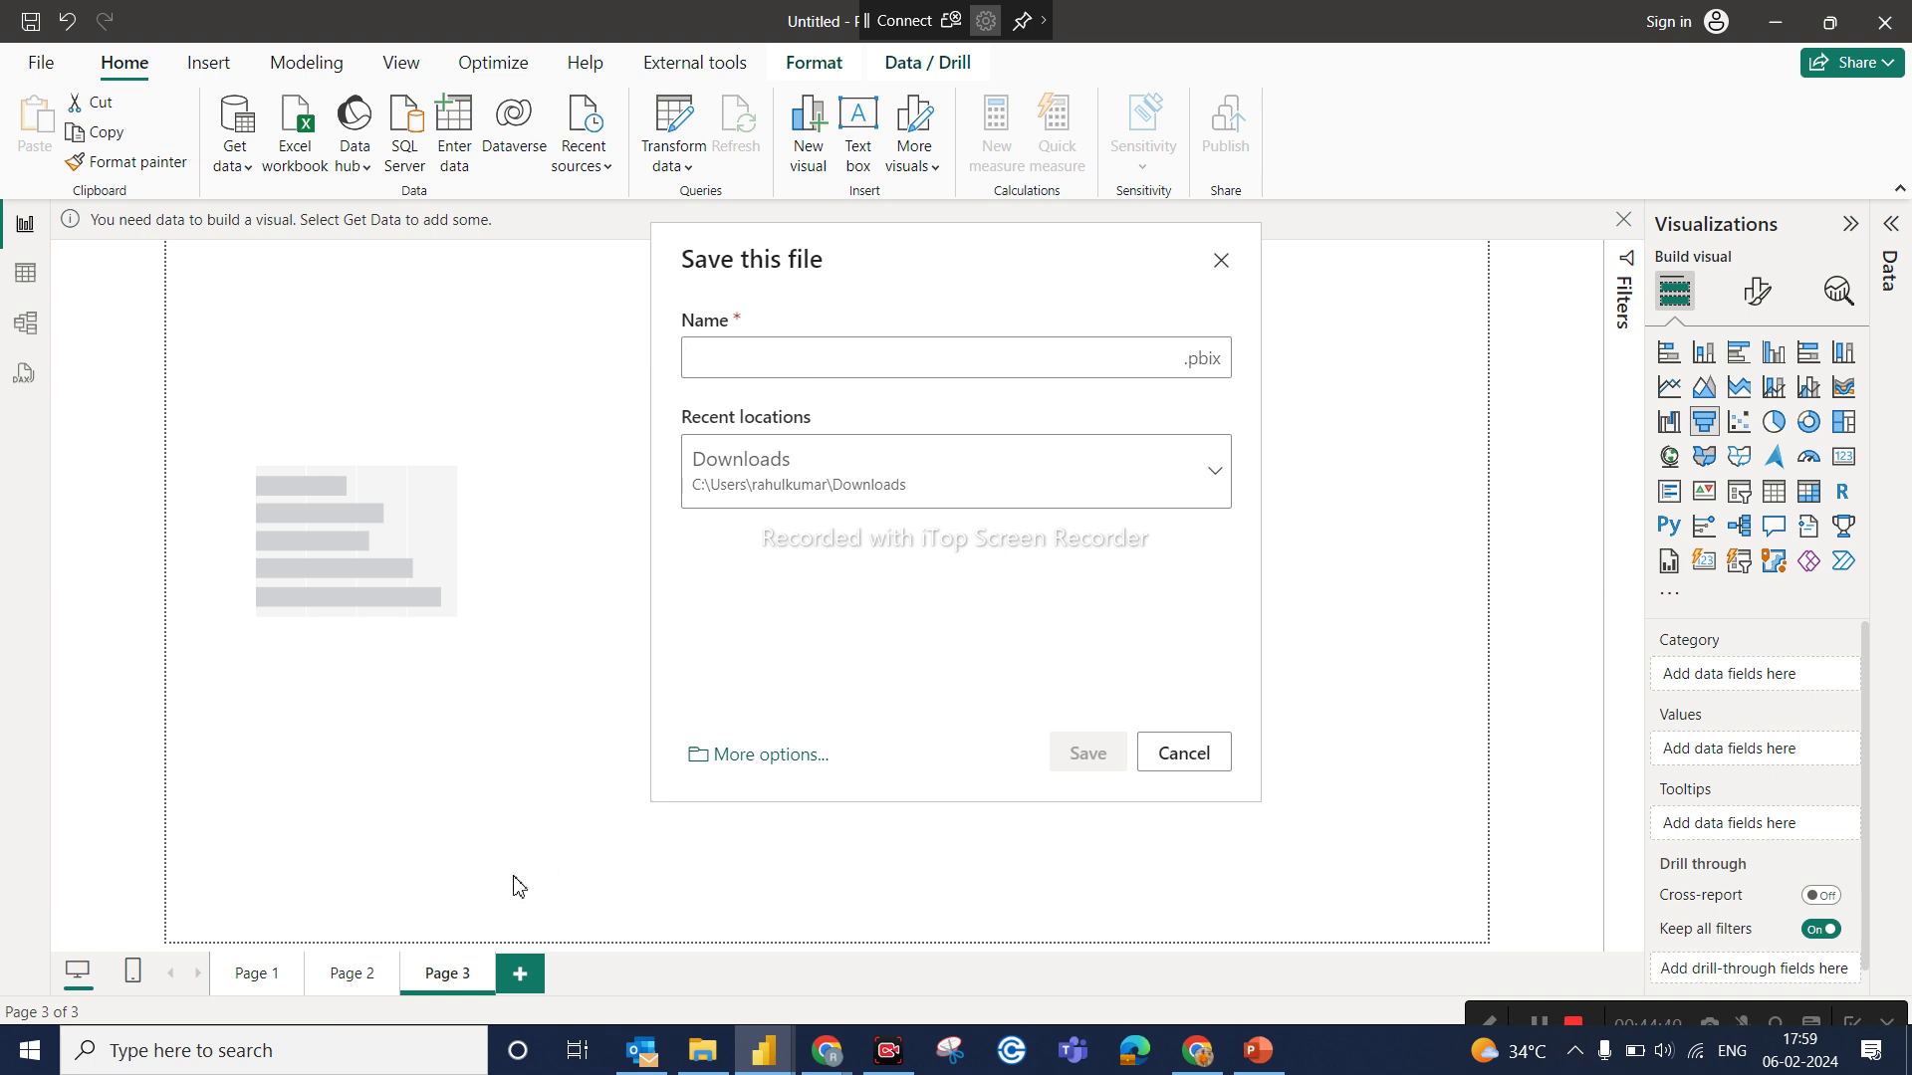
{"action": "left_click", "coordinate": [703, 1056]}
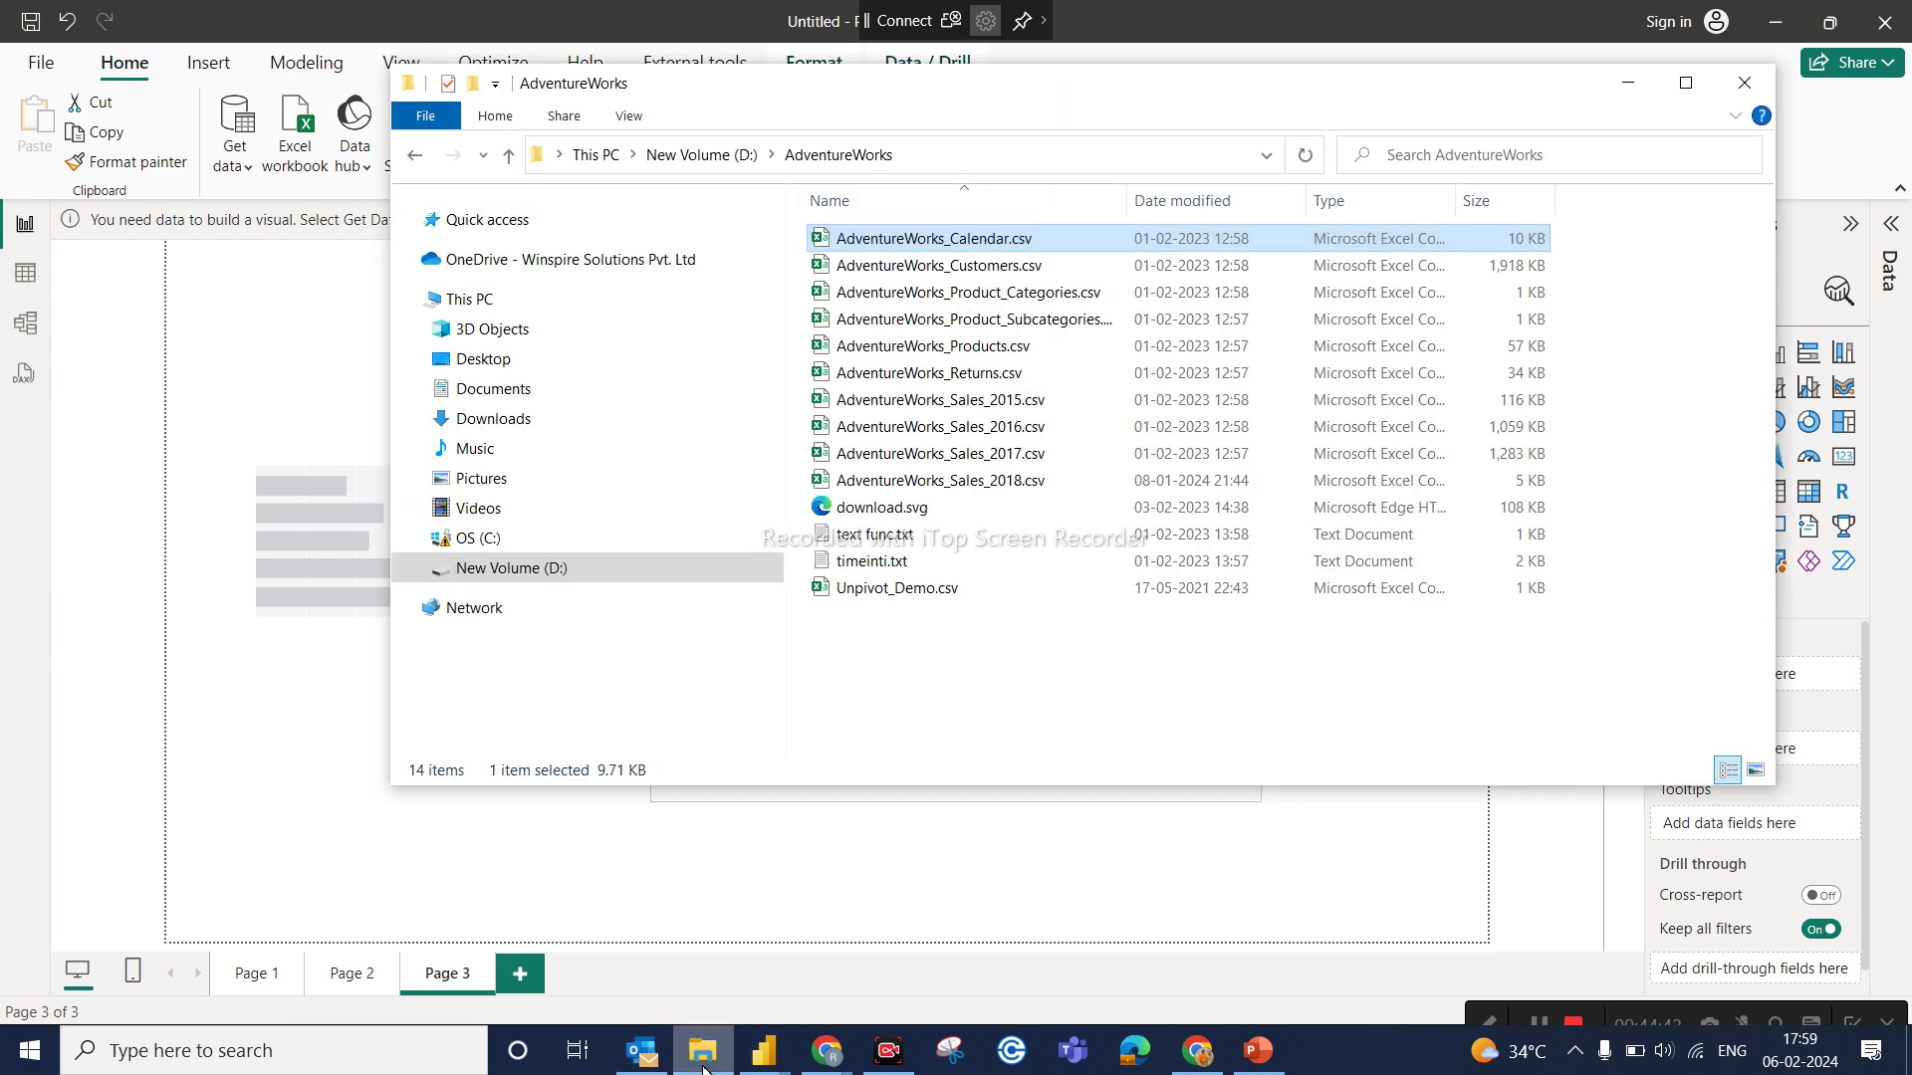
{"action": "left_click", "coordinate": [527, 418]}
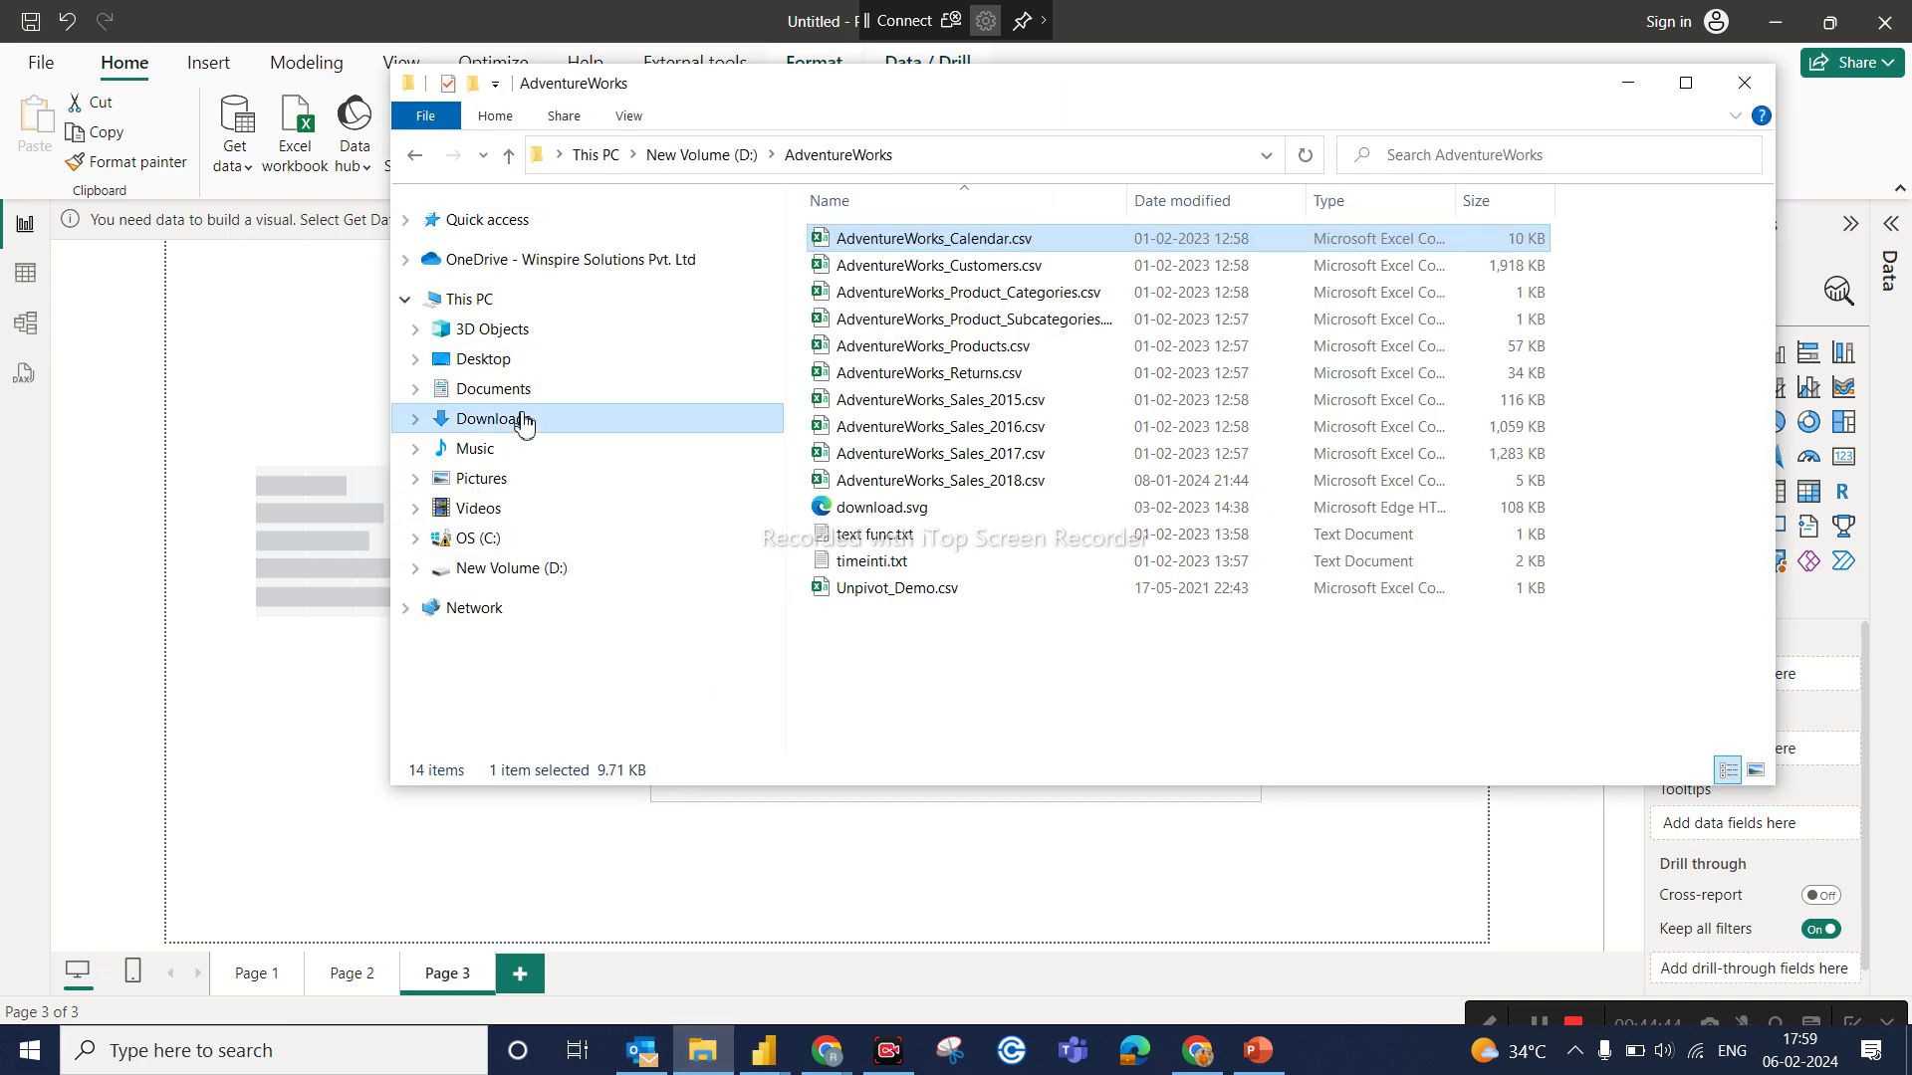
{"action": "left_click", "coordinate": [908, 267]}
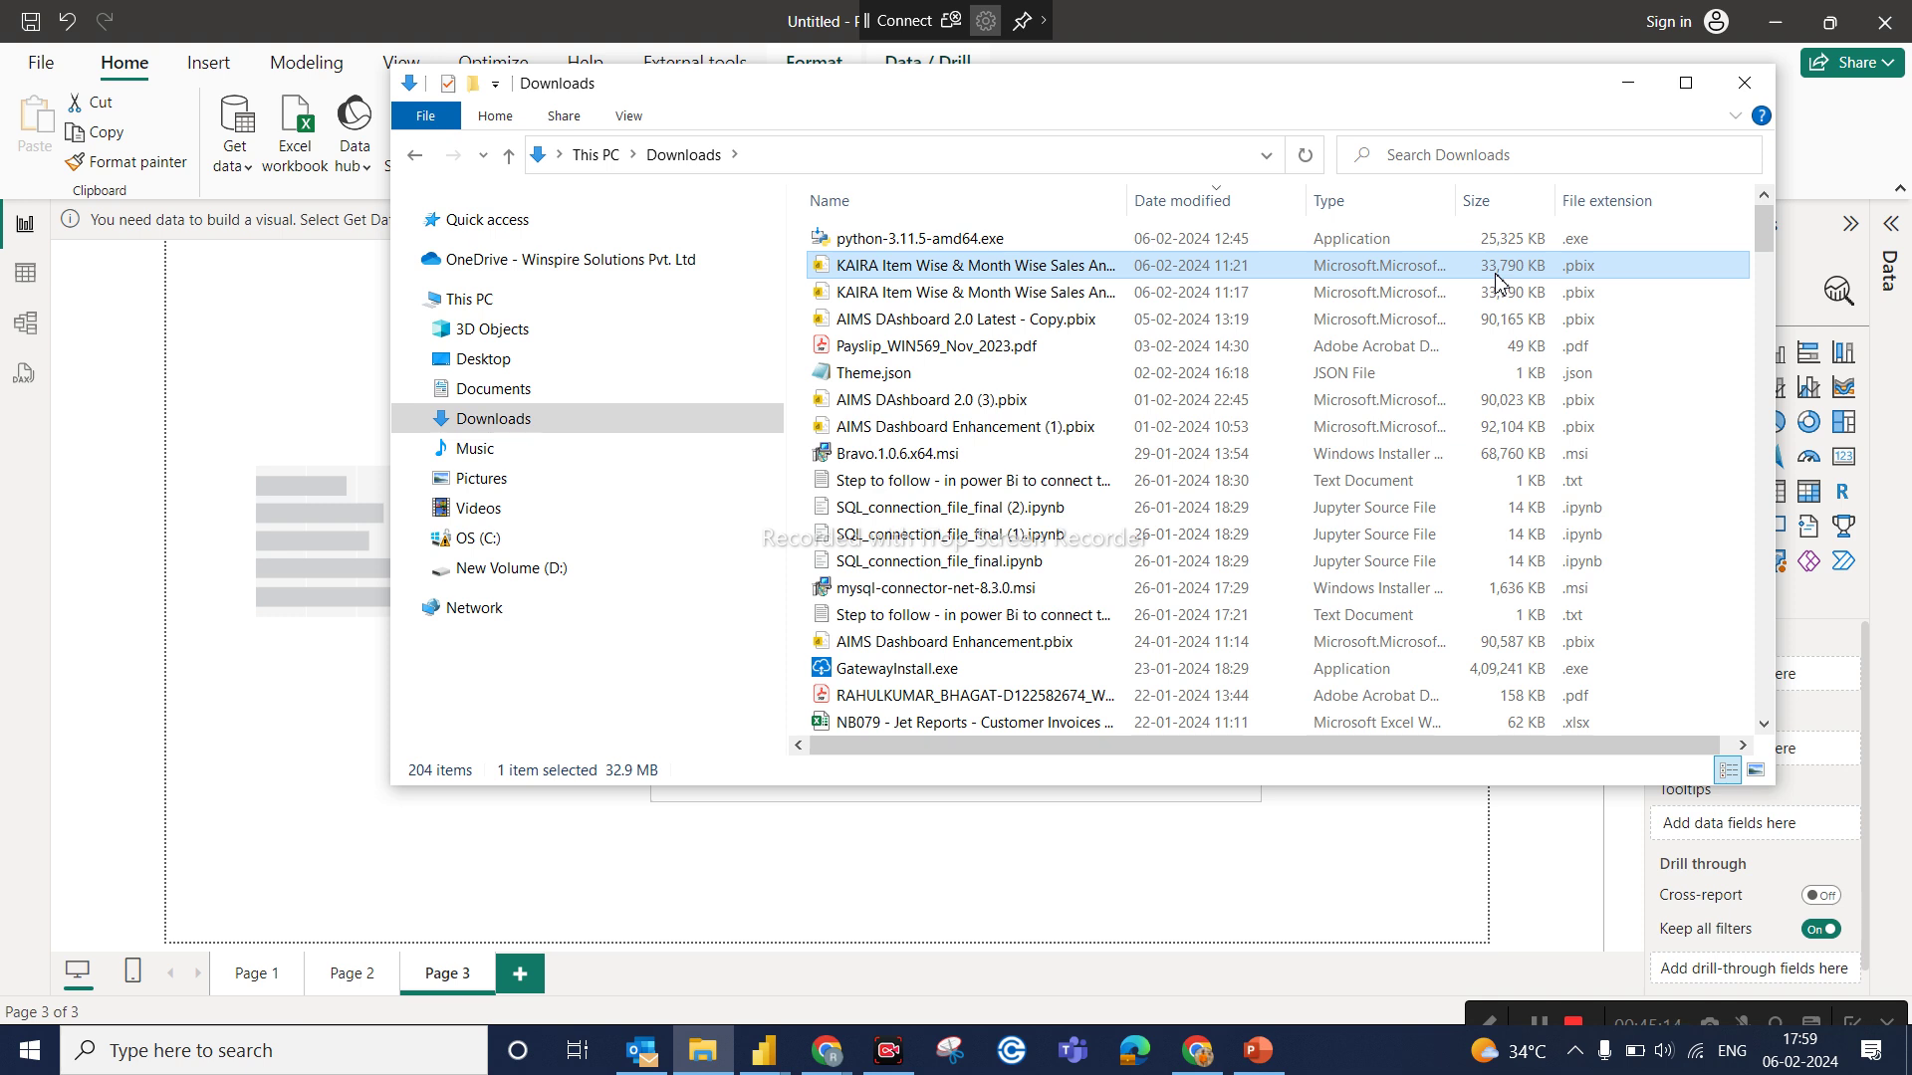
{"action": "double_click", "coordinate": [1070, 279]}
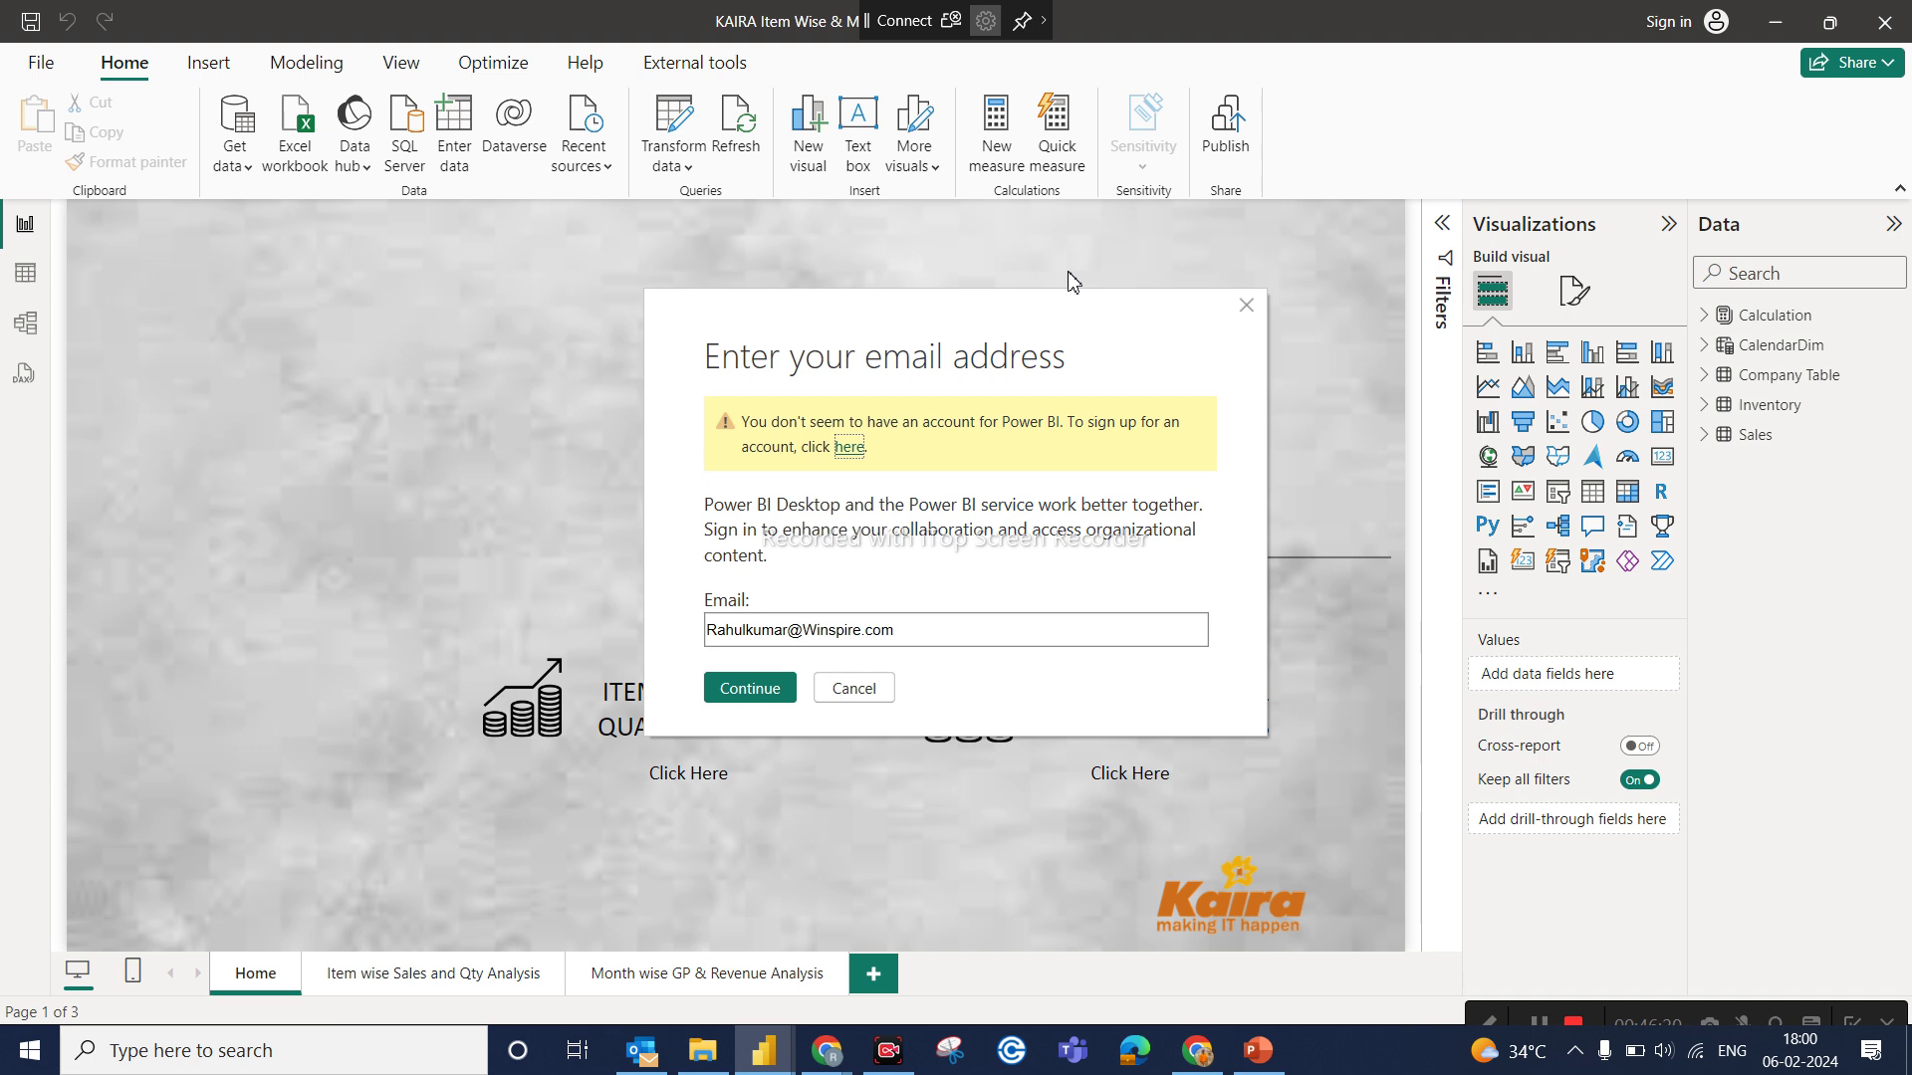
{"action": "left_click", "coordinate": [1248, 307]}
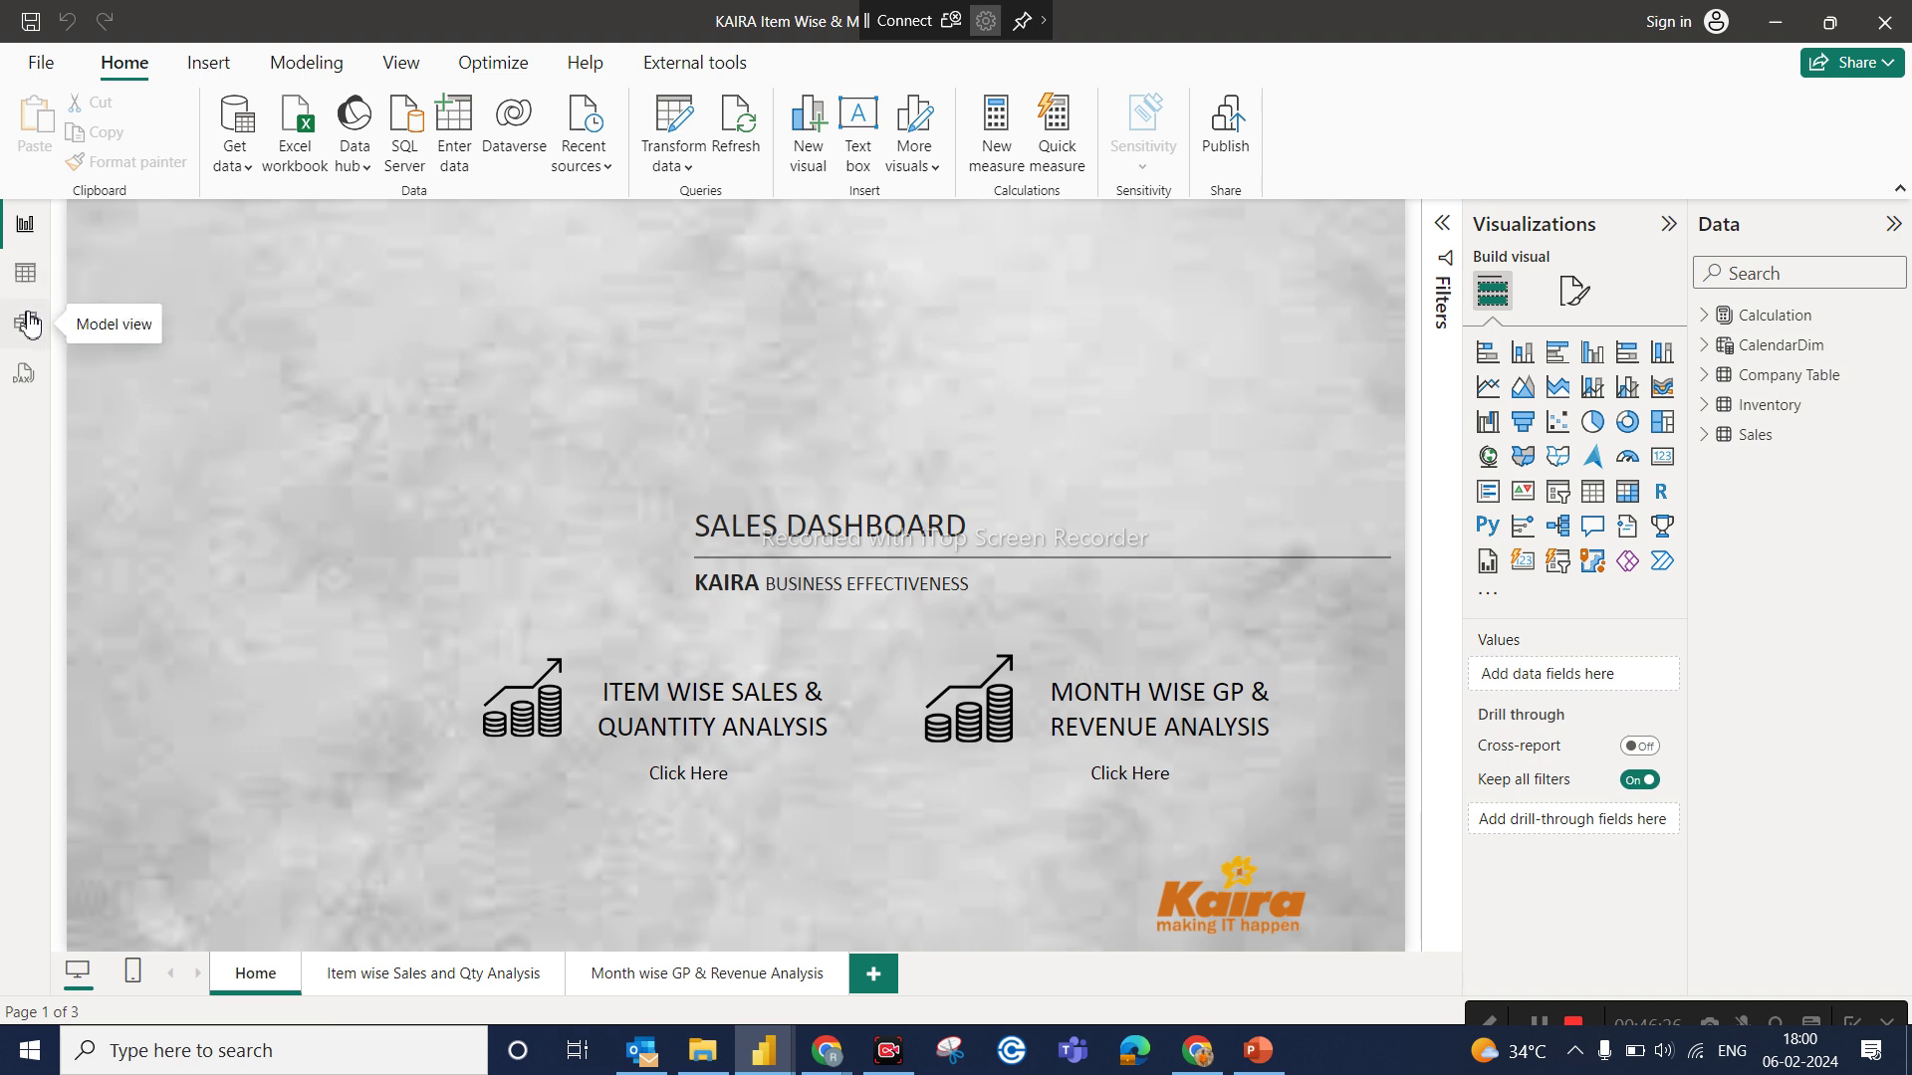
Step: Examine the Sales and Inventory data of the KAIRA report in Table view
{"action": "left_click", "coordinate": [25, 273]}
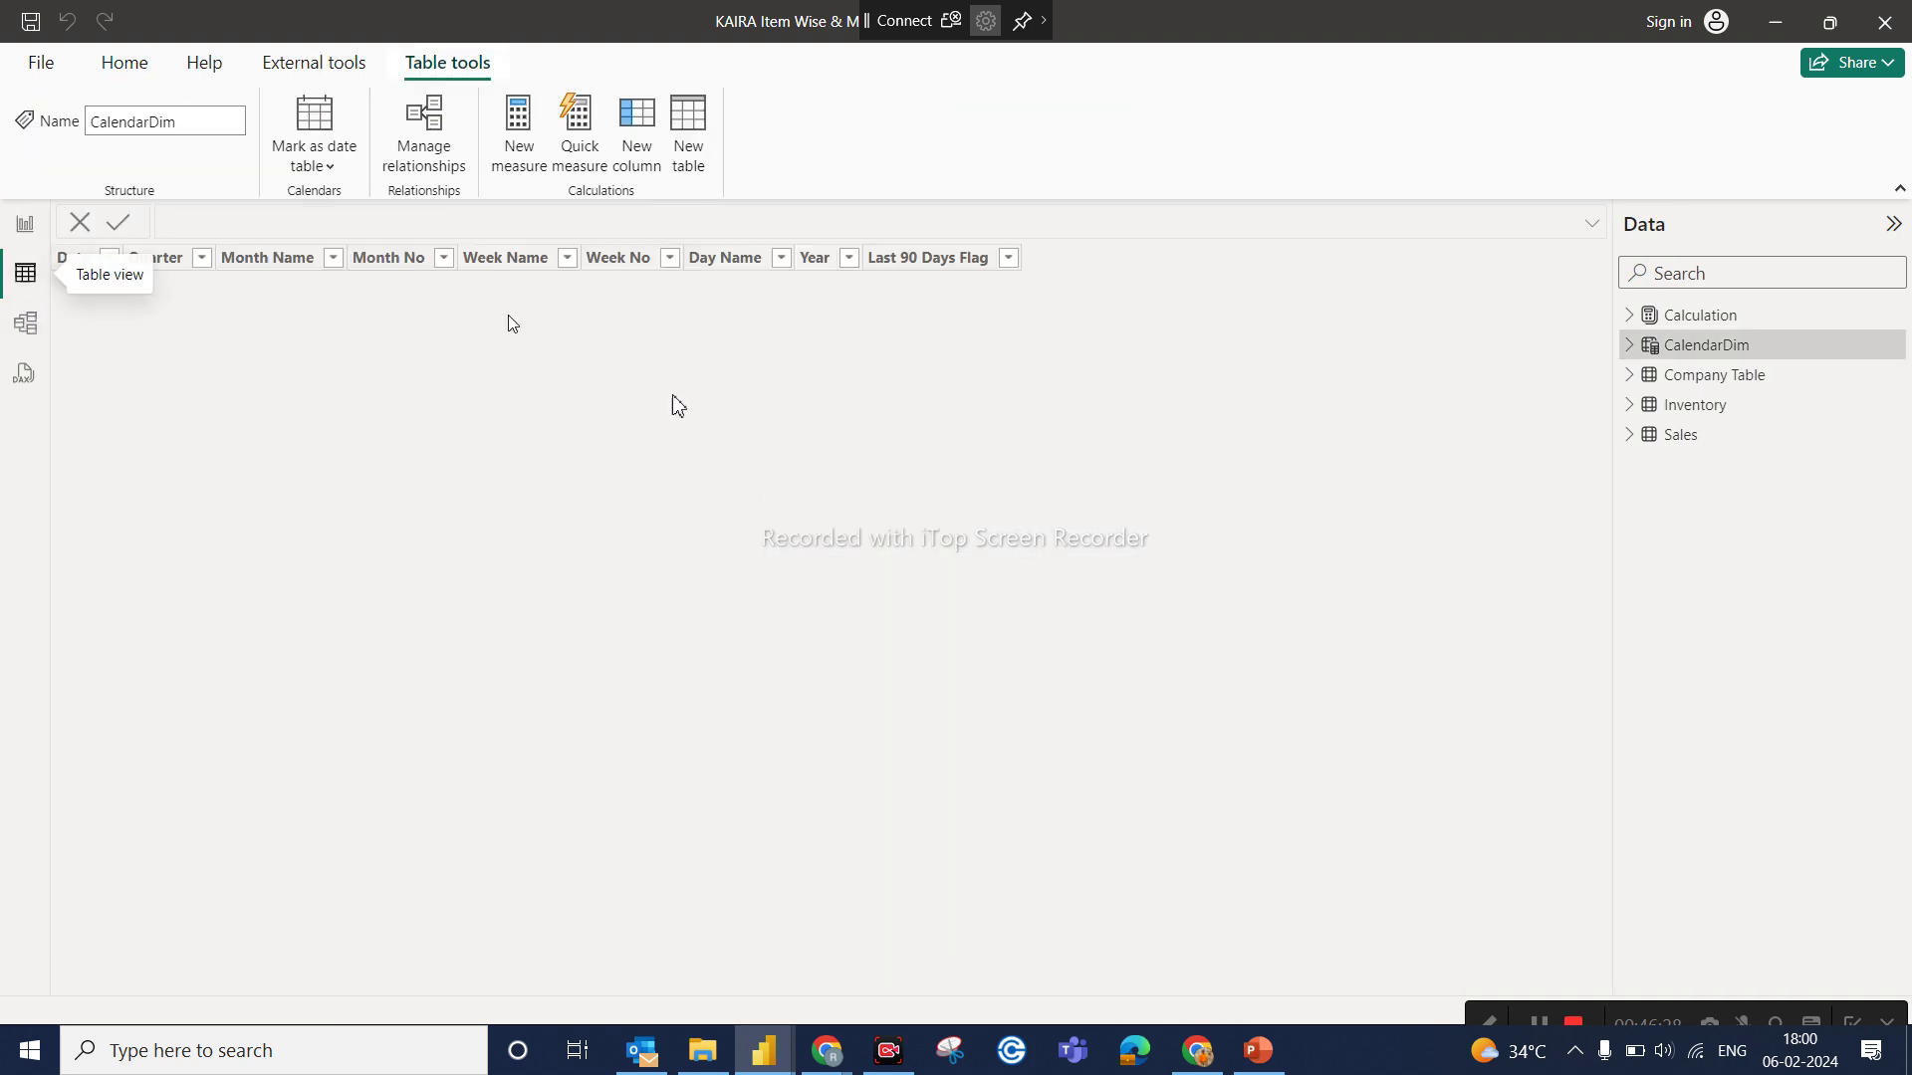
{"action": "left_click", "coordinate": [1702, 459]}
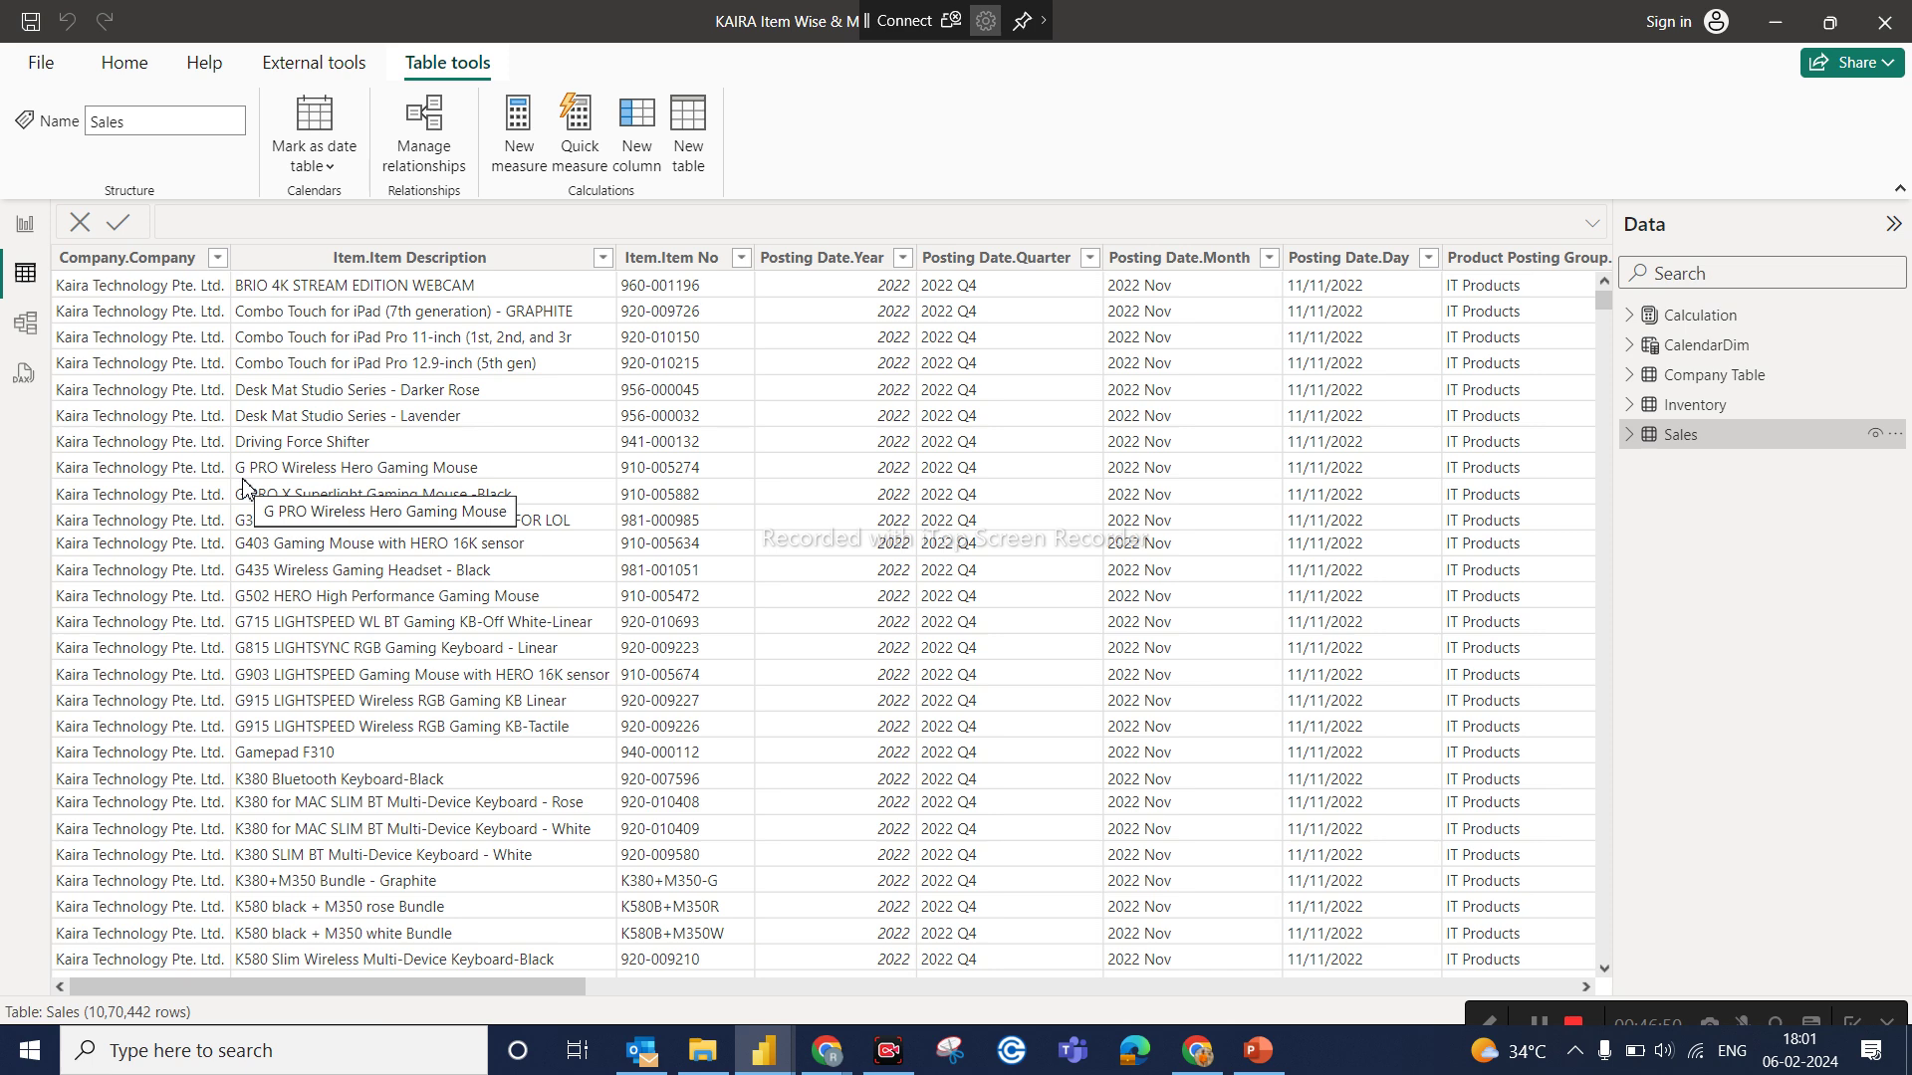
{"action": "left_click", "coordinate": [1719, 413]}
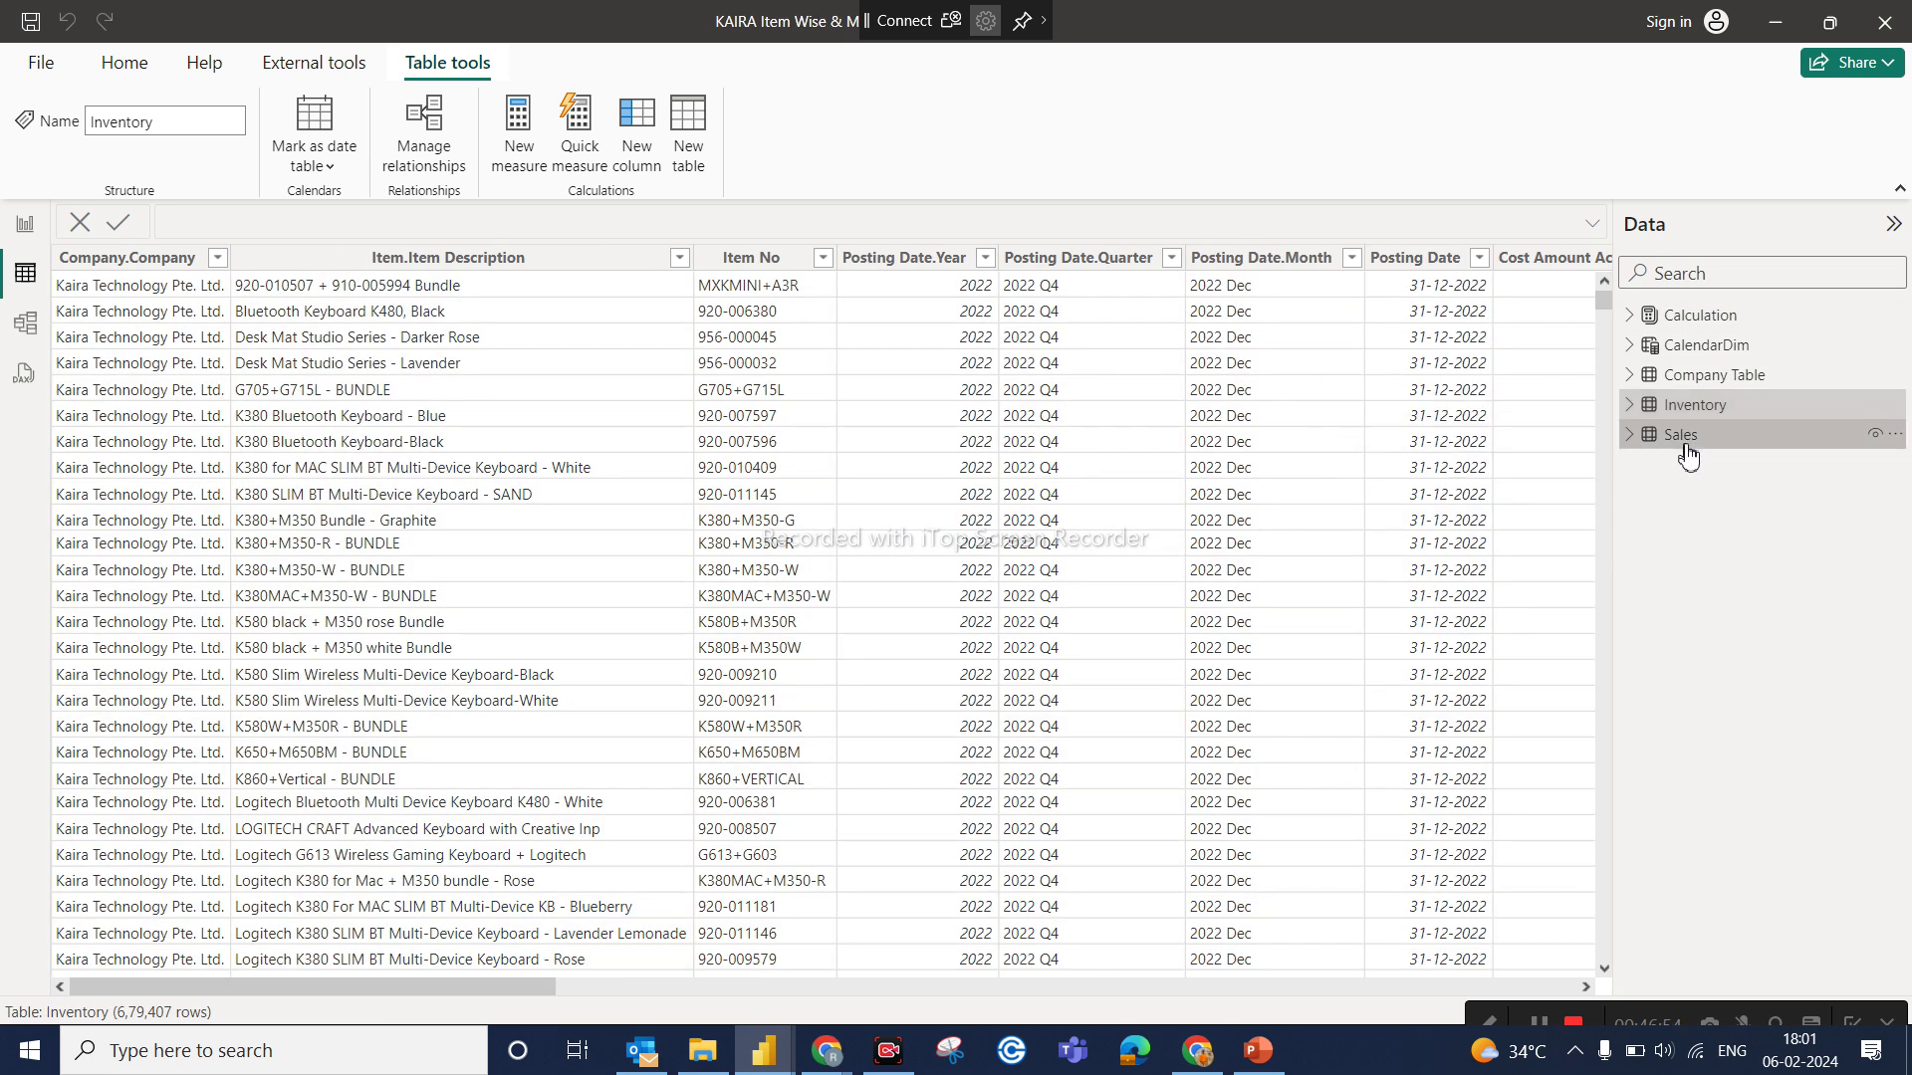
{"action": "left_click", "coordinate": [1686, 446]}
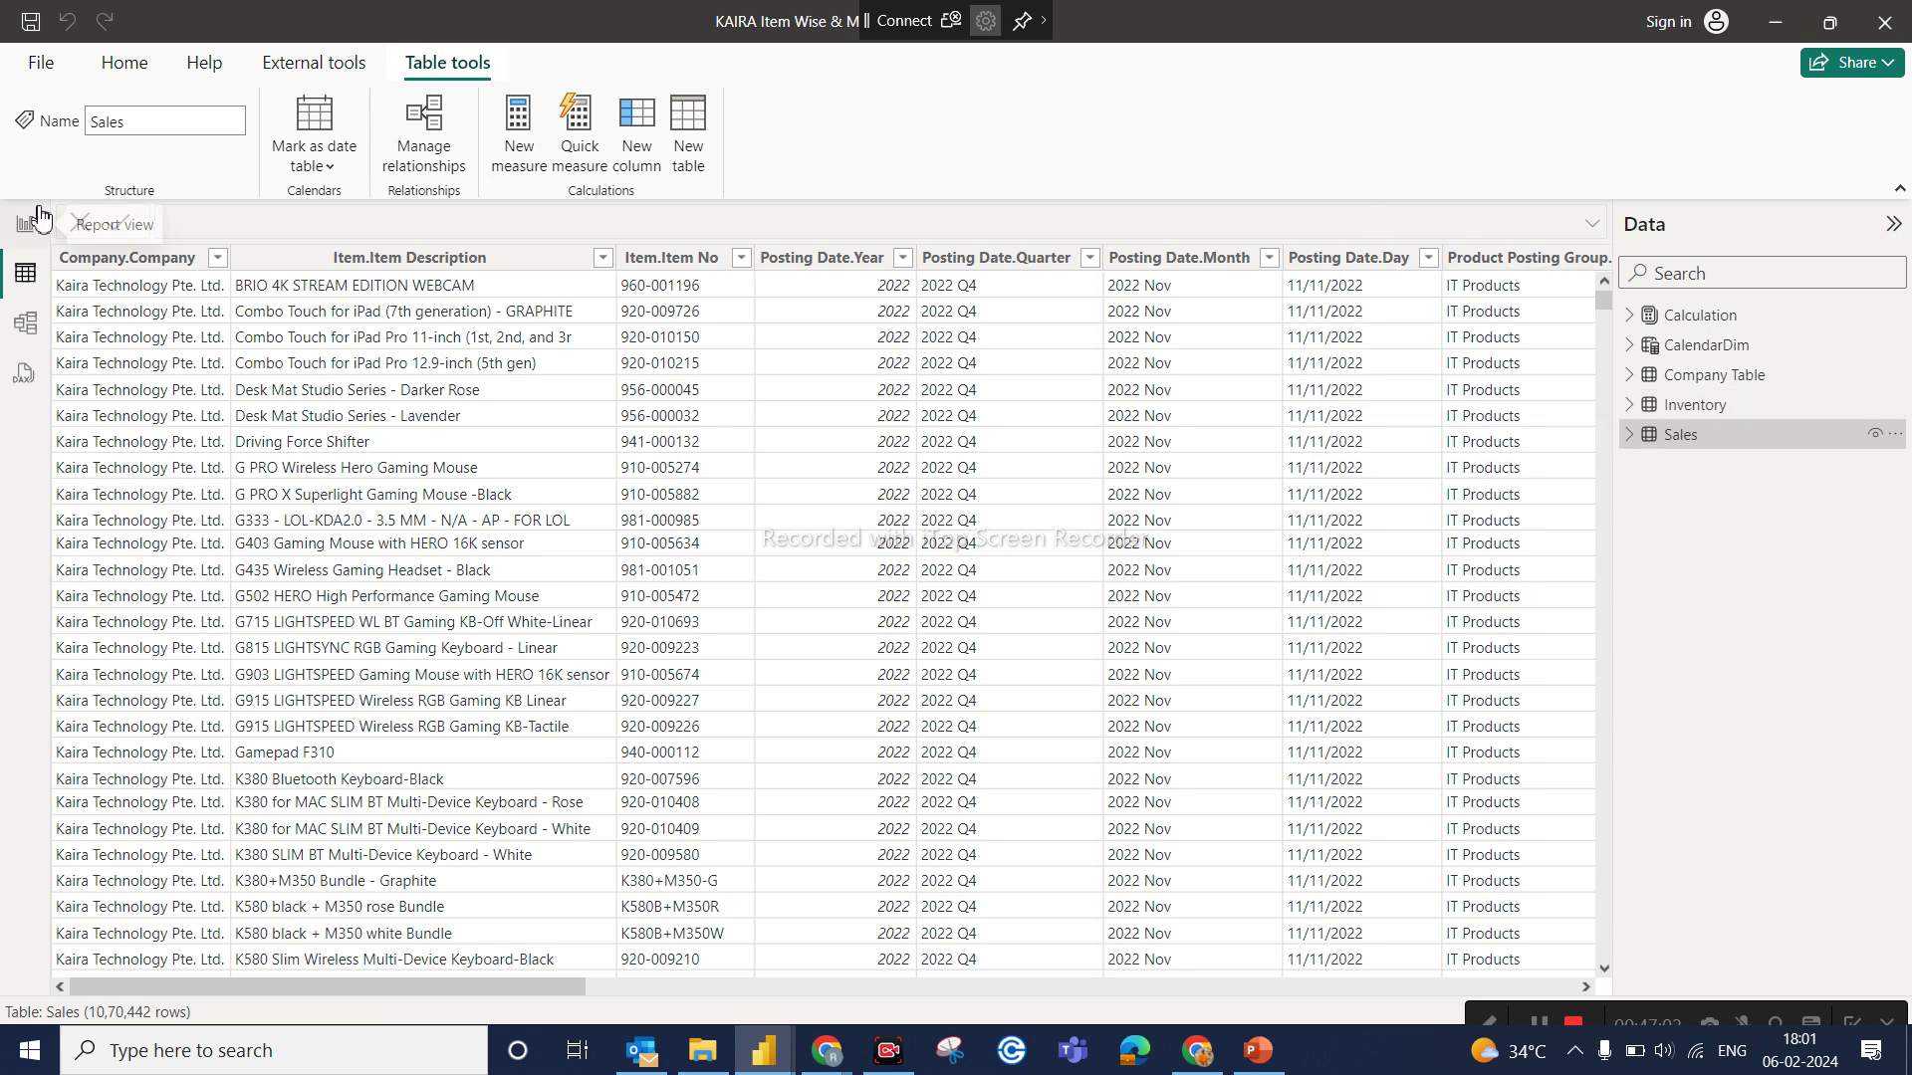
Step: View the Item wise Sales and Qty Analysis page in Report view, showing and hiding its Filters pane
{"action": "left_click", "coordinate": [23, 235]}
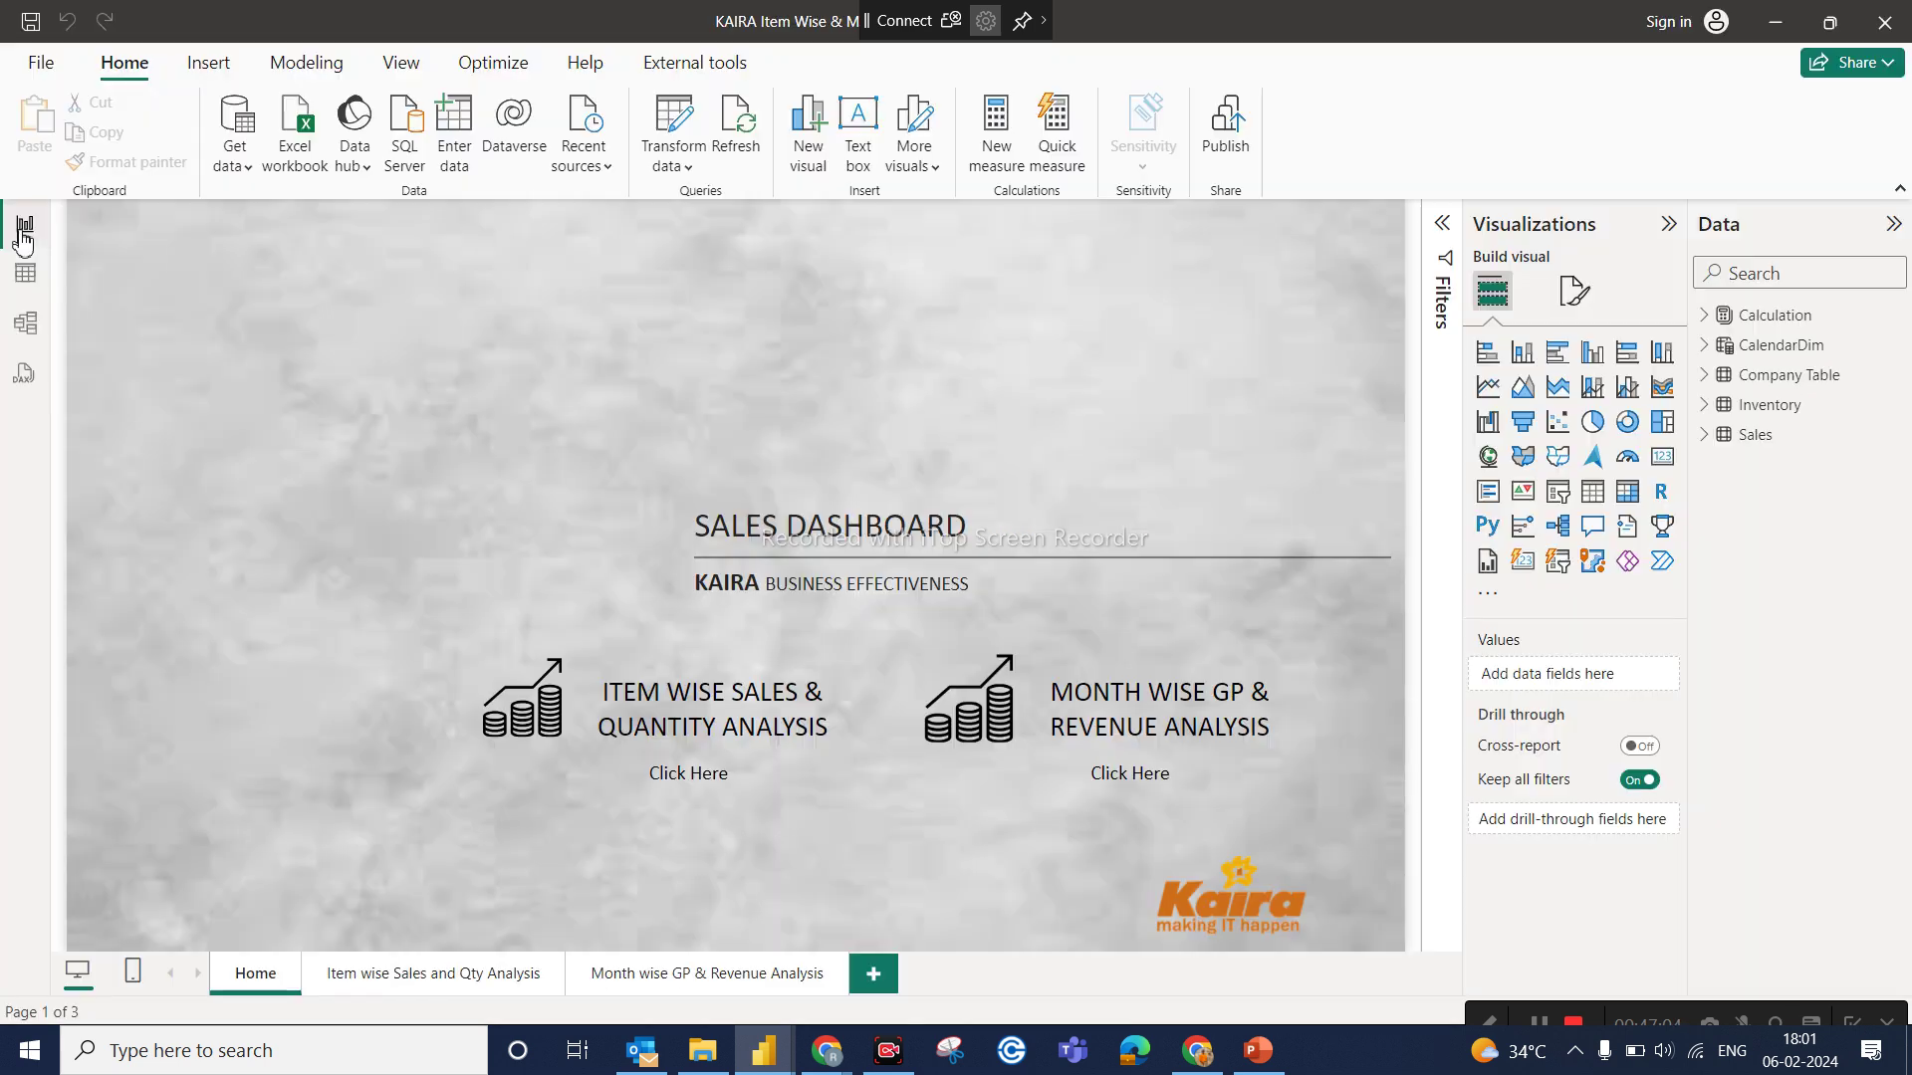
{"action": "left_click", "coordinate": [447, 975]}
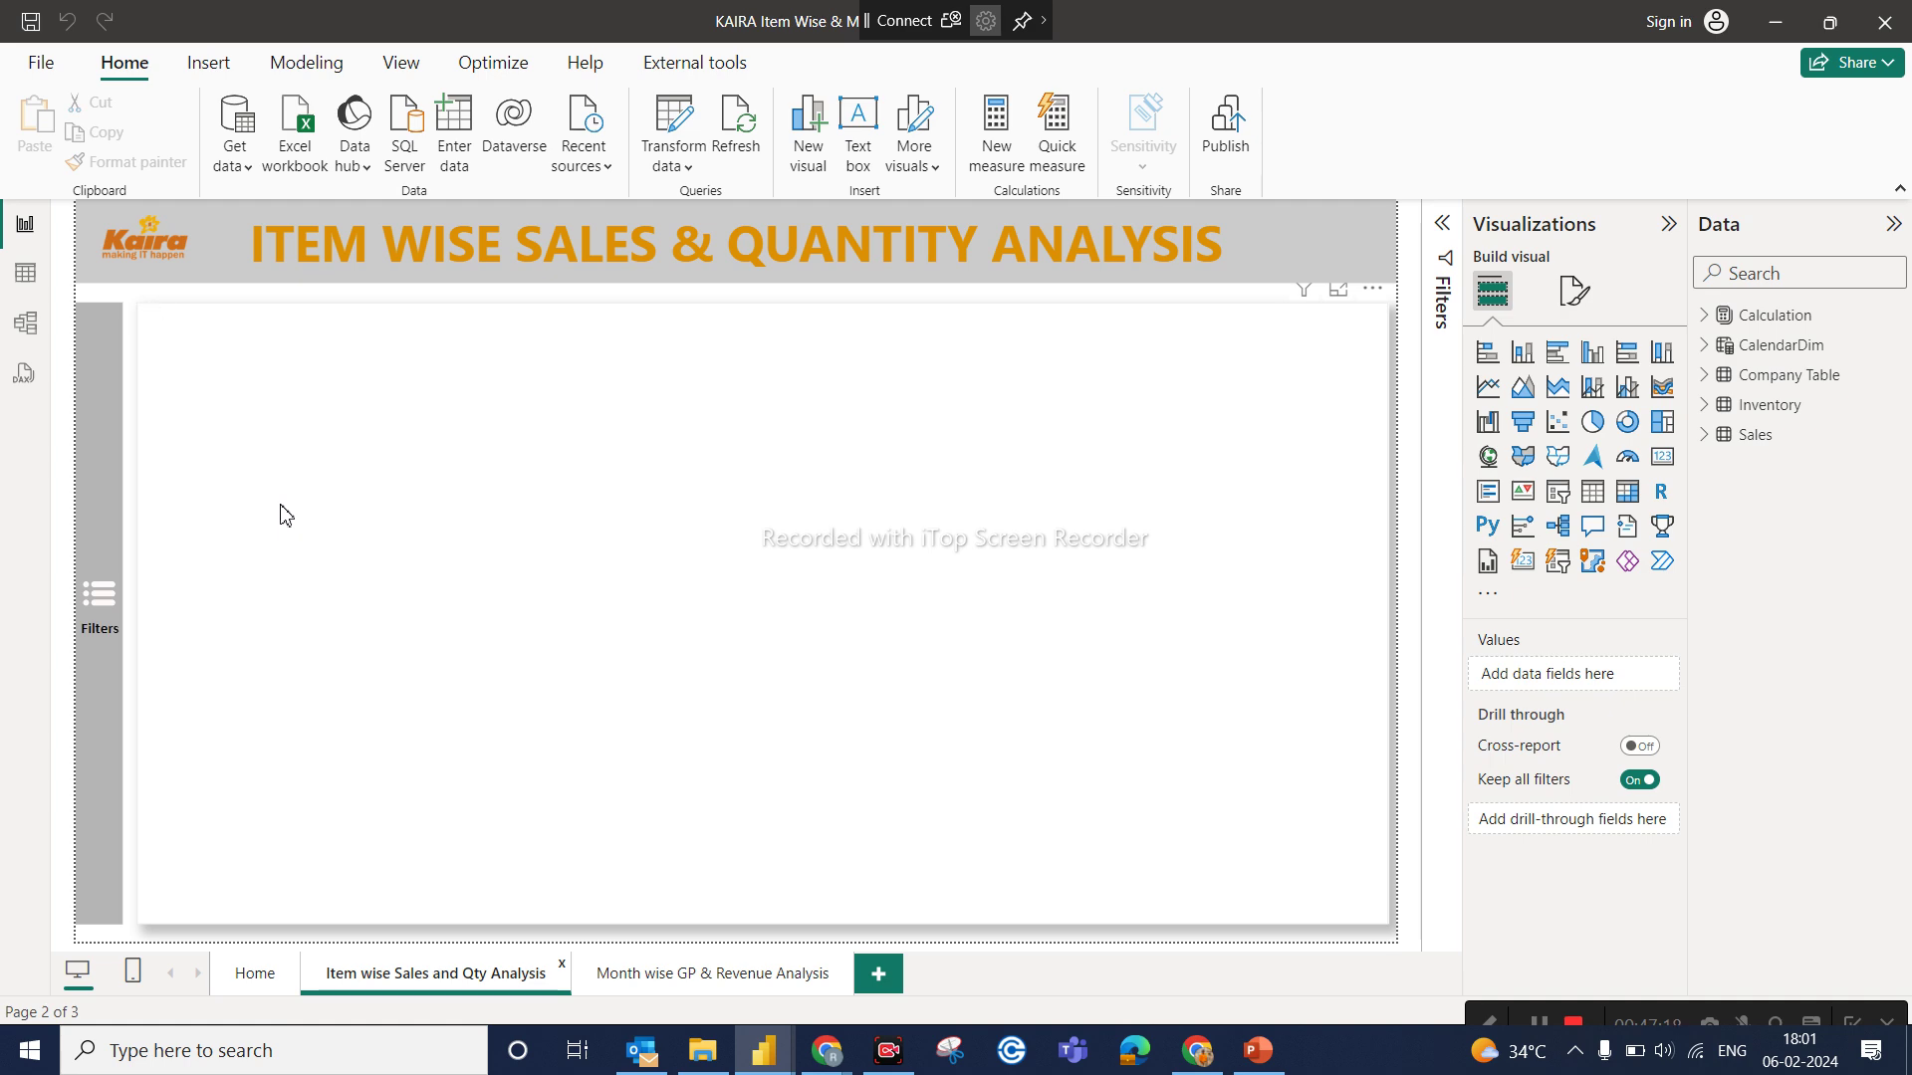
{"action": "left_click", "coordinate": [110, 617], "text": "ctrl"}
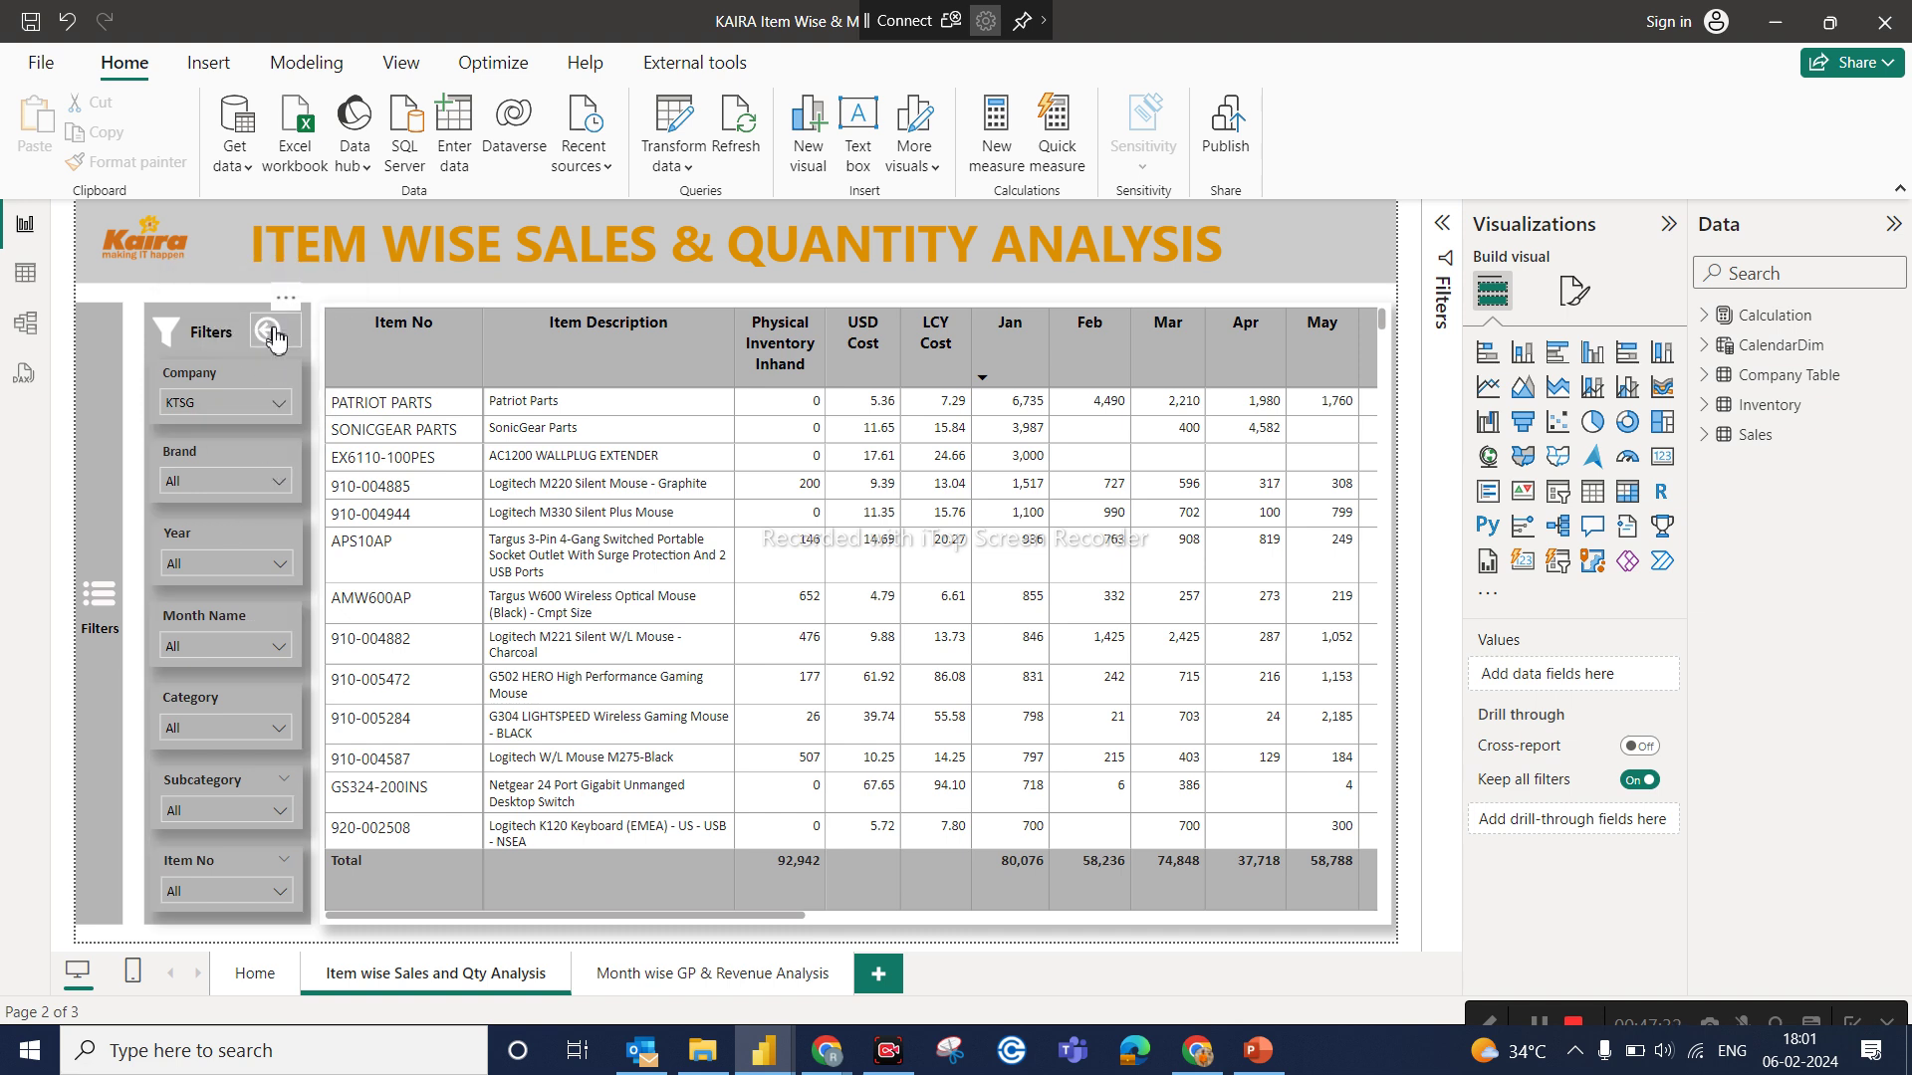
{"action": "left_click", "coordinate": [275, 333]}
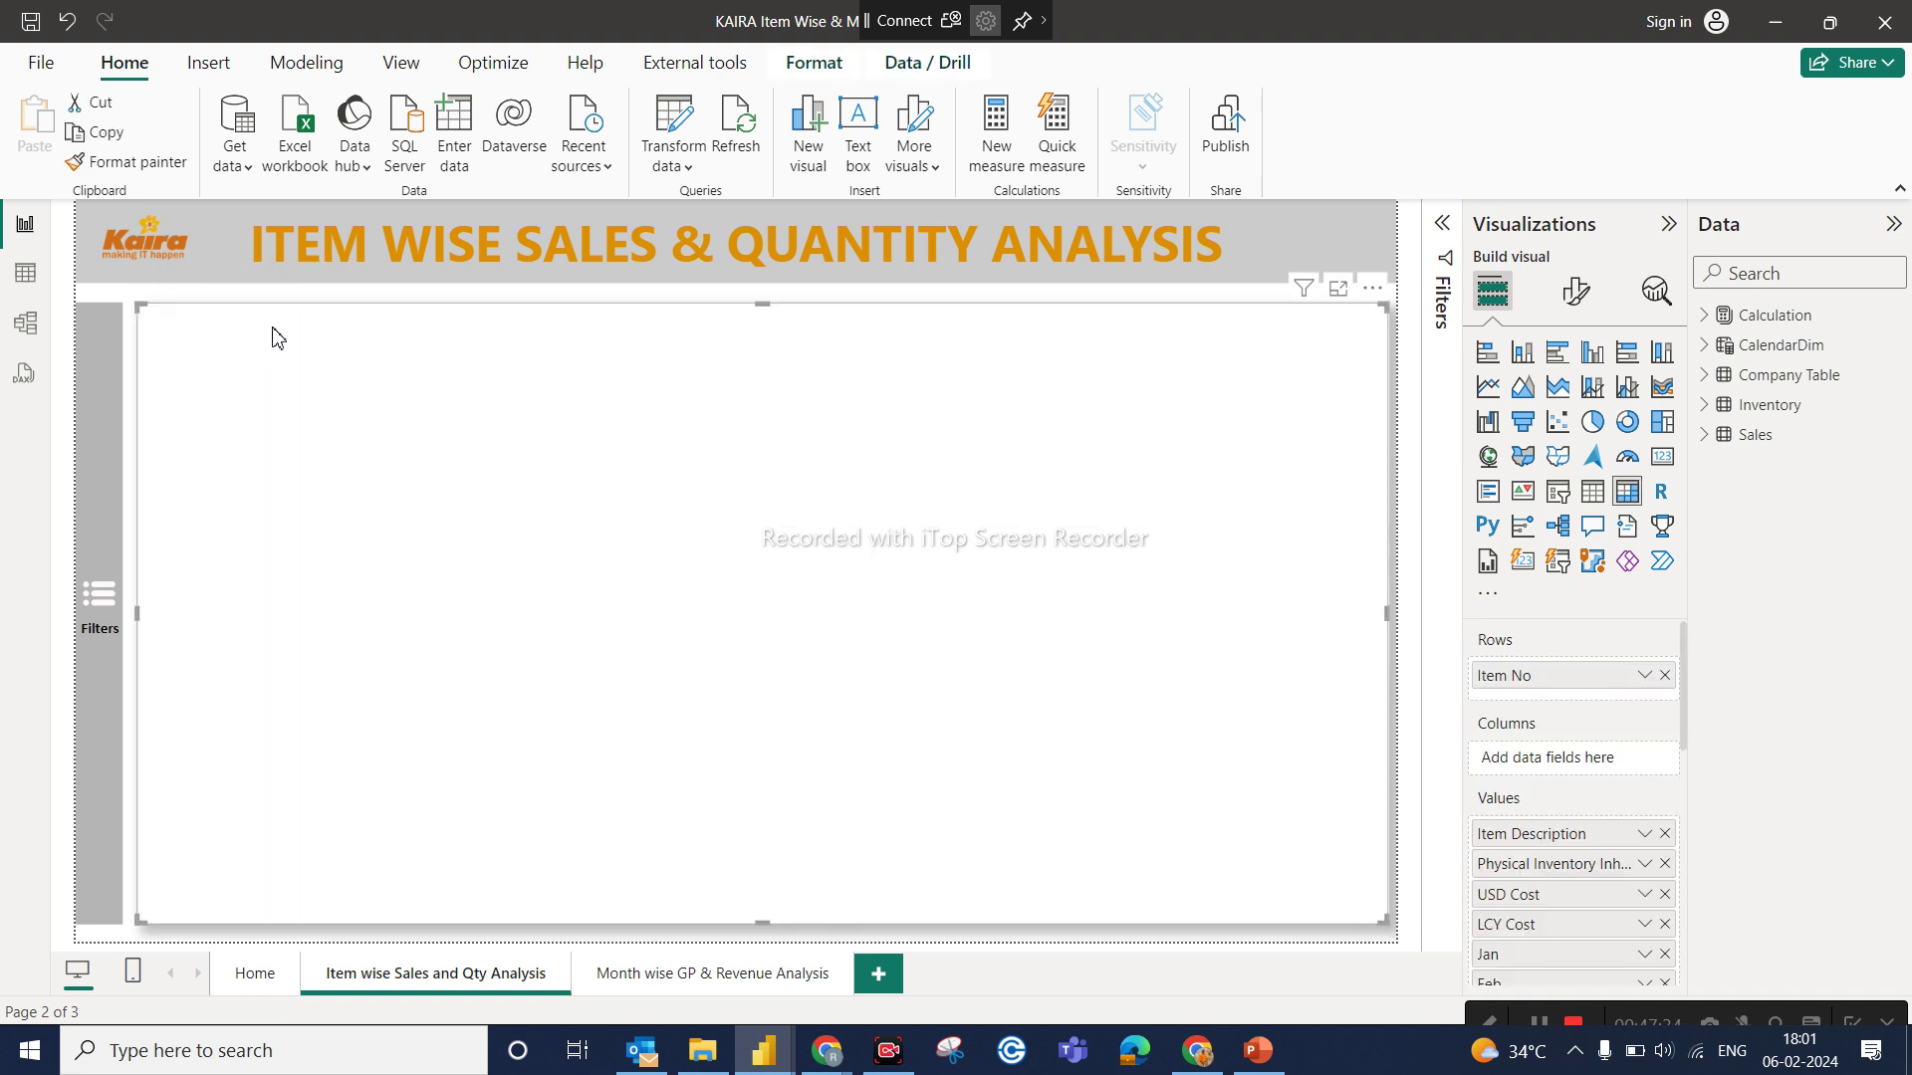
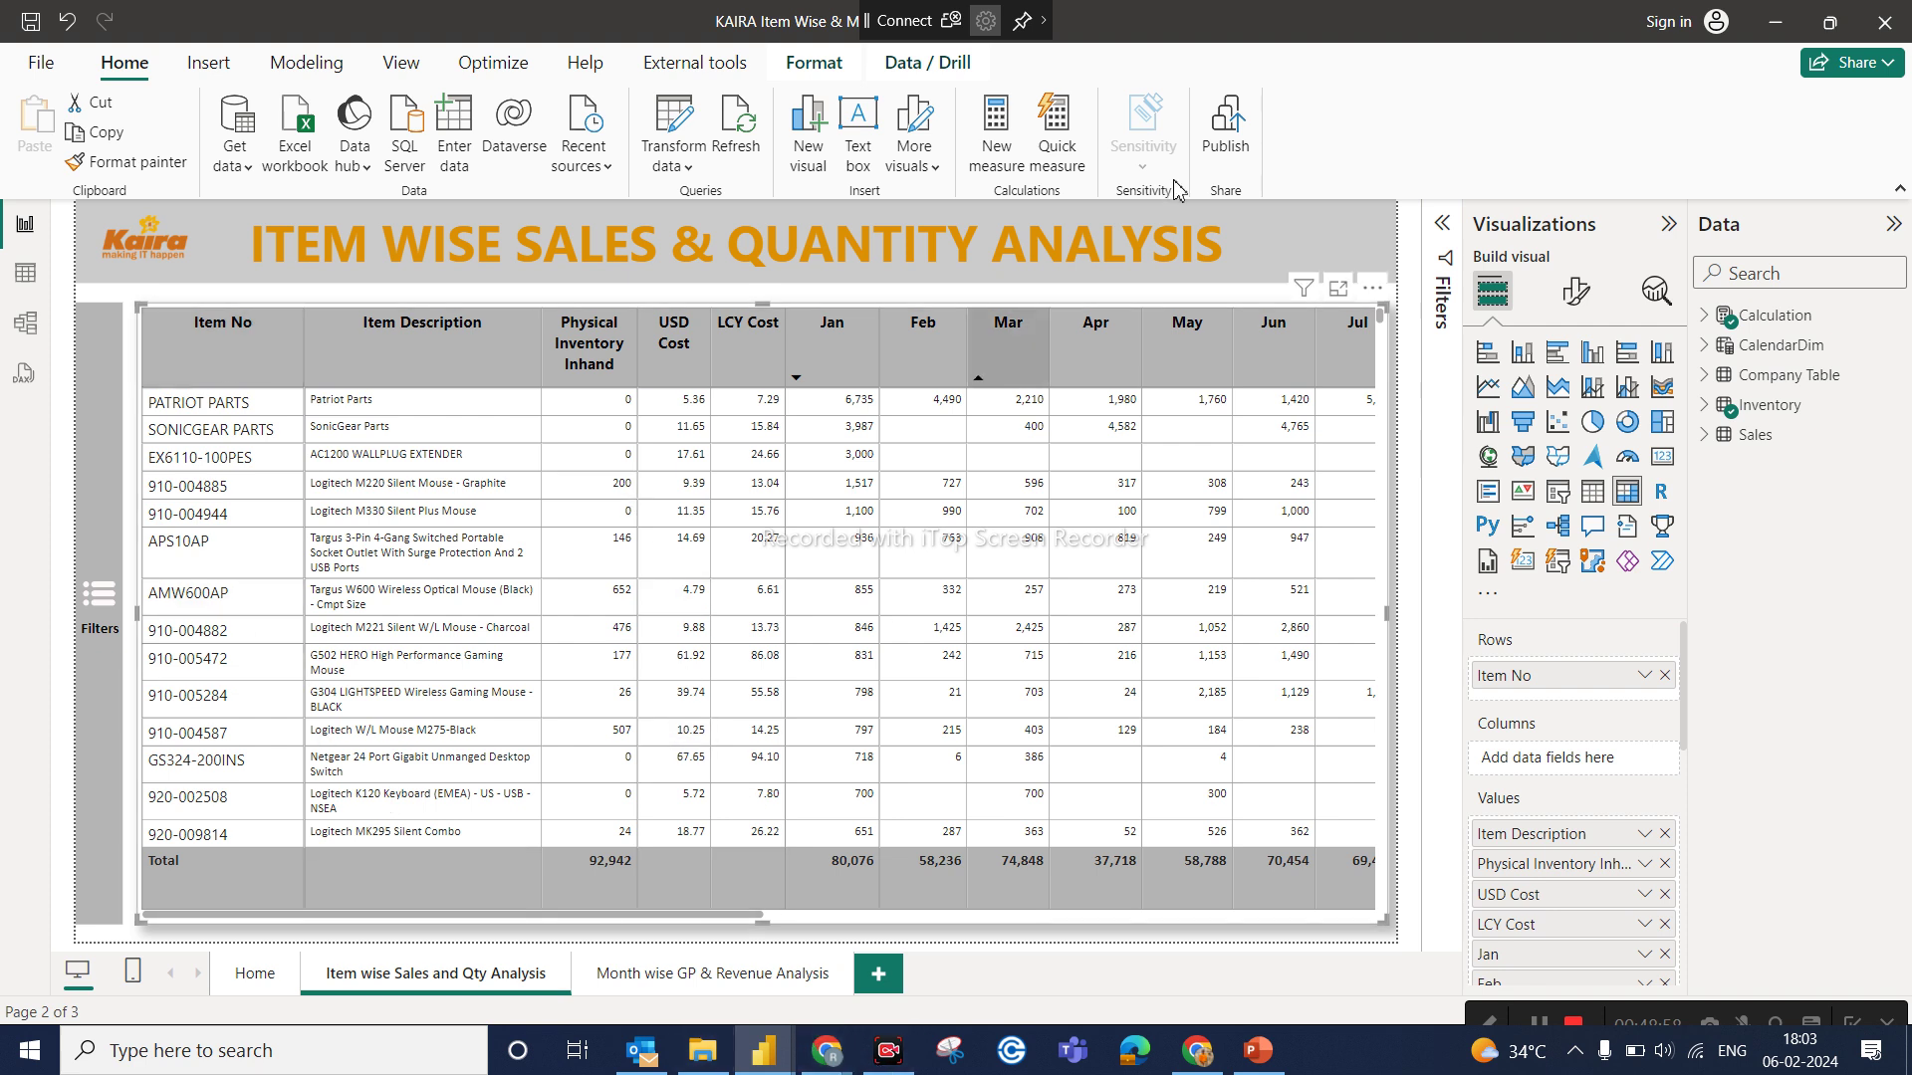
Step: Close the KAIRA report and the Downloads folder, and cancel saving the untitled report
{"action": "left_click", "coordinate": [1897, 27]}
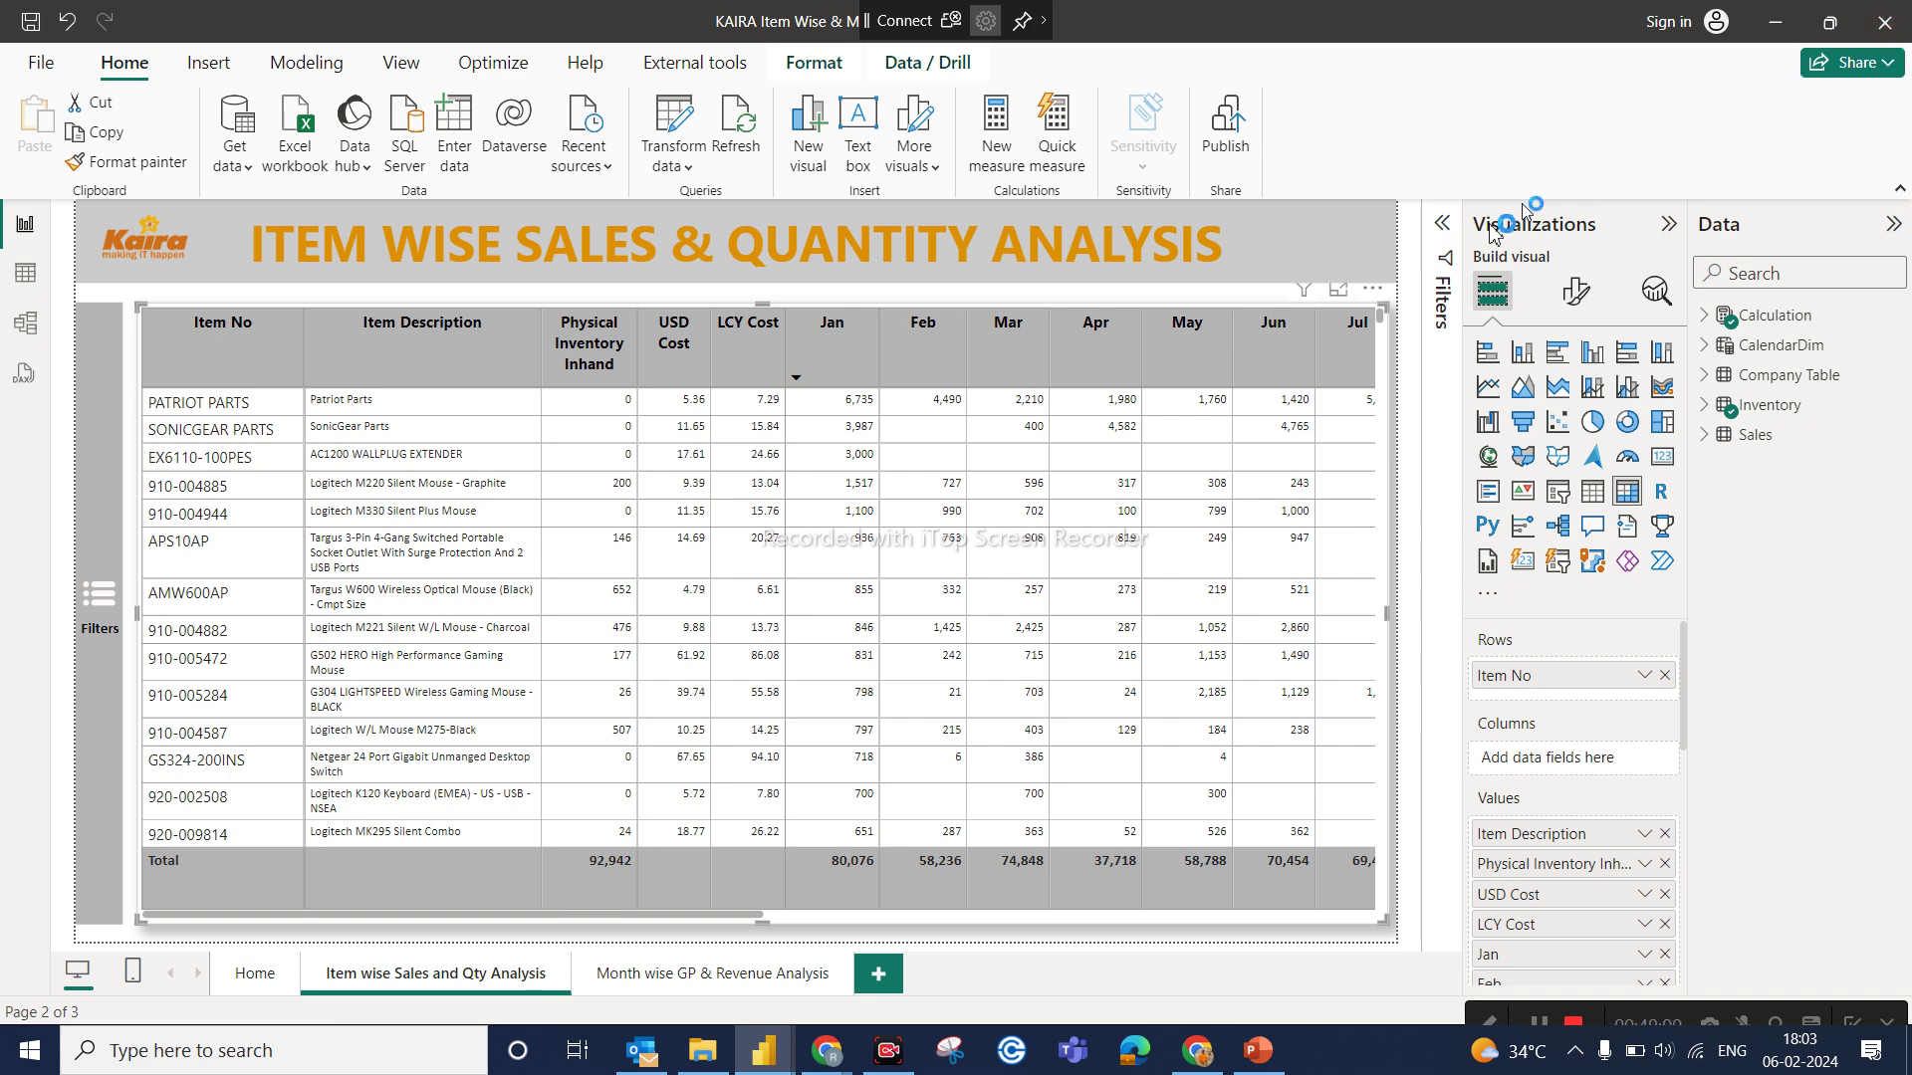
{"action": "left_click", "coordinate": [1028, 572]}
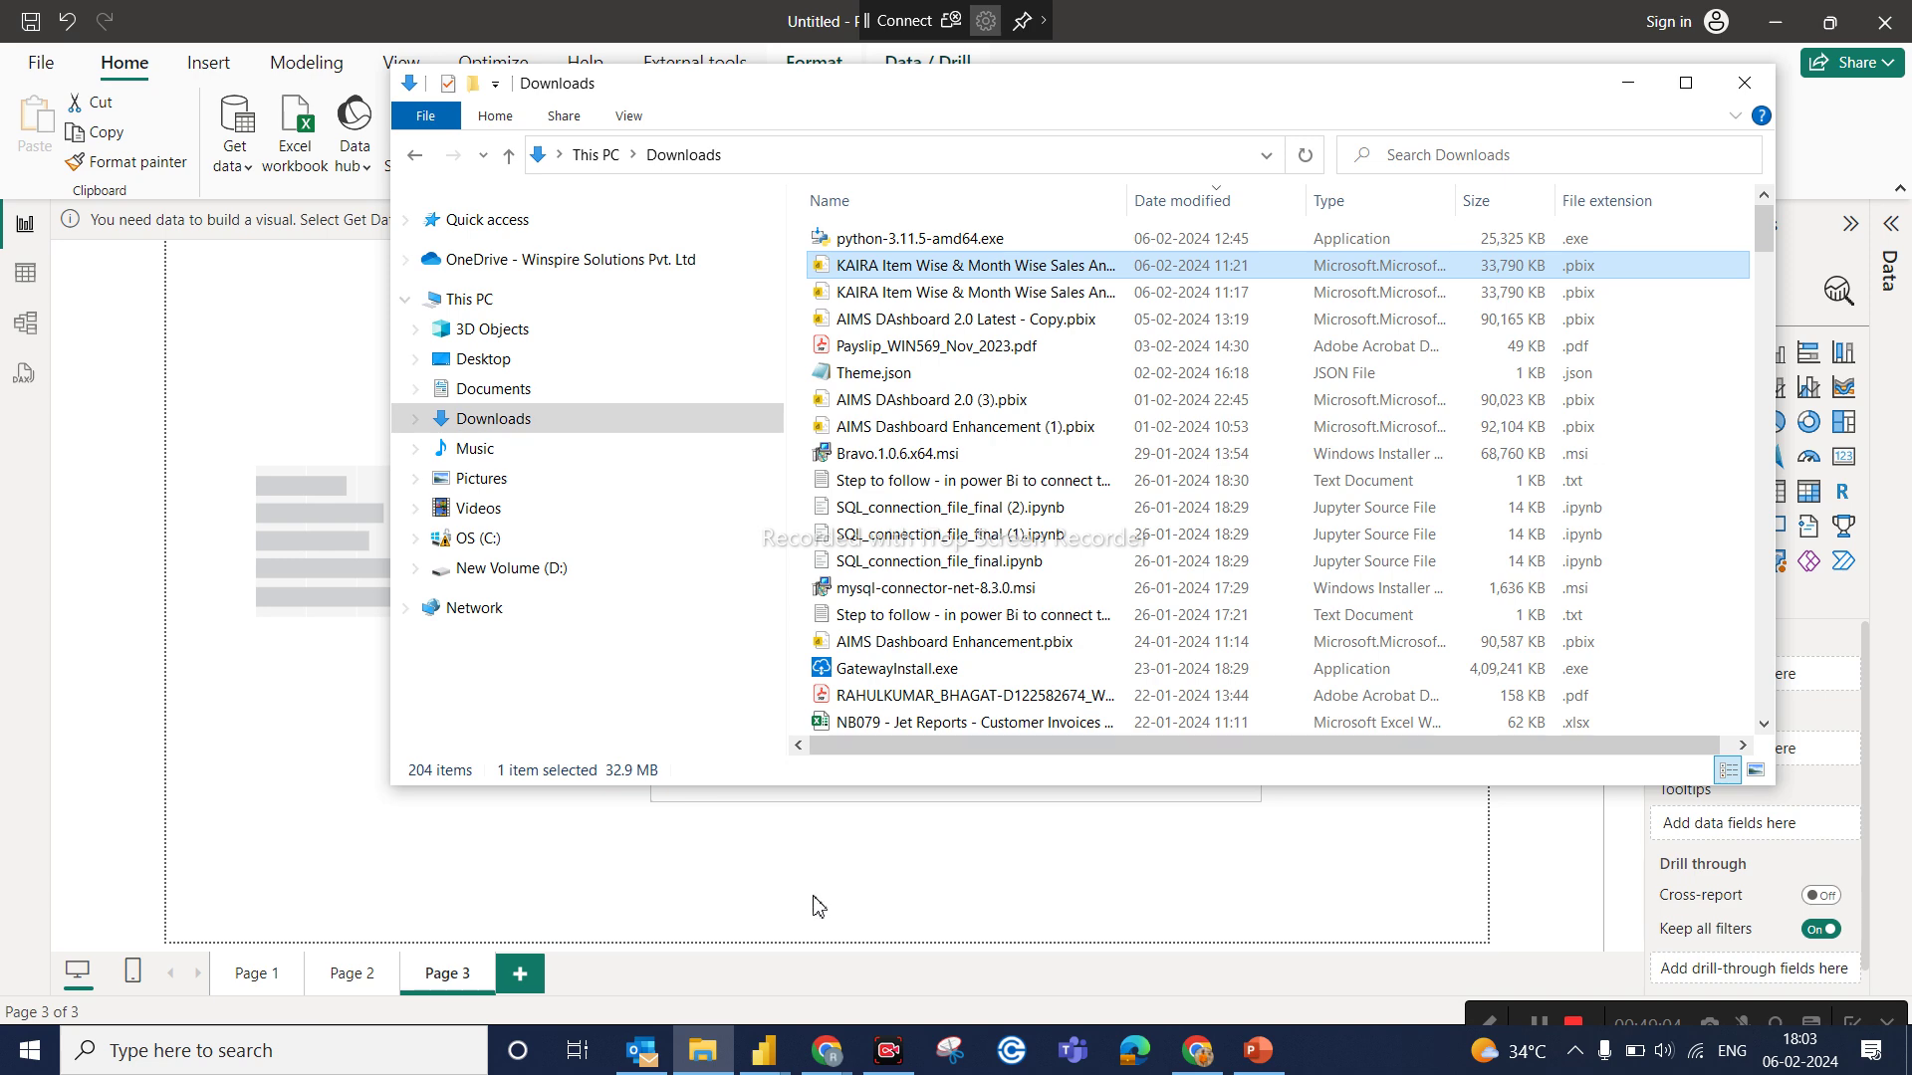
{"action": "left_click", "coordinate": [1744, 83]}
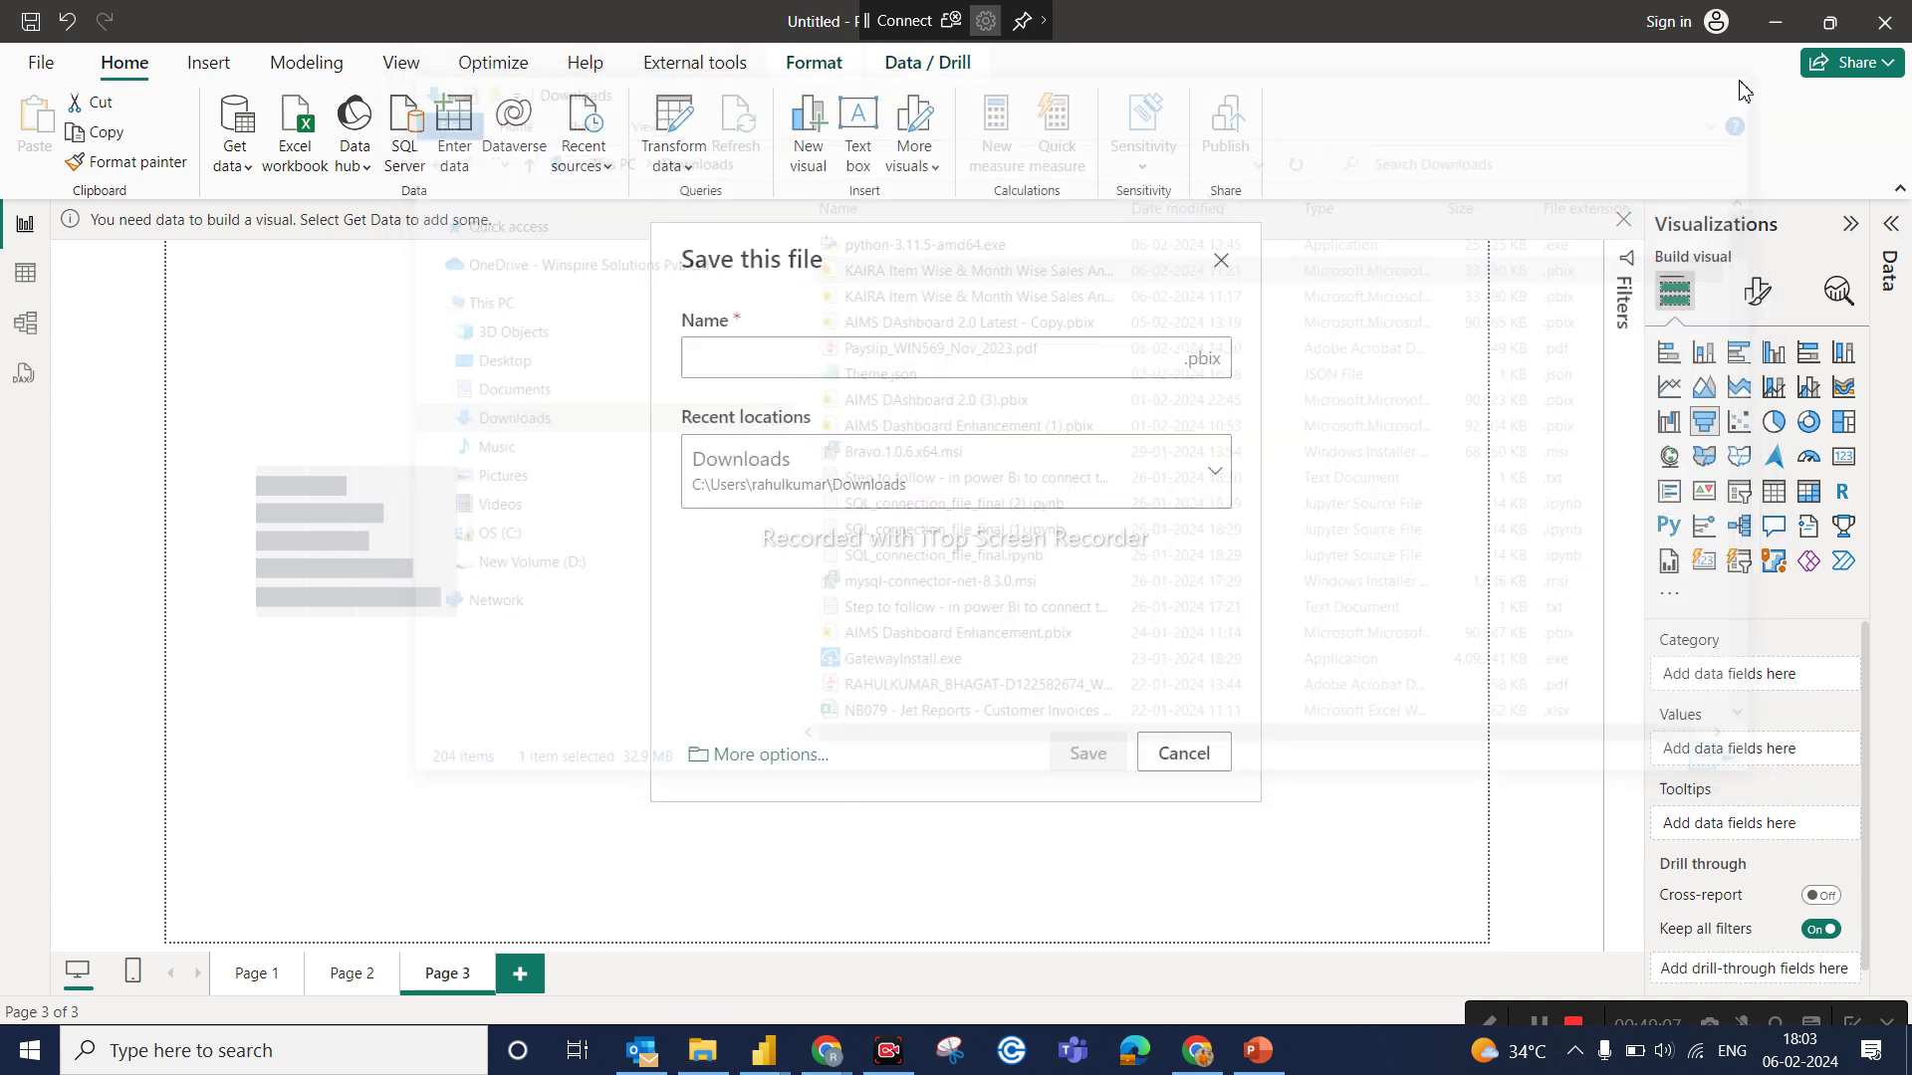
{"action": "left_click", "coordinate": [1189, 757]}
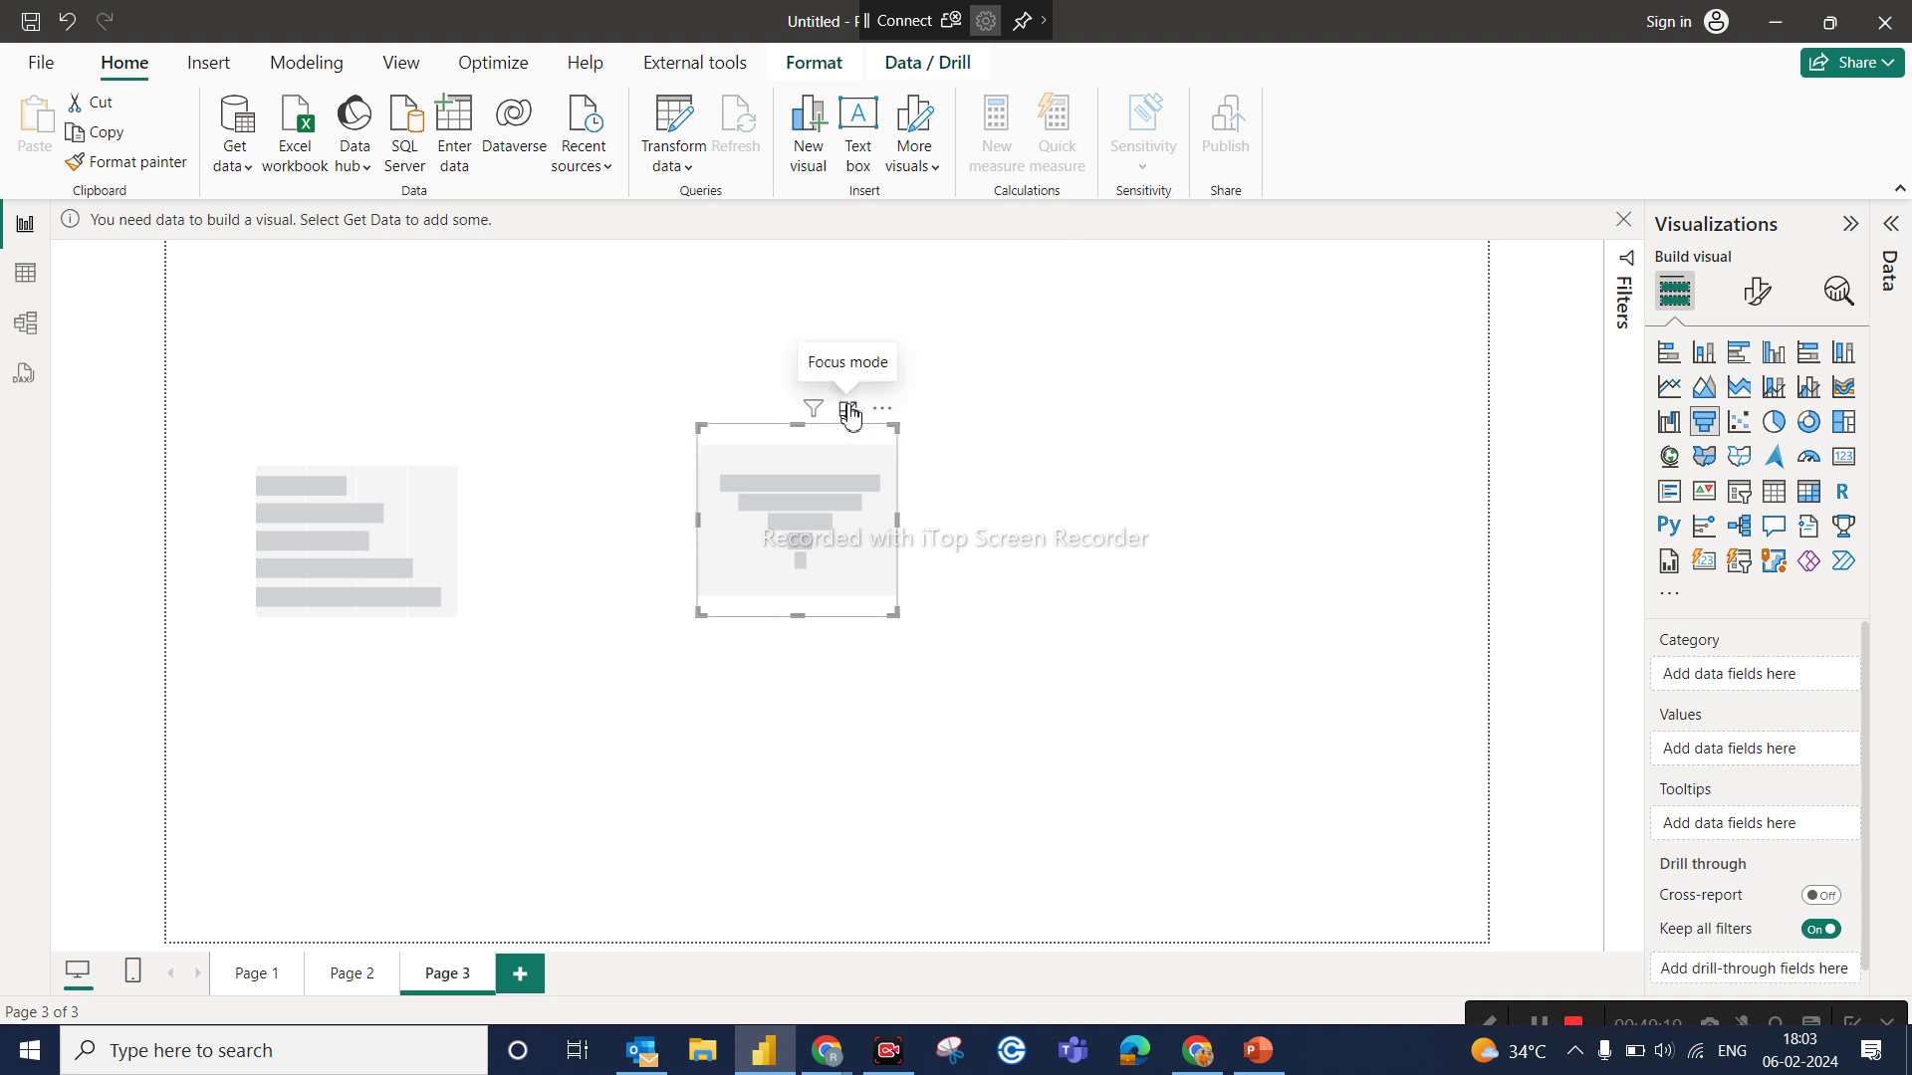
Step: Delete the funnel chart and the stacked bar chart from Page 3
{"action": "key", "text": "Delete"}
{"action": "left_click", "coordinate": [415, 521]}
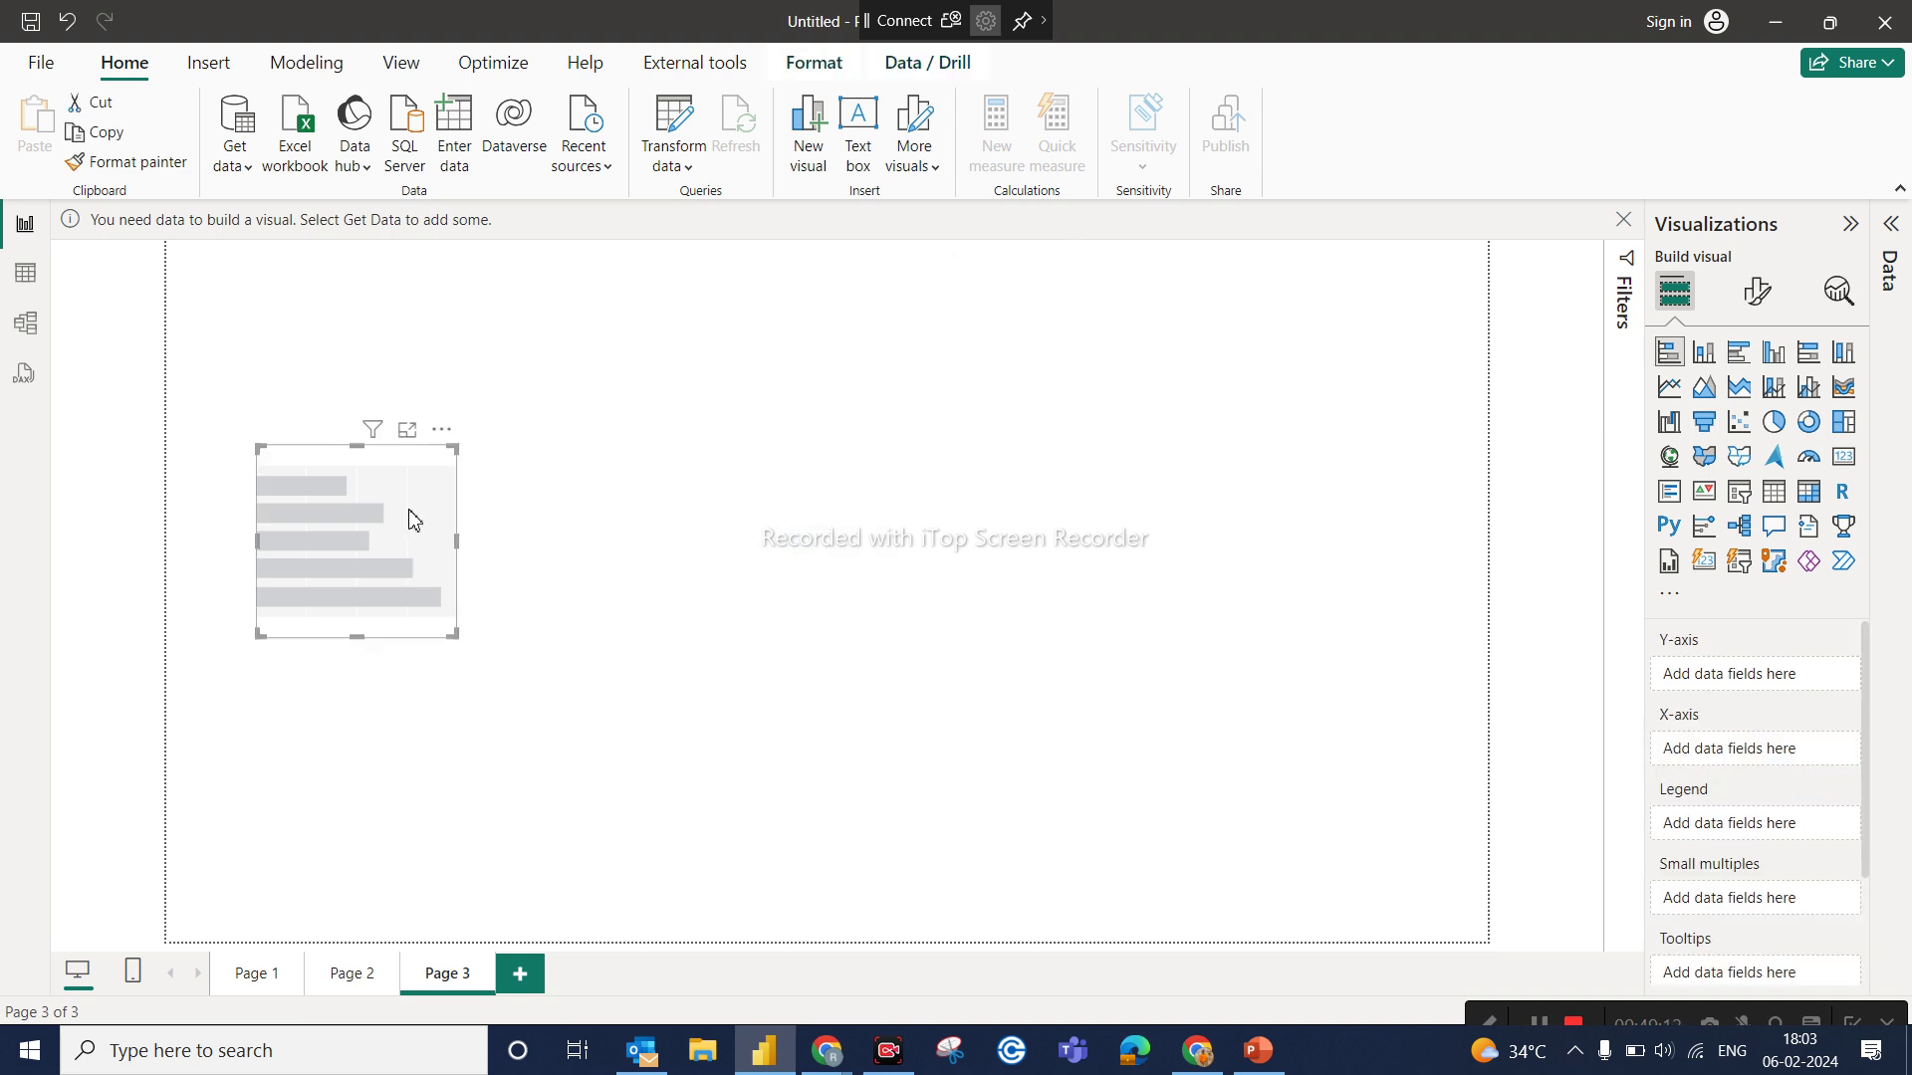
{"action": "key", "text": "Delete"}
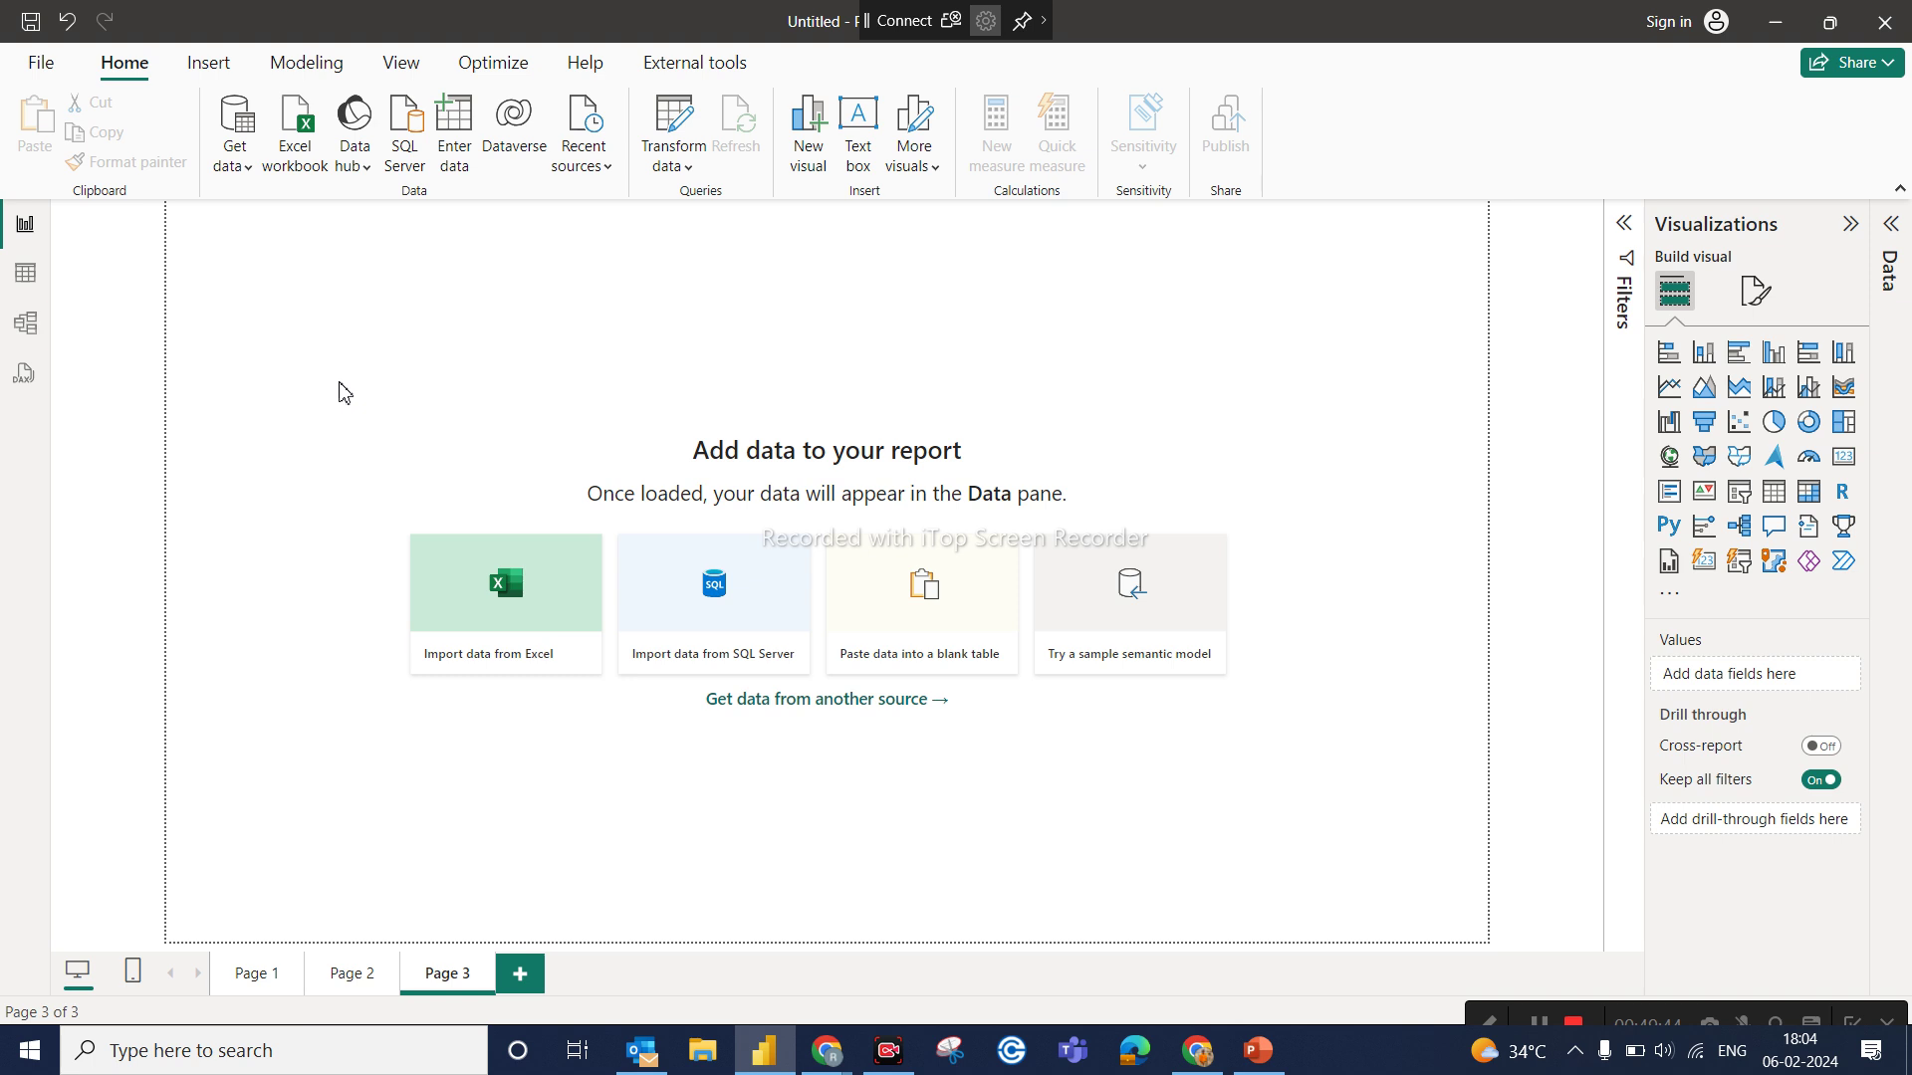
Step: Open the full Get Data connector list and look through all sources, including the File and Database categories
{"action": "left_click", "coordinate": [252, 176]}
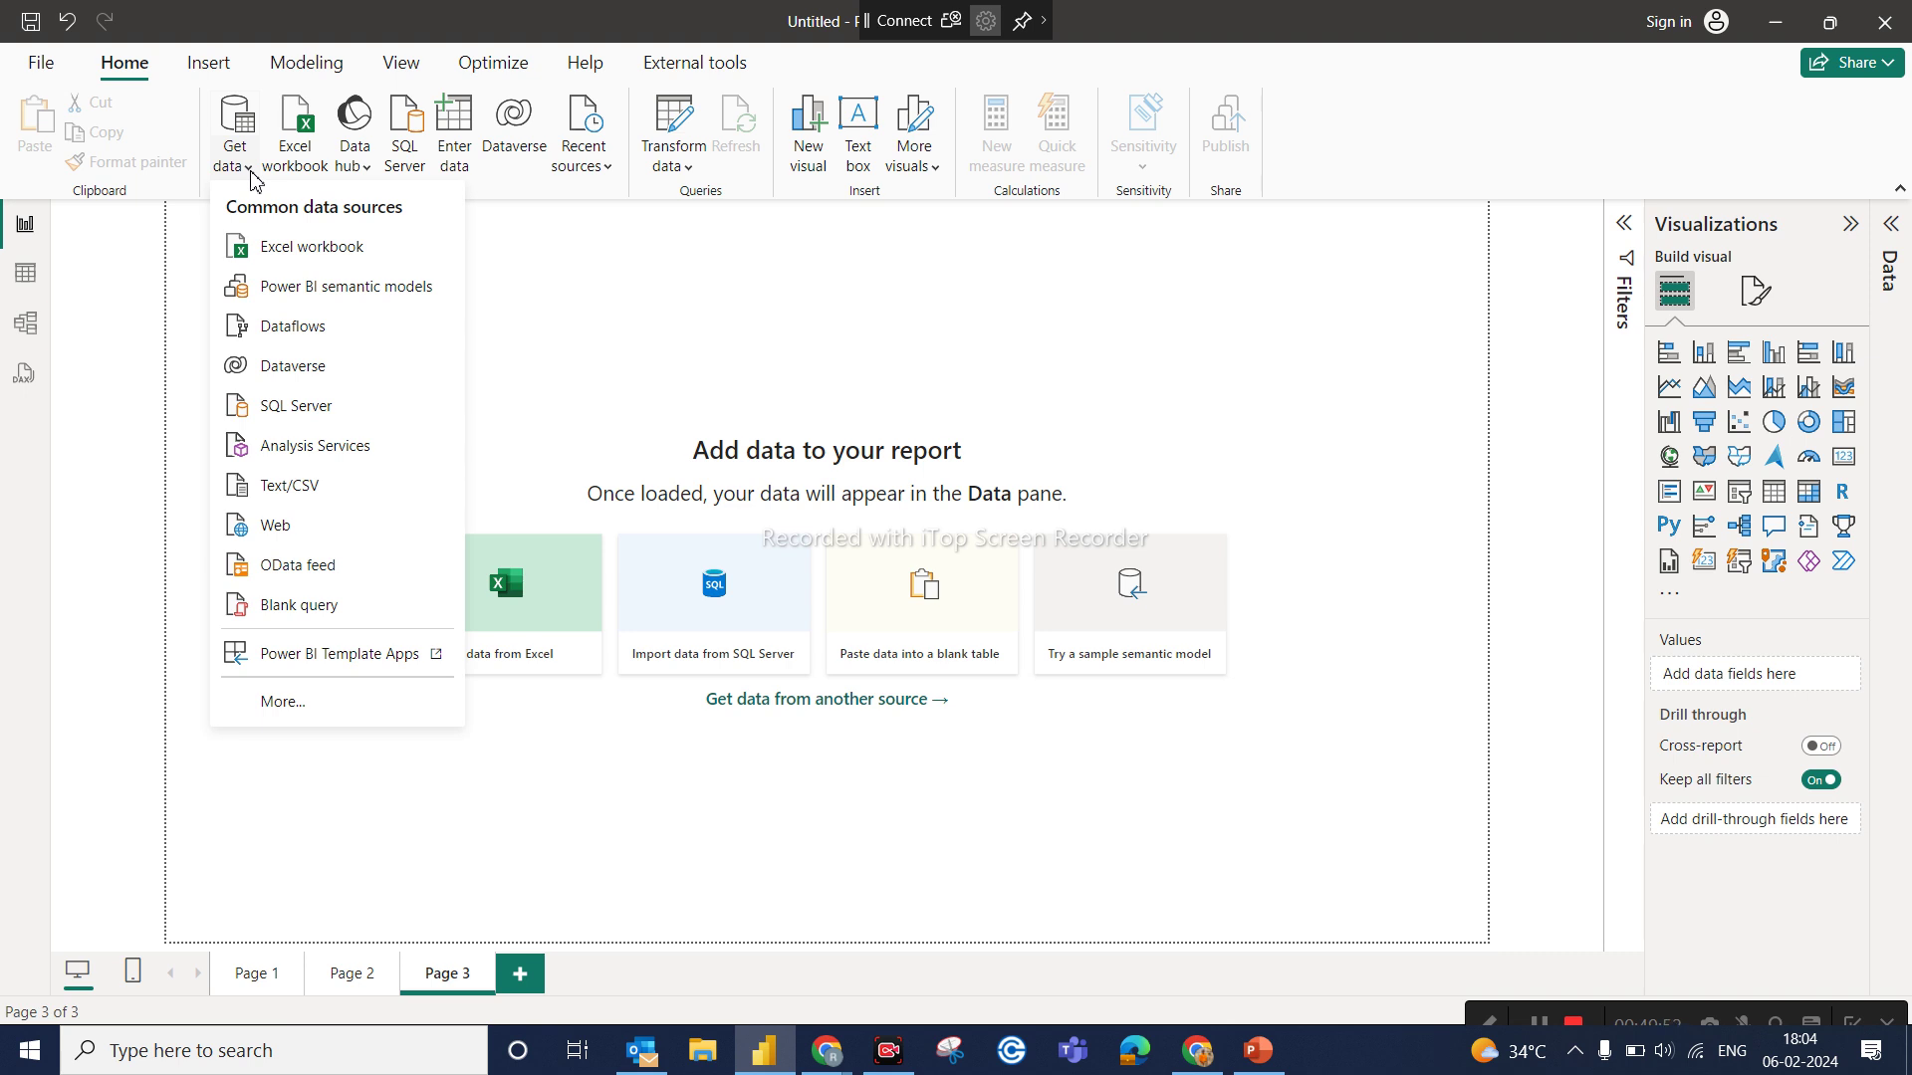
{"action": "left_click", "coordinate": [302, 179]}
{"action": "left_click", "coordinate": [290, 703]}
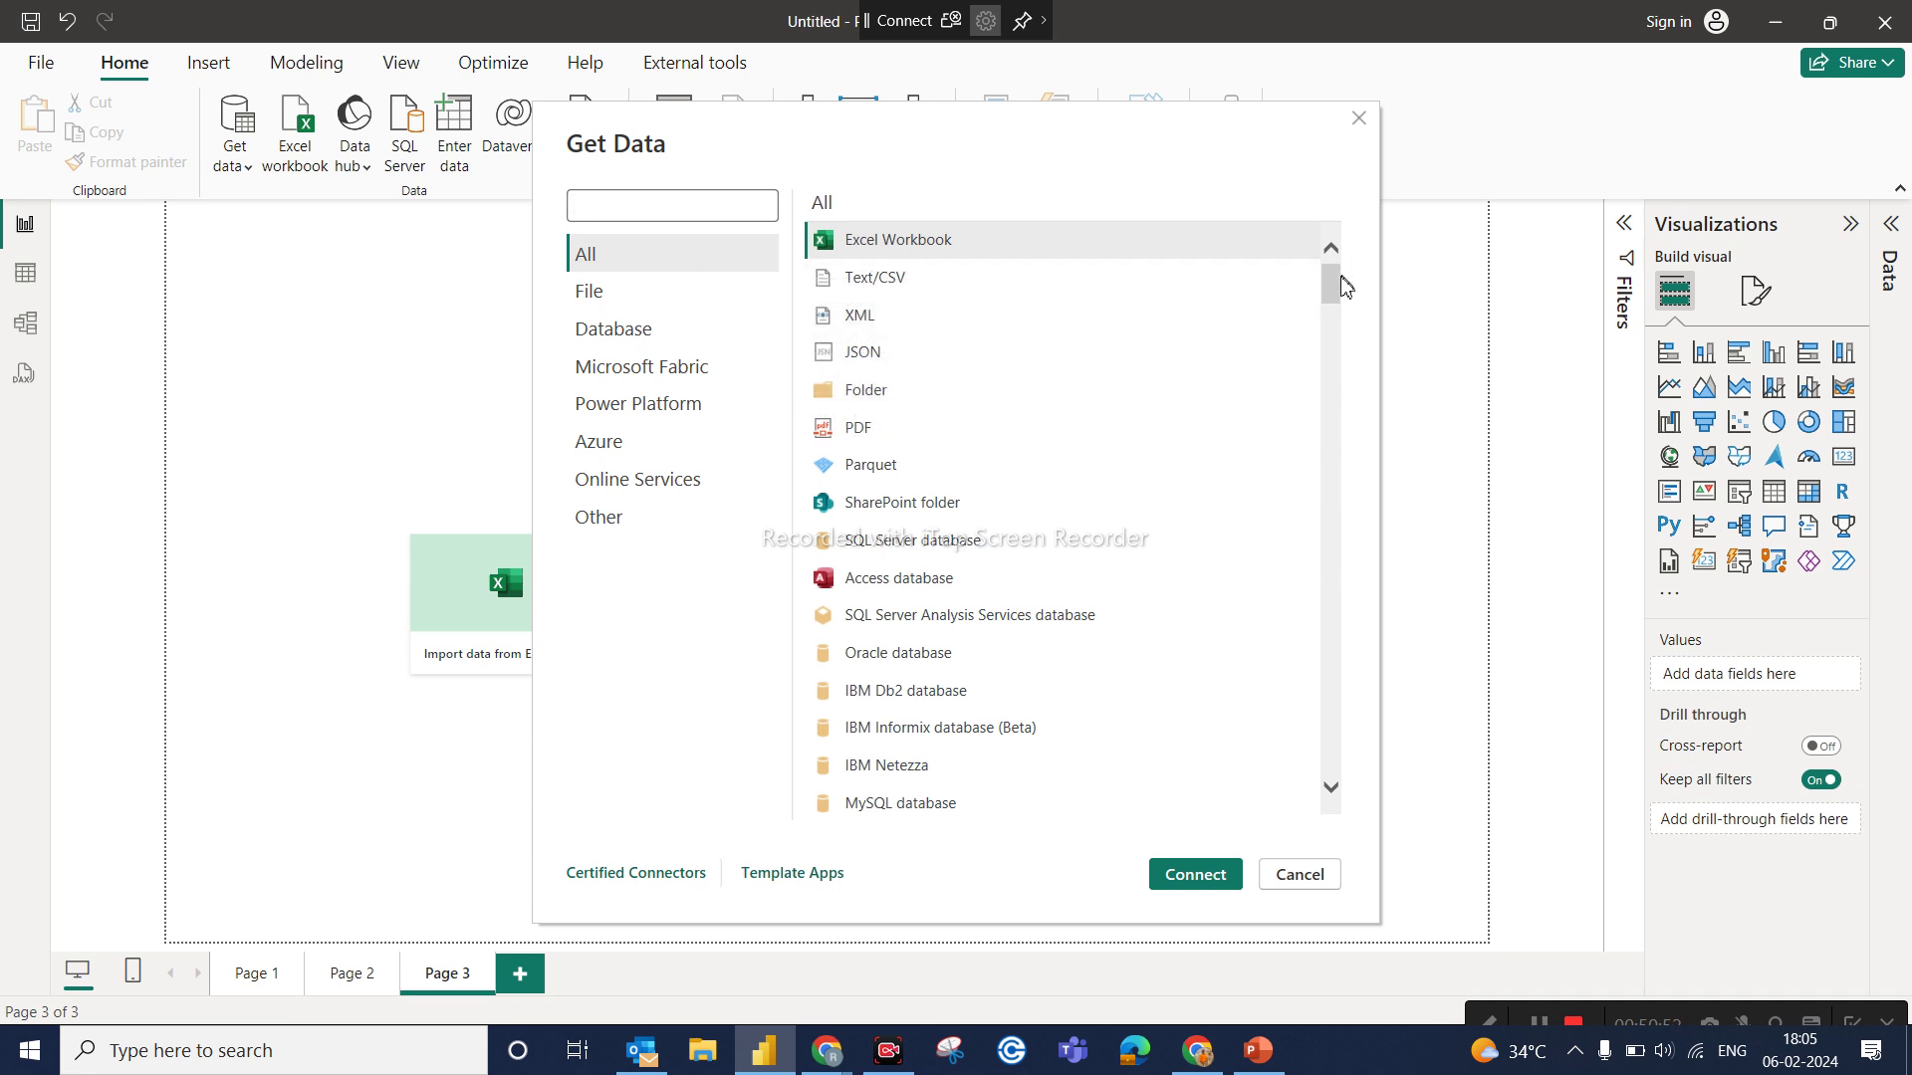
{"action": "left_click_drag", "start_coordinate": [1332, 281], "coordinate": [1368, 633]}
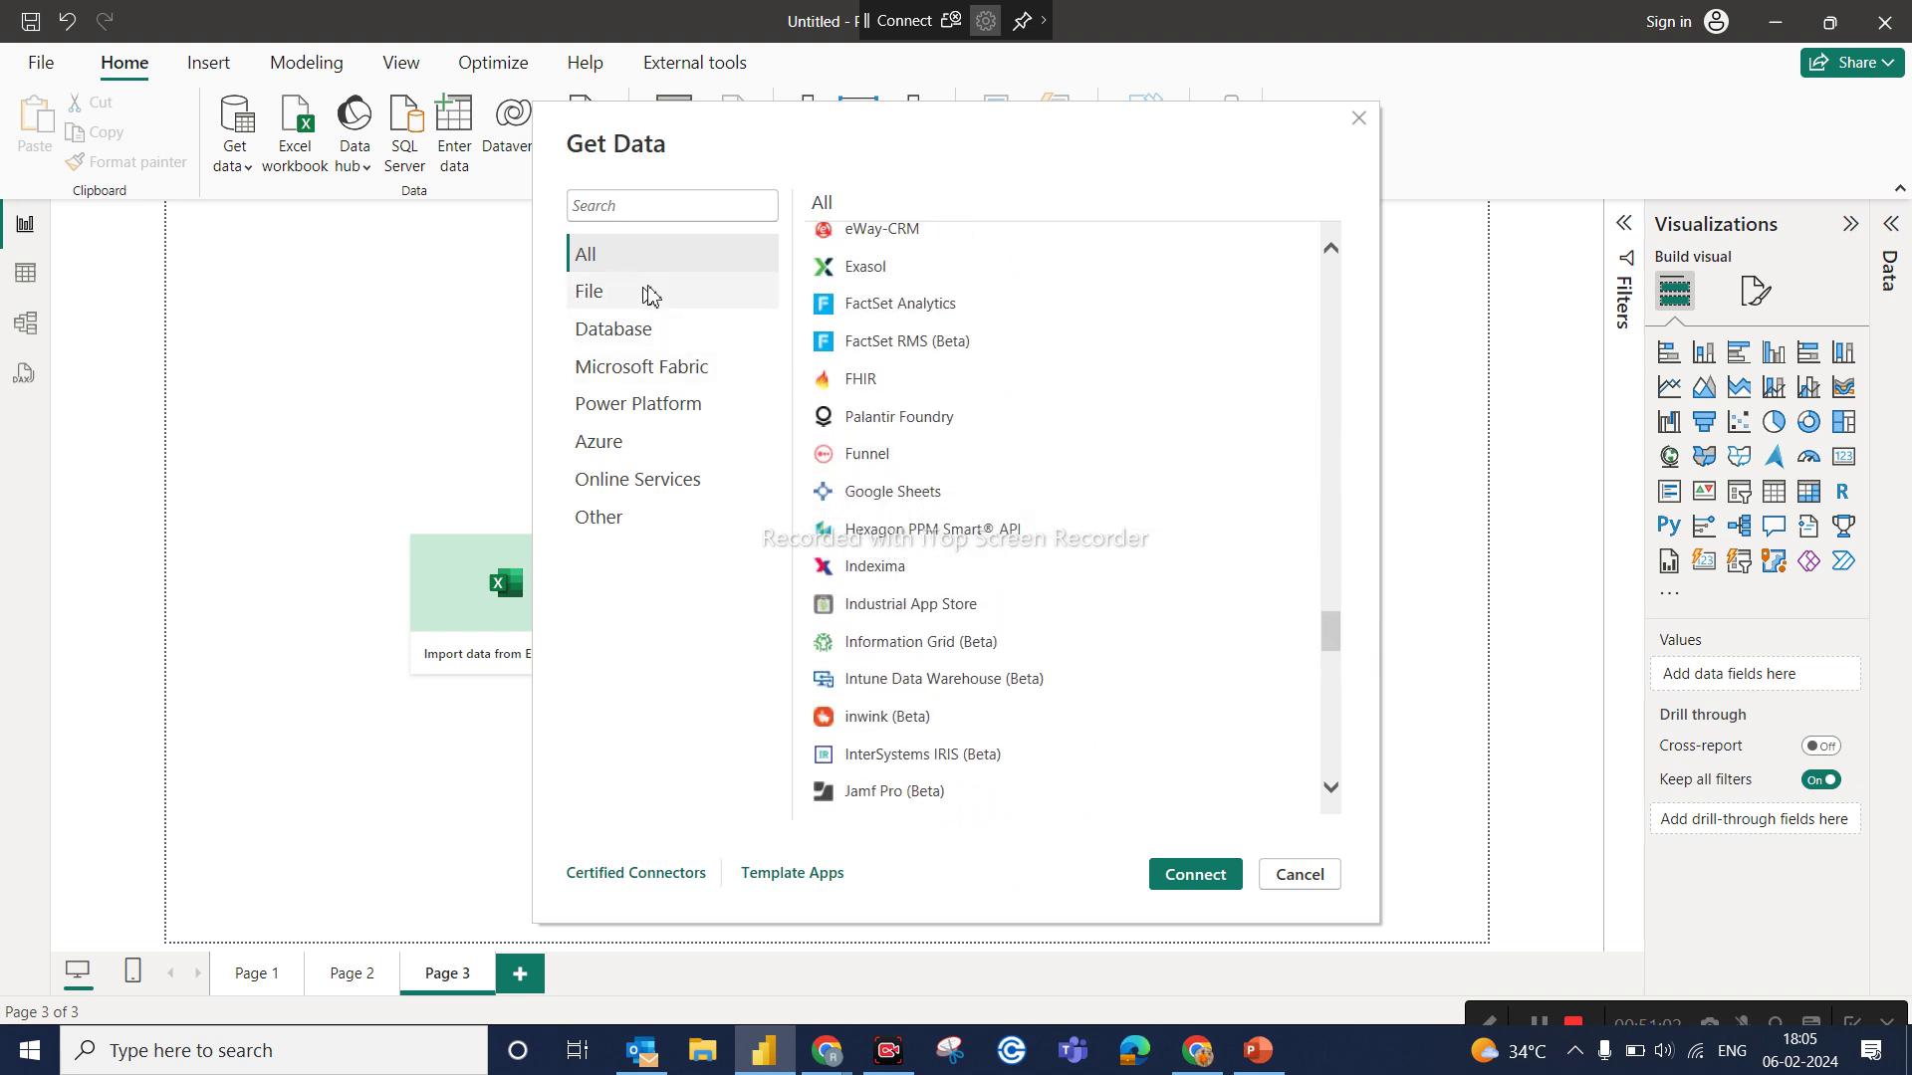
{"action": "left_click", "coordinate": [601, 296]}
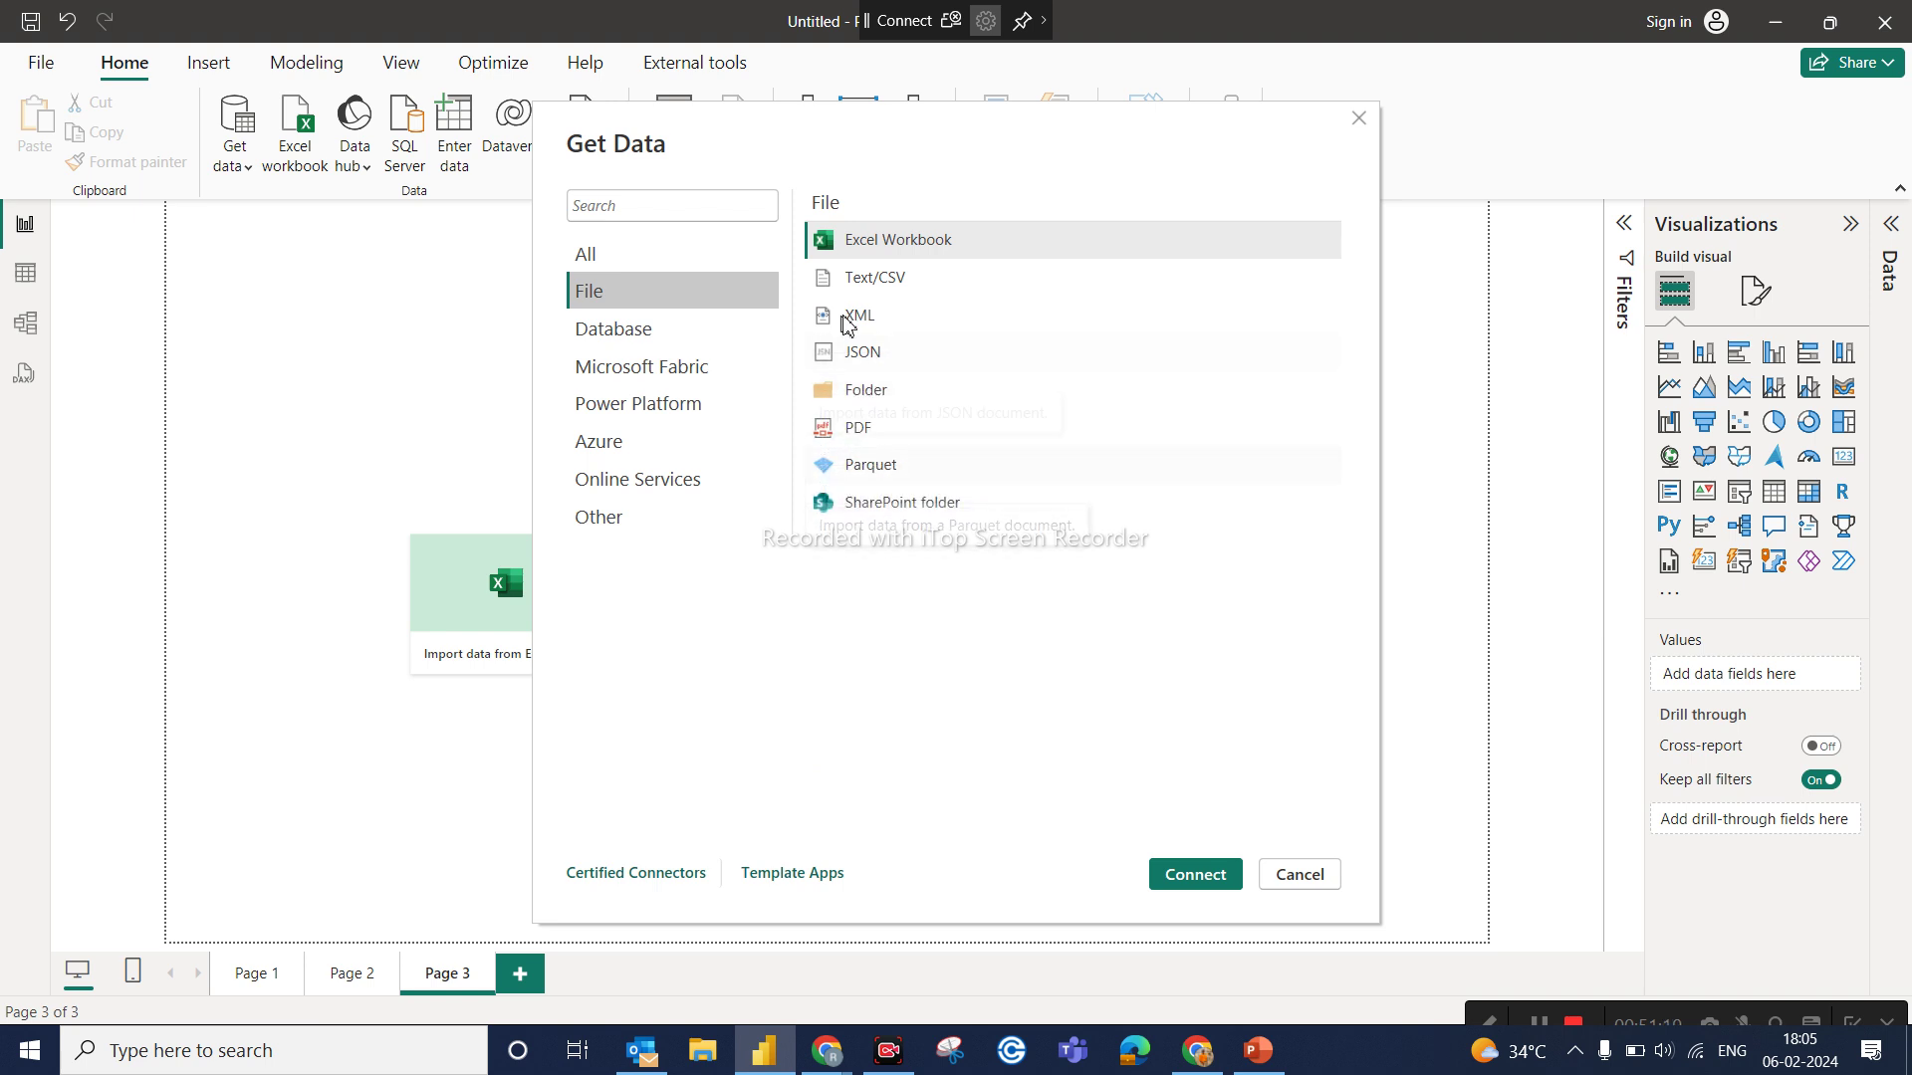
{"action": "left_click", "coordinate": [672, 323]}
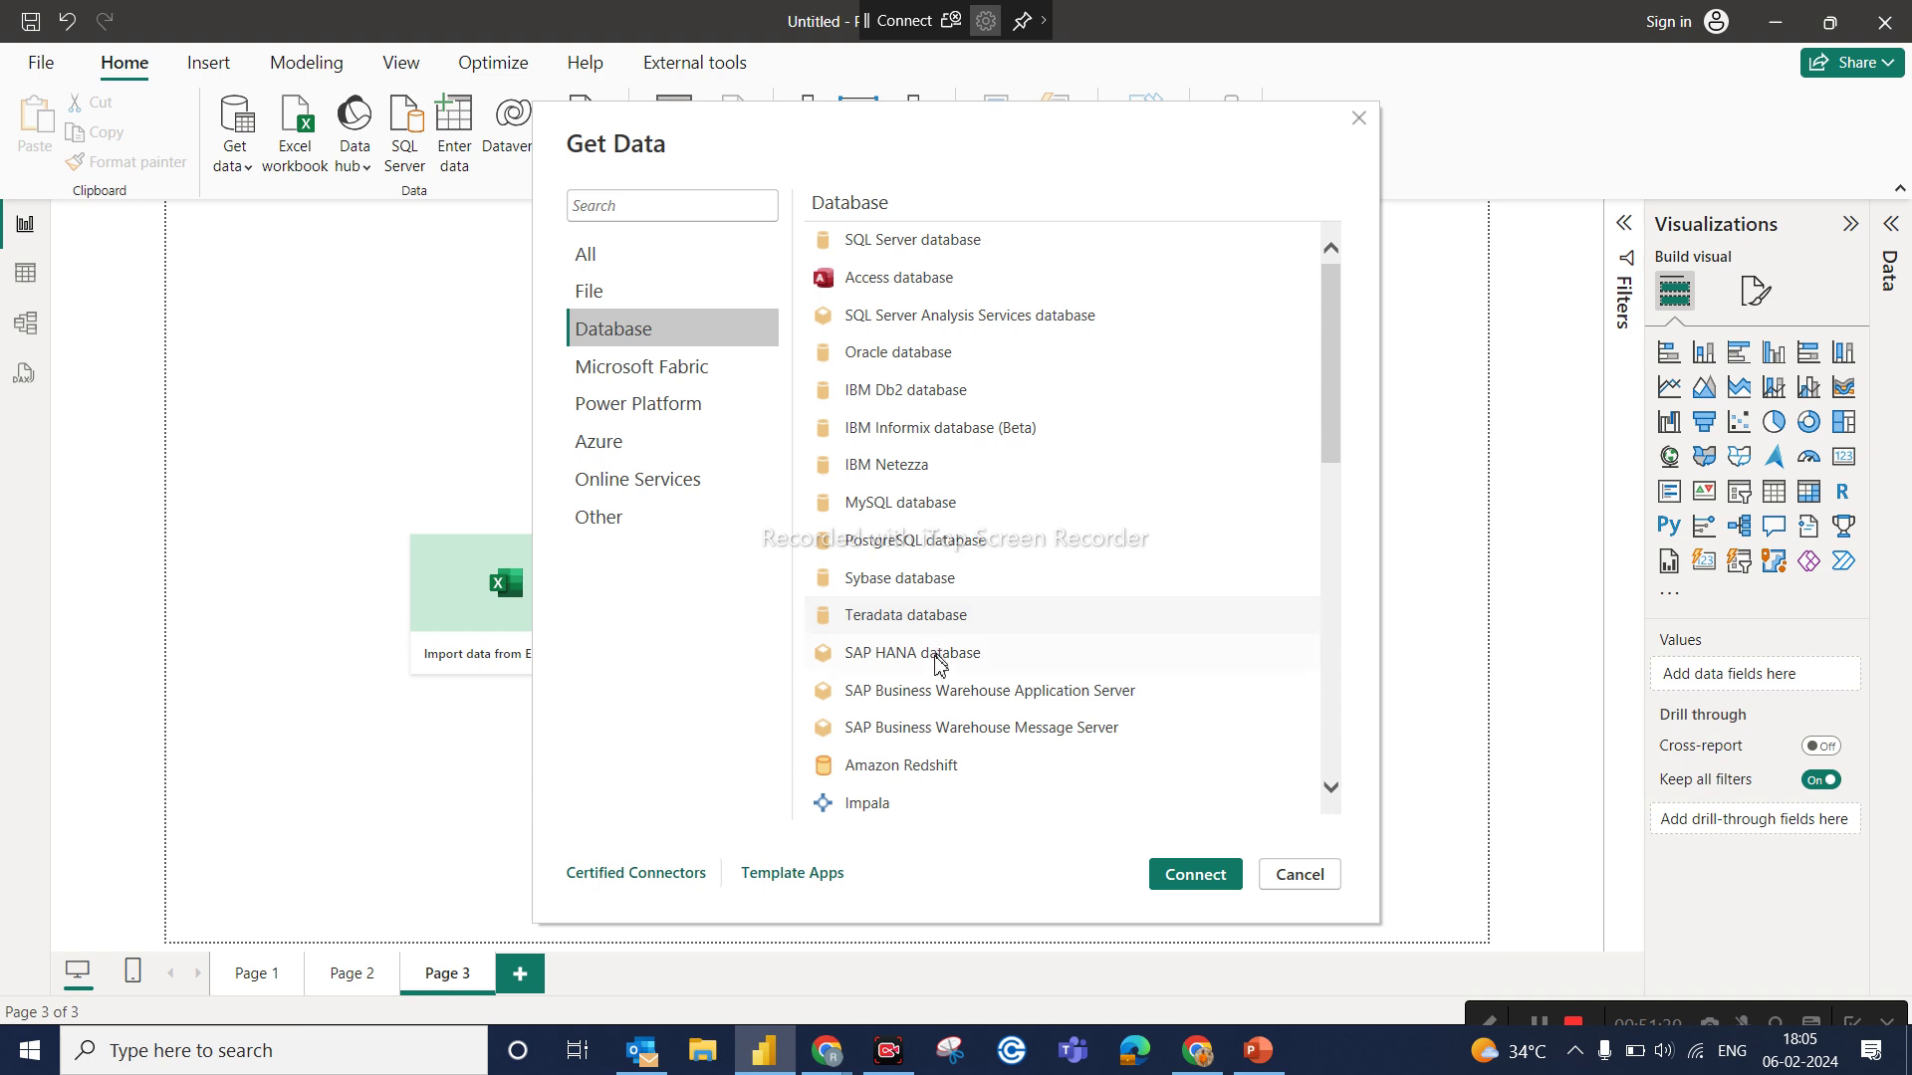
{"action": "left_click", "coordinate": [672, 258]}
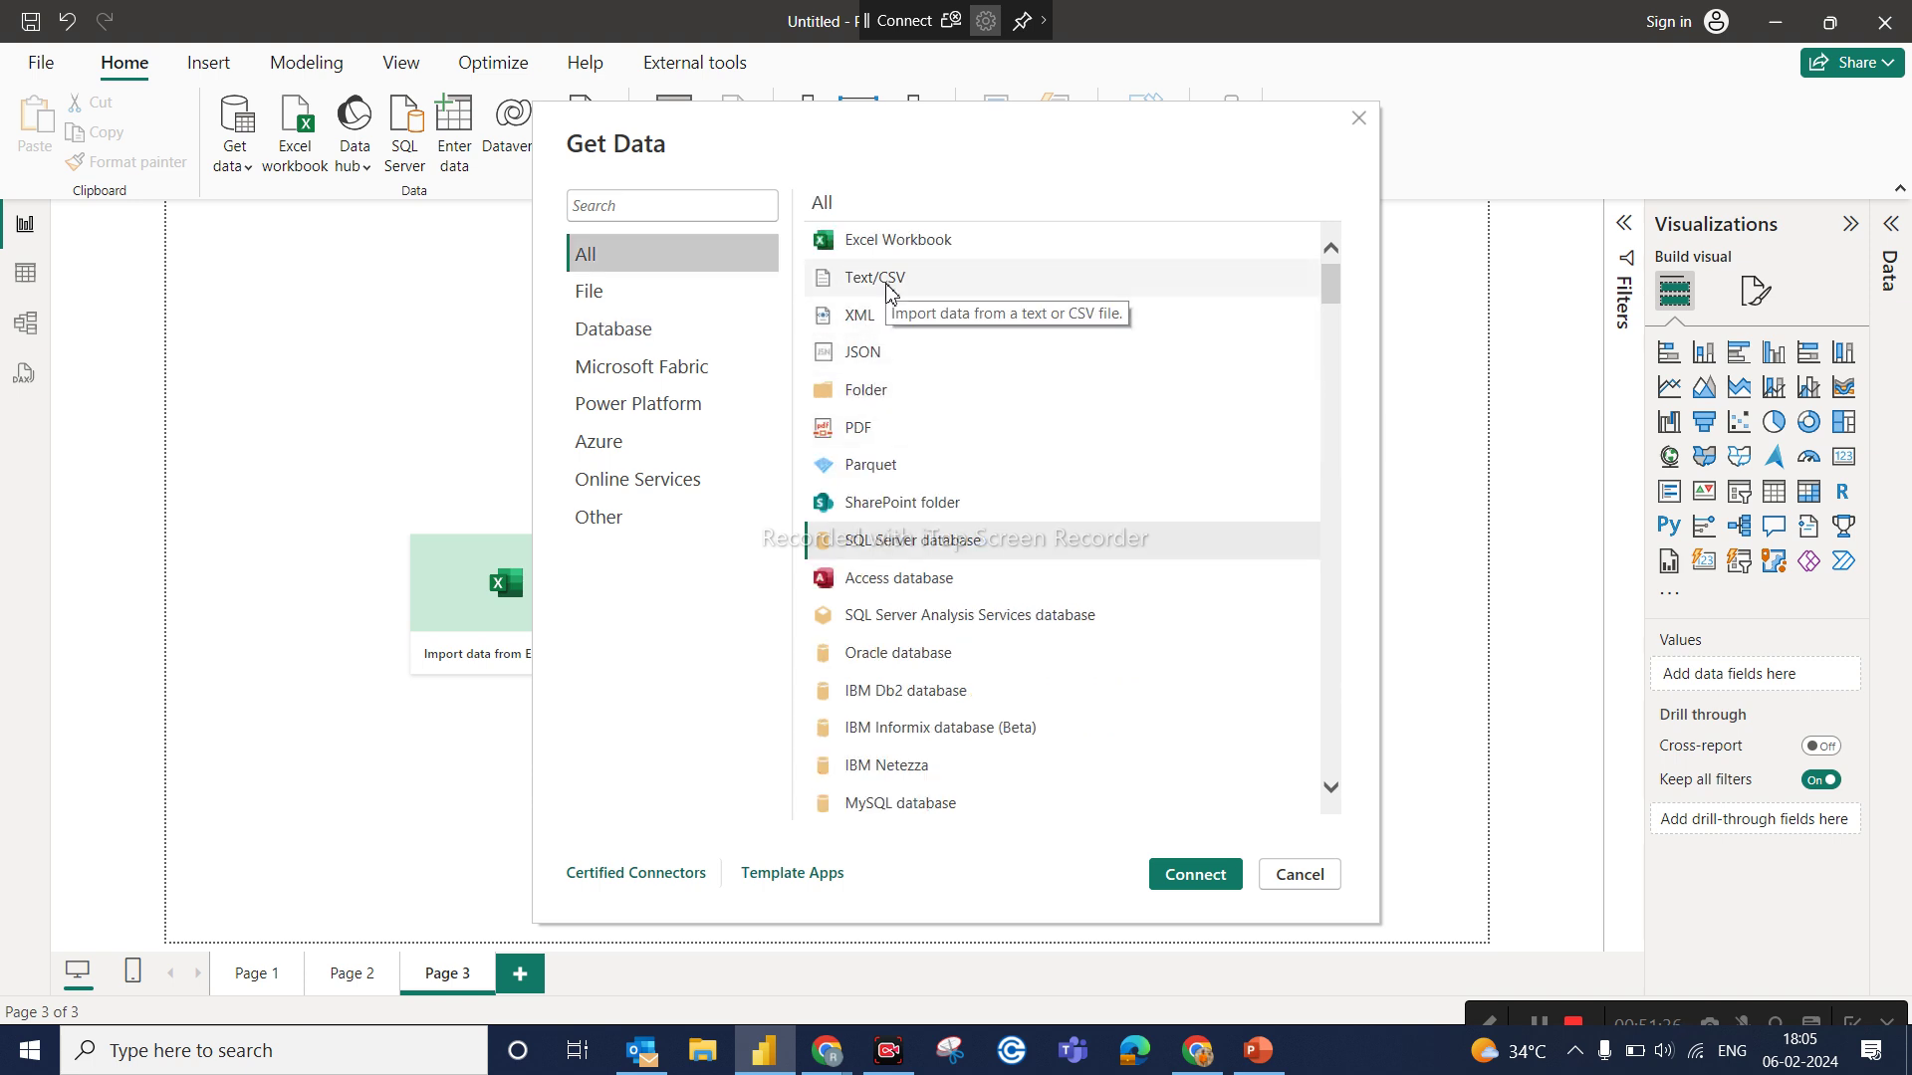
Step: Connect to a Text/CSV source, opening AdventureWorks_Calendar.csv from the AdventureWorks folder on drive D
{"action": "left_click", "coordinate": [889, 289]}
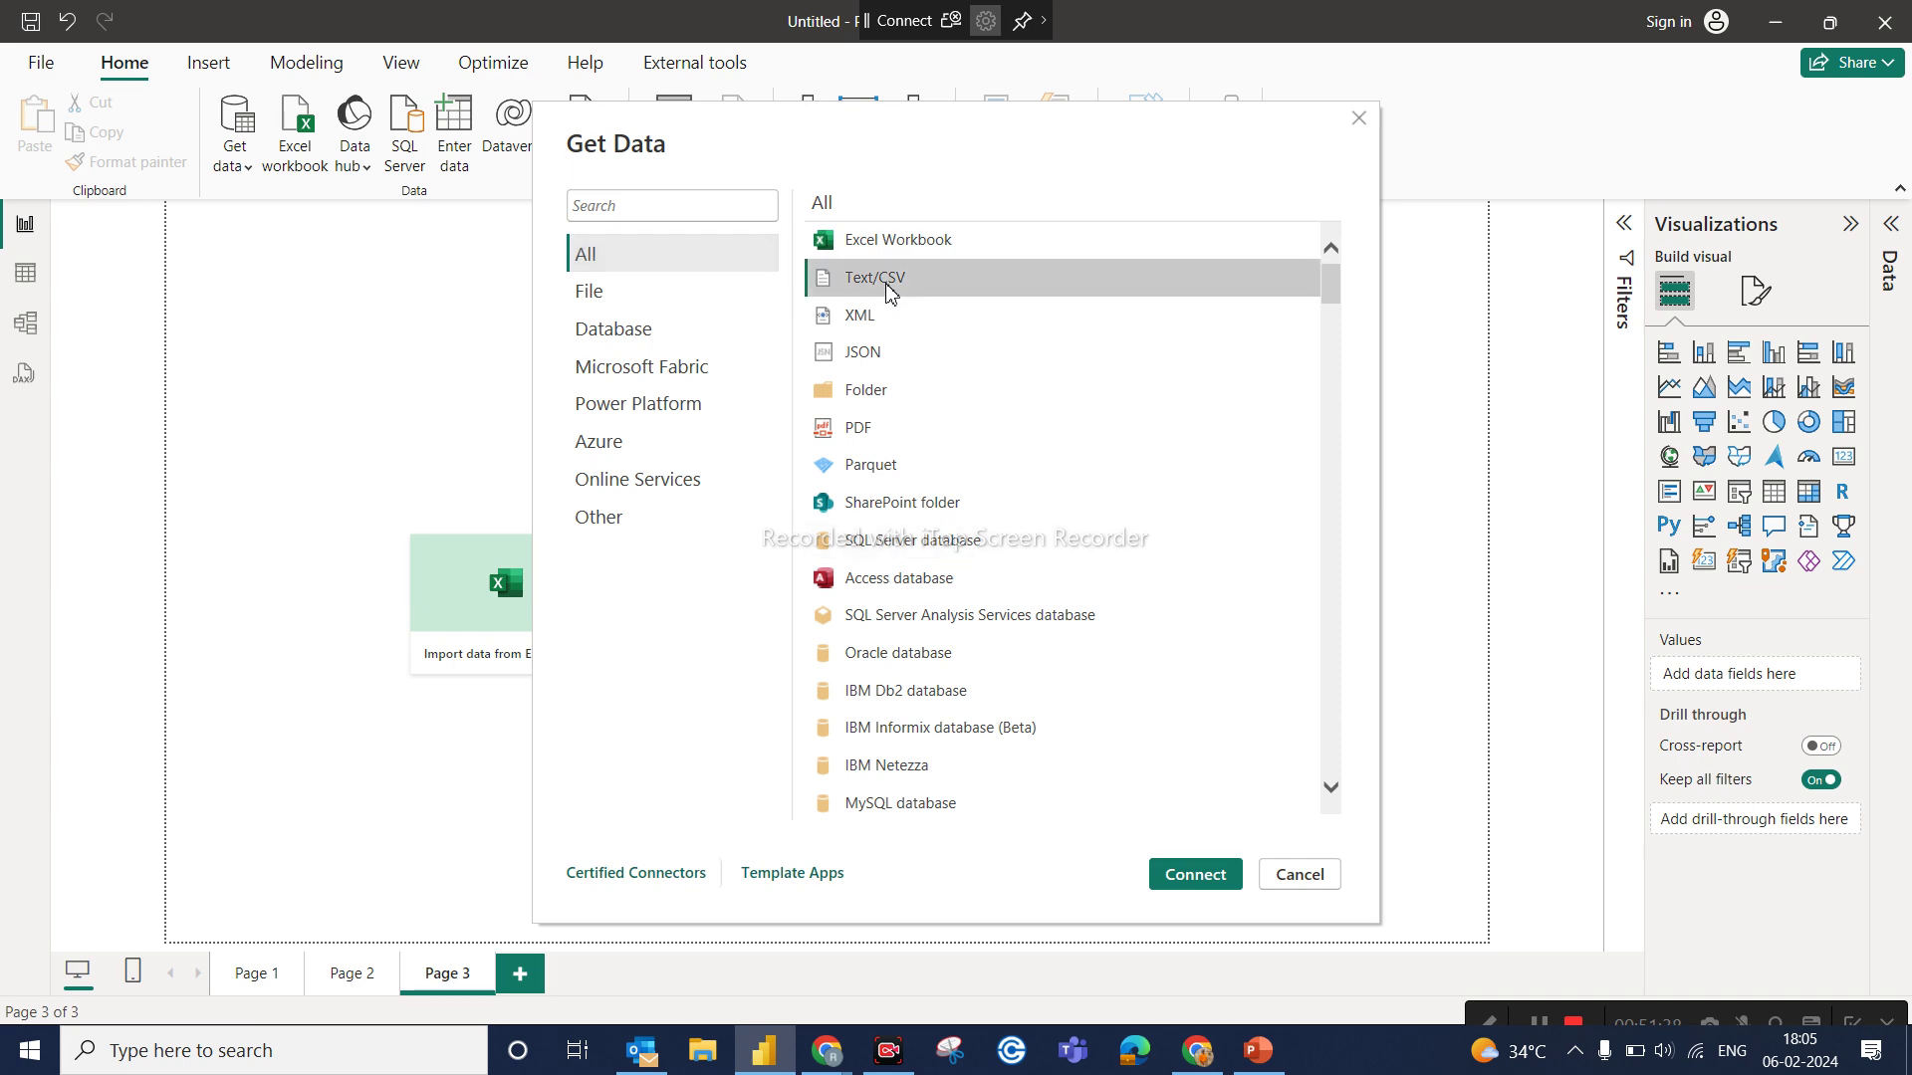
{"action": "left_click", "coordinate": [1200, 877]}
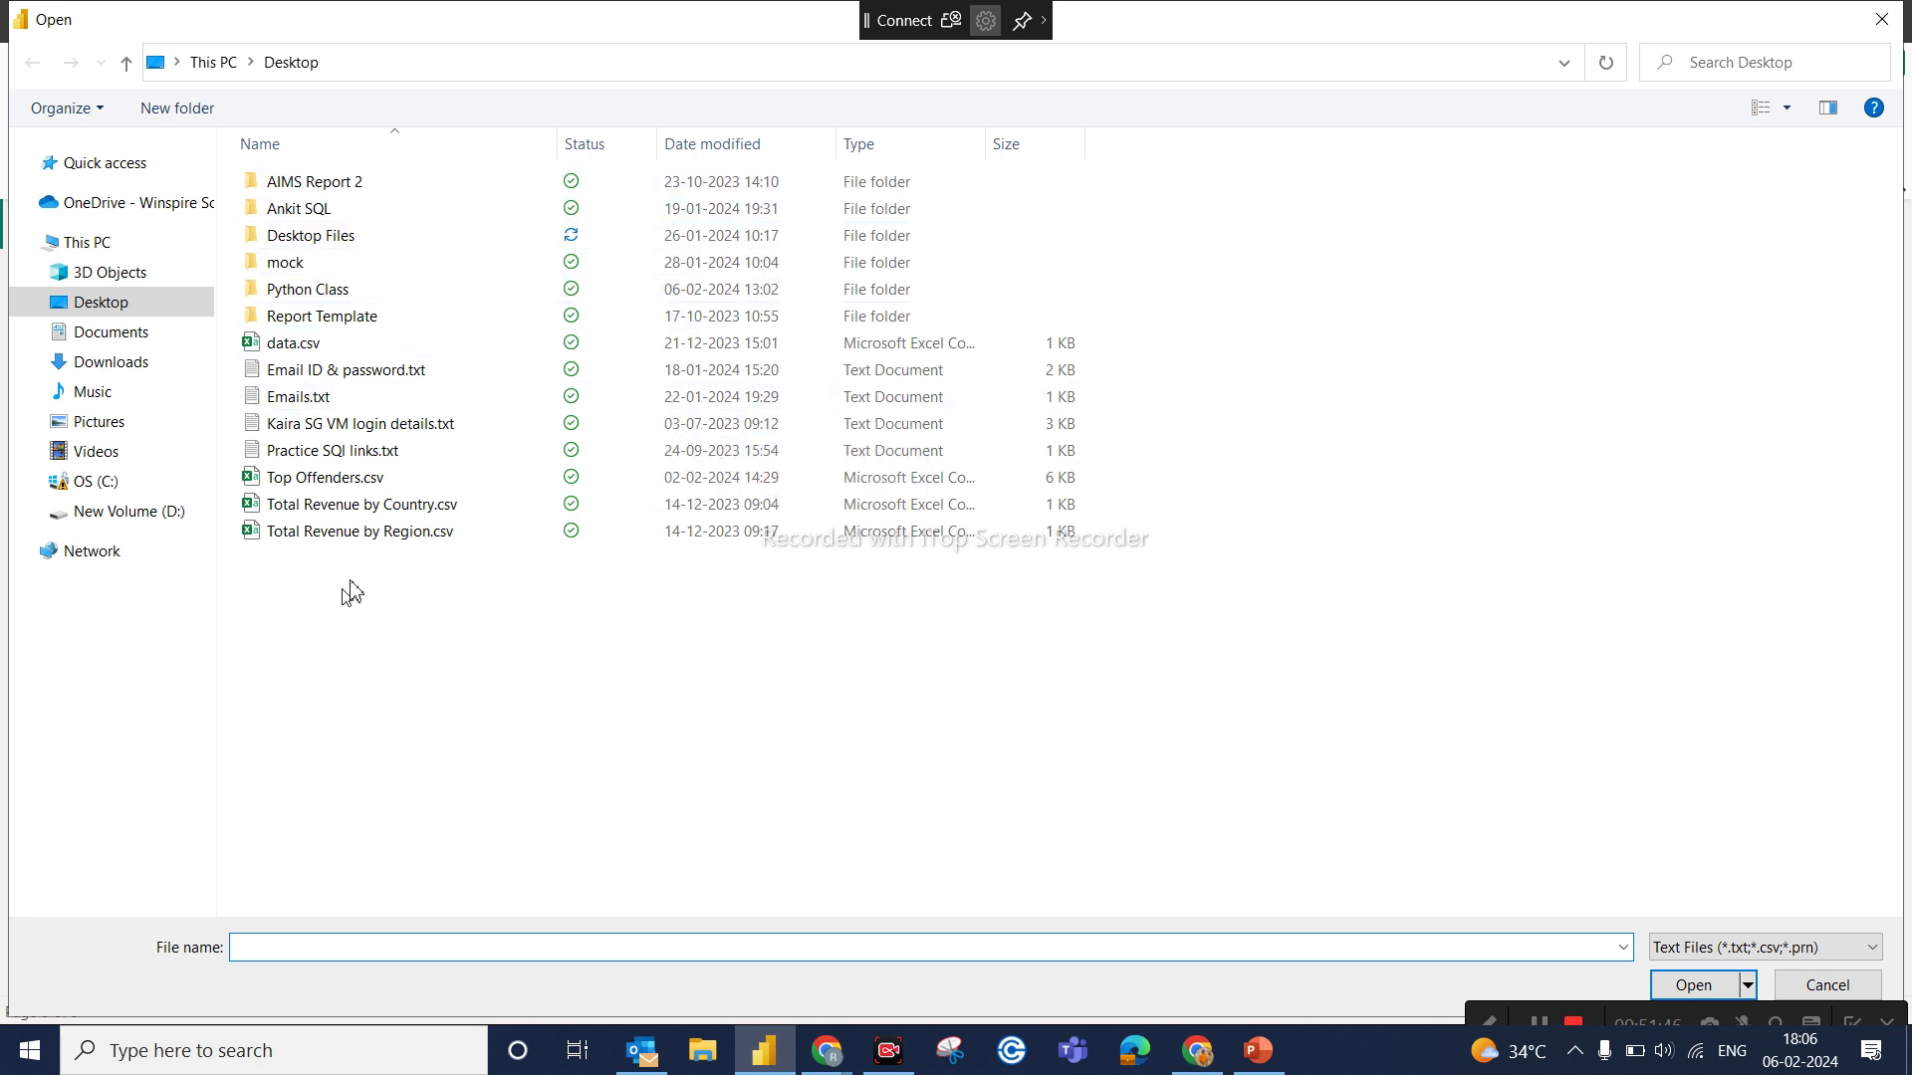
{"action": "left_click", "coordinate": [168, 514]}
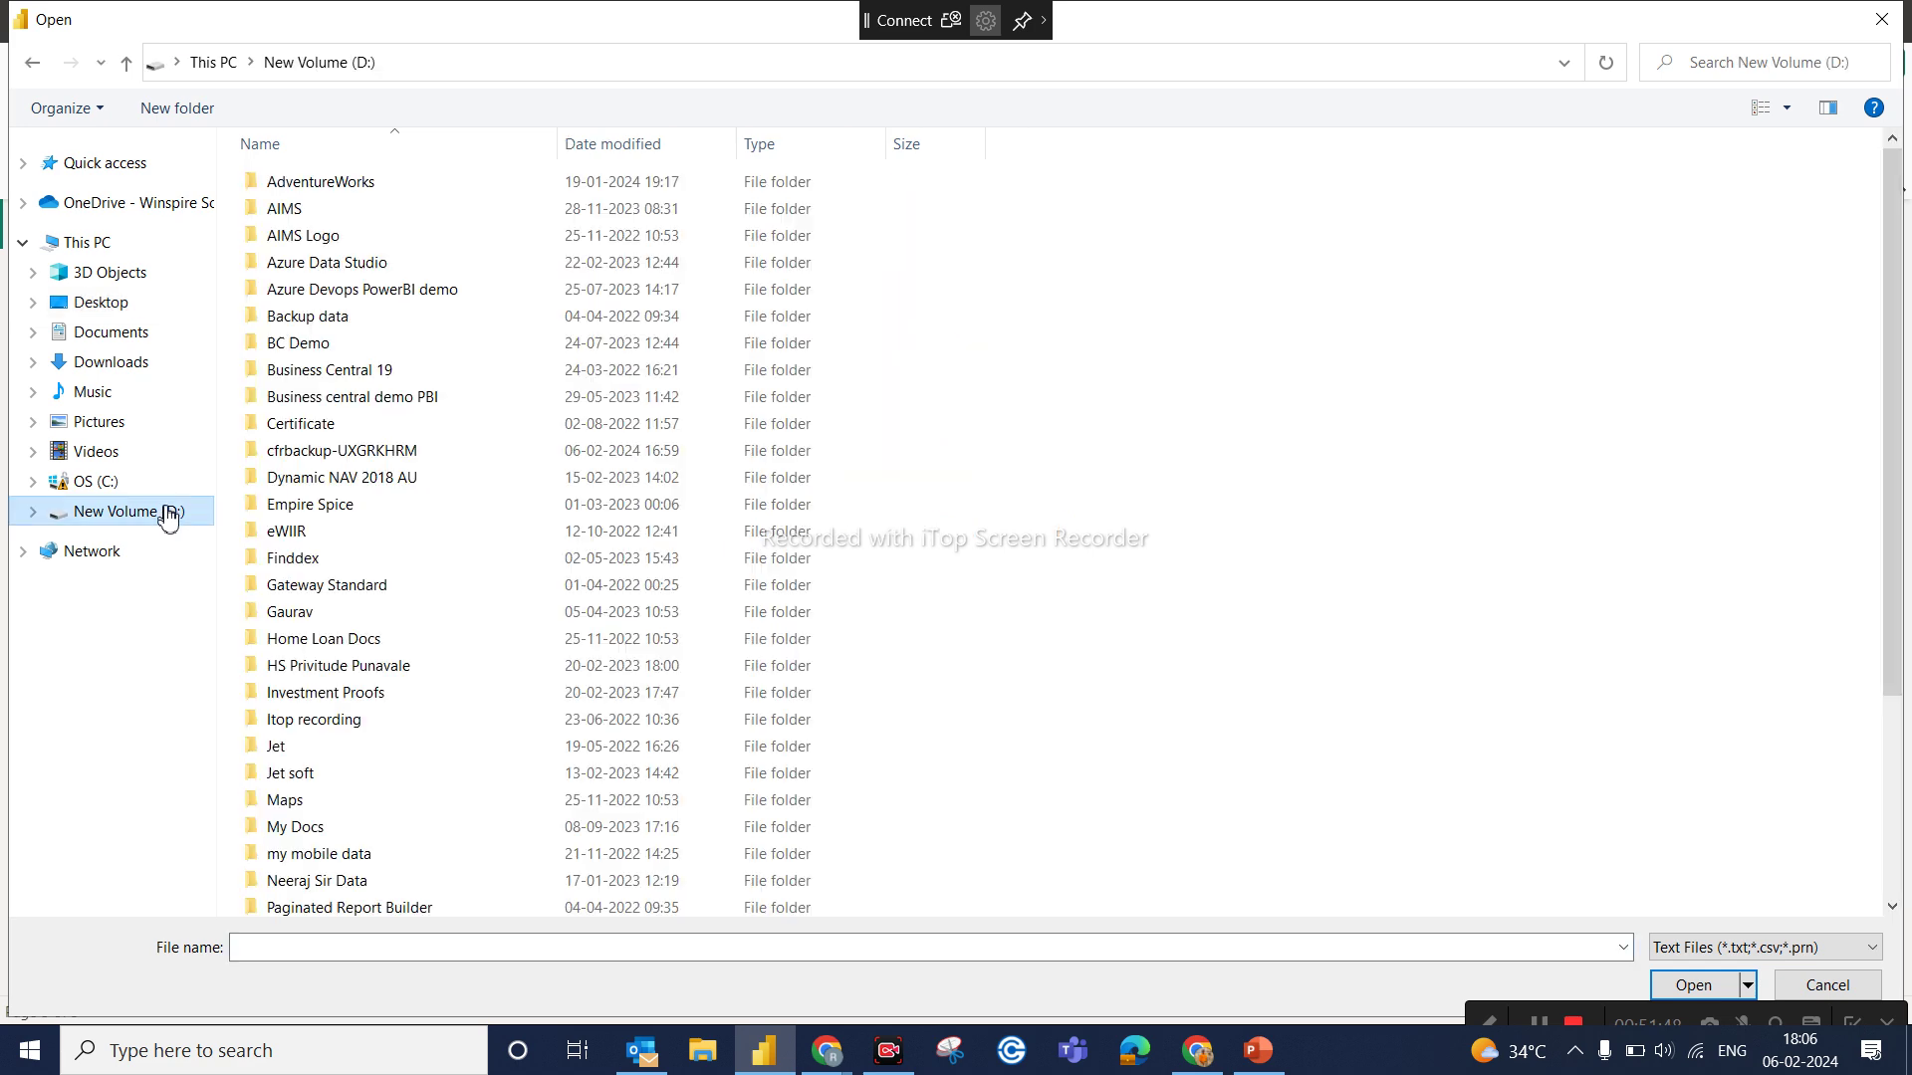
{"action": "double_click", "coordinate": [342, 184]}
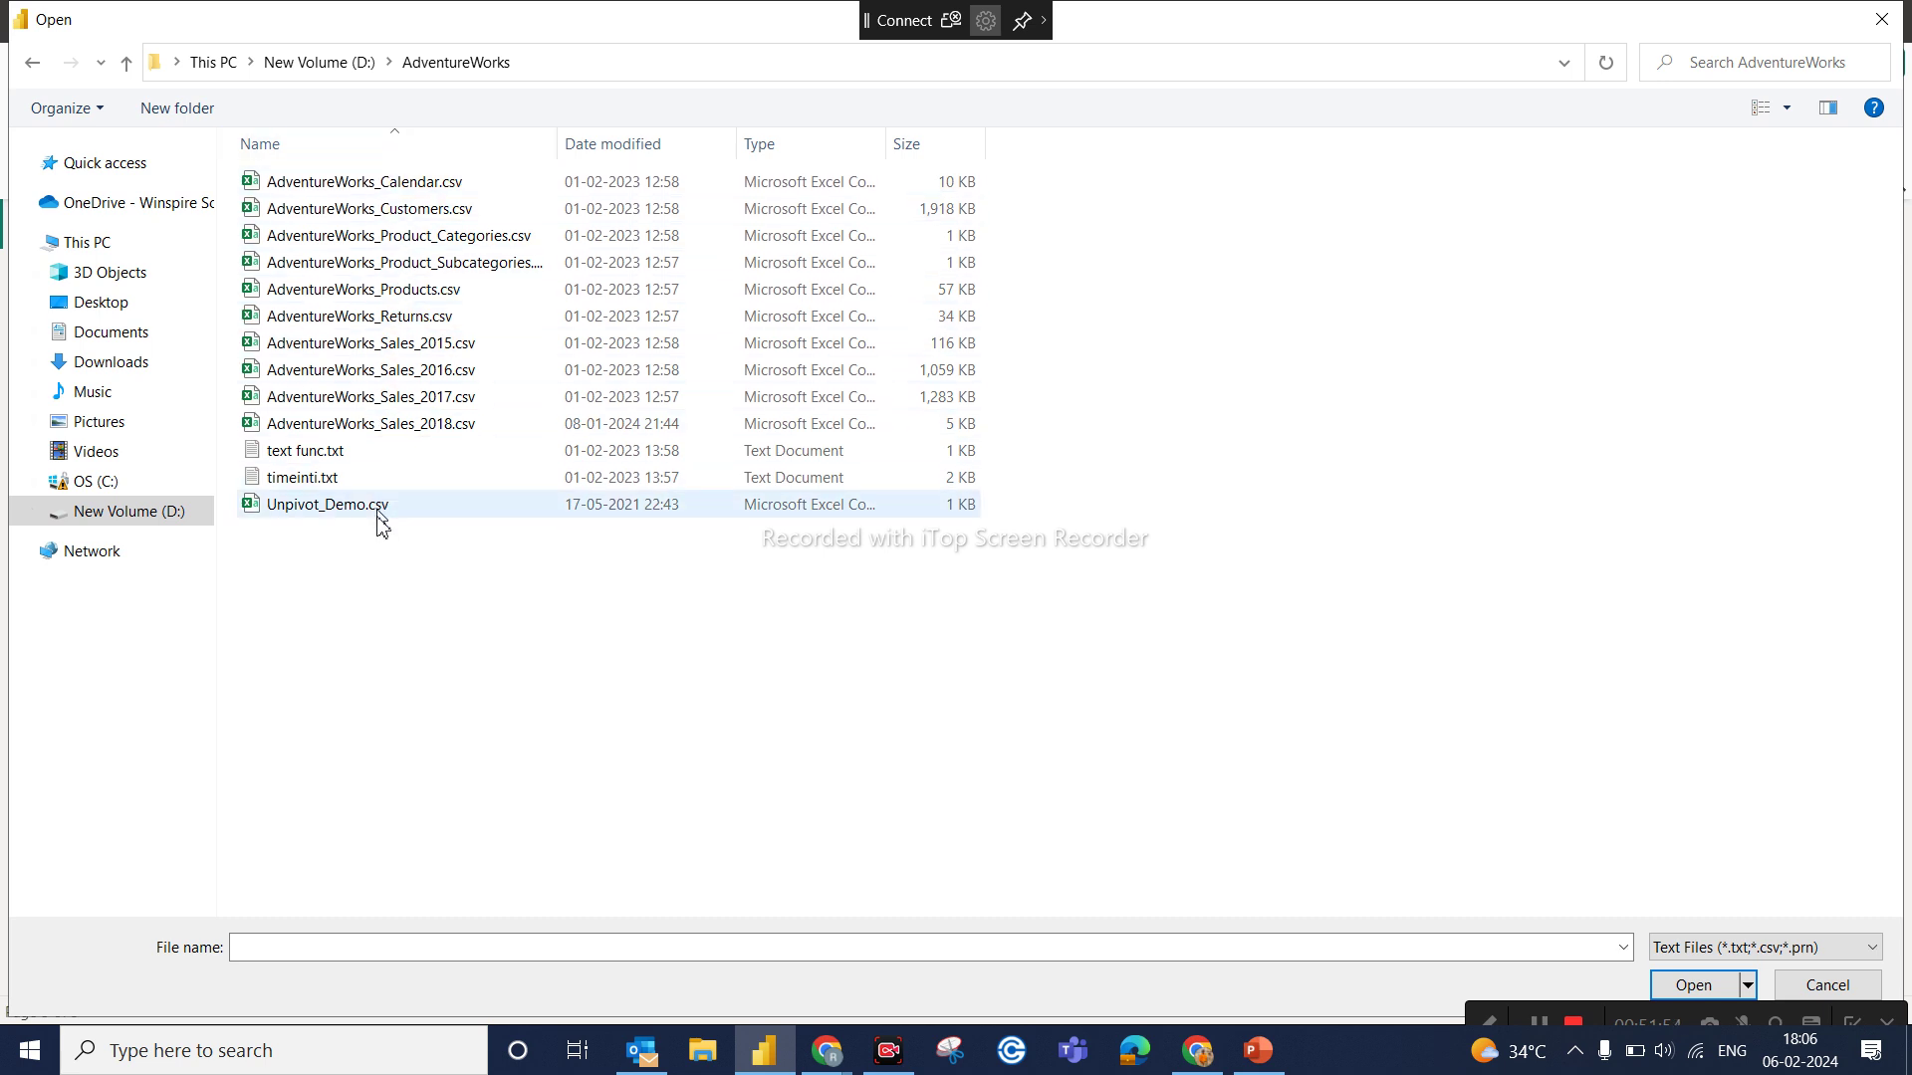
{"action": "left_click", "coordinate": [450, 186]}
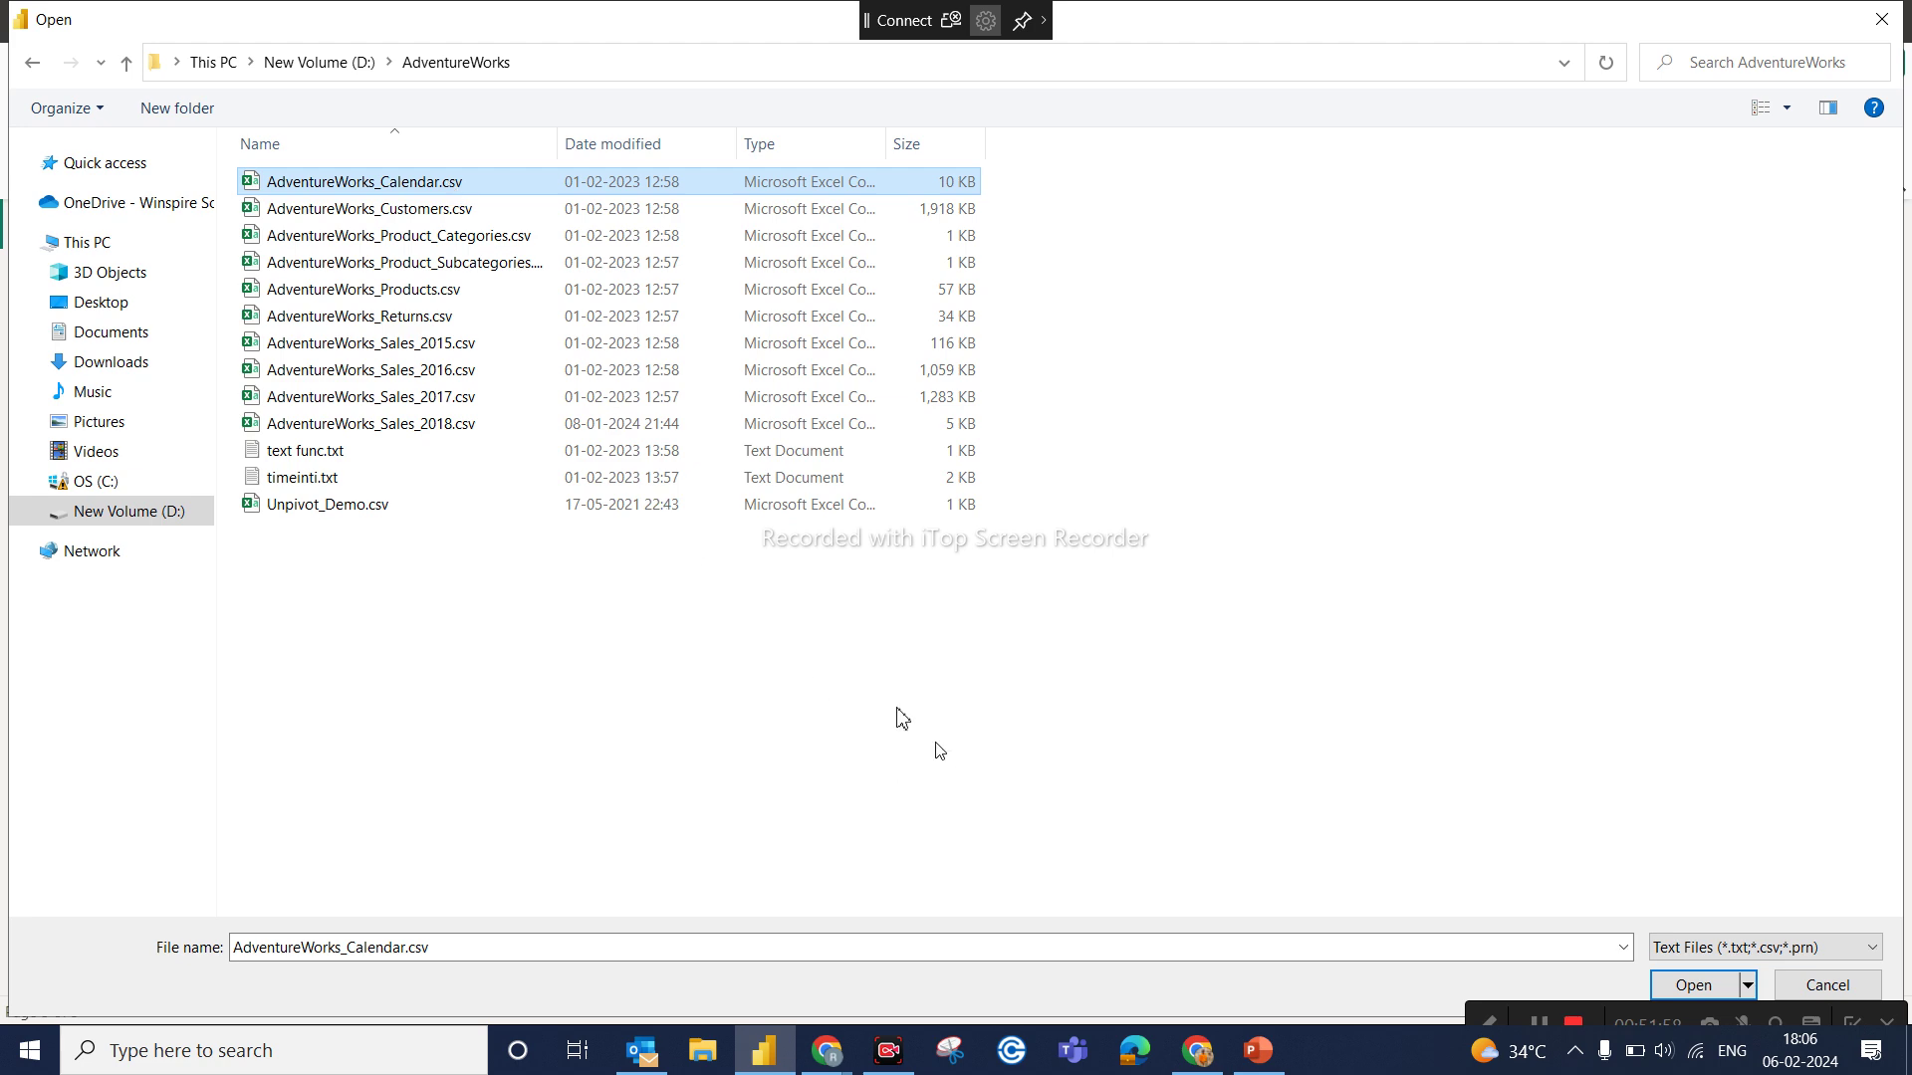
{"action": "left_click", "coordinate": [1694, 984]}
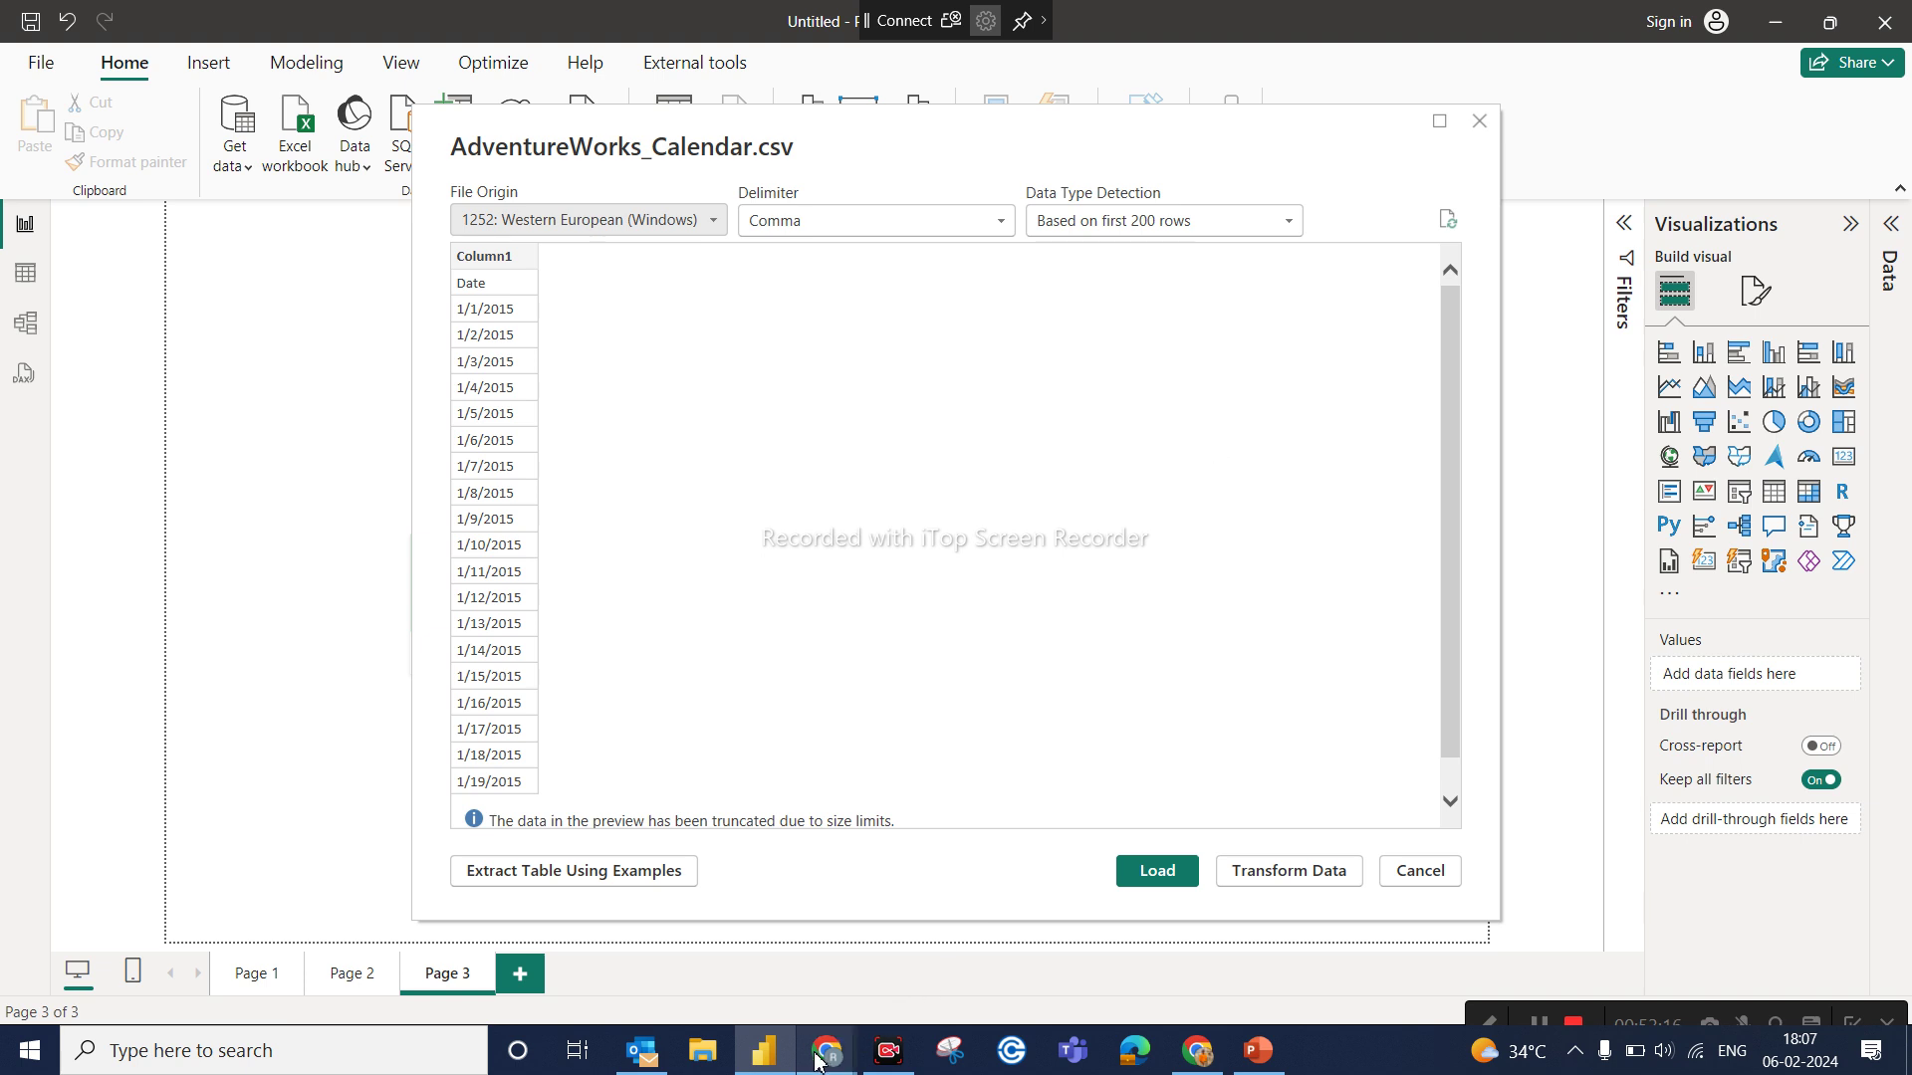
Step: Switch to the Google Meet call, admit the waiting participant, and return to the calendar file preview in Power BI Desktop
{"action": "mouse_move", "coordinate": [817, 1057]}
{"action": "left_click", "coordinate": [703, 950]}
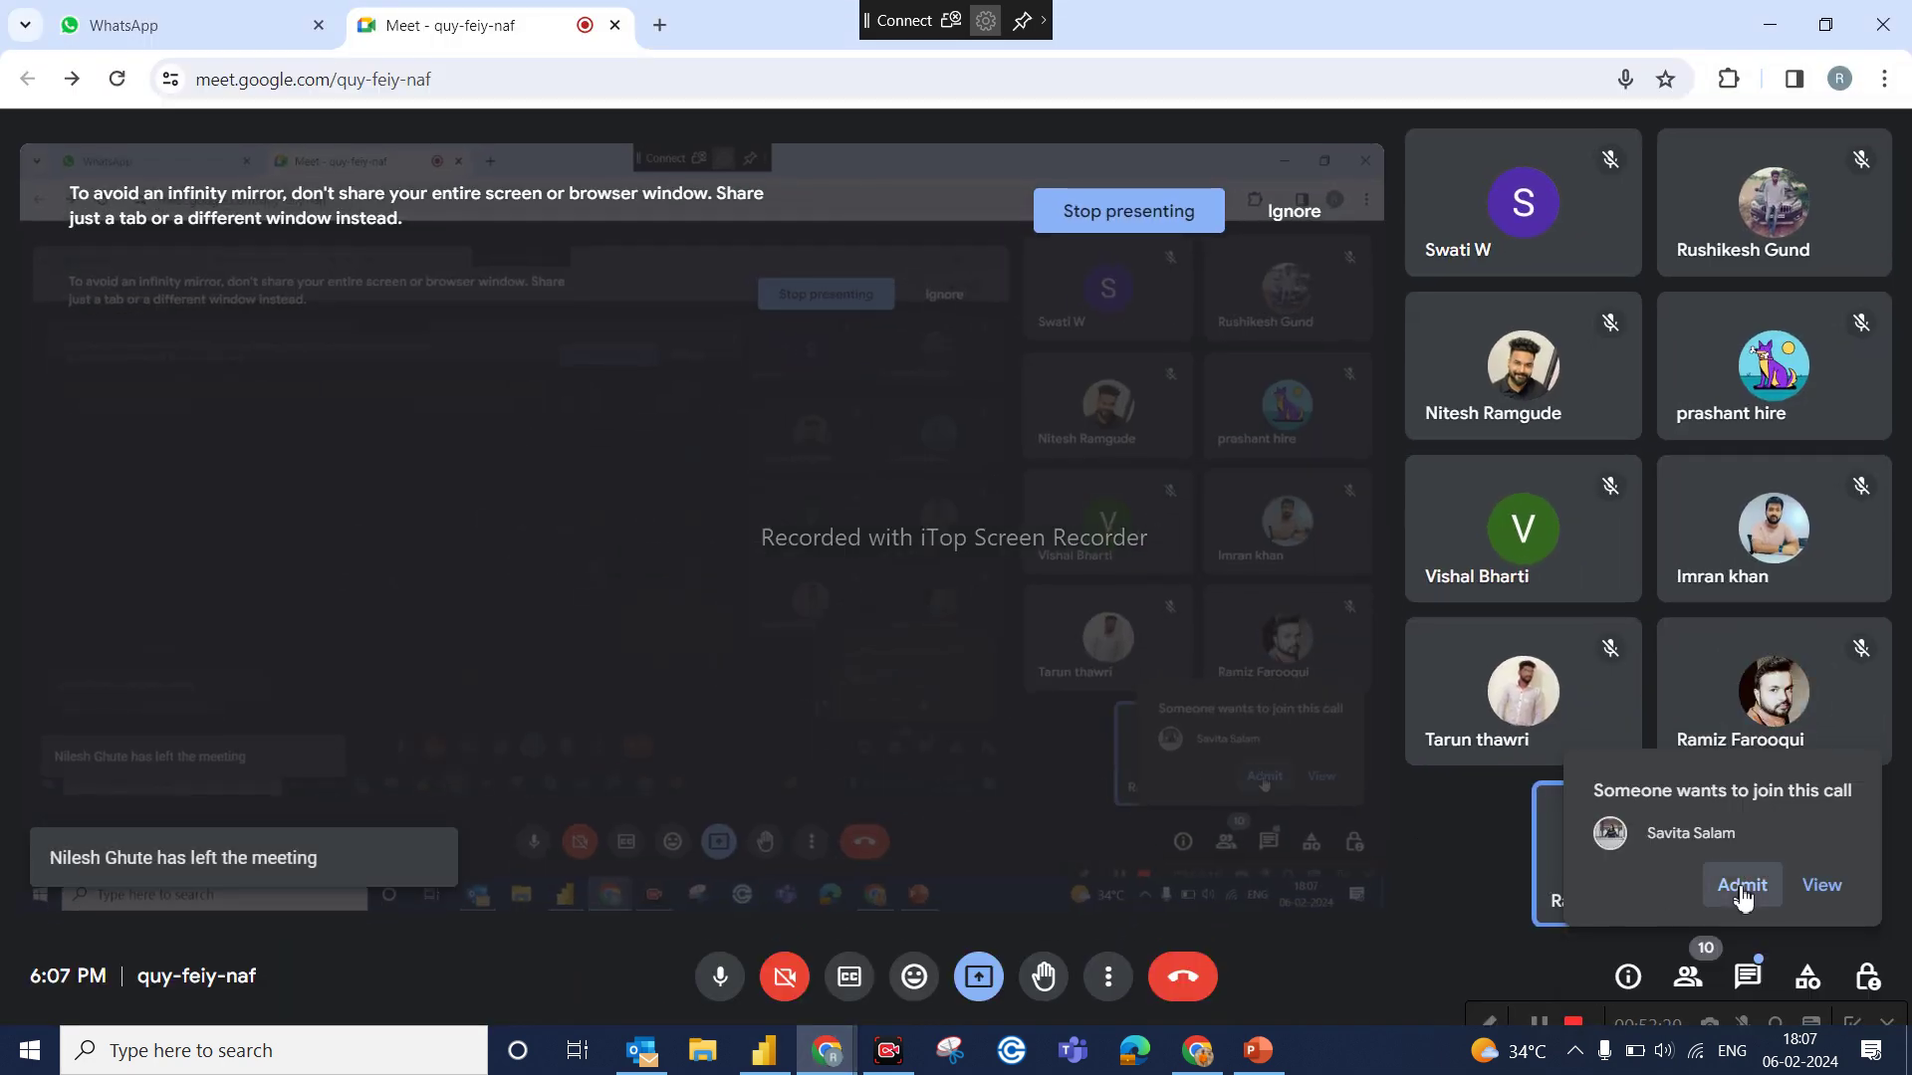
{"action": "left_click", "coordinate": [1742, 888]}
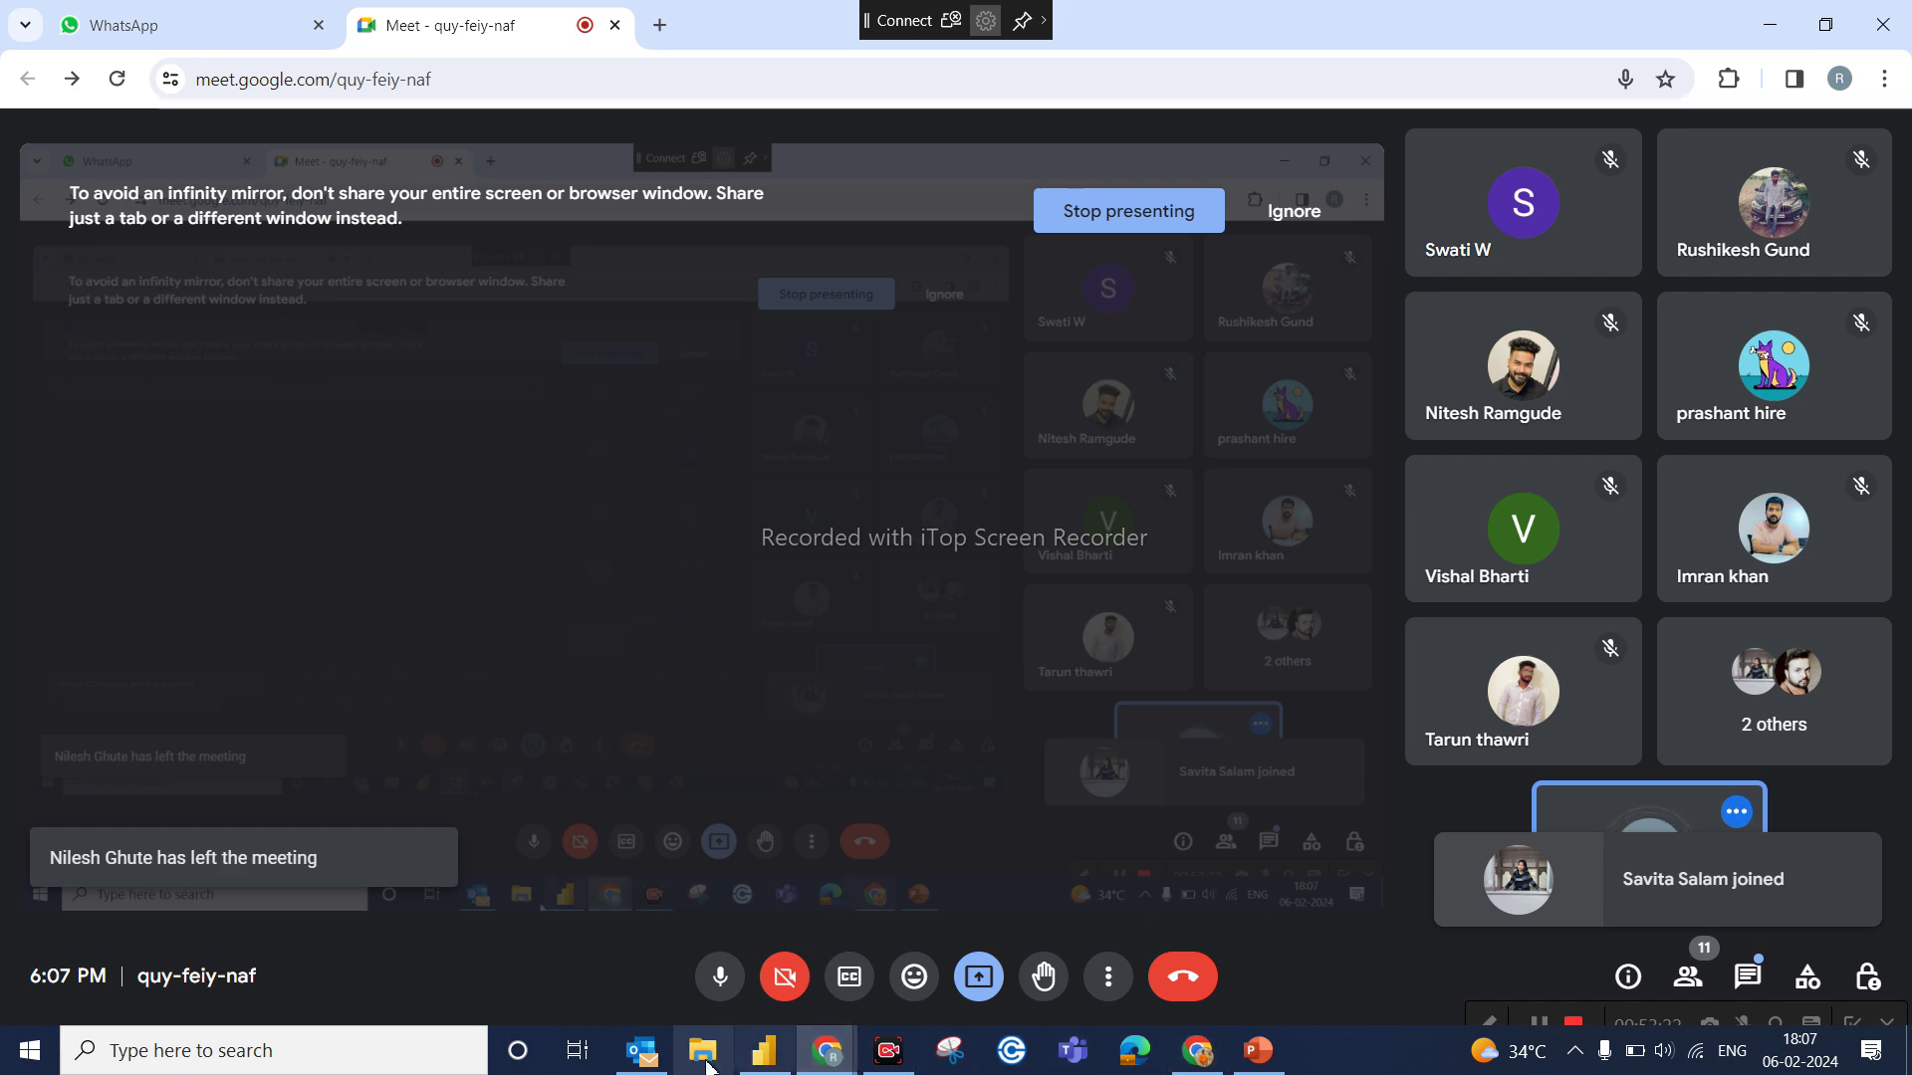
{"action": "left_click", "coordinate": [757, 1057]}
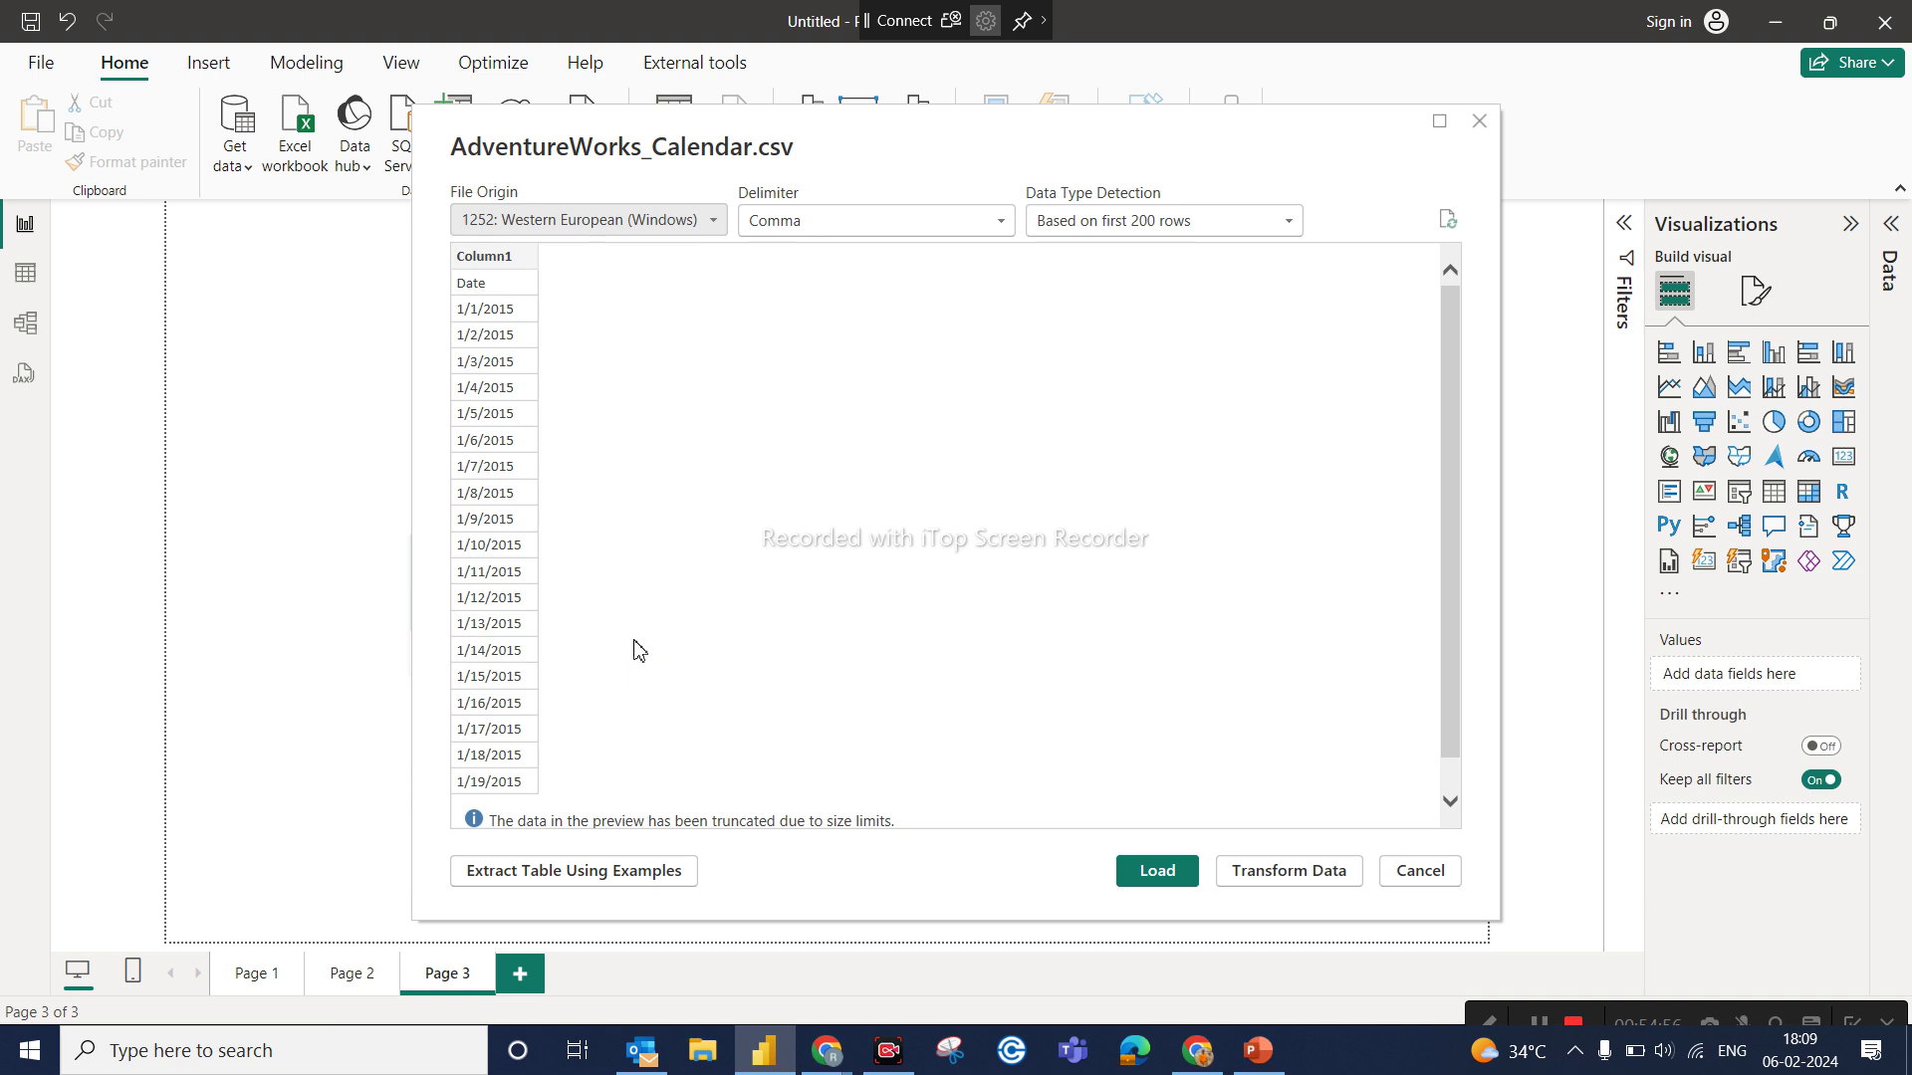
Step: Bring the calendar data into Power Query Editor for transformation and review its Home, Transform, Add Column, View and Tools commands
{"action": "left_click", "coordinate": [1309, 883]}
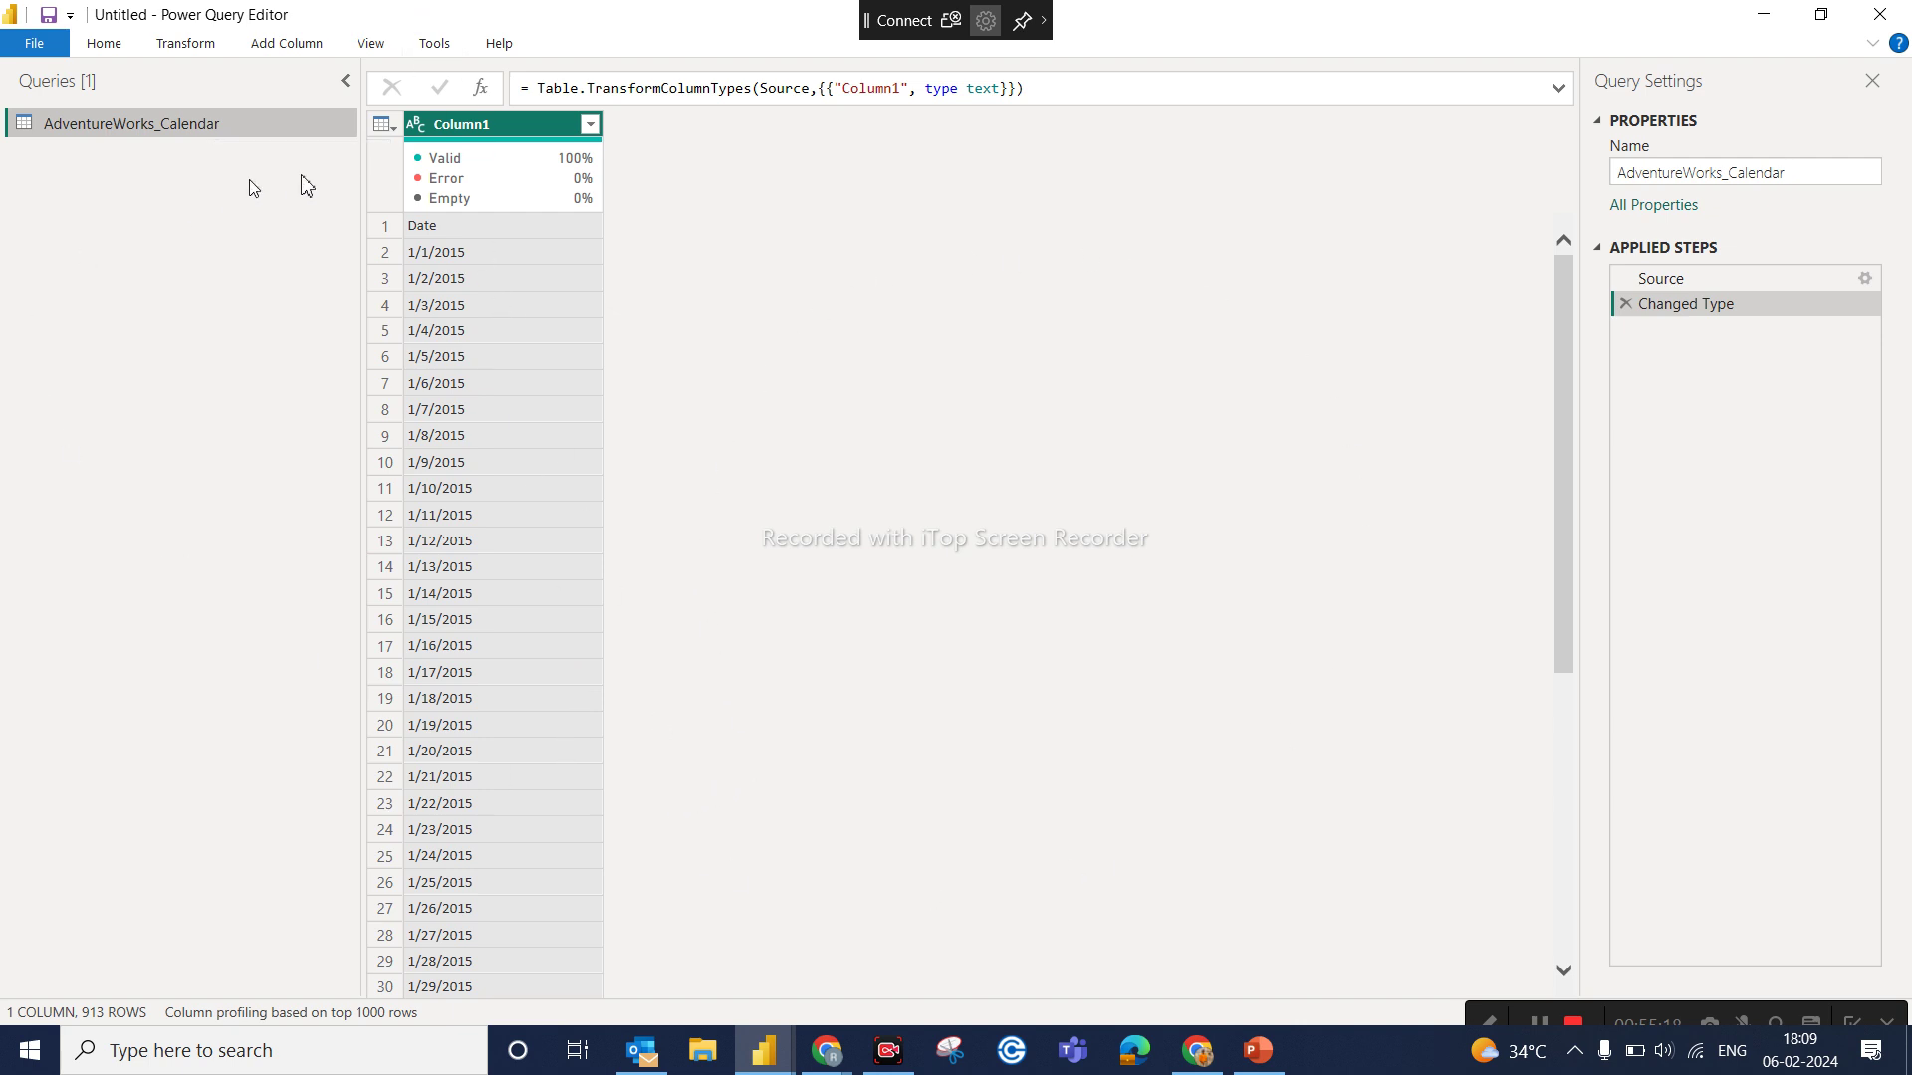
{"action": "left_click", "coordinate": [102, 45]}
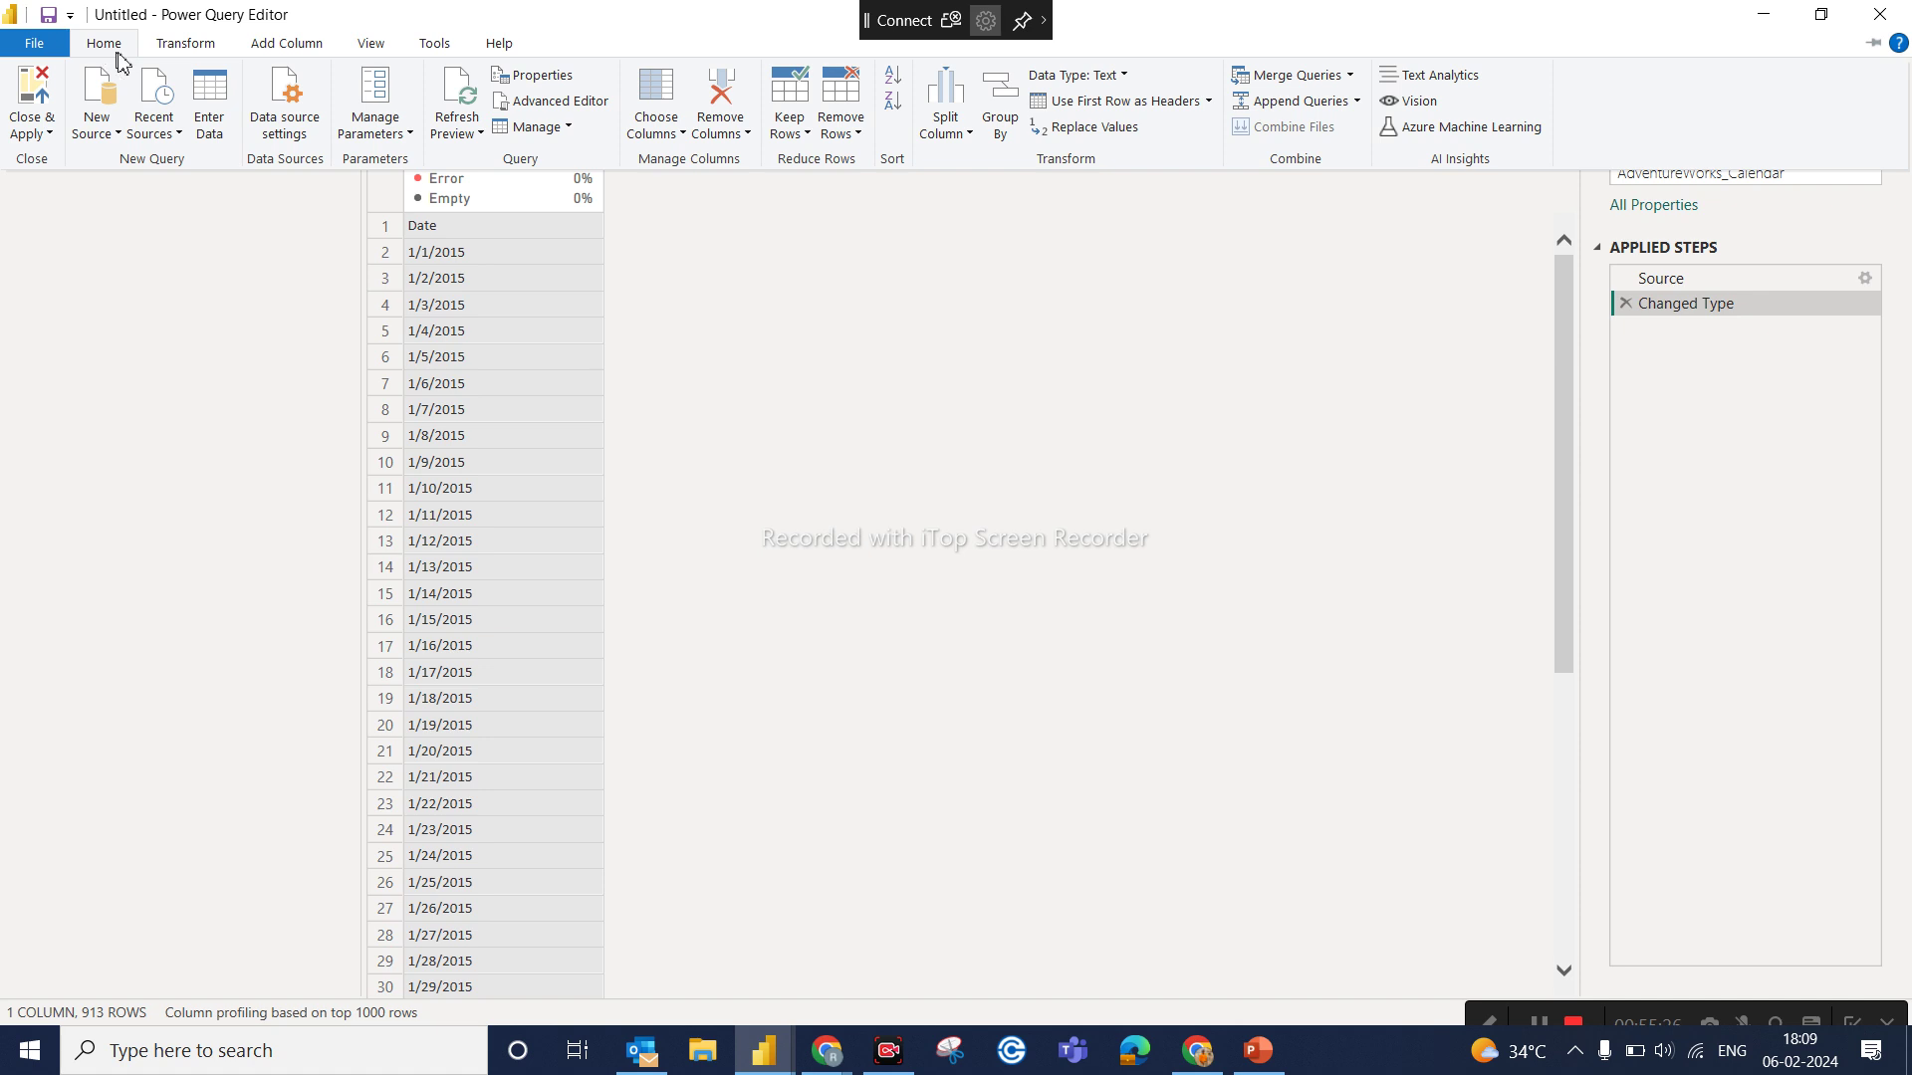
{"action": "left_click", "coordinate": [180, 49]}
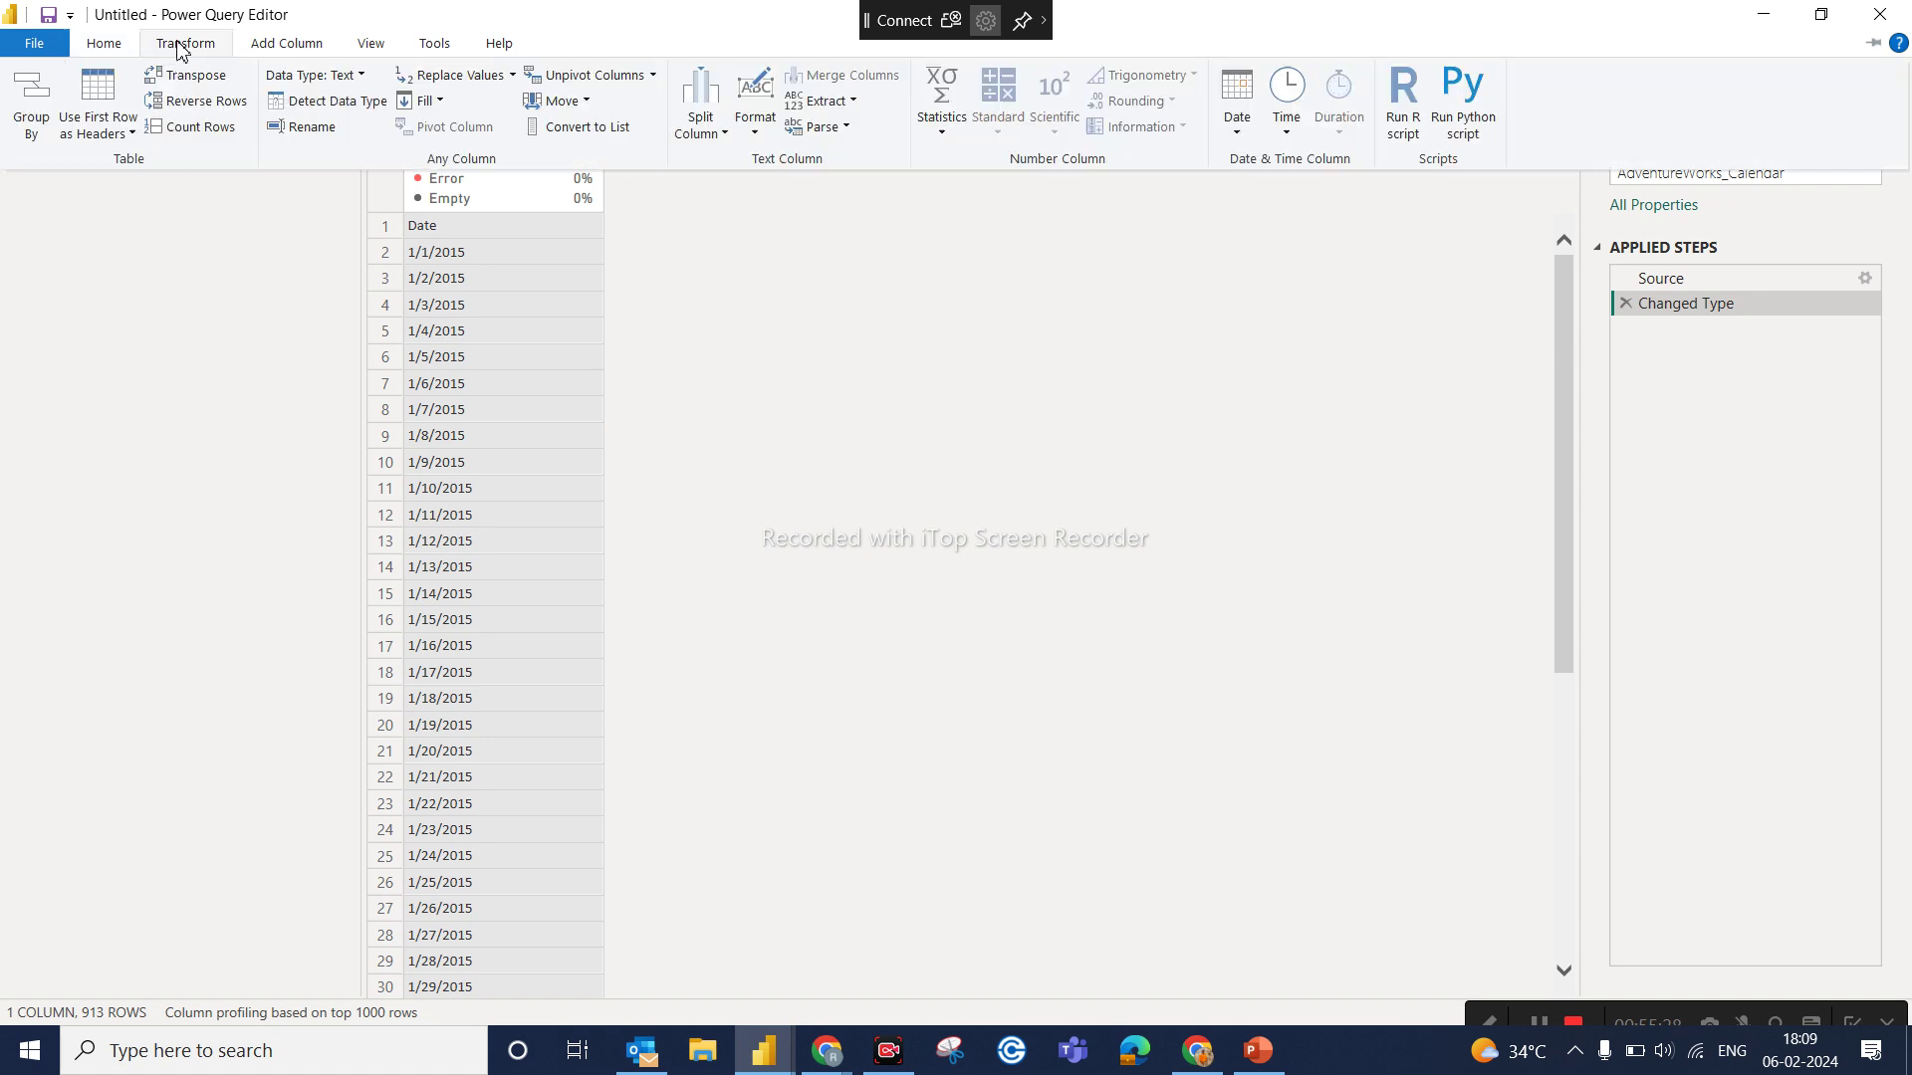
{"action": "left_click", "coordinate": [283, 44]}
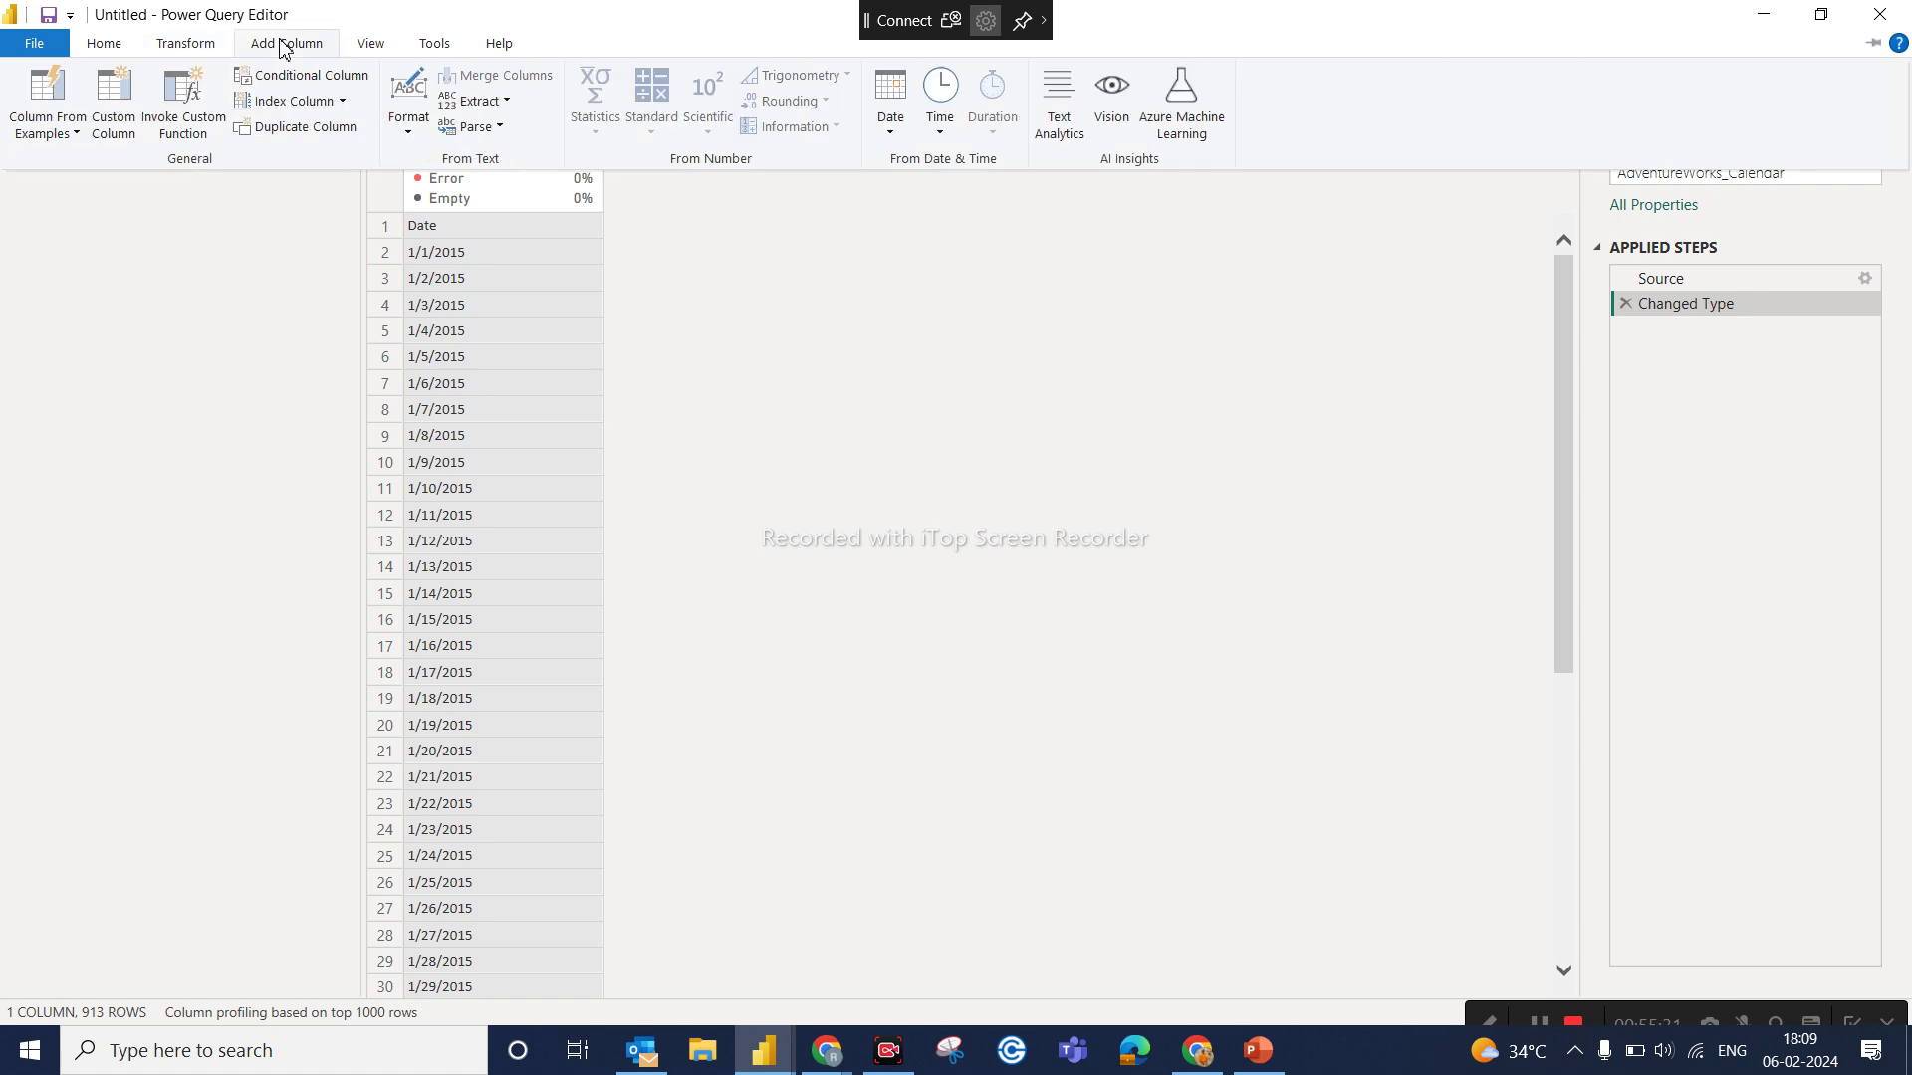
{"action": "left_click", "coordinate": [369, 47]}
{"action": "left_click", "coordinate": [433, 52]}
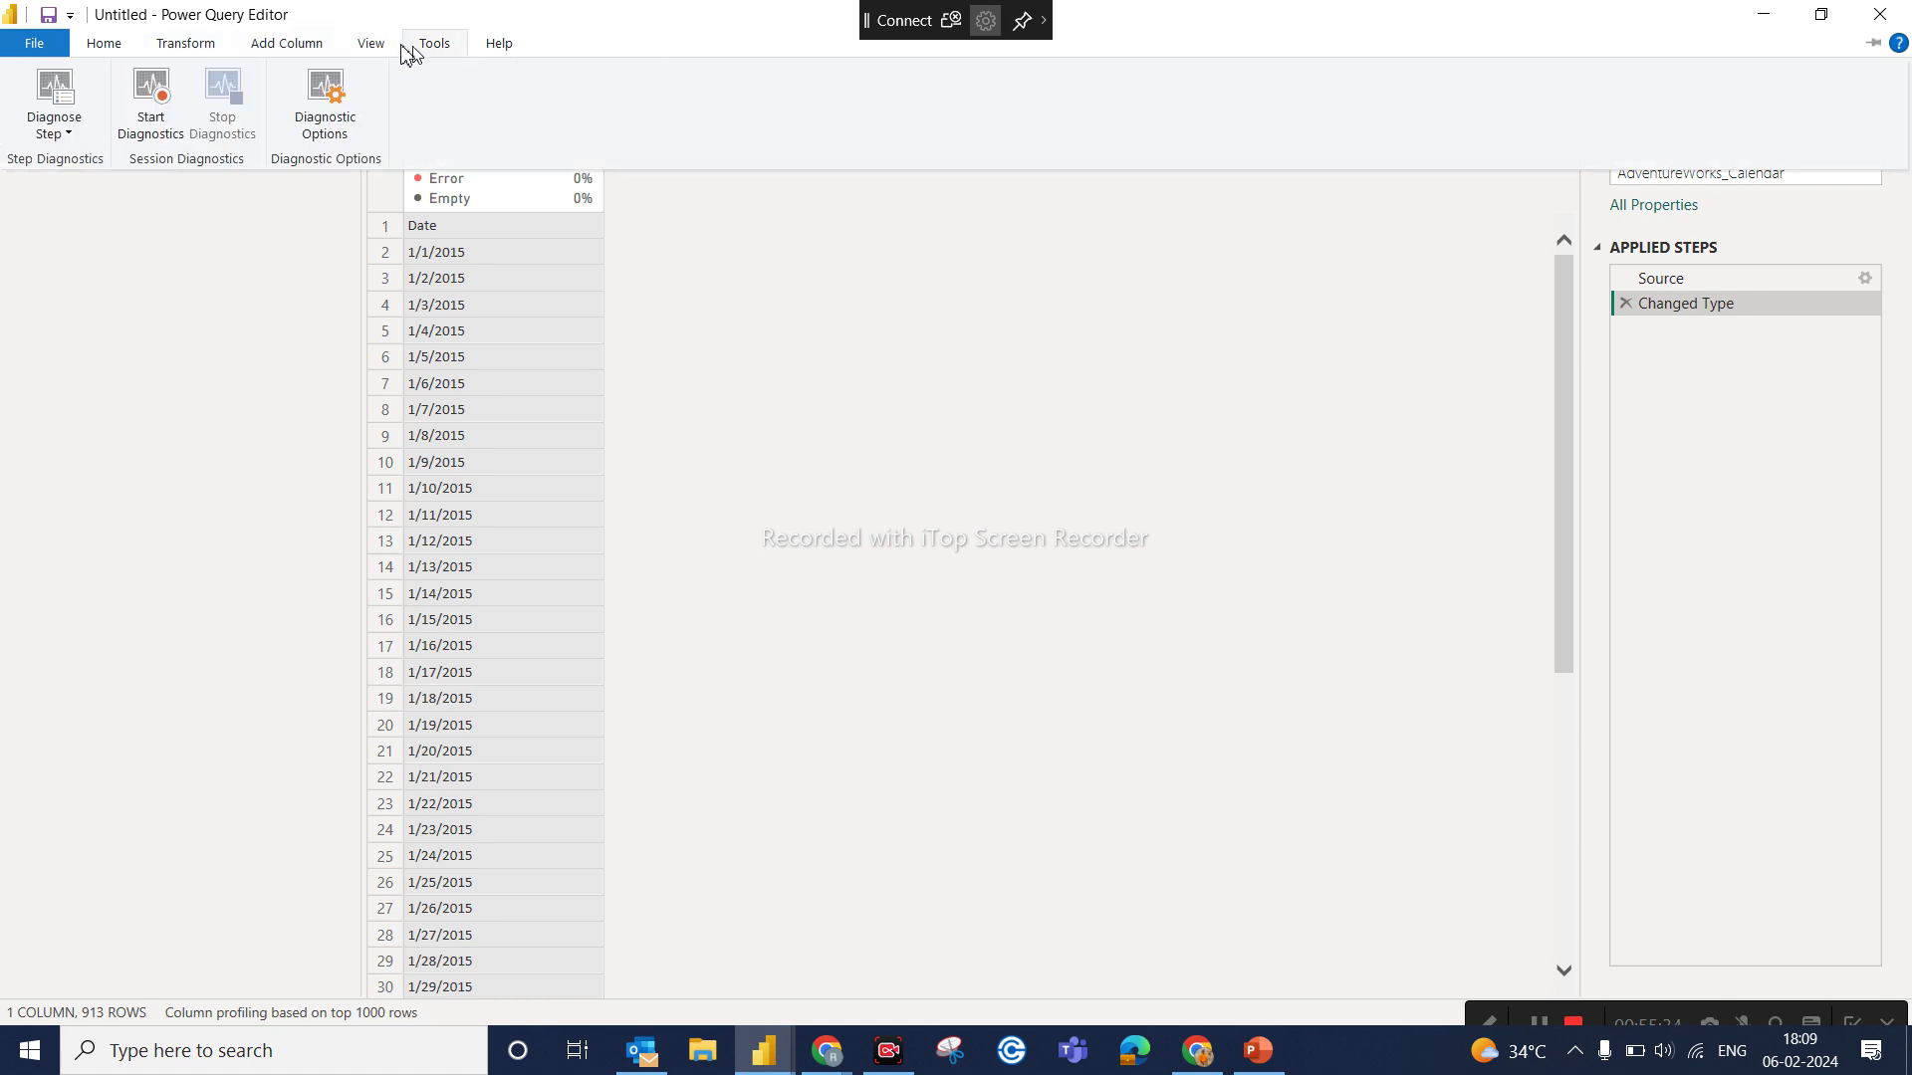
{"action": "left_click", "coordinate": [133, 46]}
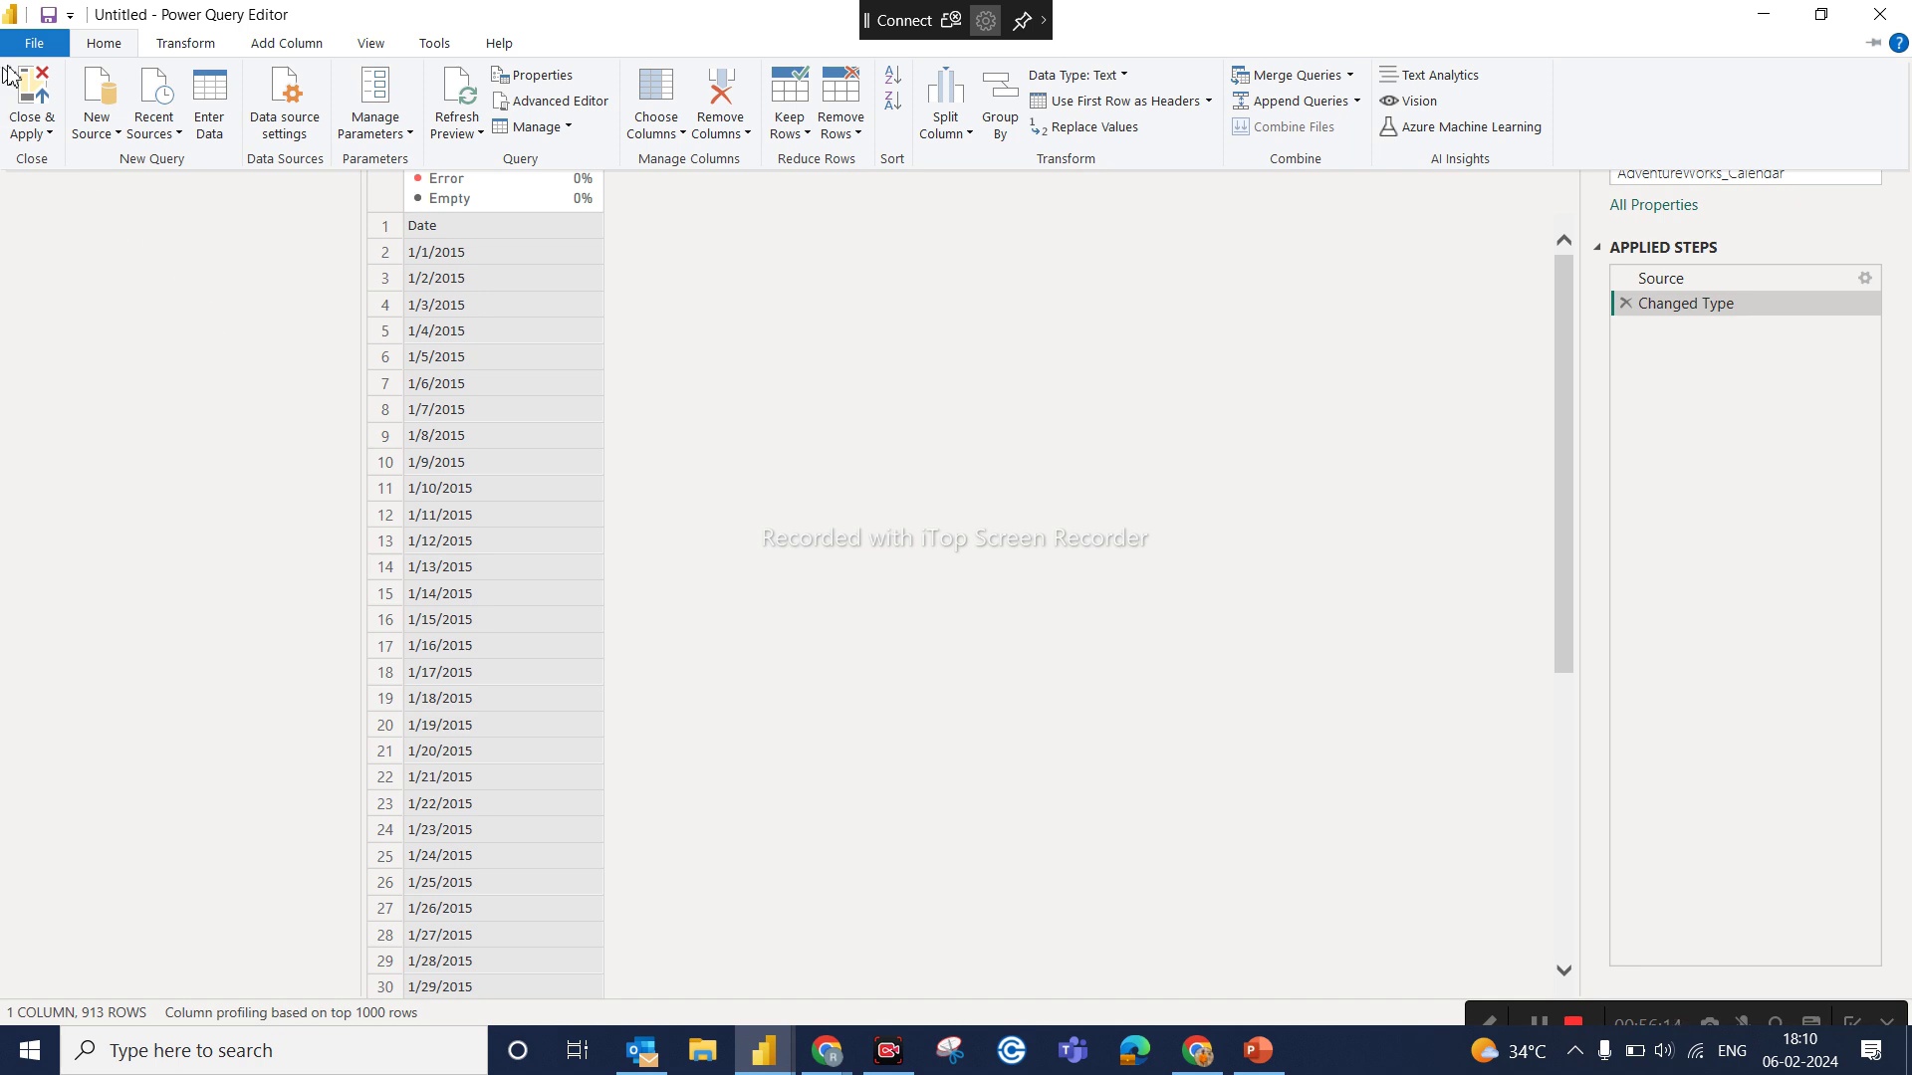
{"action": "left_click", "coordinate": [189, 46]}
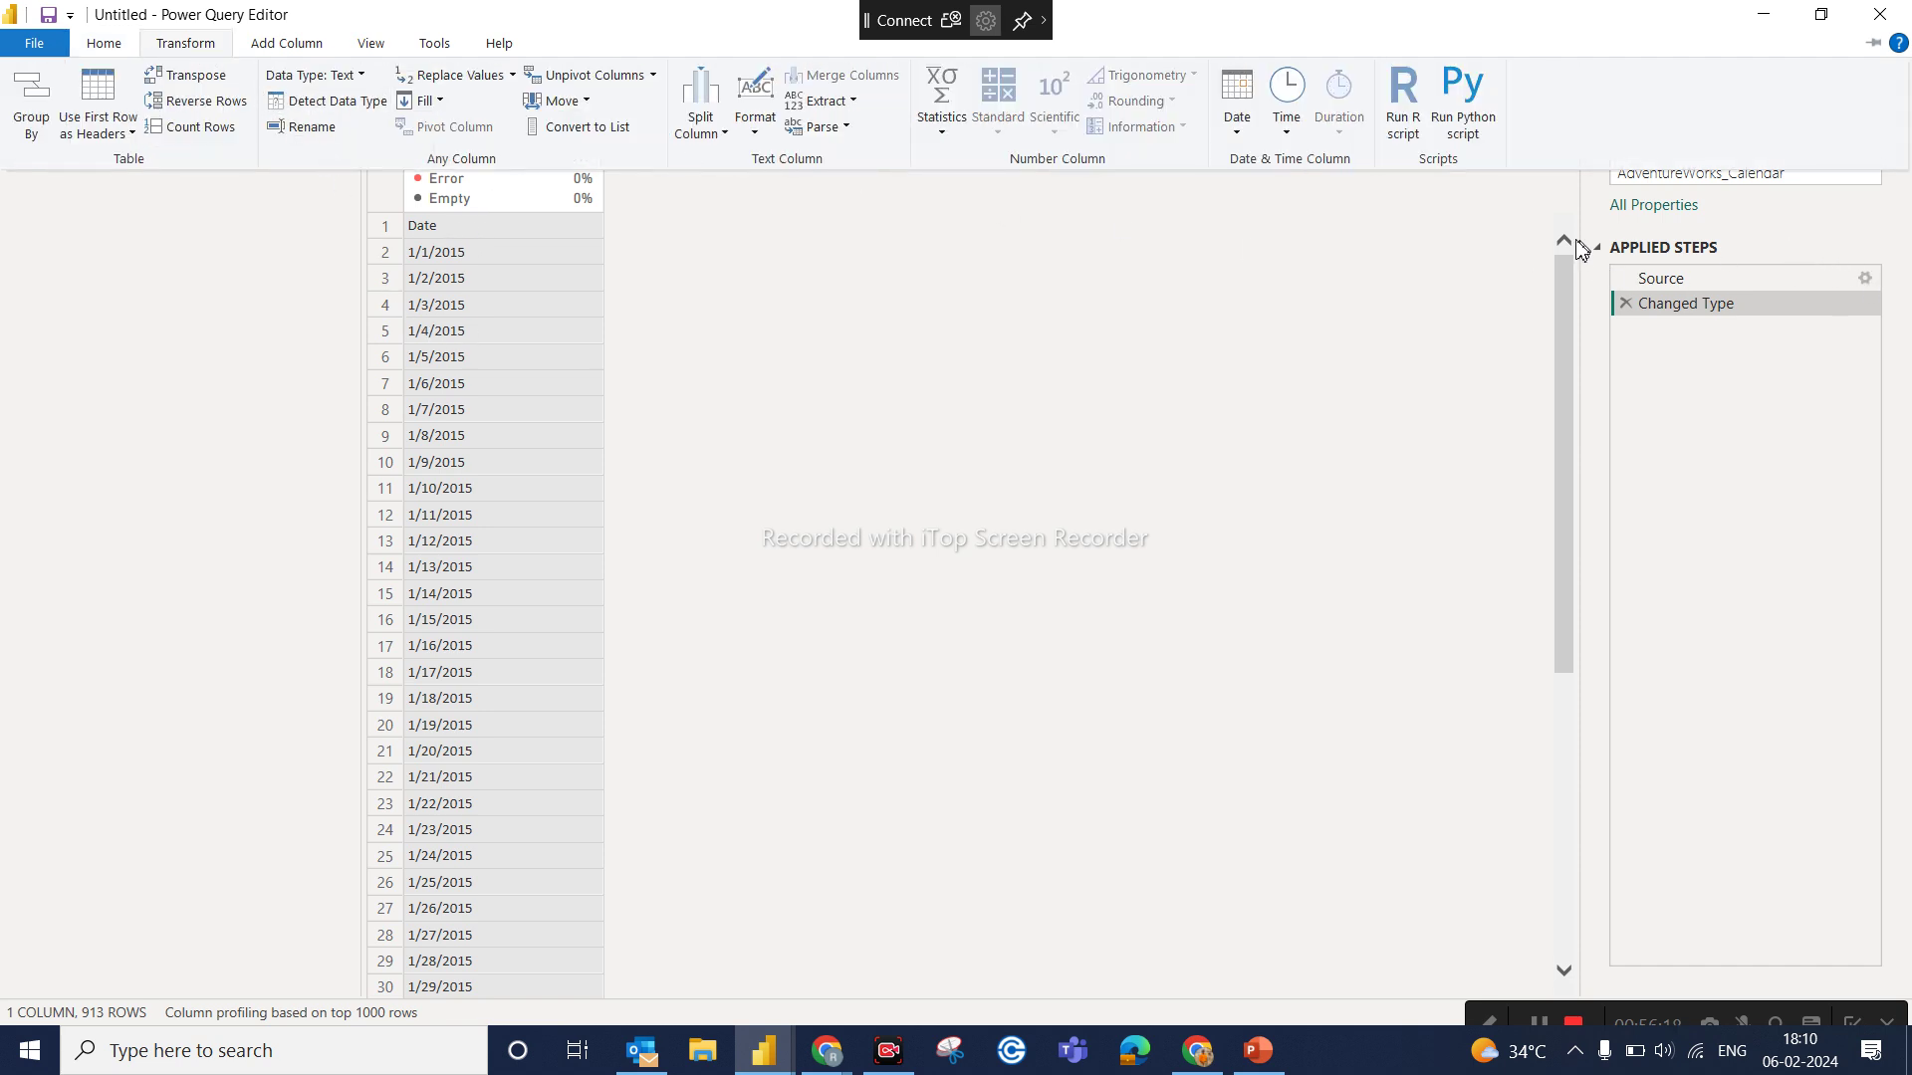
{"action": "left_click", "coordinate": [1567, 245]}
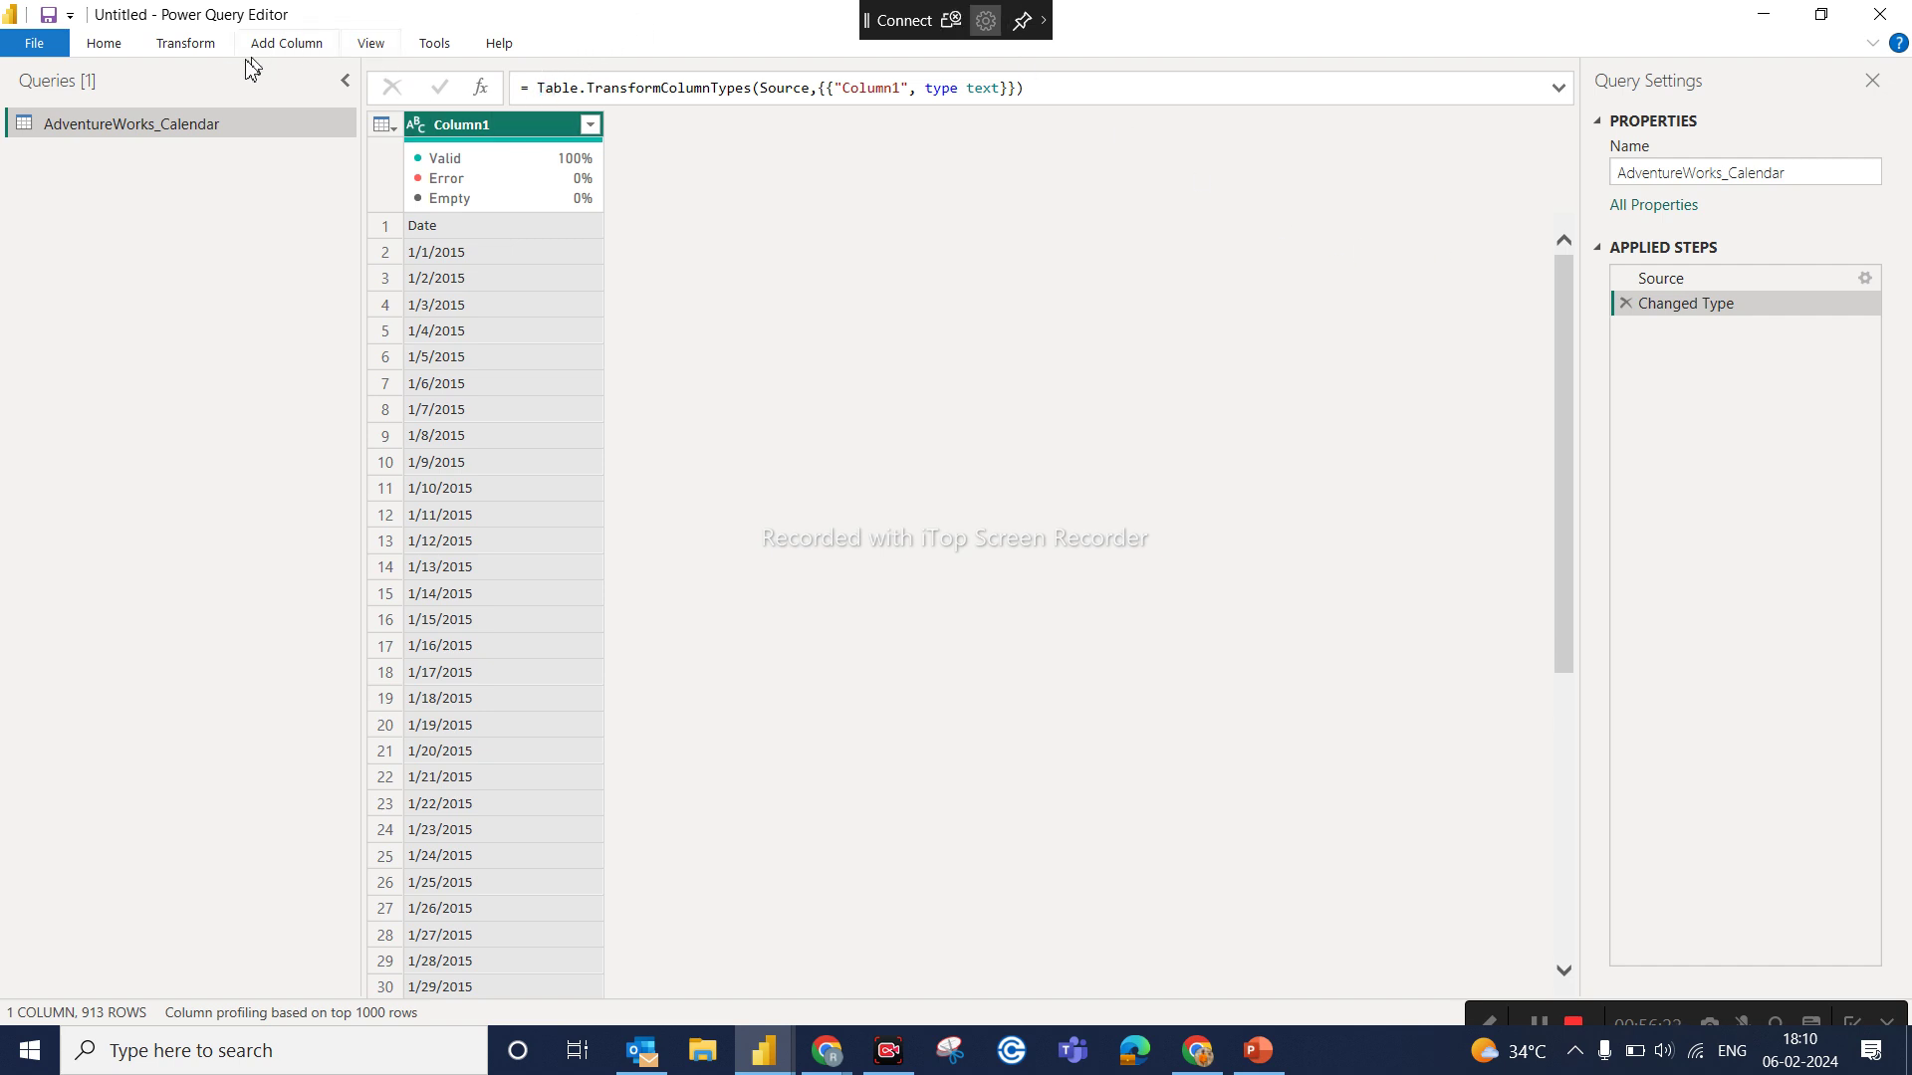
{"action": "left_click", "coordinate": [187, 51]}
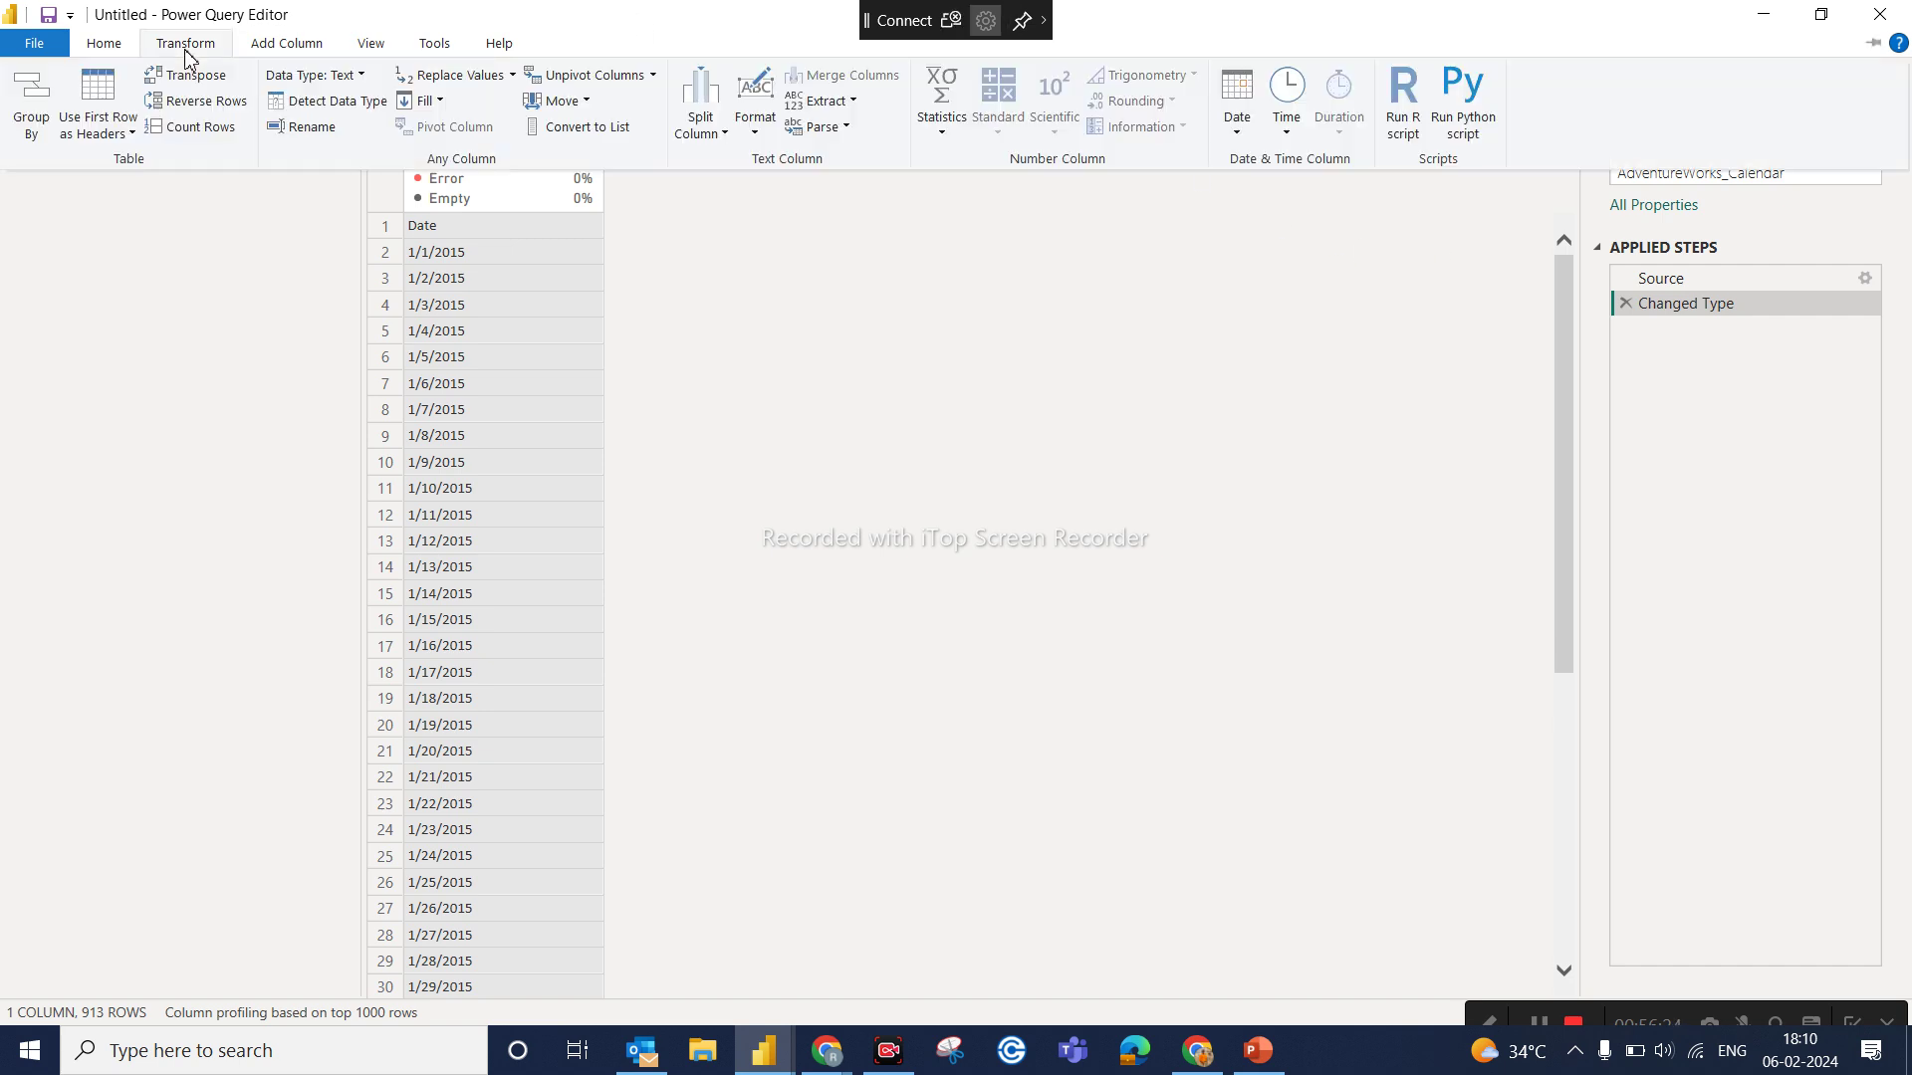
Step: Use the first row of AdventureWorks_Calendar as headers, and close Power Query Editor with the changes applied
{"action": "left_click", "coordinate": [97, 45]}
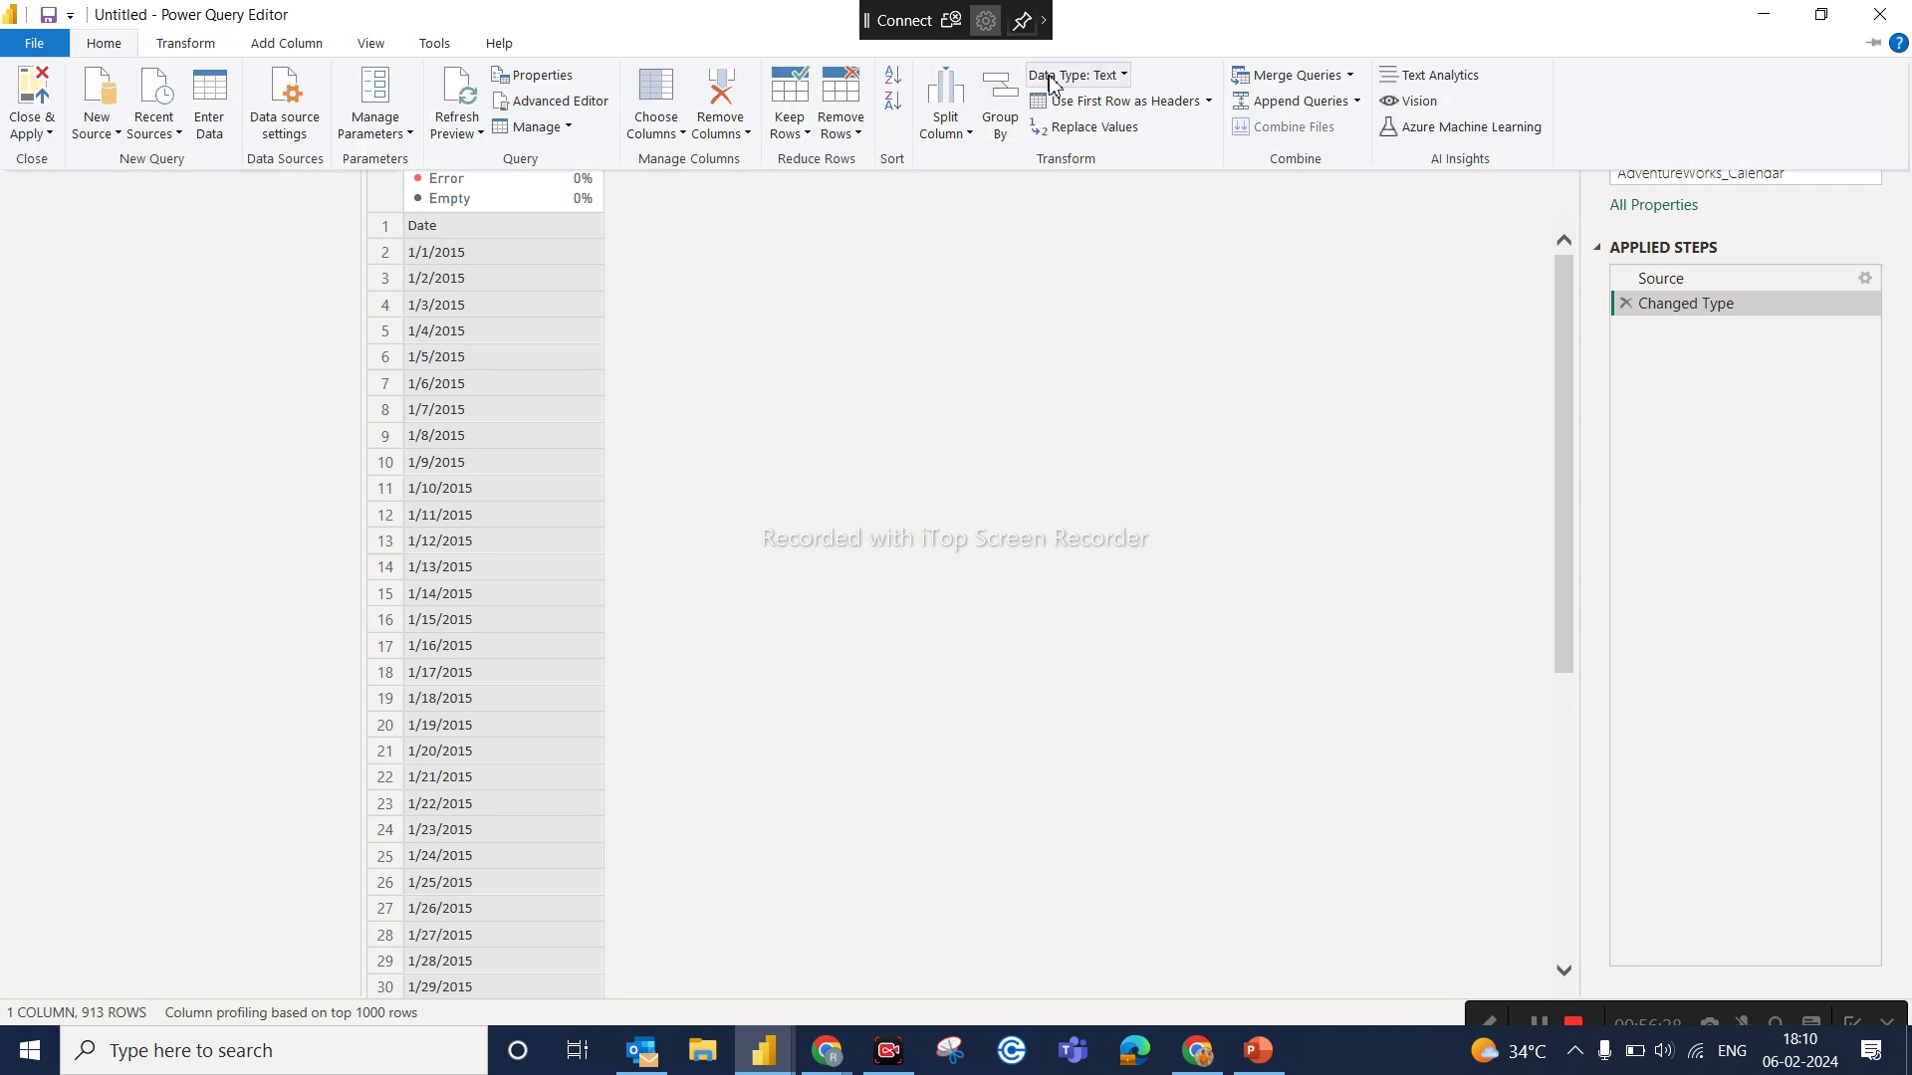
{"action": "left_click", "coordinate": [1120, 106]}
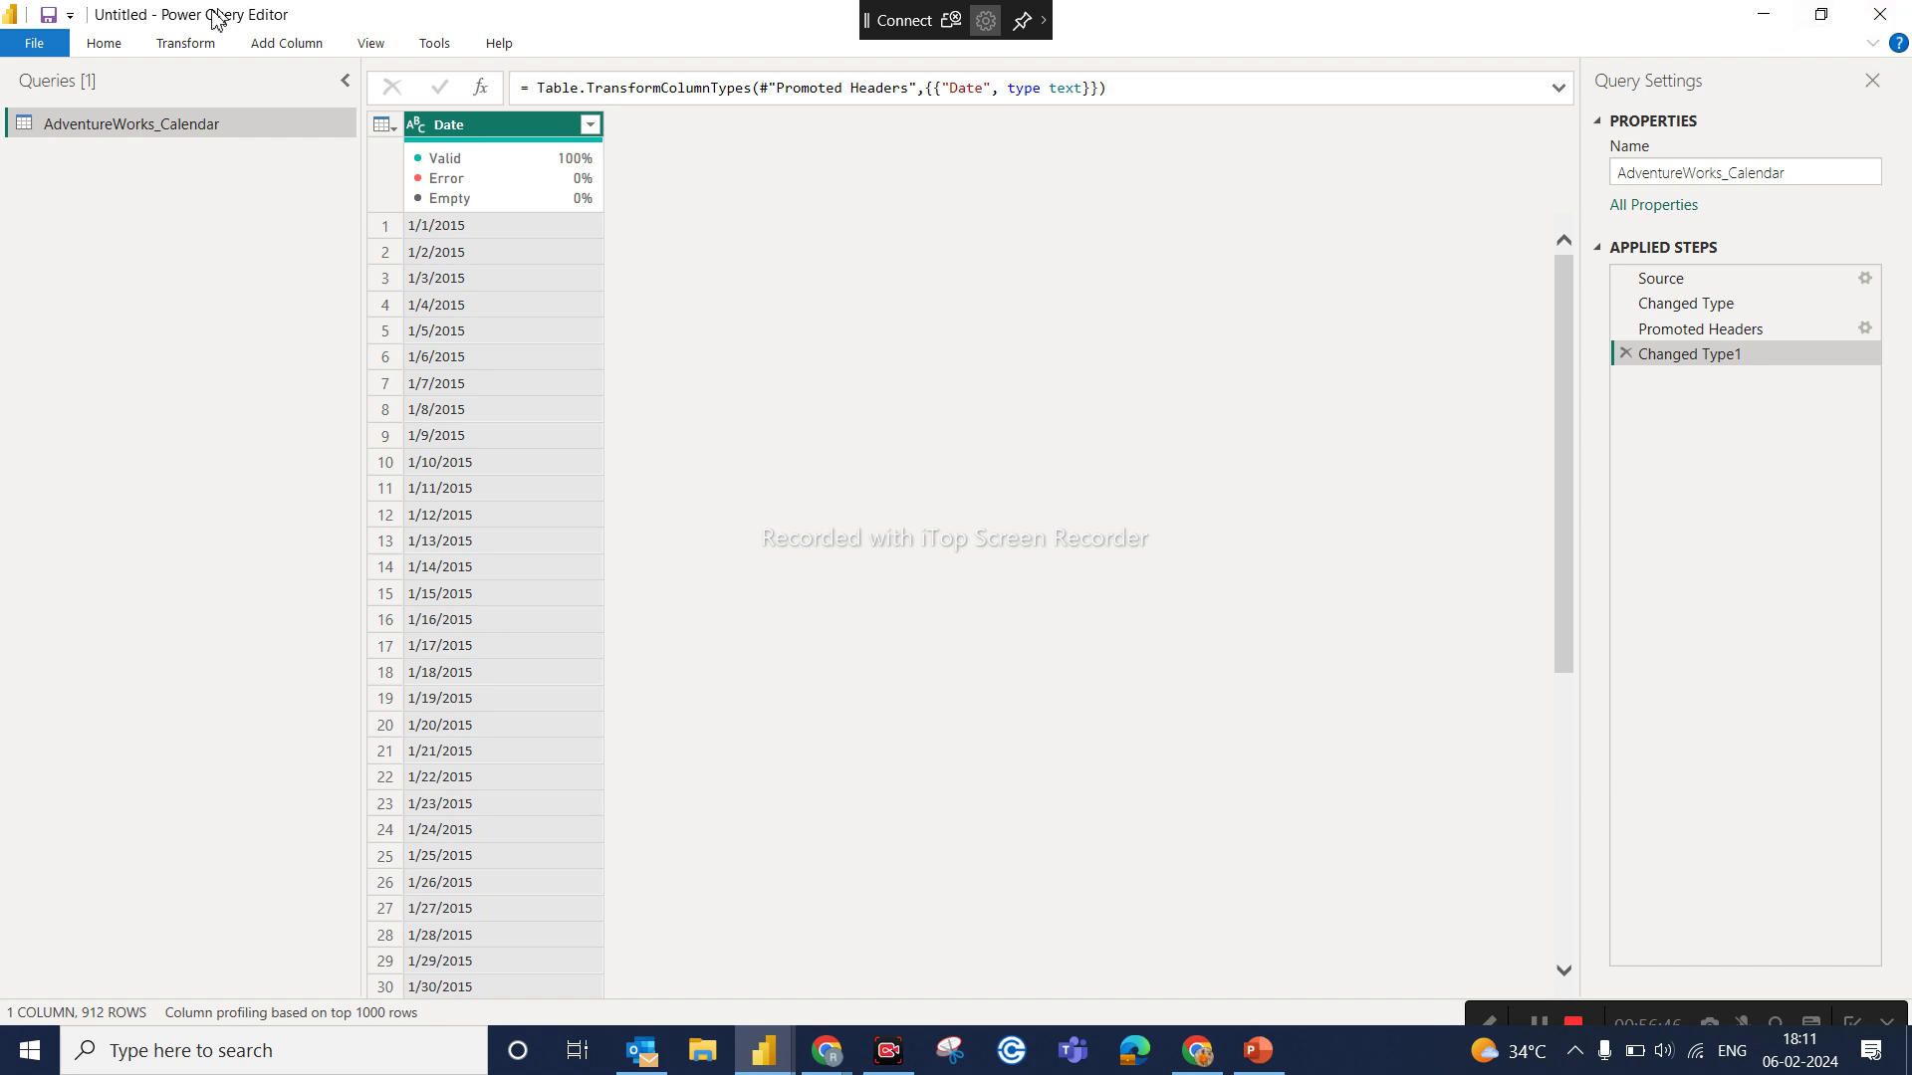
{"action": "left_click", "coordinate": [112, 46]}
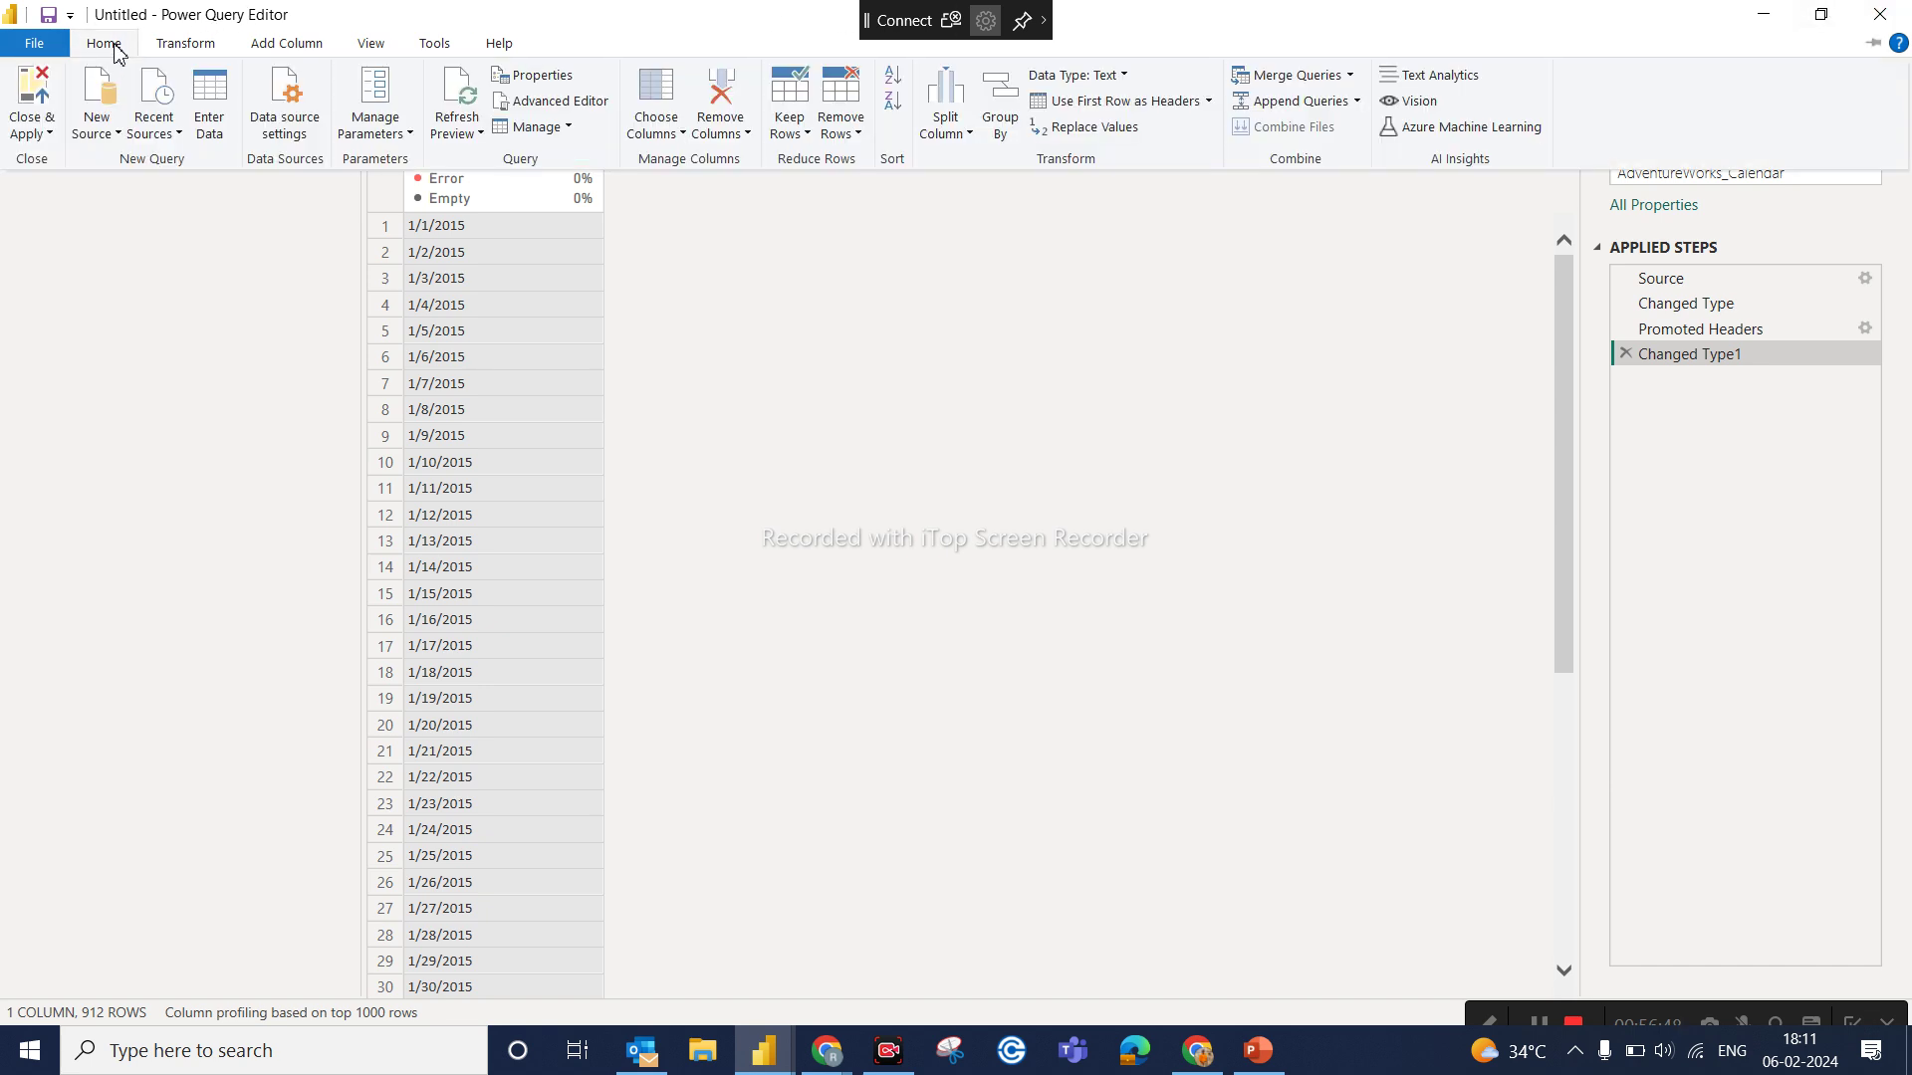
{"action": "left_click", "coordinate": [57, 137]}
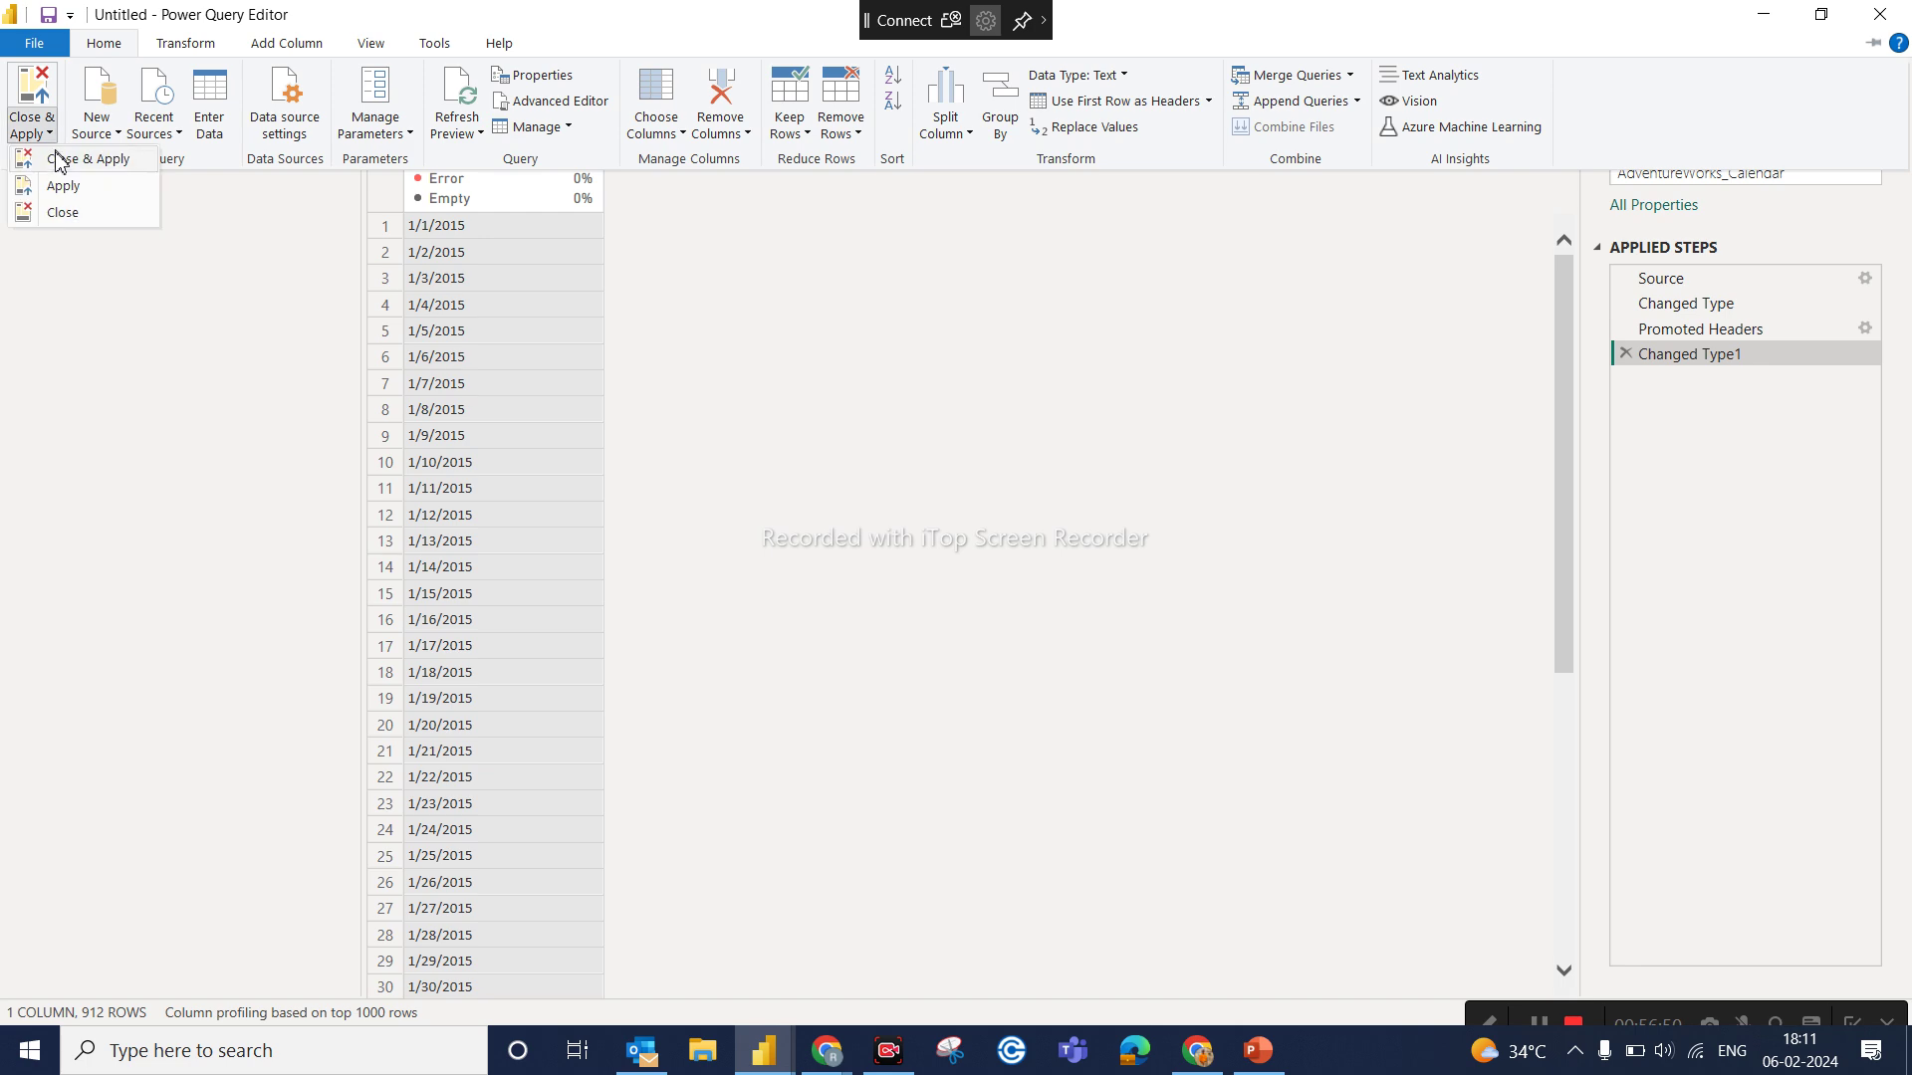
{"action": "left_click", "coordinate": [56, 160]}
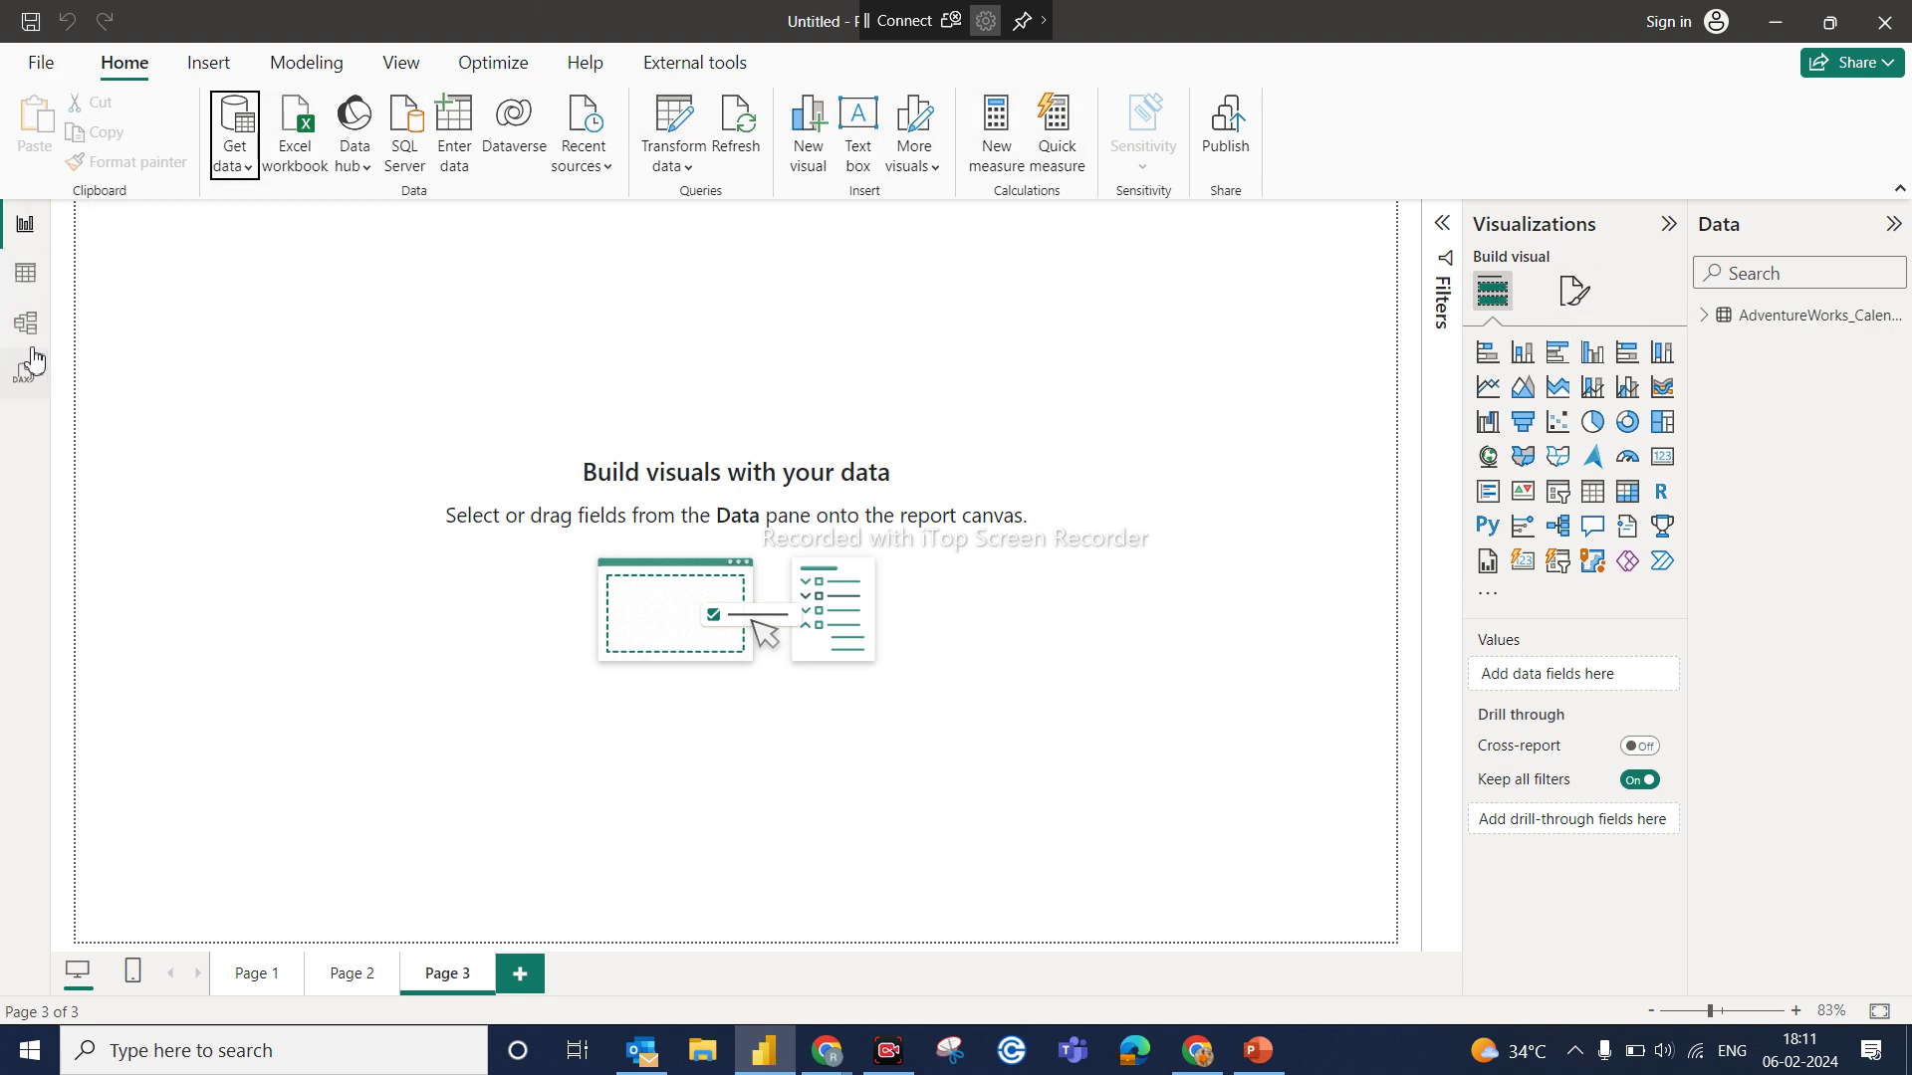
Step: Examine the loaded AdventureWorks_Calendar table in Table view and Model view, and return to Report view
{"action": "left_click", "coordinate": [17, 287]}
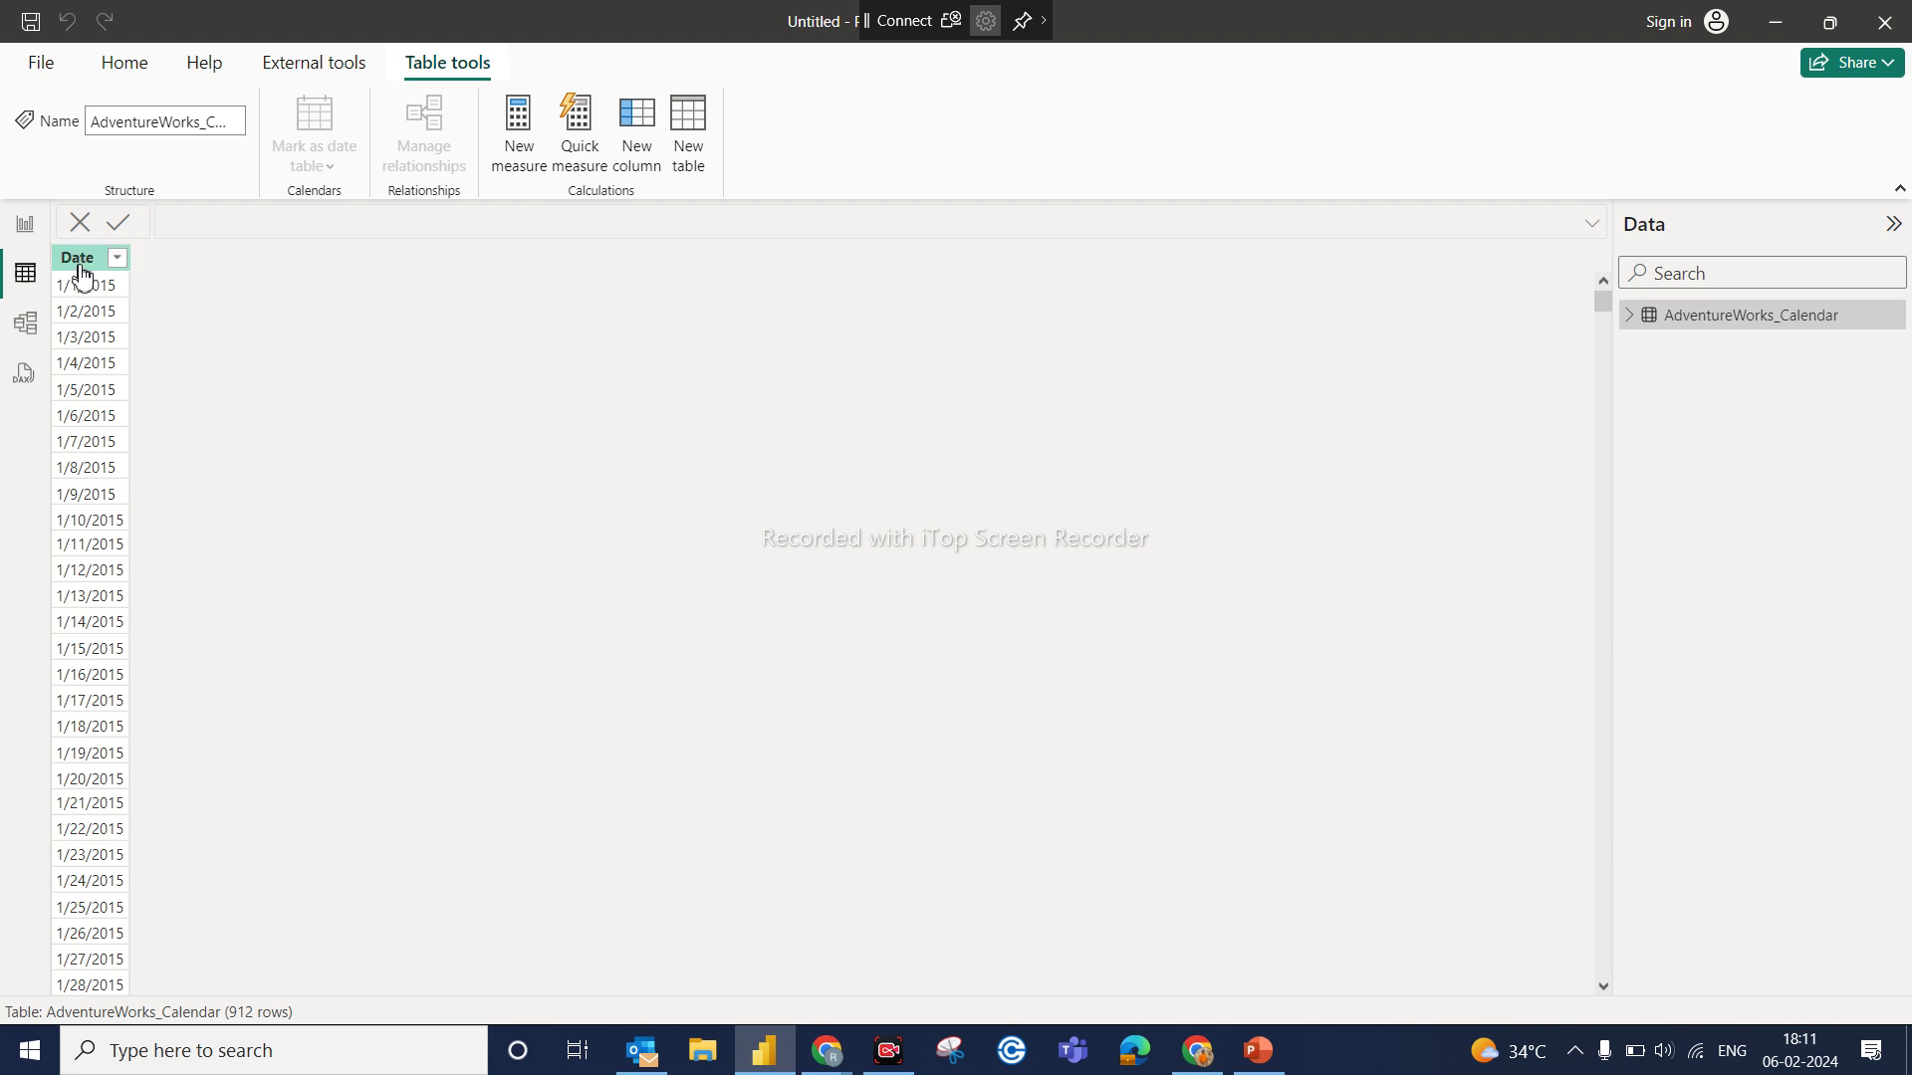
{"action": "left_click", "coordinate": [33, 338]}
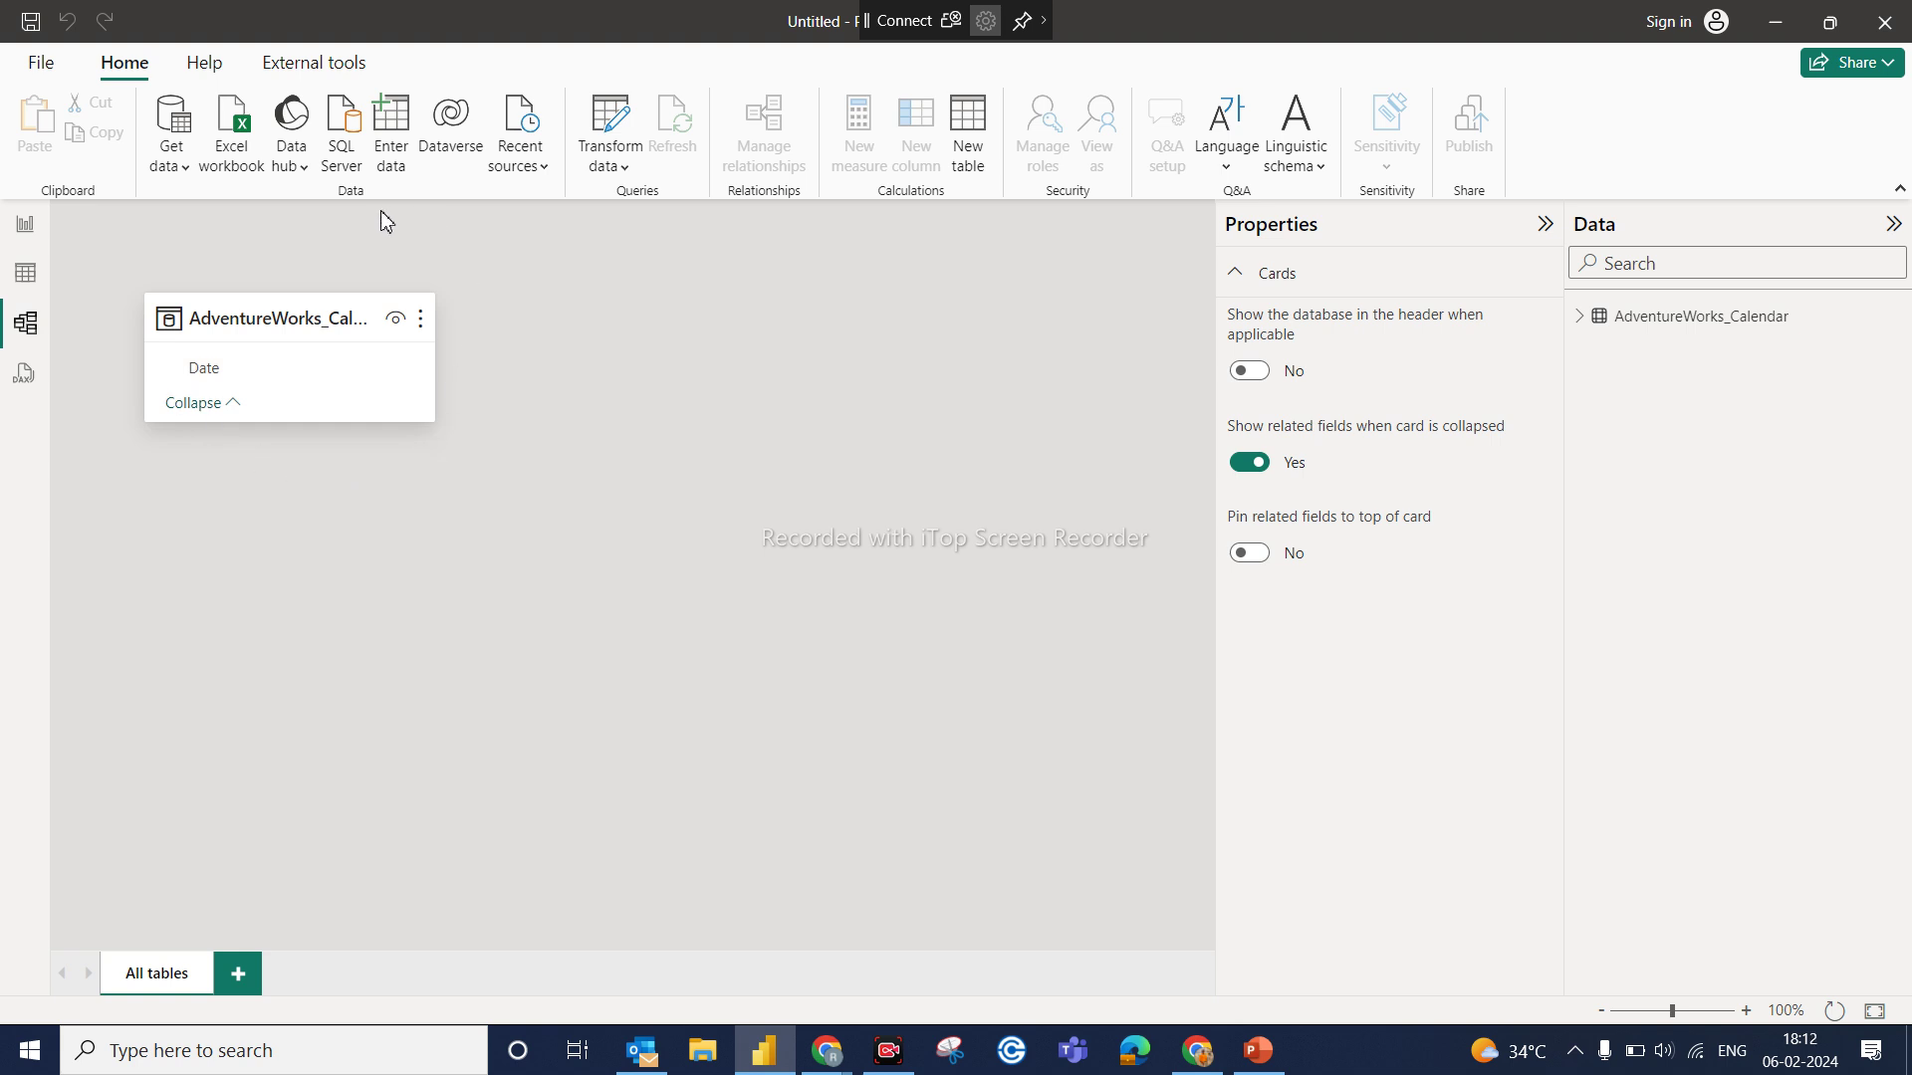
{"action": "left_click", "coordinate": [31, 241]}
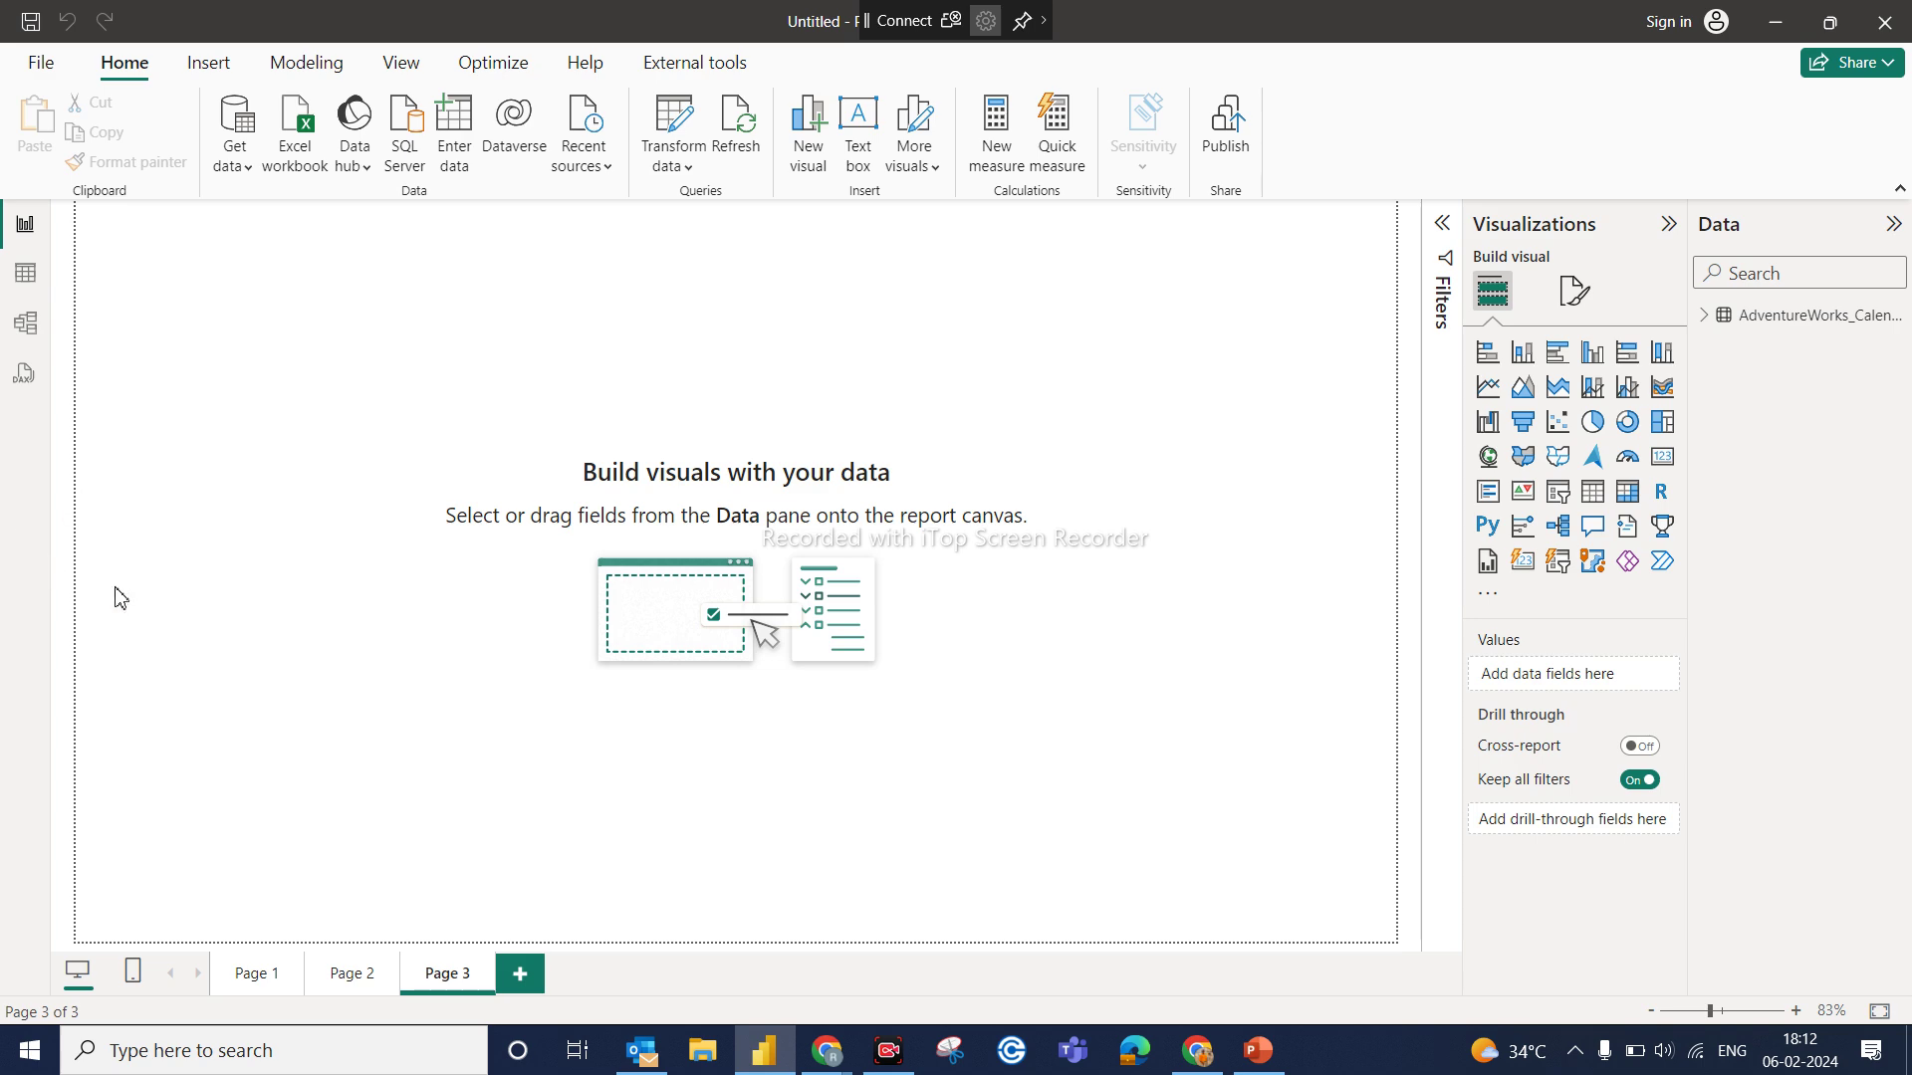
Step: Switch to the Google Meet call and look through the list of people in the meeting
{"action": "left_click", "coordinate": [773, 1062]}
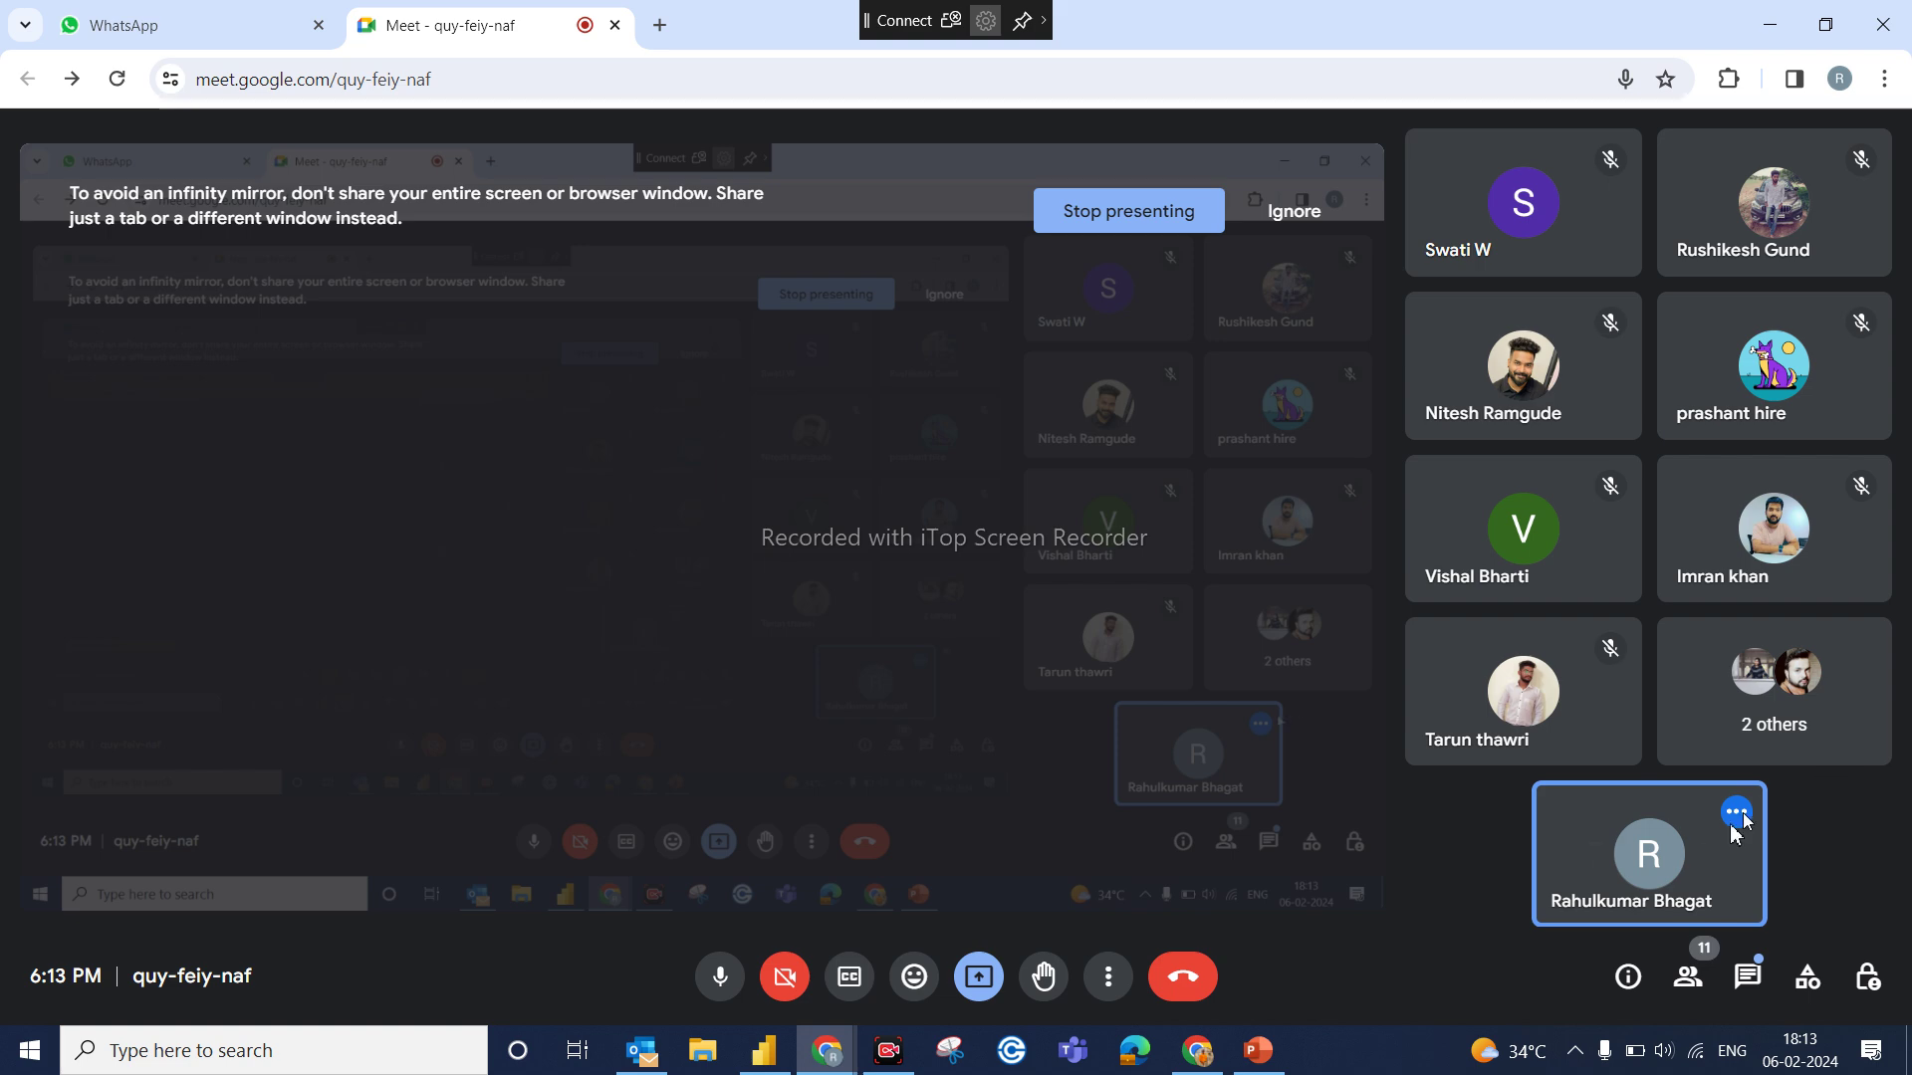
{"action": "mouse_move", "coordinate": [1724, 914]}
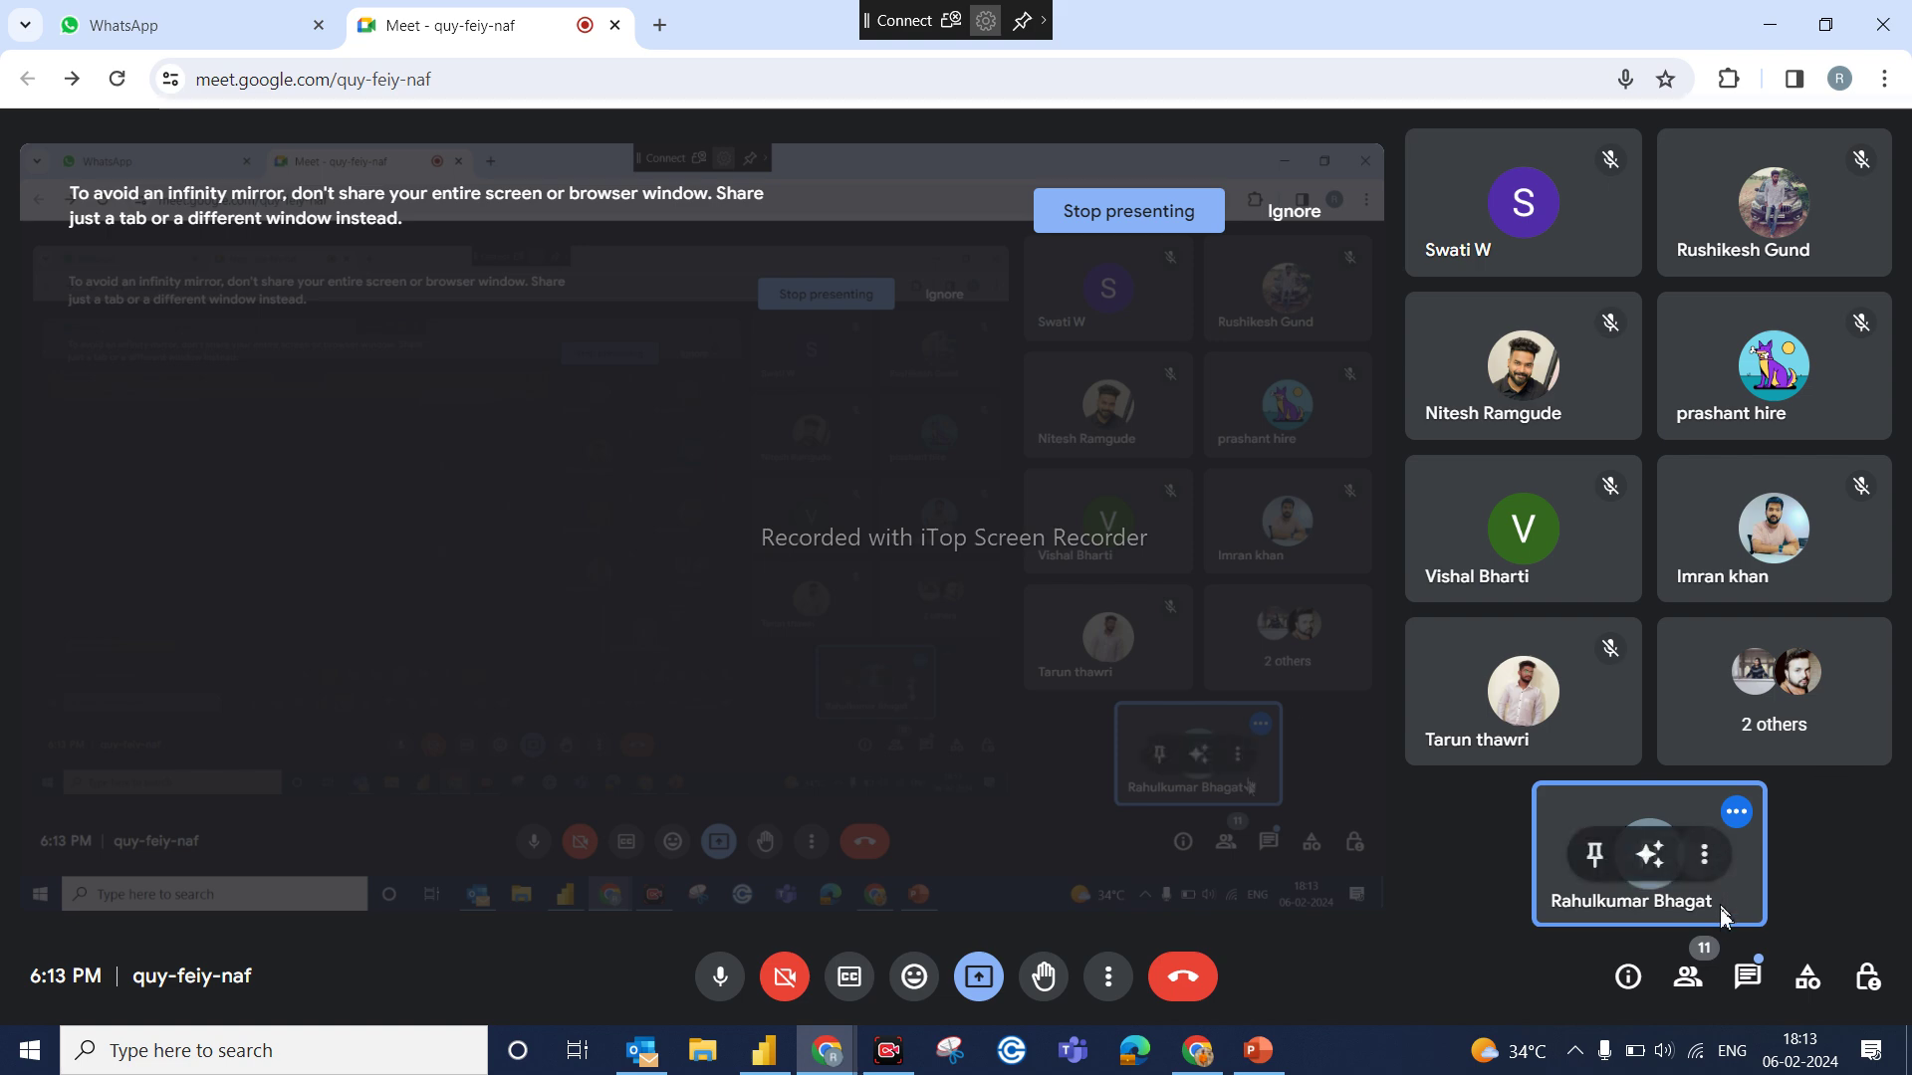
{"action": "left_click", "coordinate": [1699, 977]}
{"action": "scroll", "coordinate": [1690, 803], "scroll_direction": "down", "scroll_amount": 1}
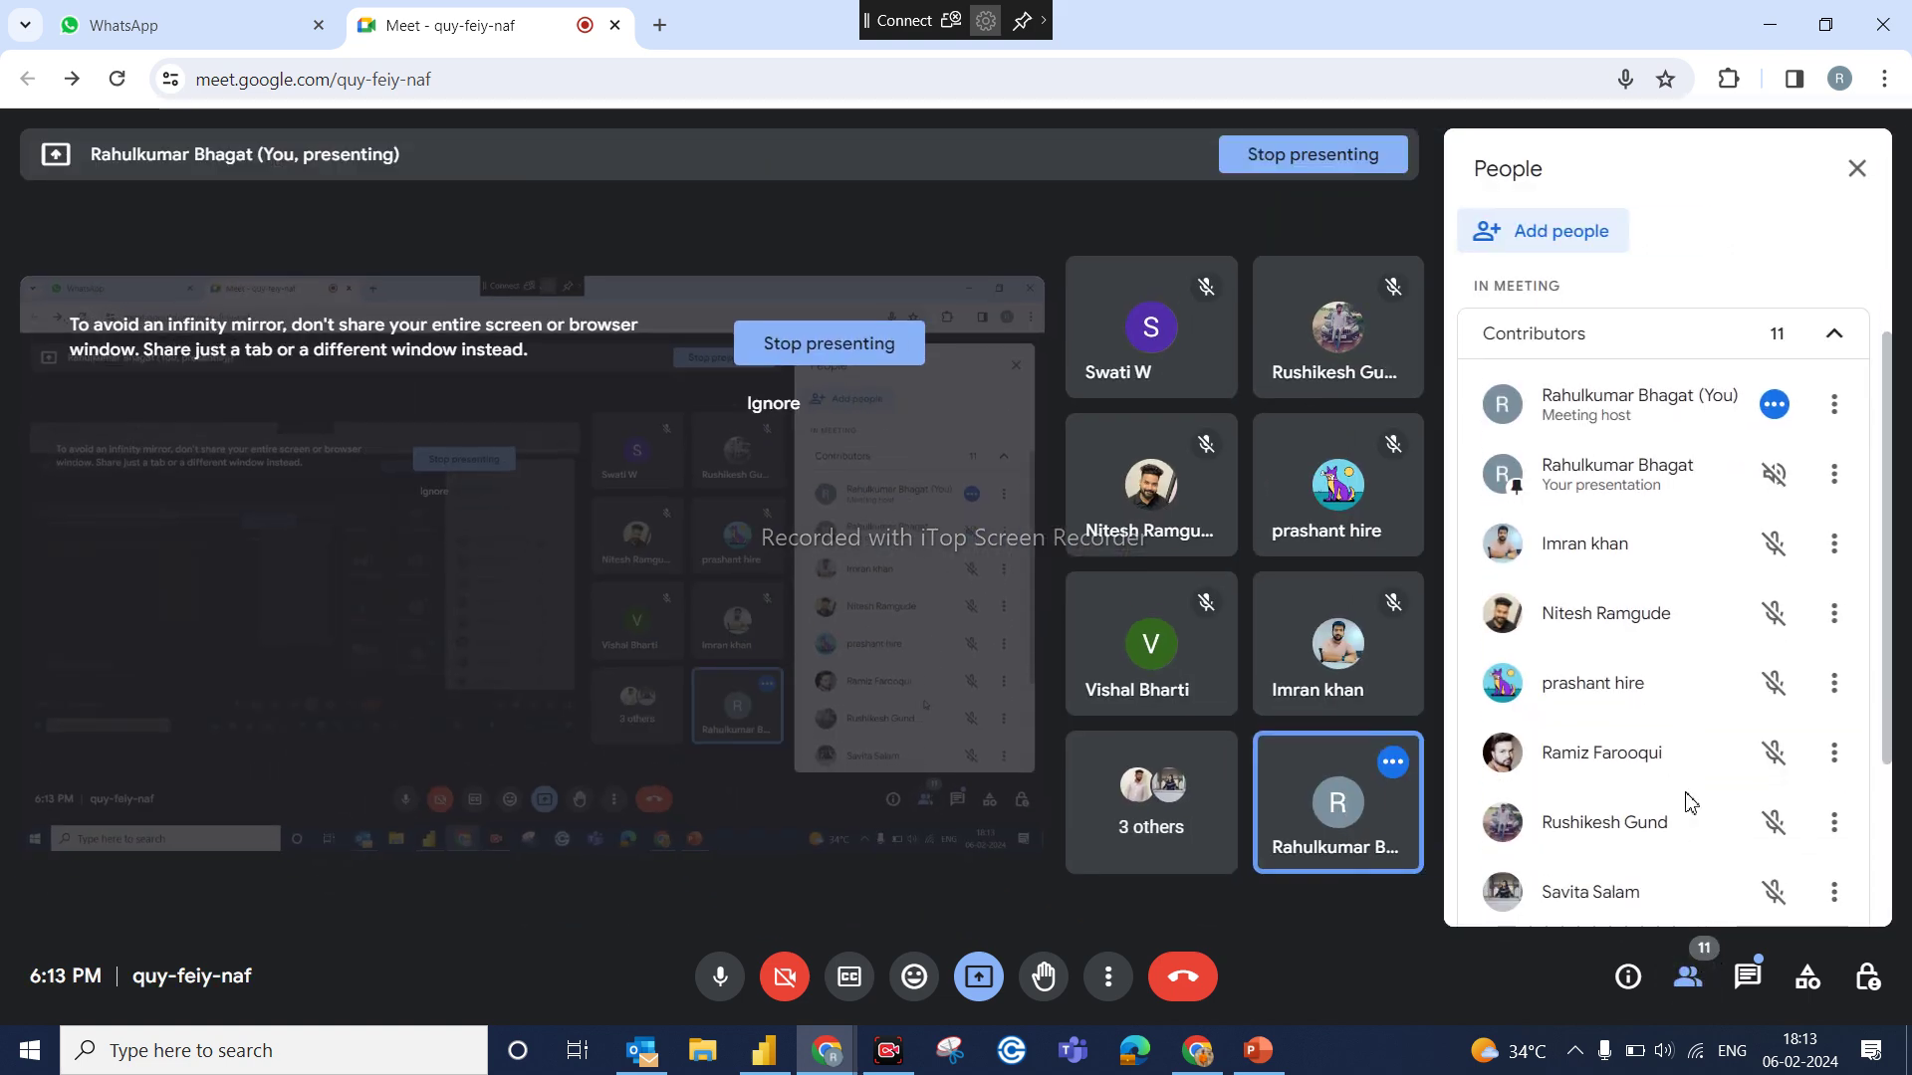
Step: Check the remaining participants in the people list, close the list, and leave the Google Meet call
{"action": "scroll", "coordinate": [1690, 802], "scroll_direction": "down", "scroll_amount": 2}
{"action": "scroll", "coordinate": [1690, 803], "scroll_direction": "up", "scroll_amount": 4}
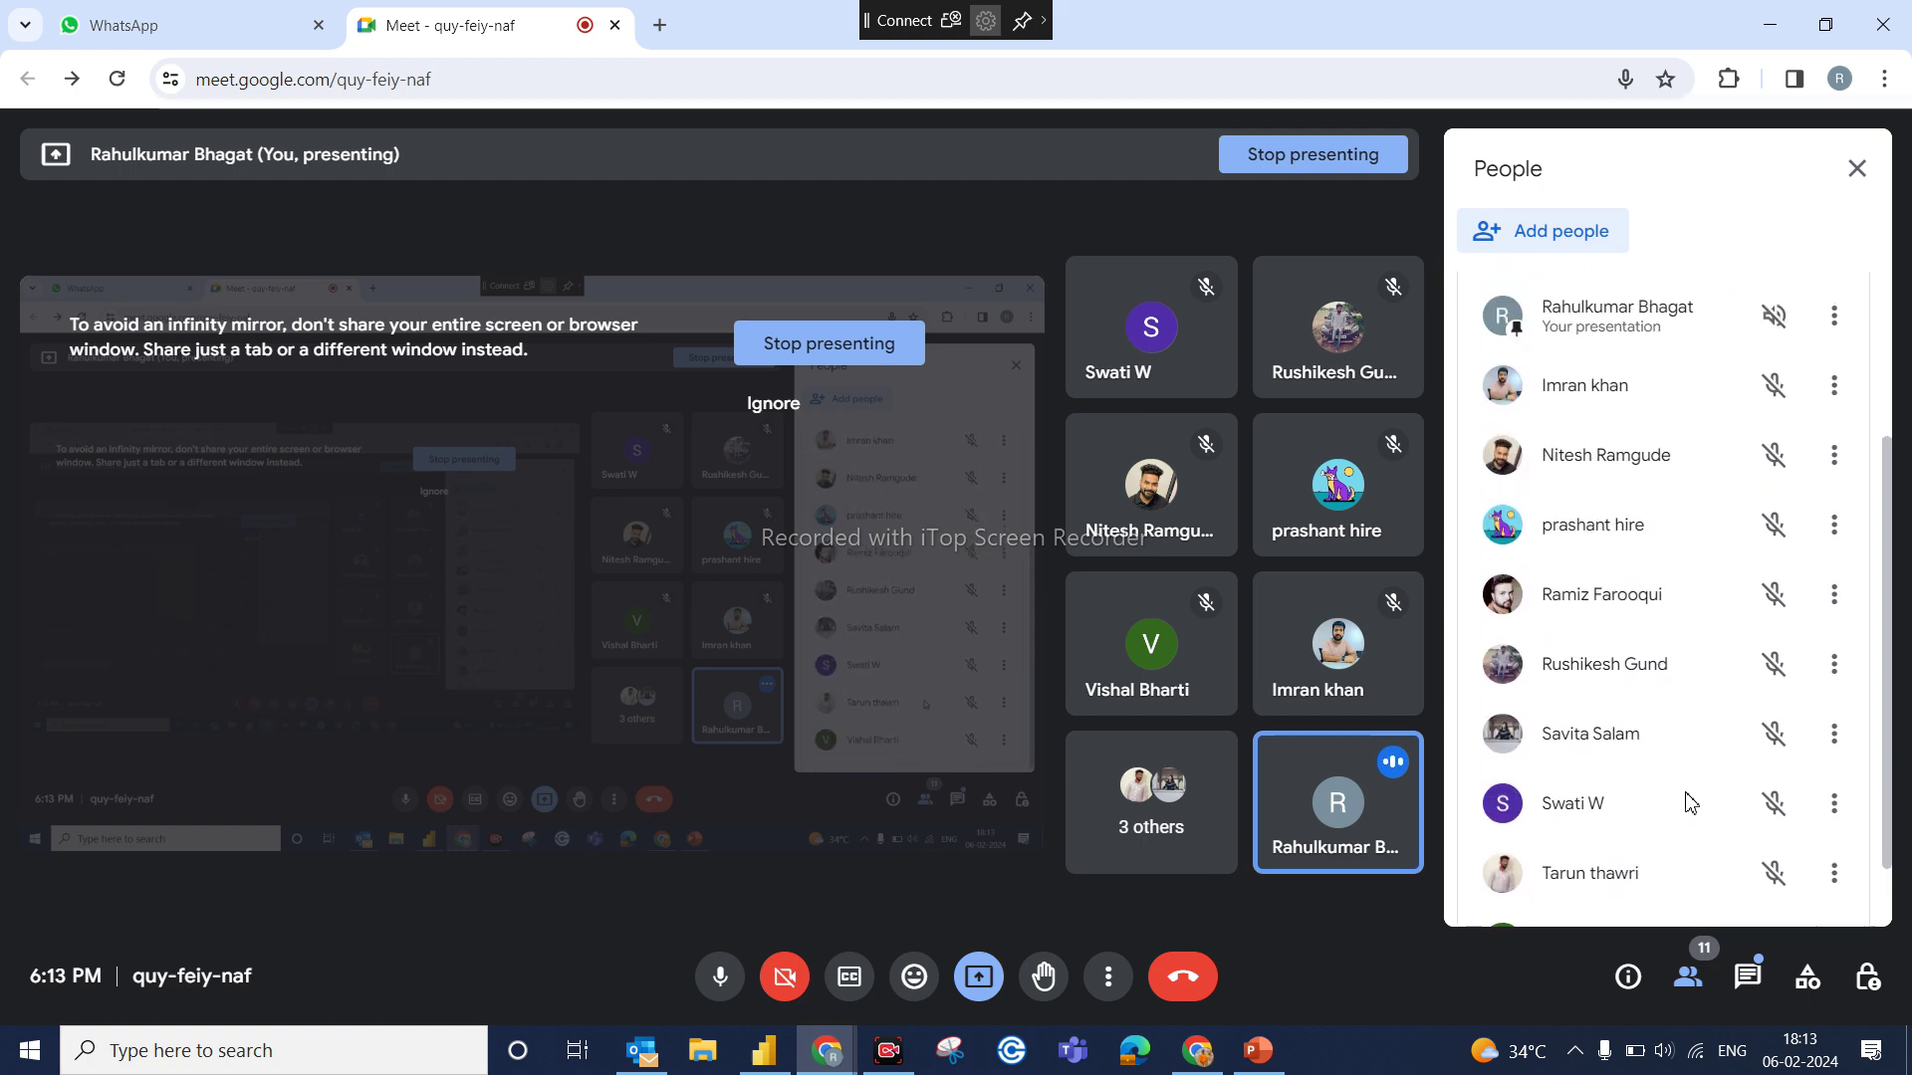
{"action": "left_click", "coordinate": [1858, 169]}
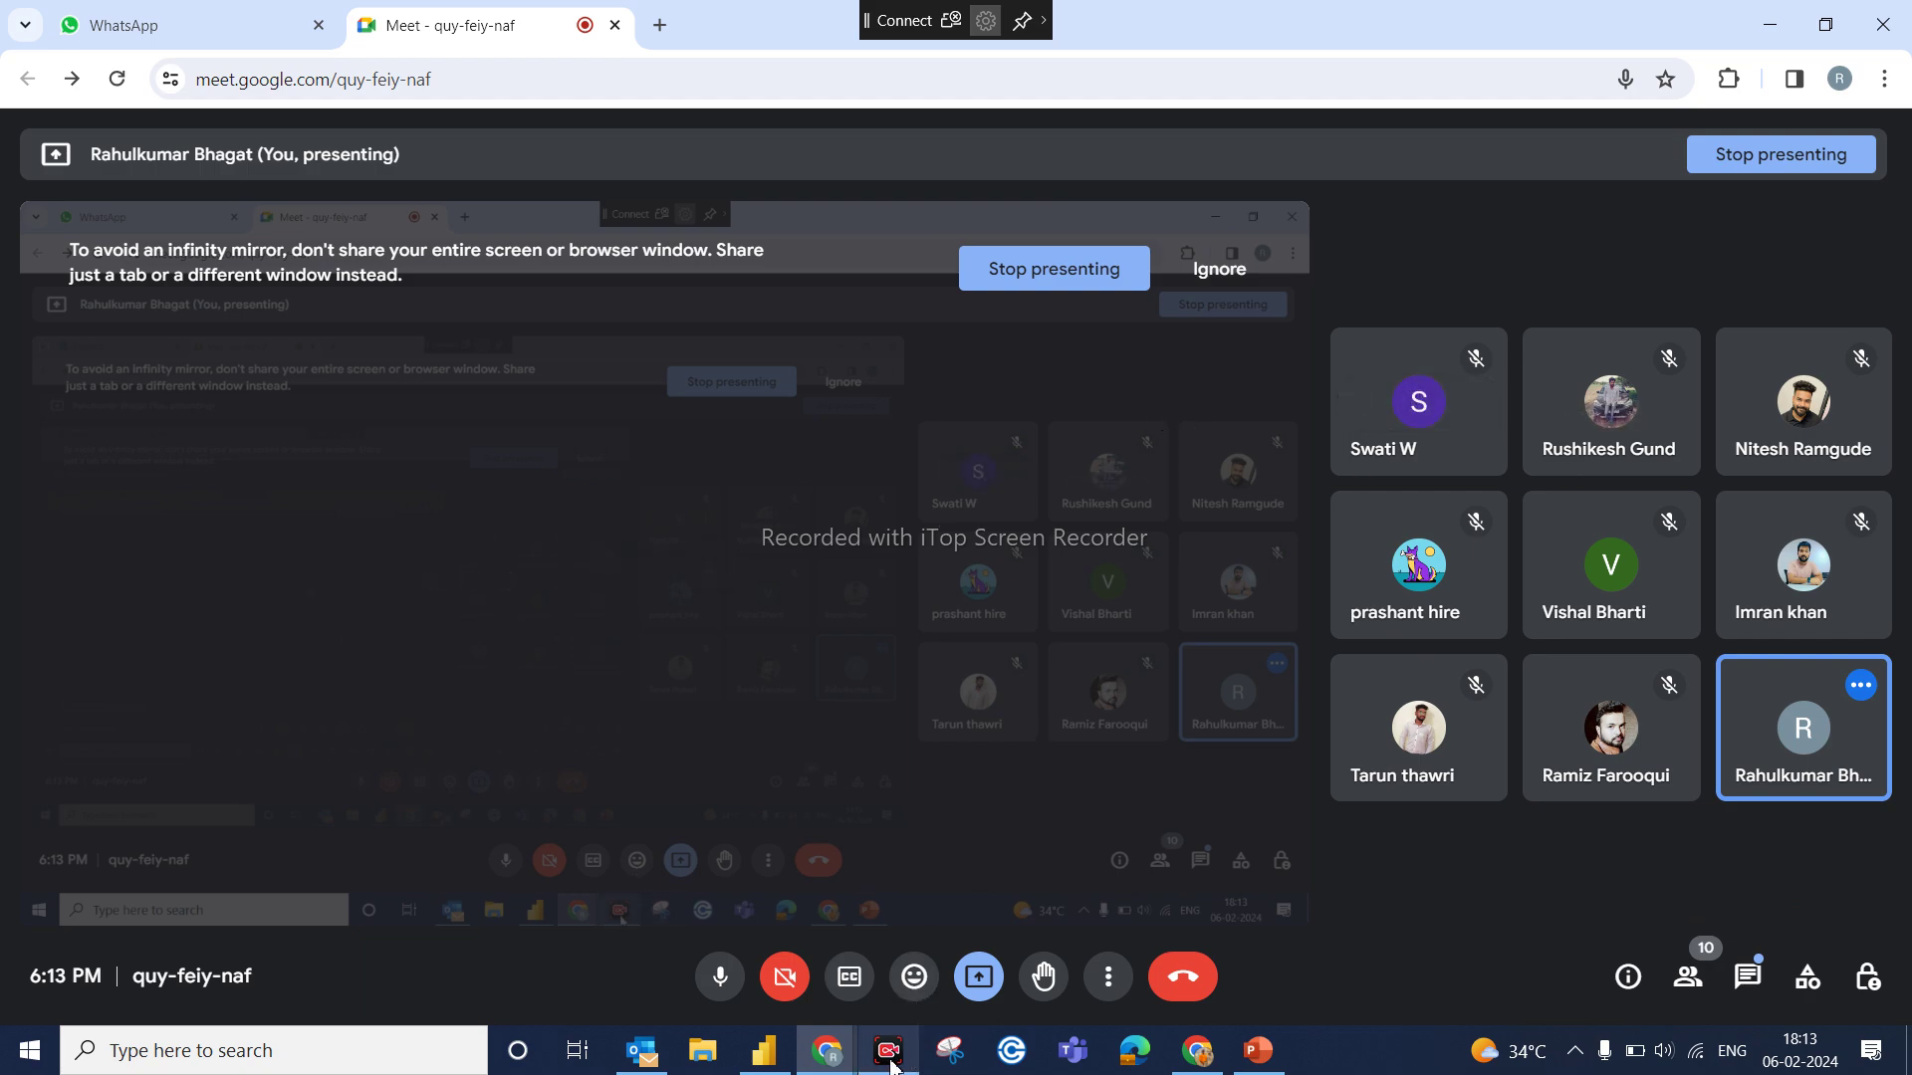
{"action": "mouse_move", "coordinate": [894, 1064]}
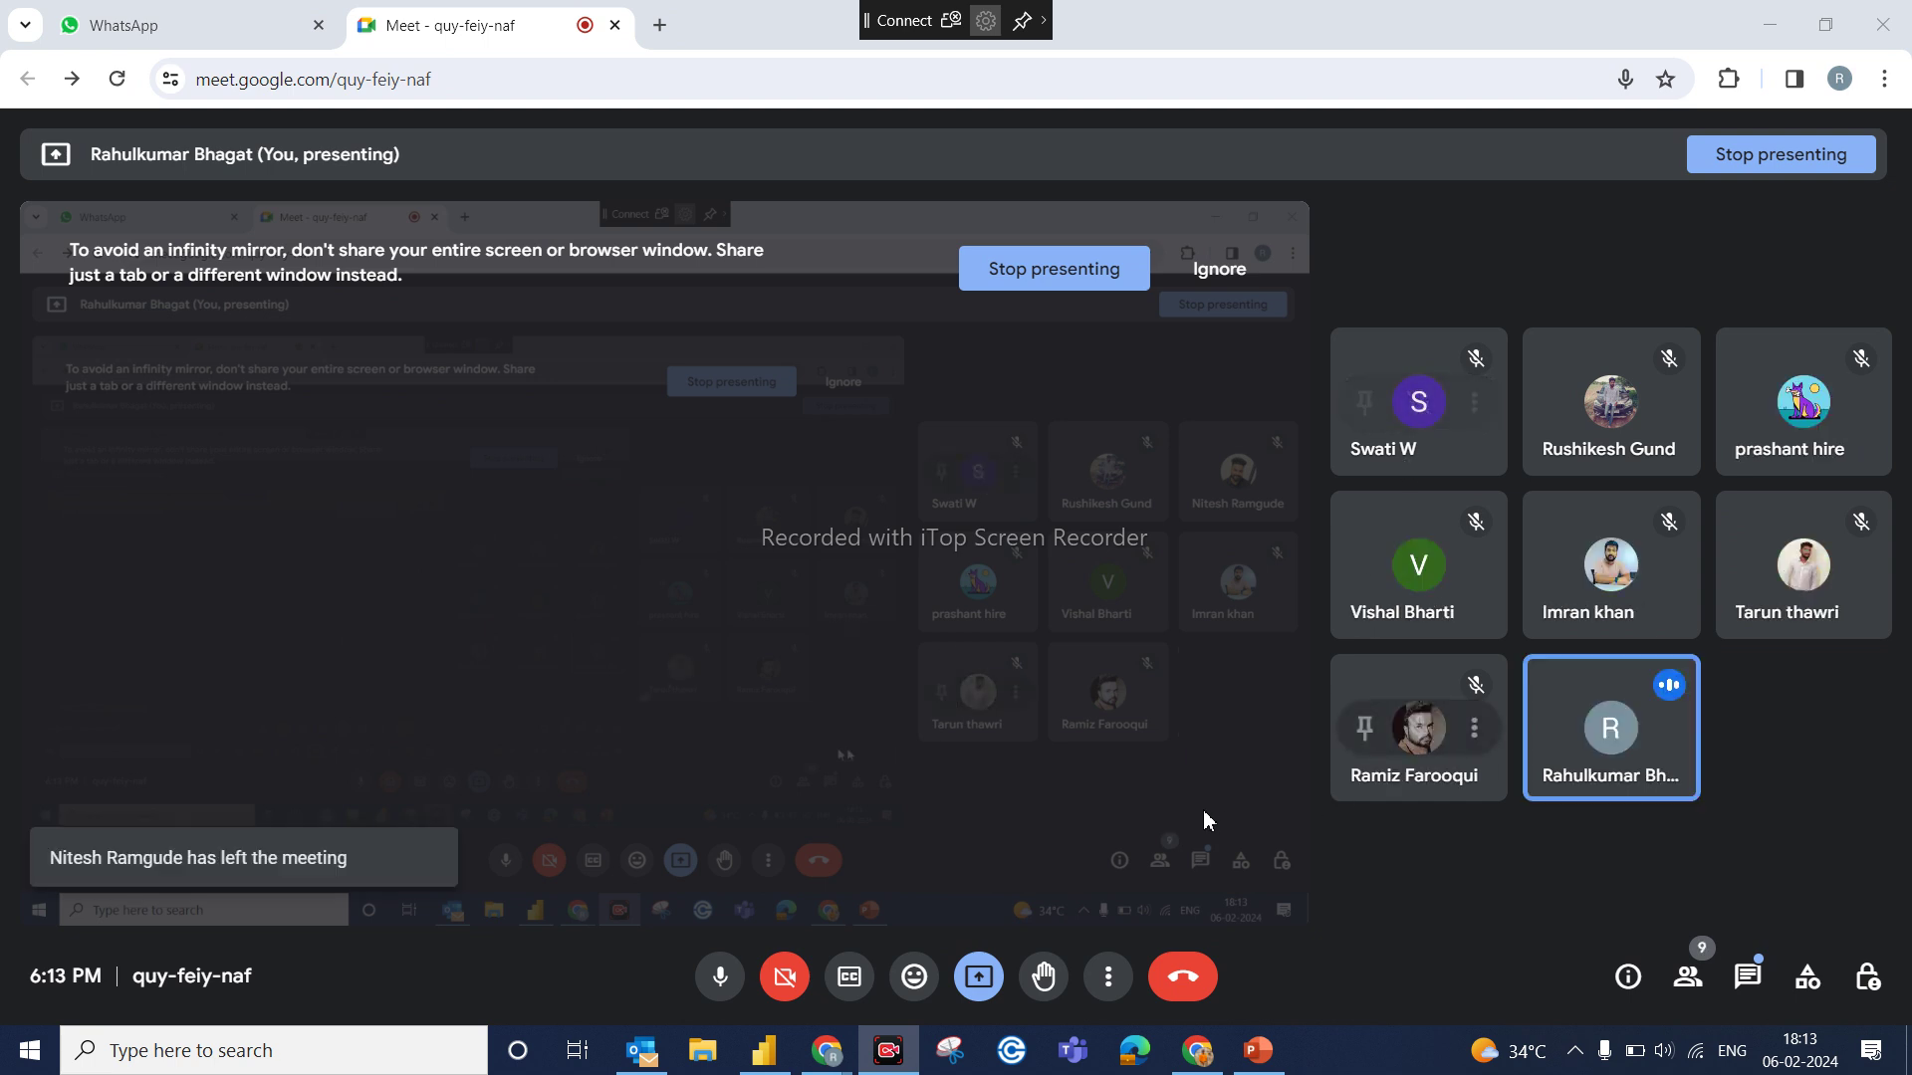
{"action": "left_click", "coordinate": [1198, 986]}
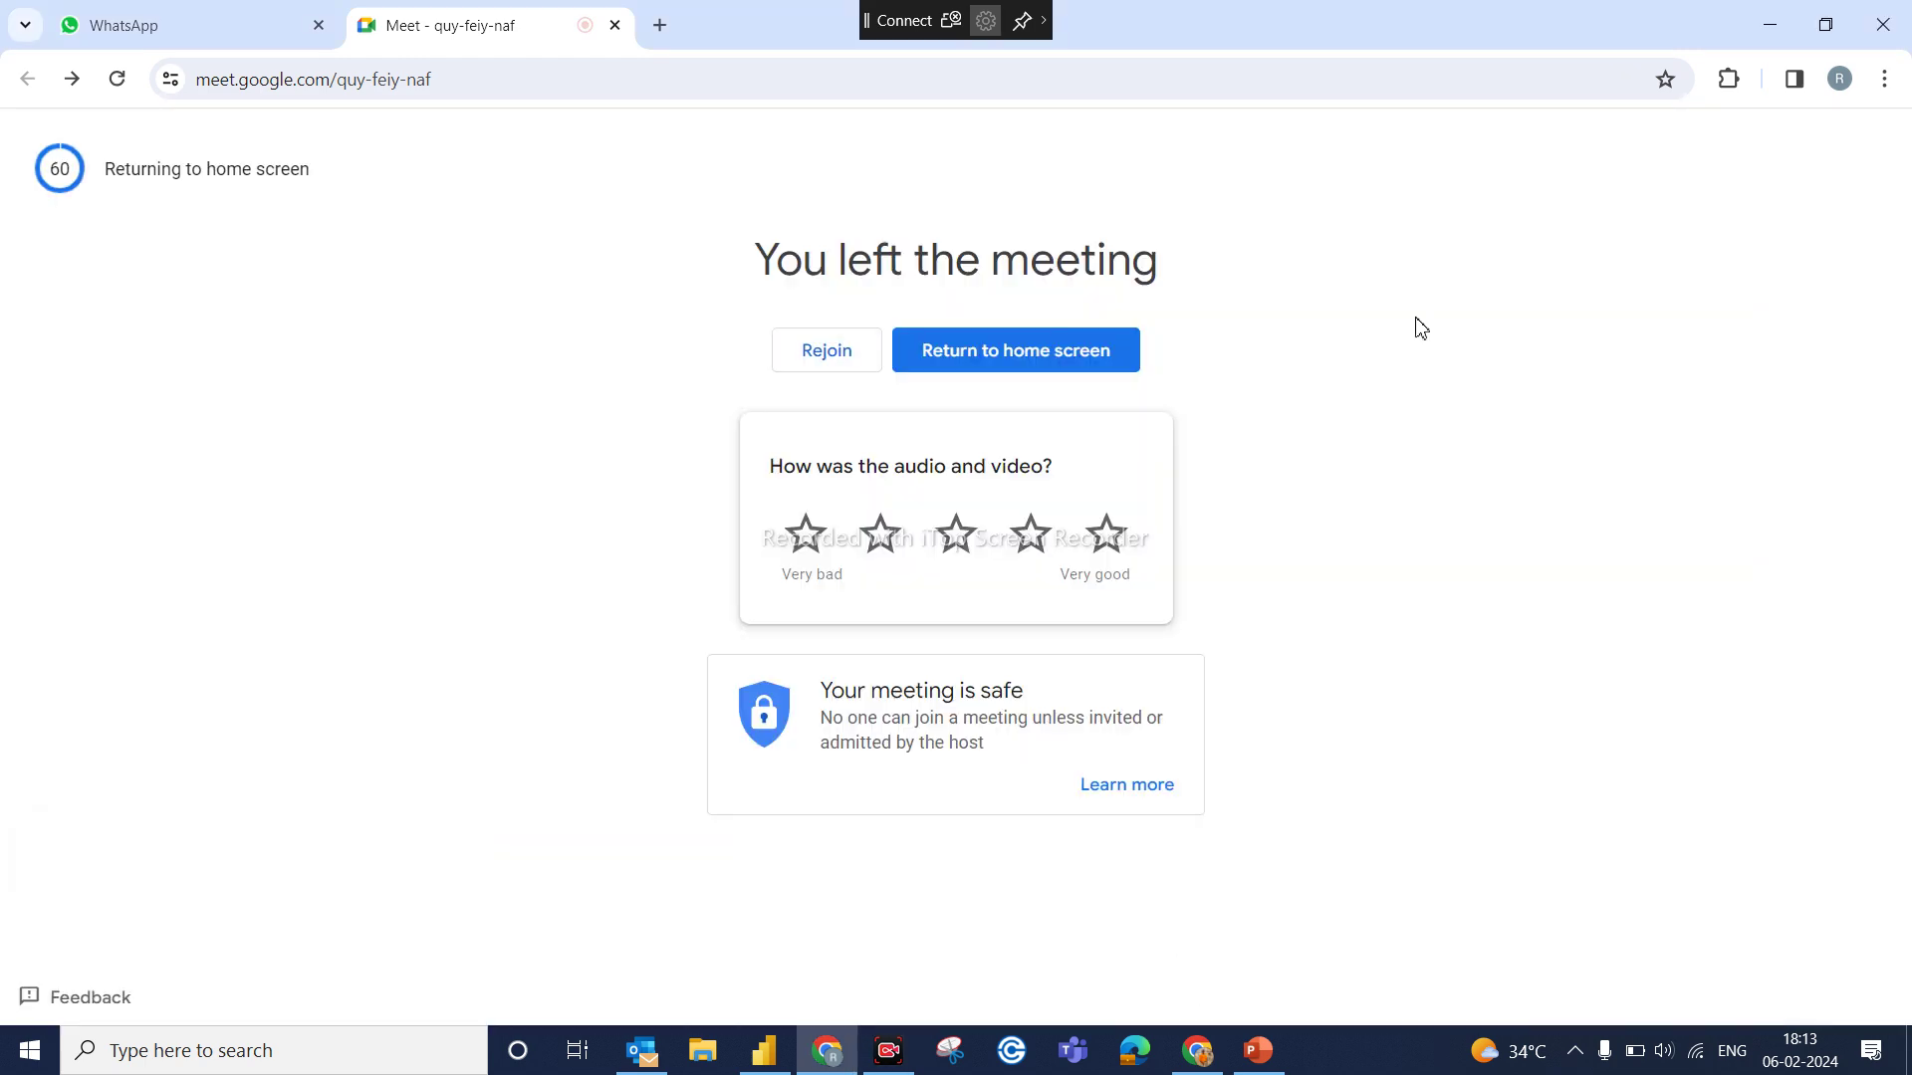
Step: Close the browser window and the PowerBI Inroduction.pptx presentation, and minimize the remaining window to show the desktop
{"action": "left_click", "coordinate": [1882, 25]}
{"action": "left_click", "coordinate": [1882, 22]}
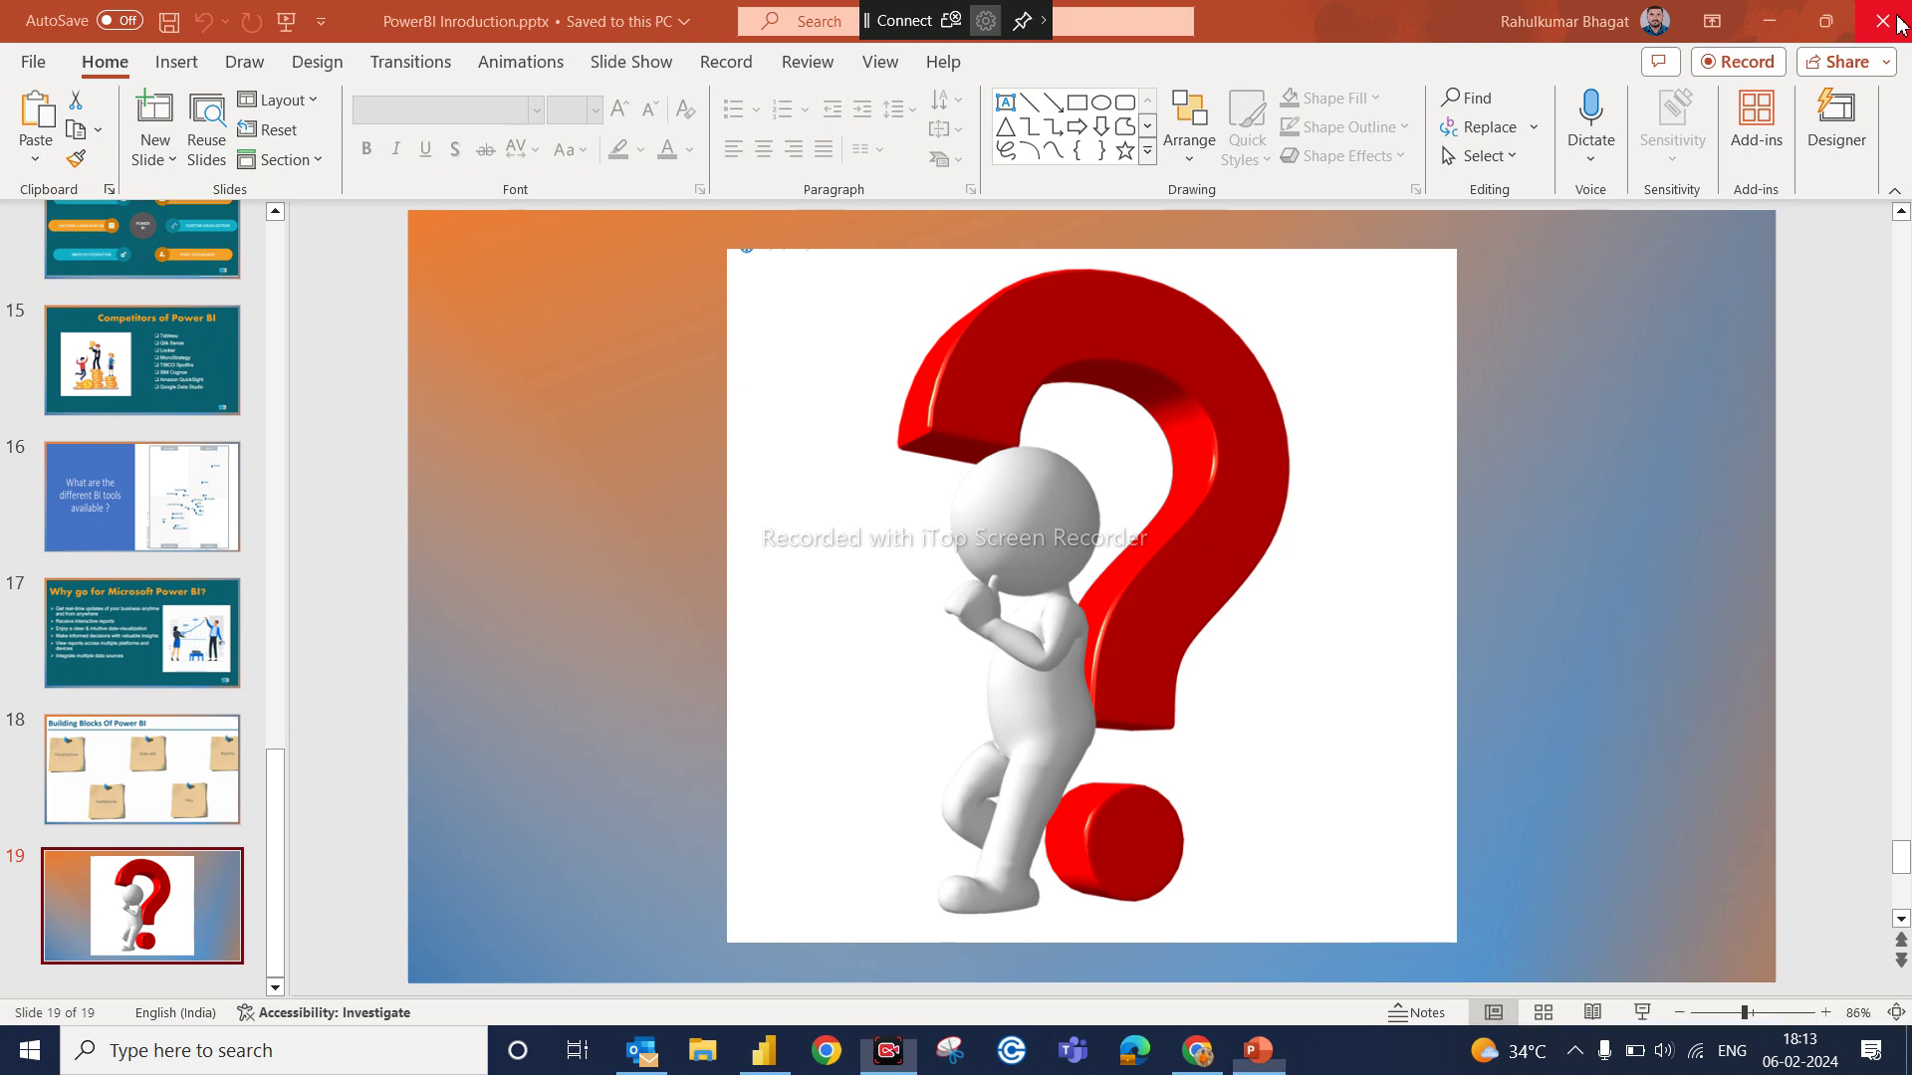
{"action": "left_click", "coordinate": [1770, 24]}
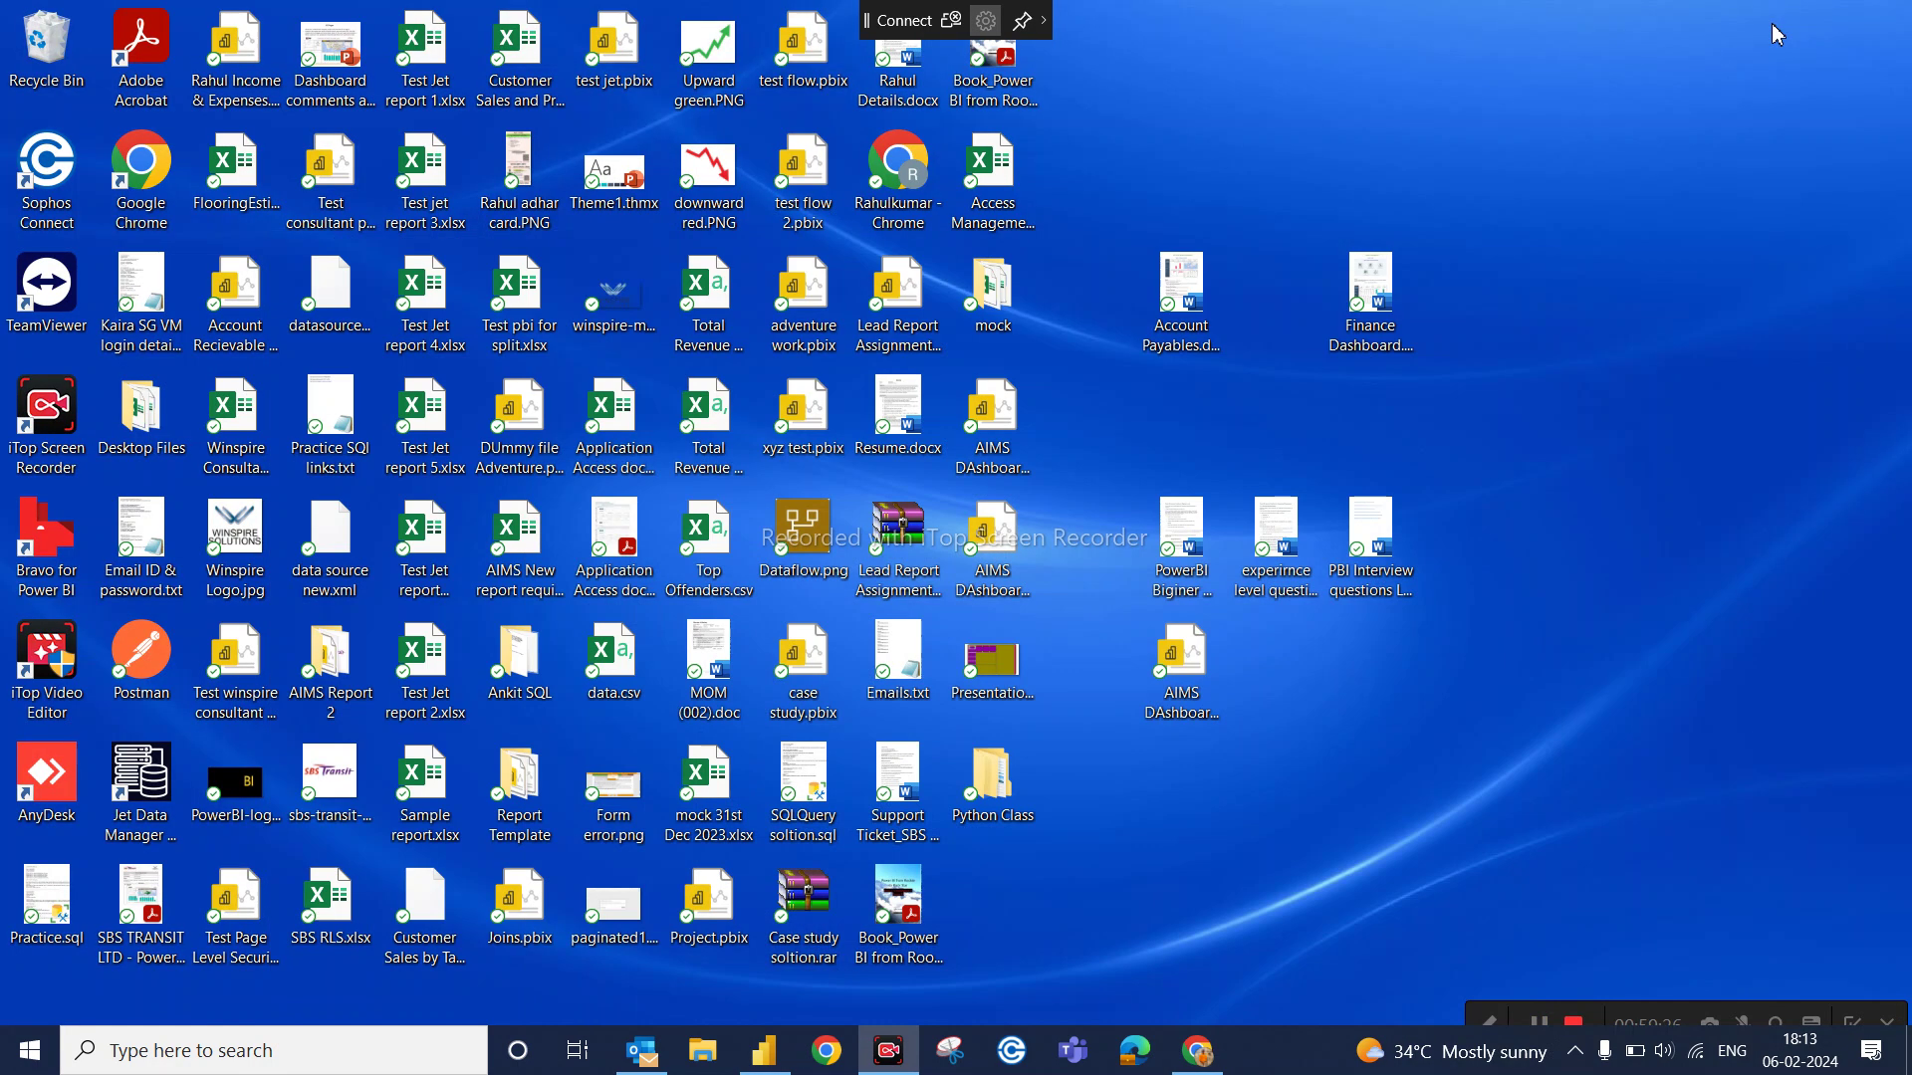
{"action": "mouse_move", "coordinate": [1561, 1020]}
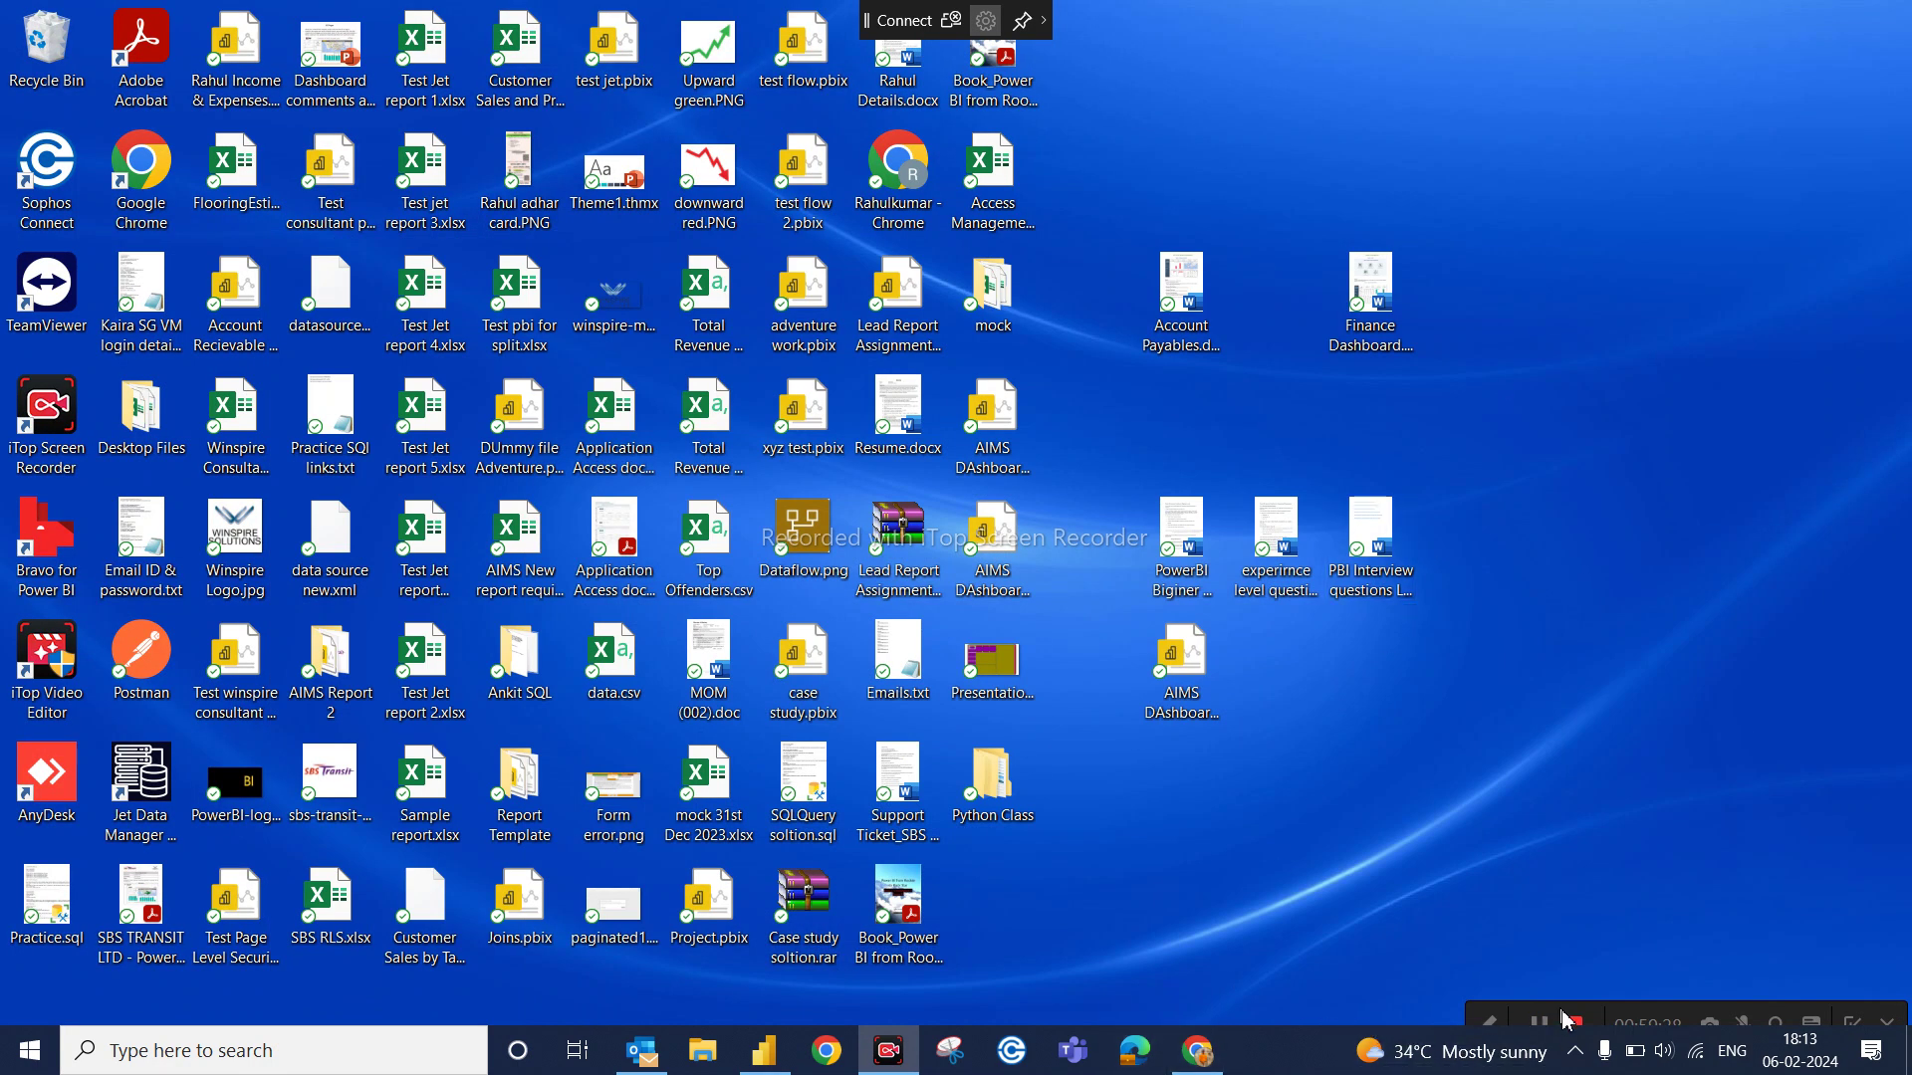